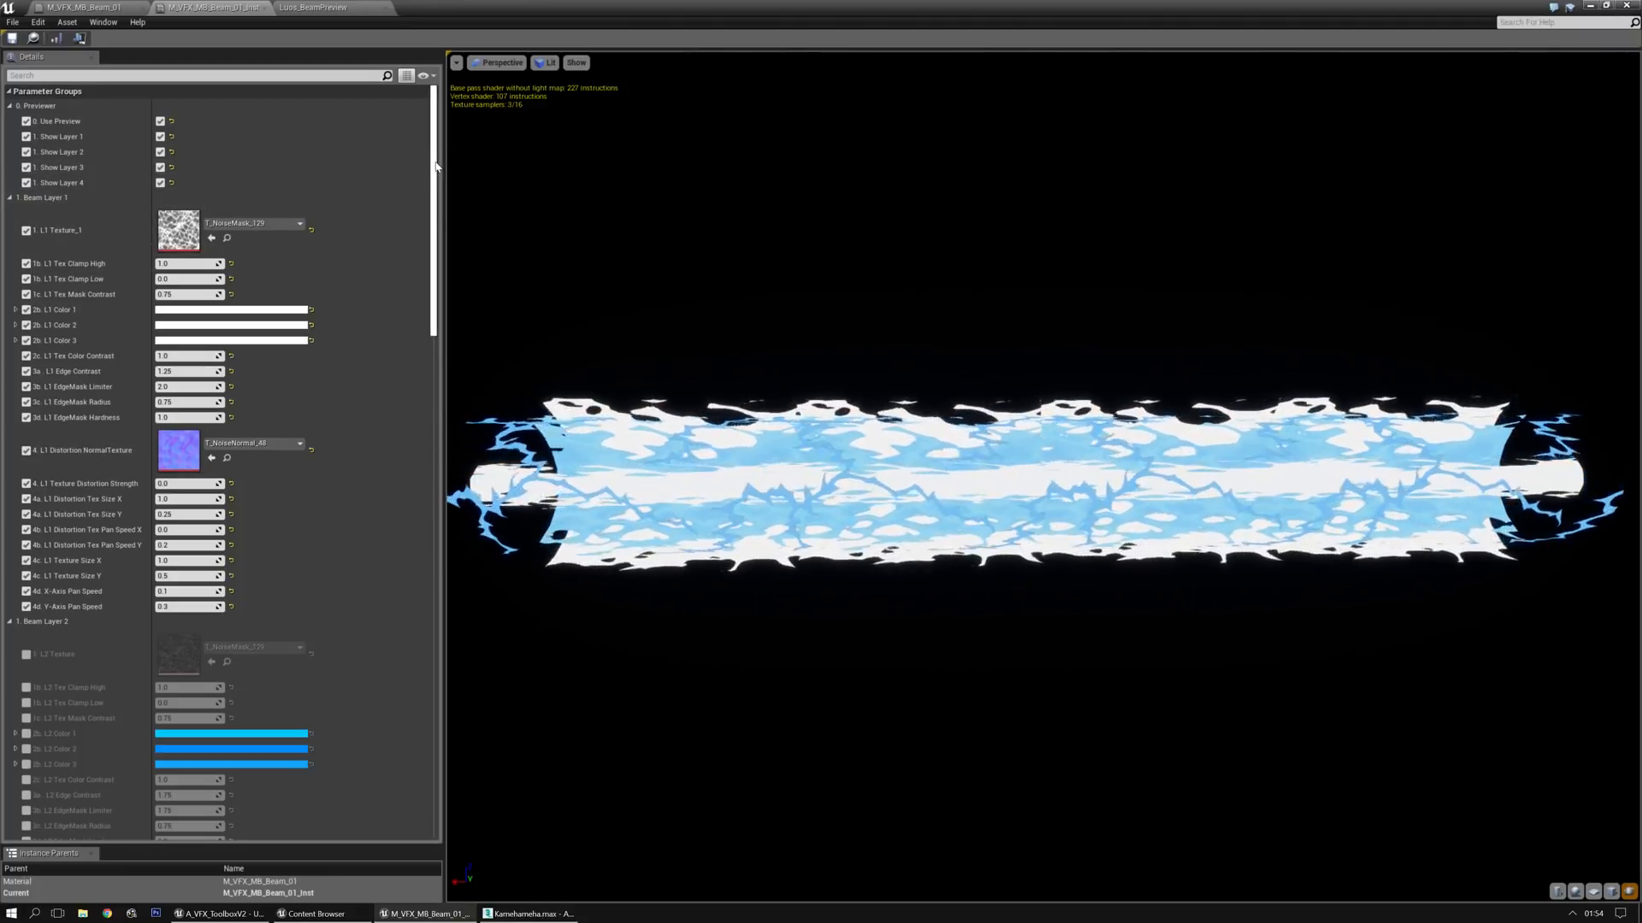
Hide beam layers 4, 3 and 2 in the preview so only Layer 1 is shown
mouse_move(437, 167)
mouse_down()
mouse_move(442, 672)
mouse_move(432, 165)
mouse_up()
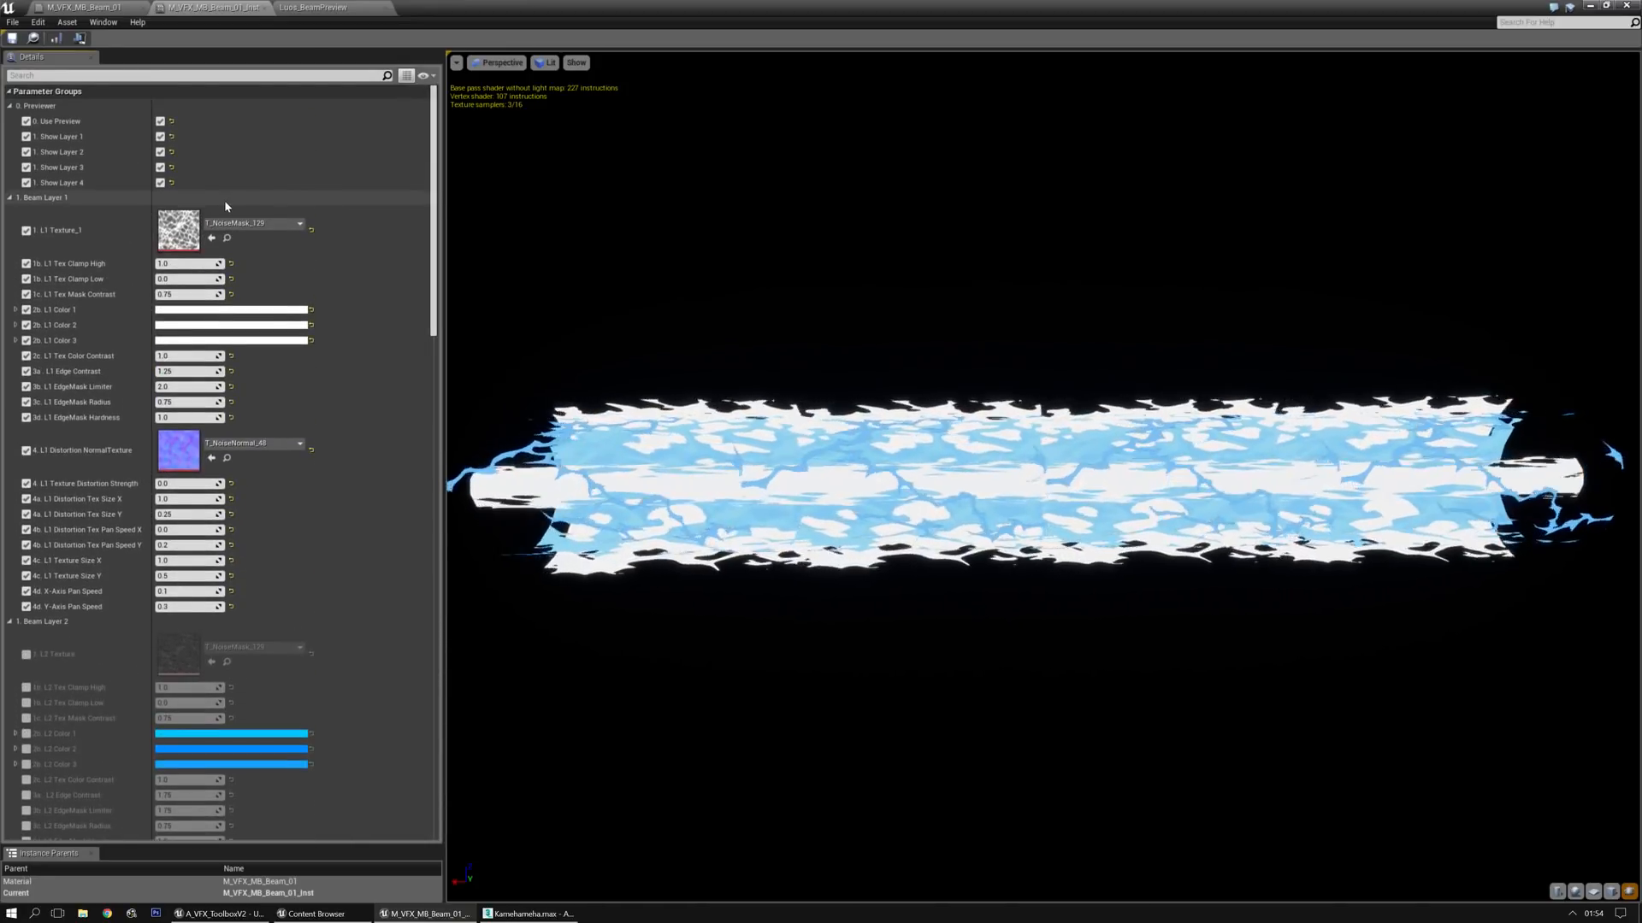
middle_drag(753, 312, 932, 315)
drag(757, 312, 795, 325)
right_drag(795, 325, 799, 290)
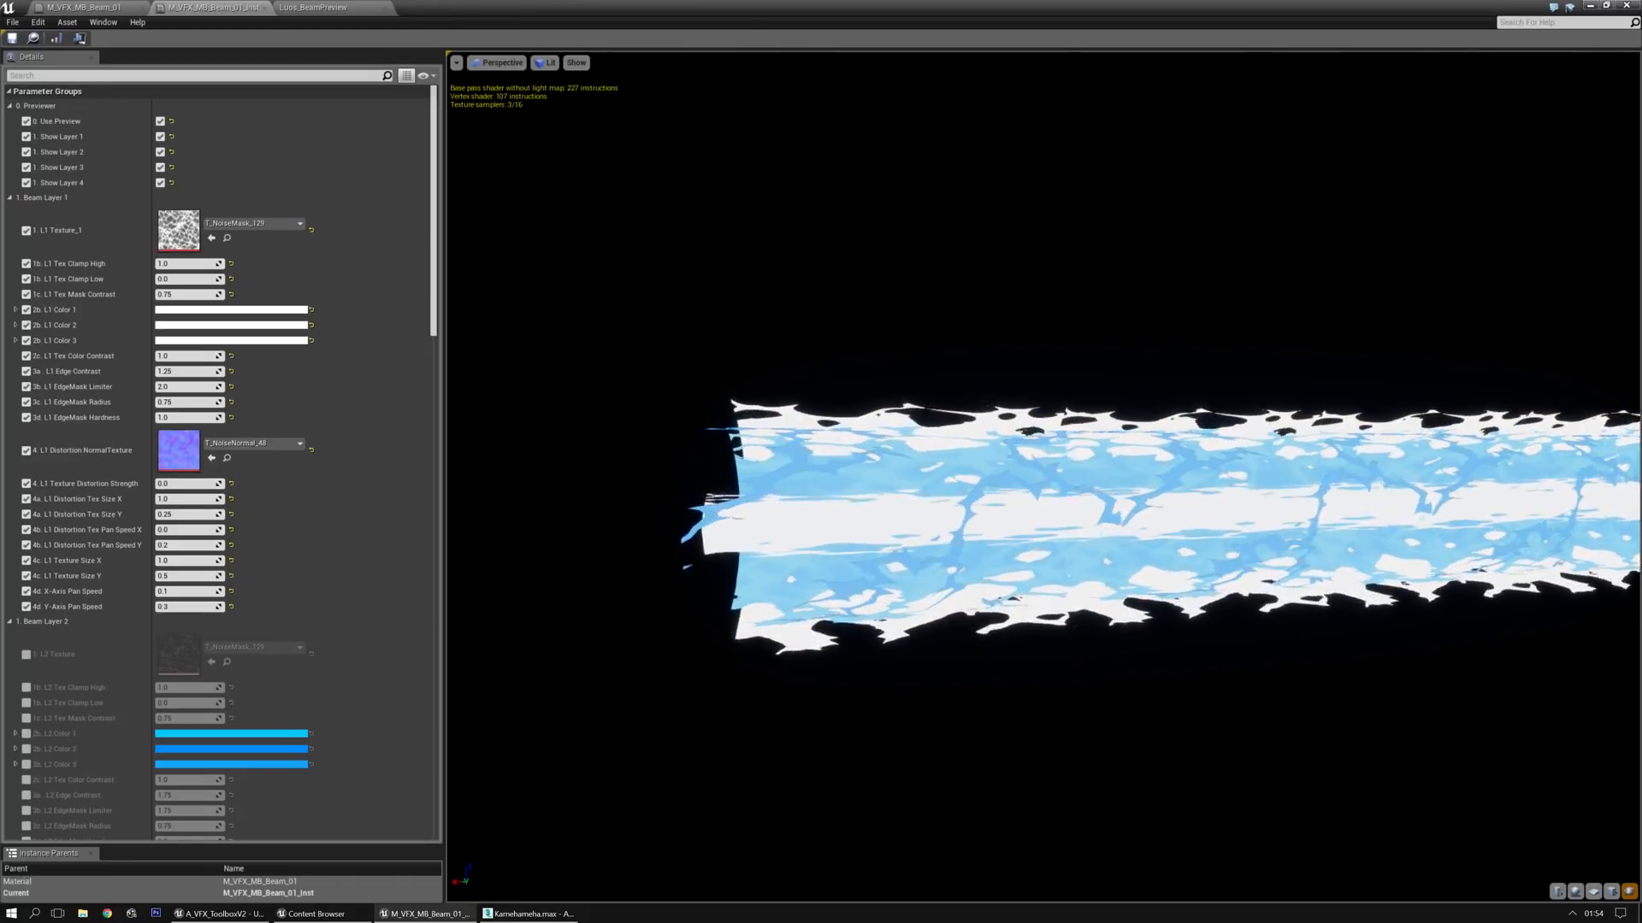
middle_drag(800, 291, 736, 235)
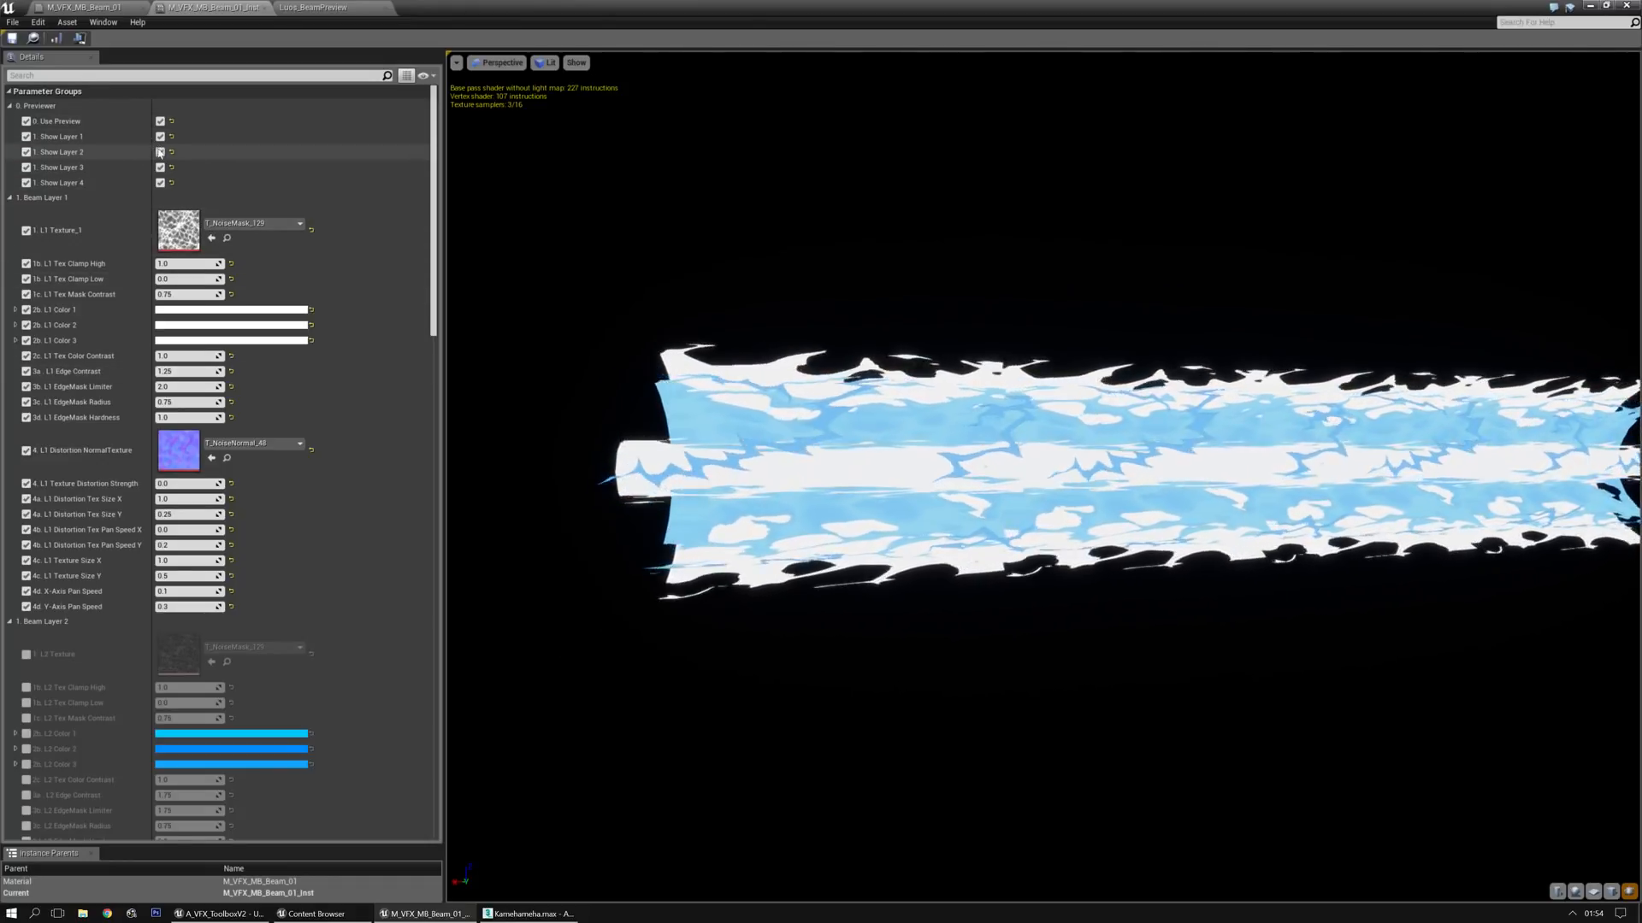
click(160, 182)
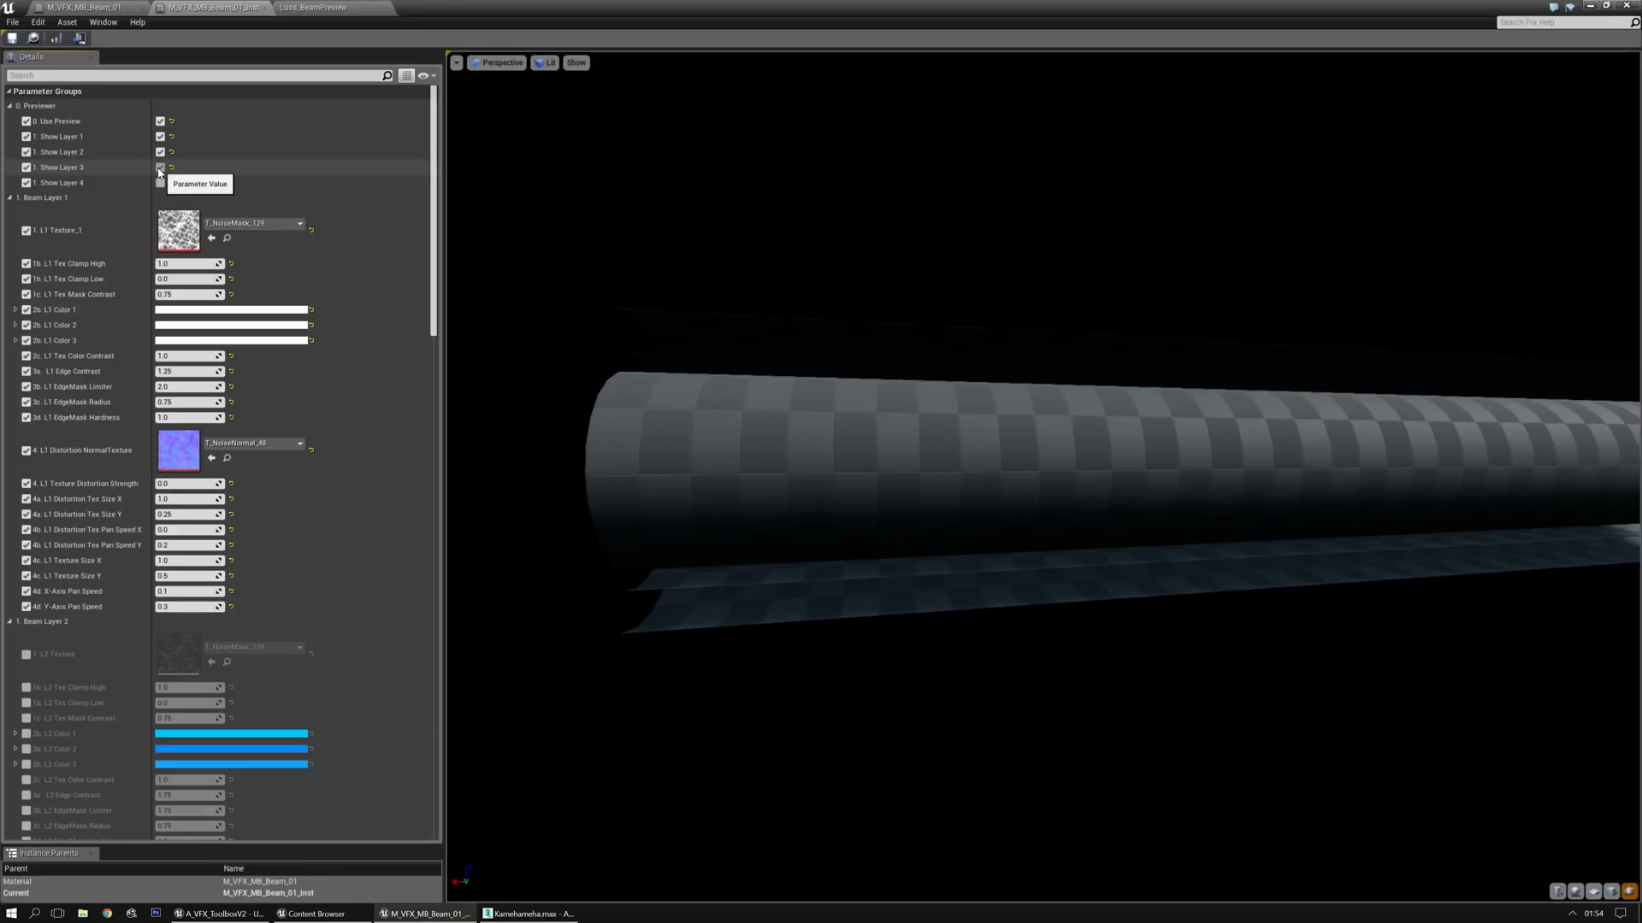
click(160, 168)
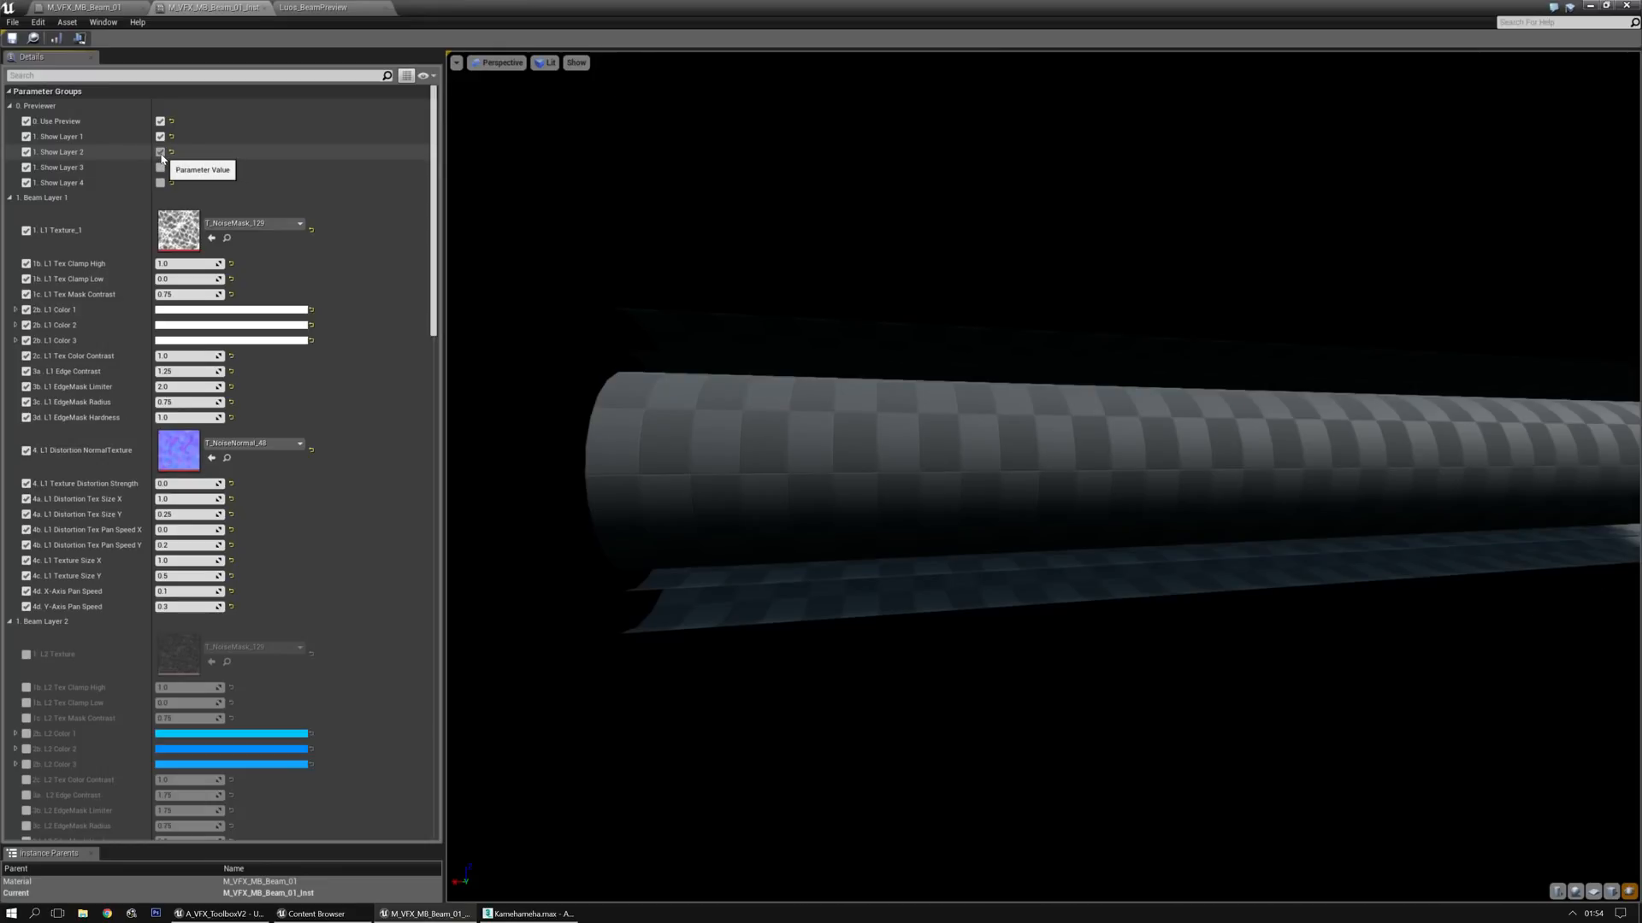
click(160, 152)
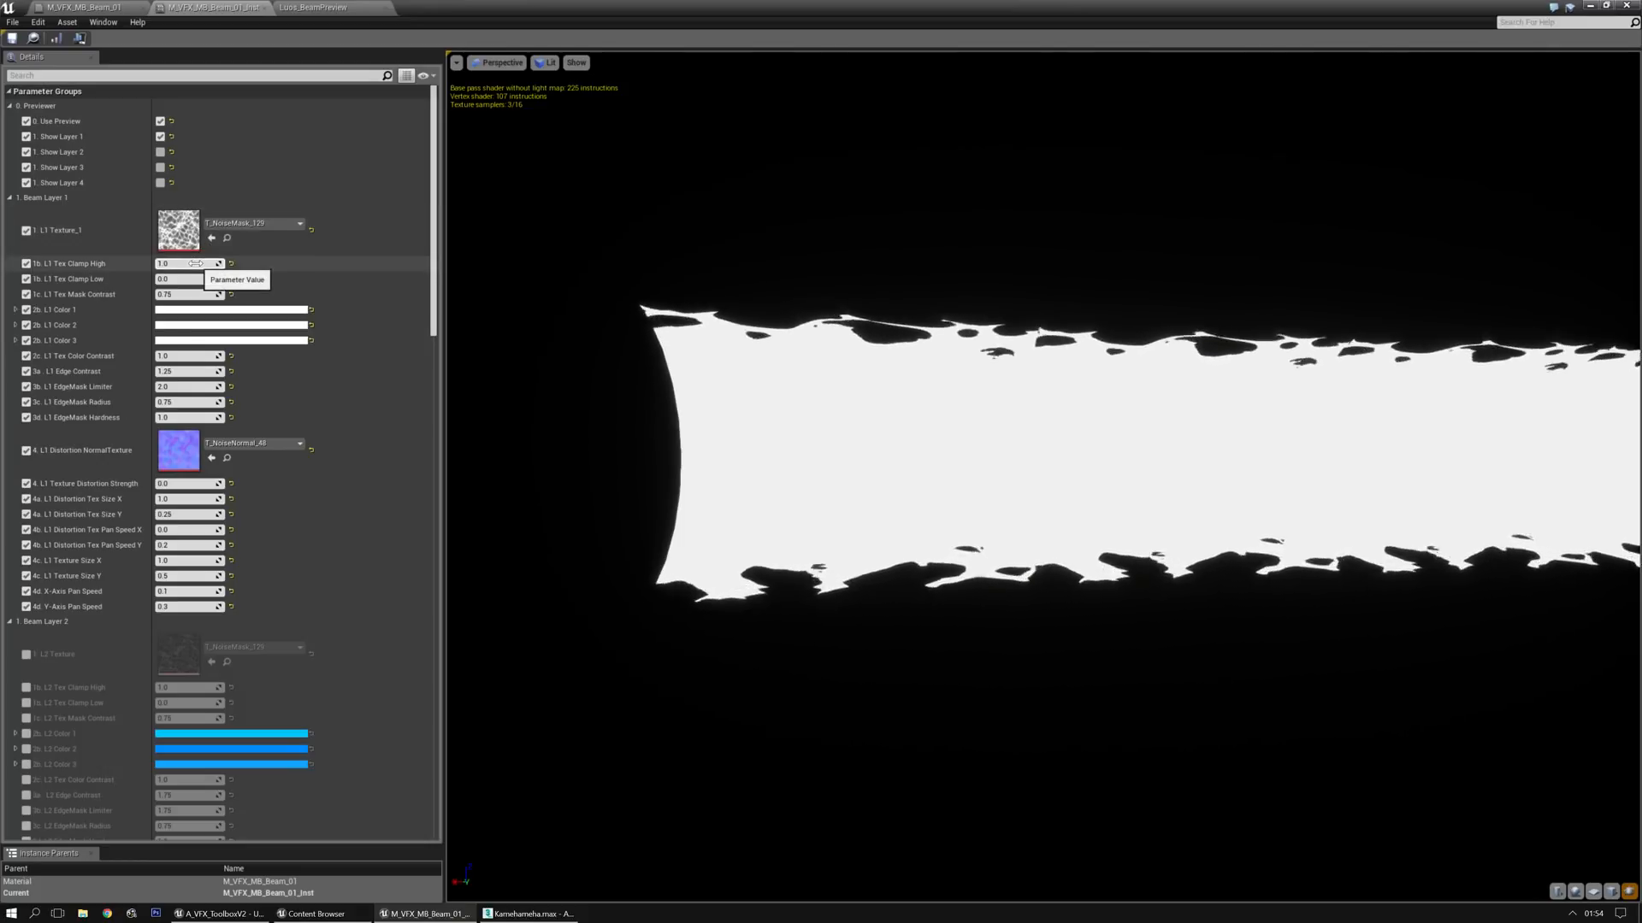
Try other values for Layer 1's Tex Clamp High, Tex Clamp Low and Tex Mask Contrast, resetting each one
mouse_move(196, 263)
mouse_down()
mouse_move(142, 263)
mouse_move(164, 263)
mouse_up()
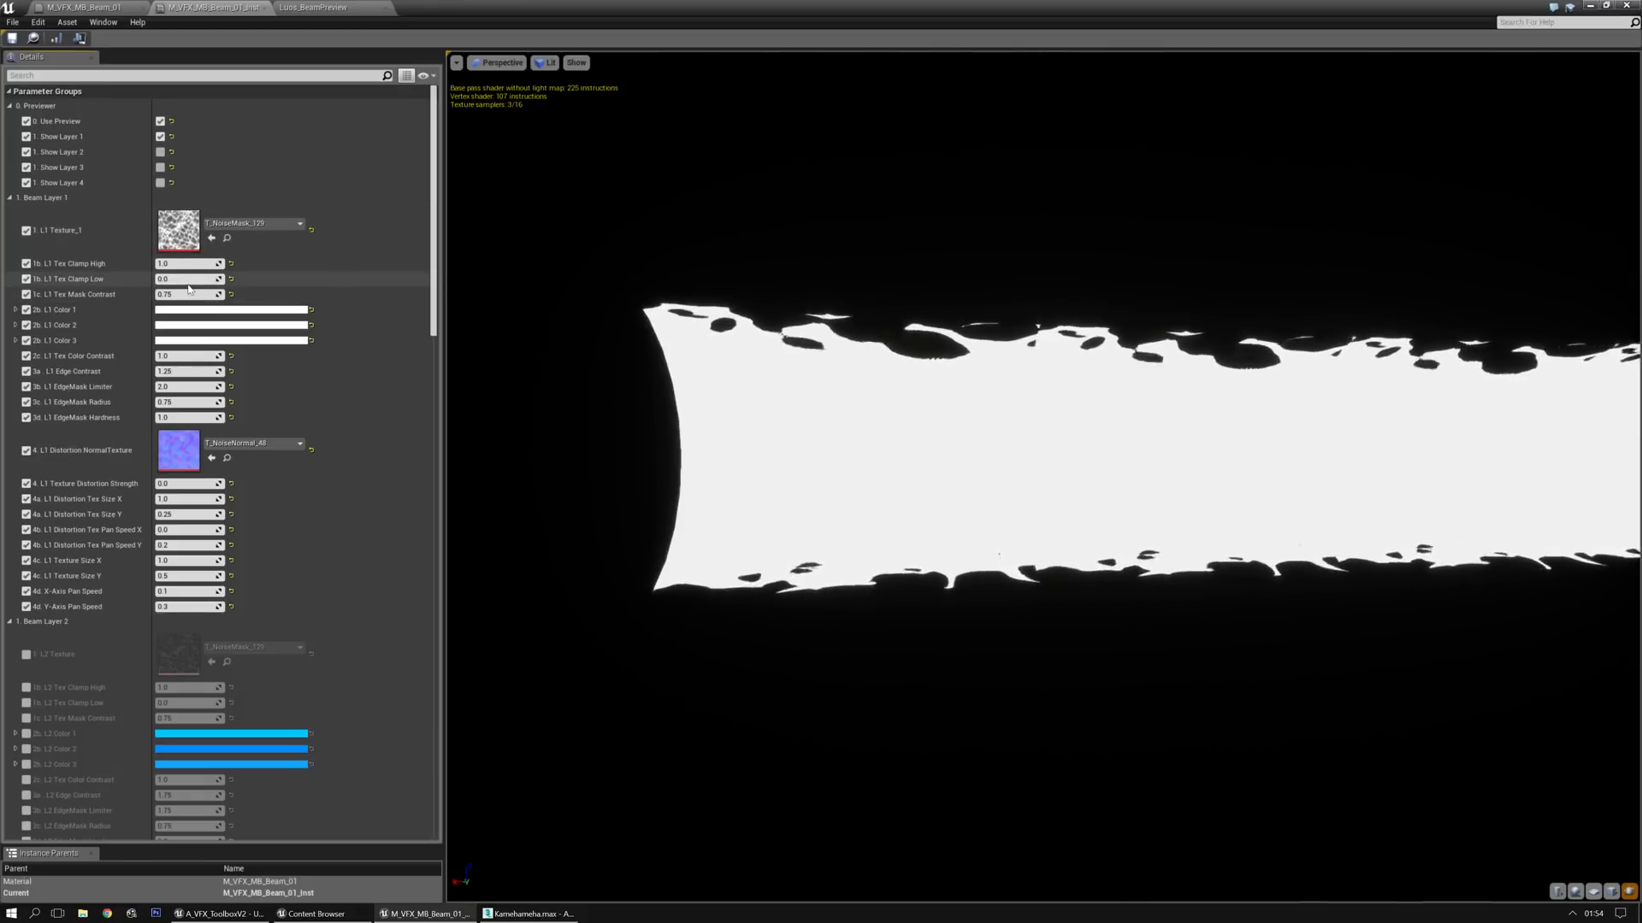
drag(175, 278, 158, 278)
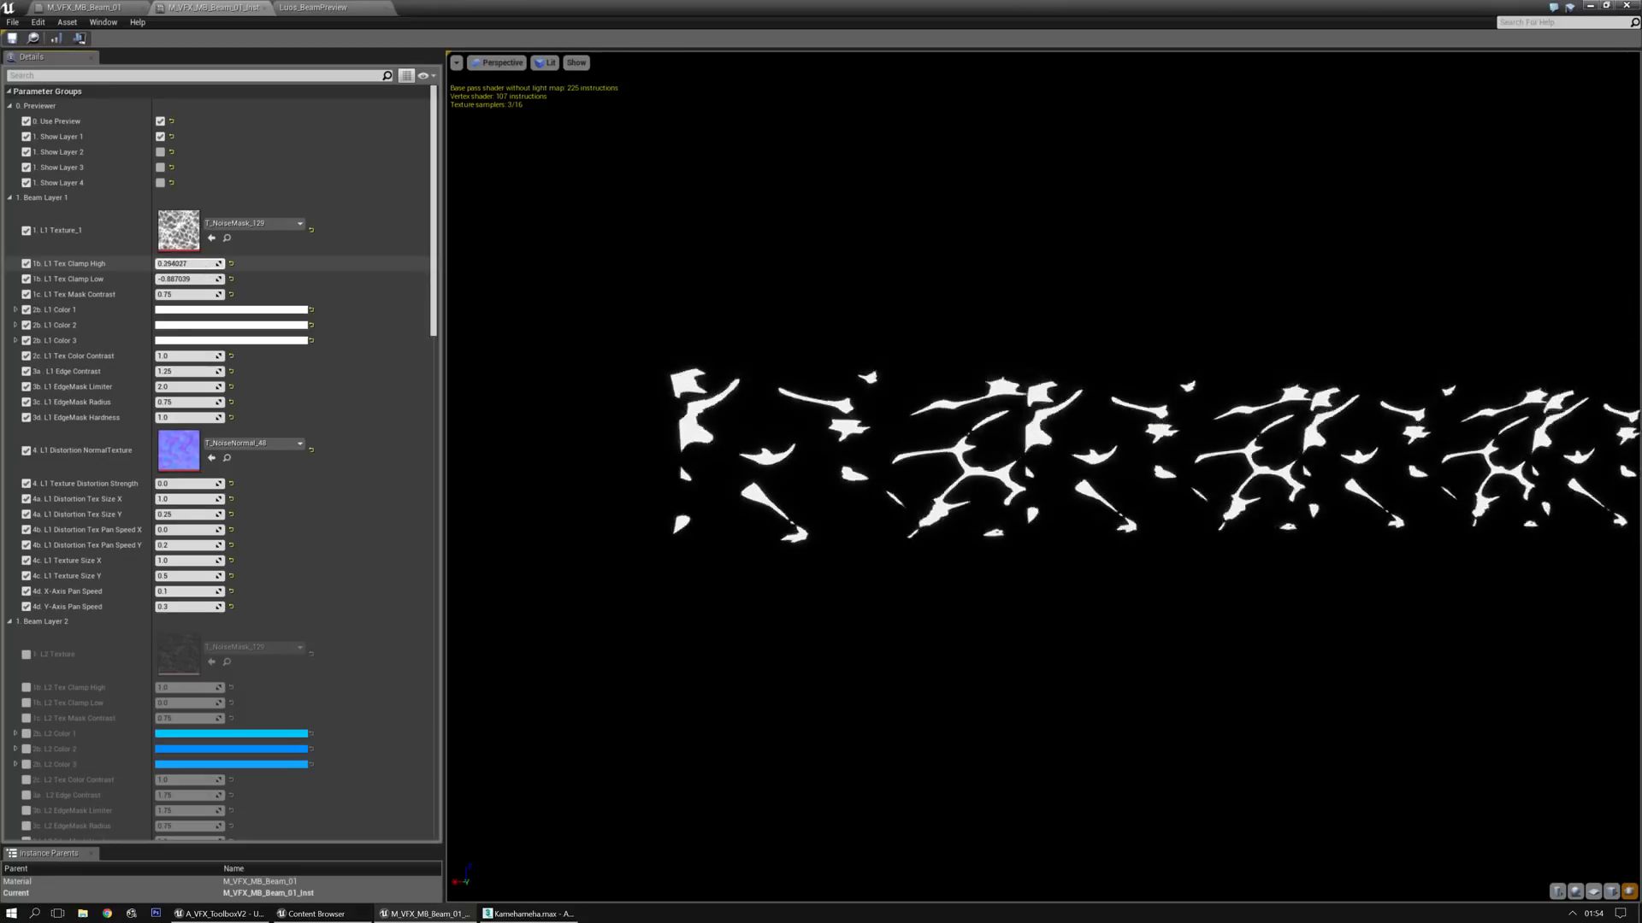
click(231, 263)
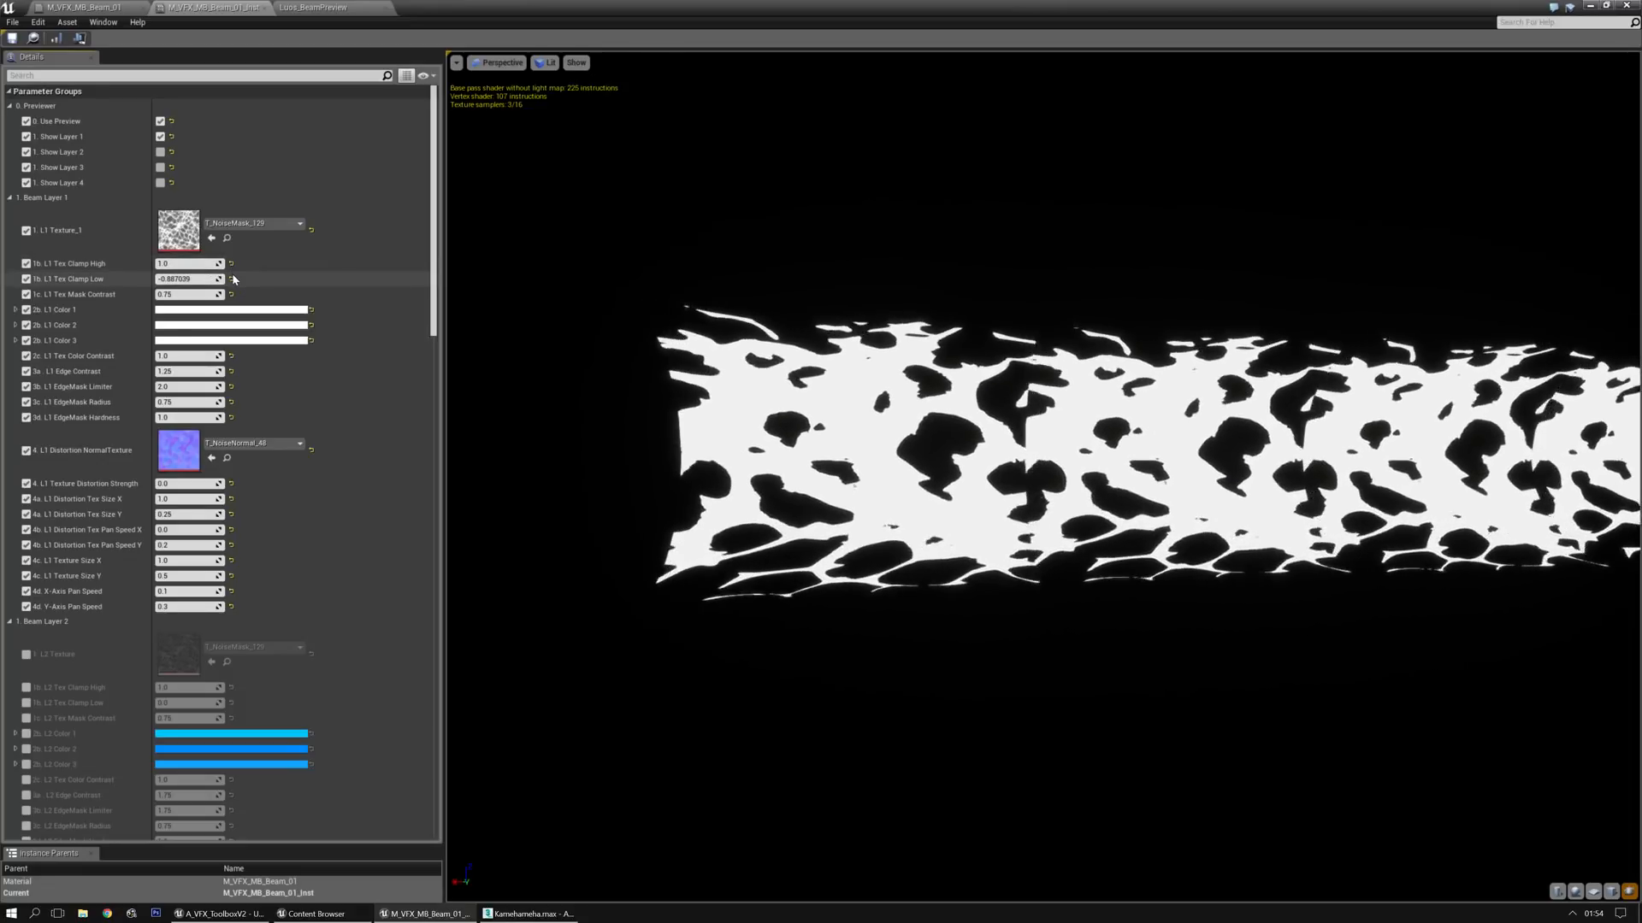
click(232, 279)
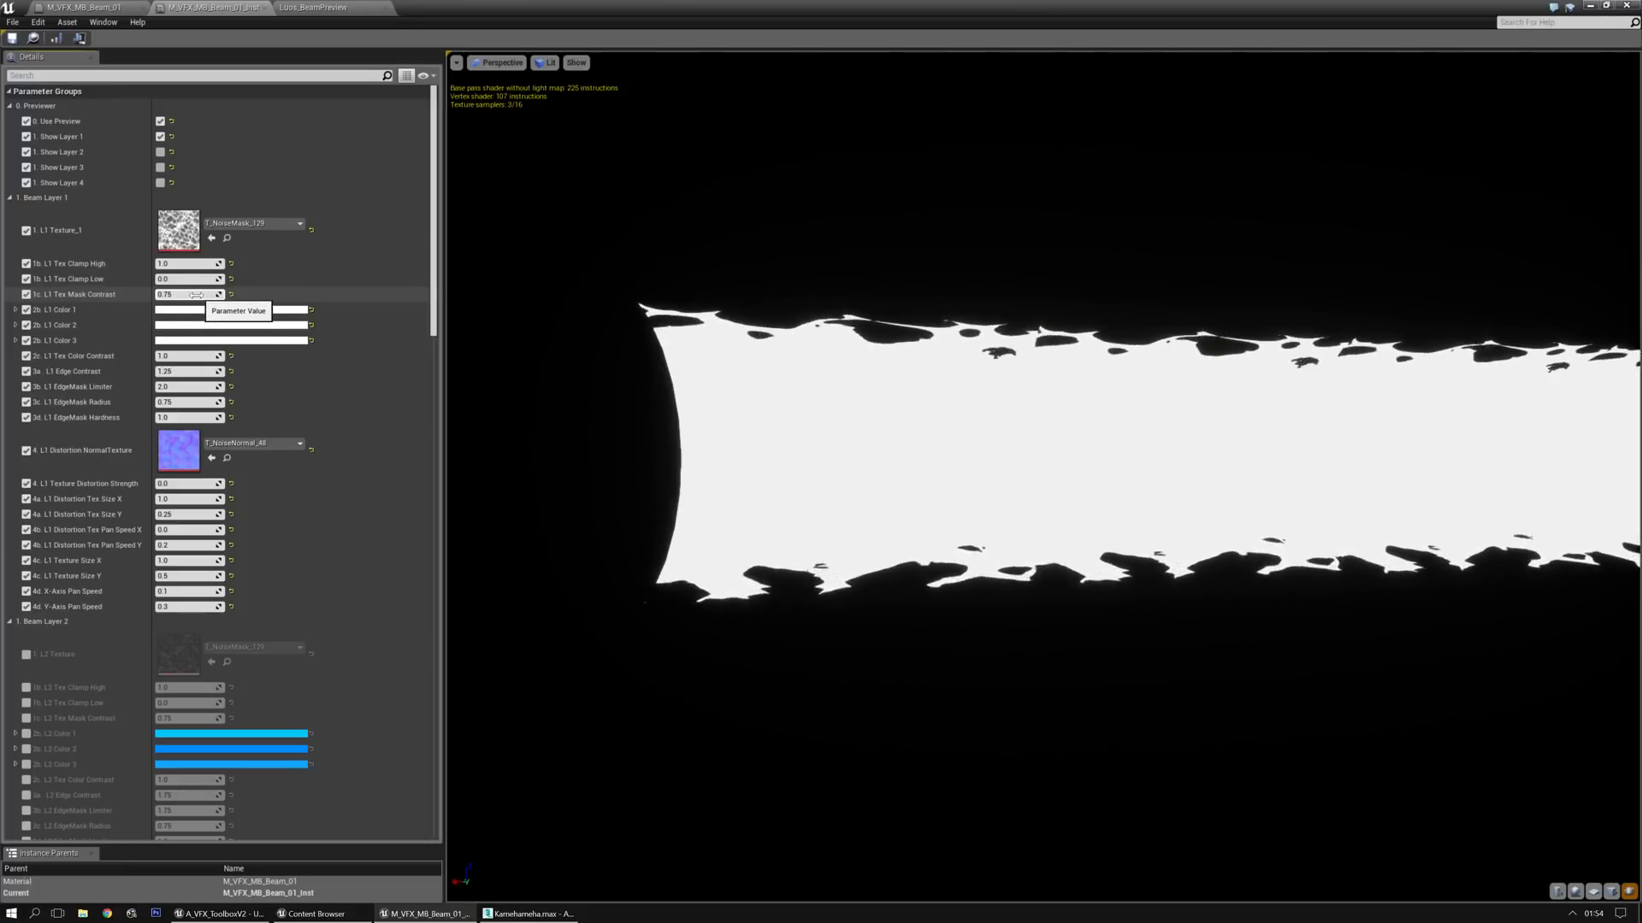
drag(192, 294, 156, 294)
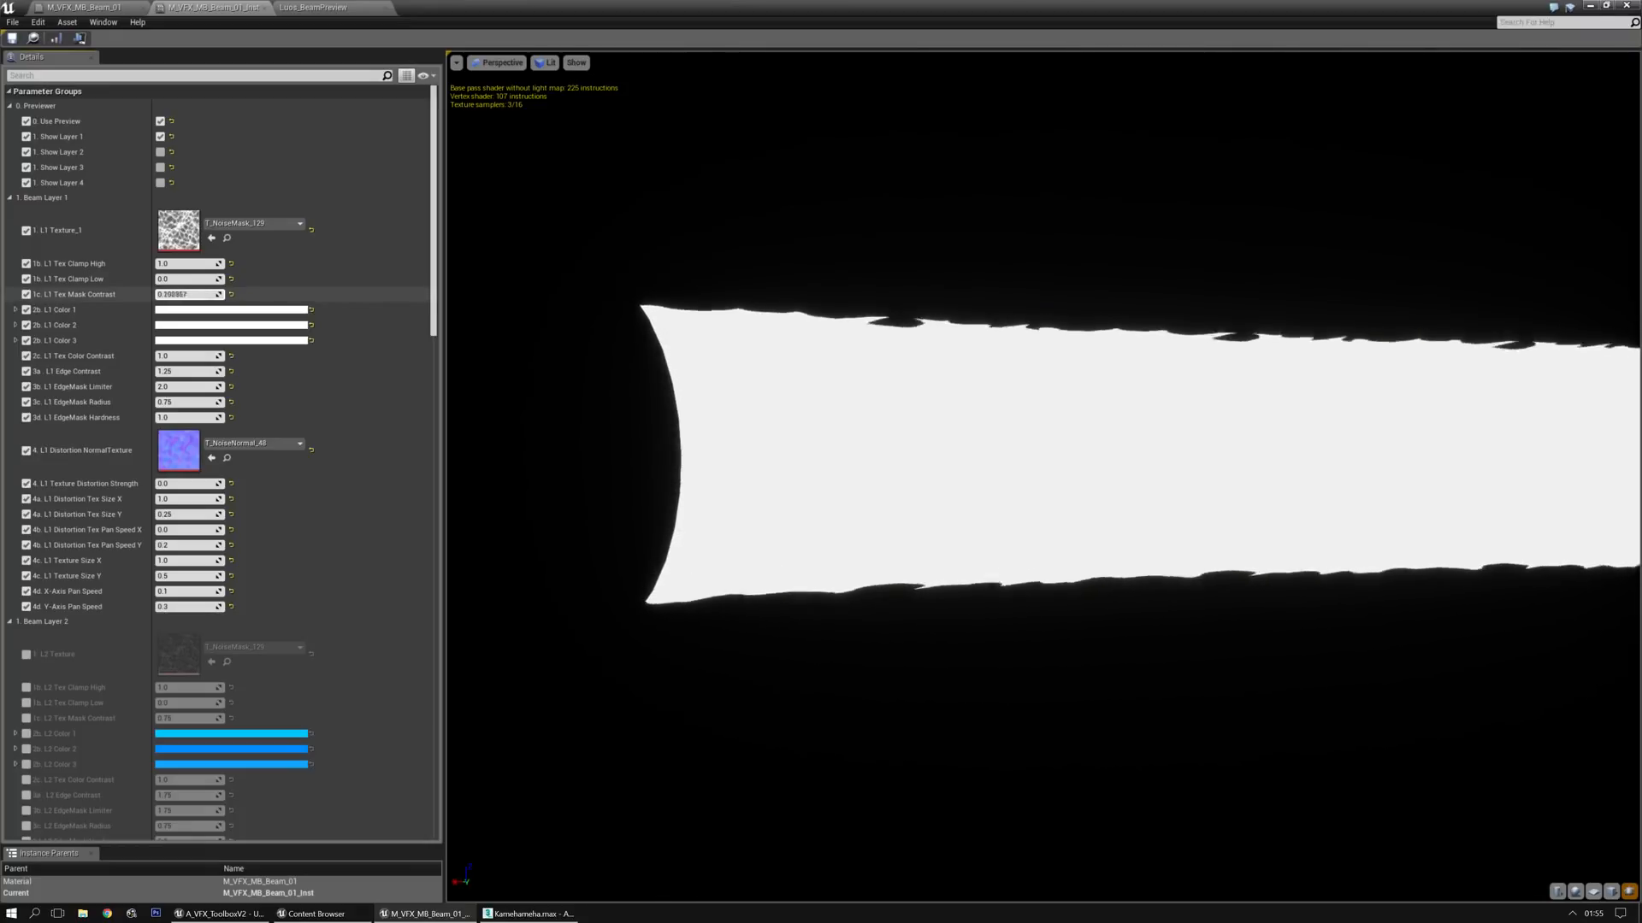
click(231, 295)
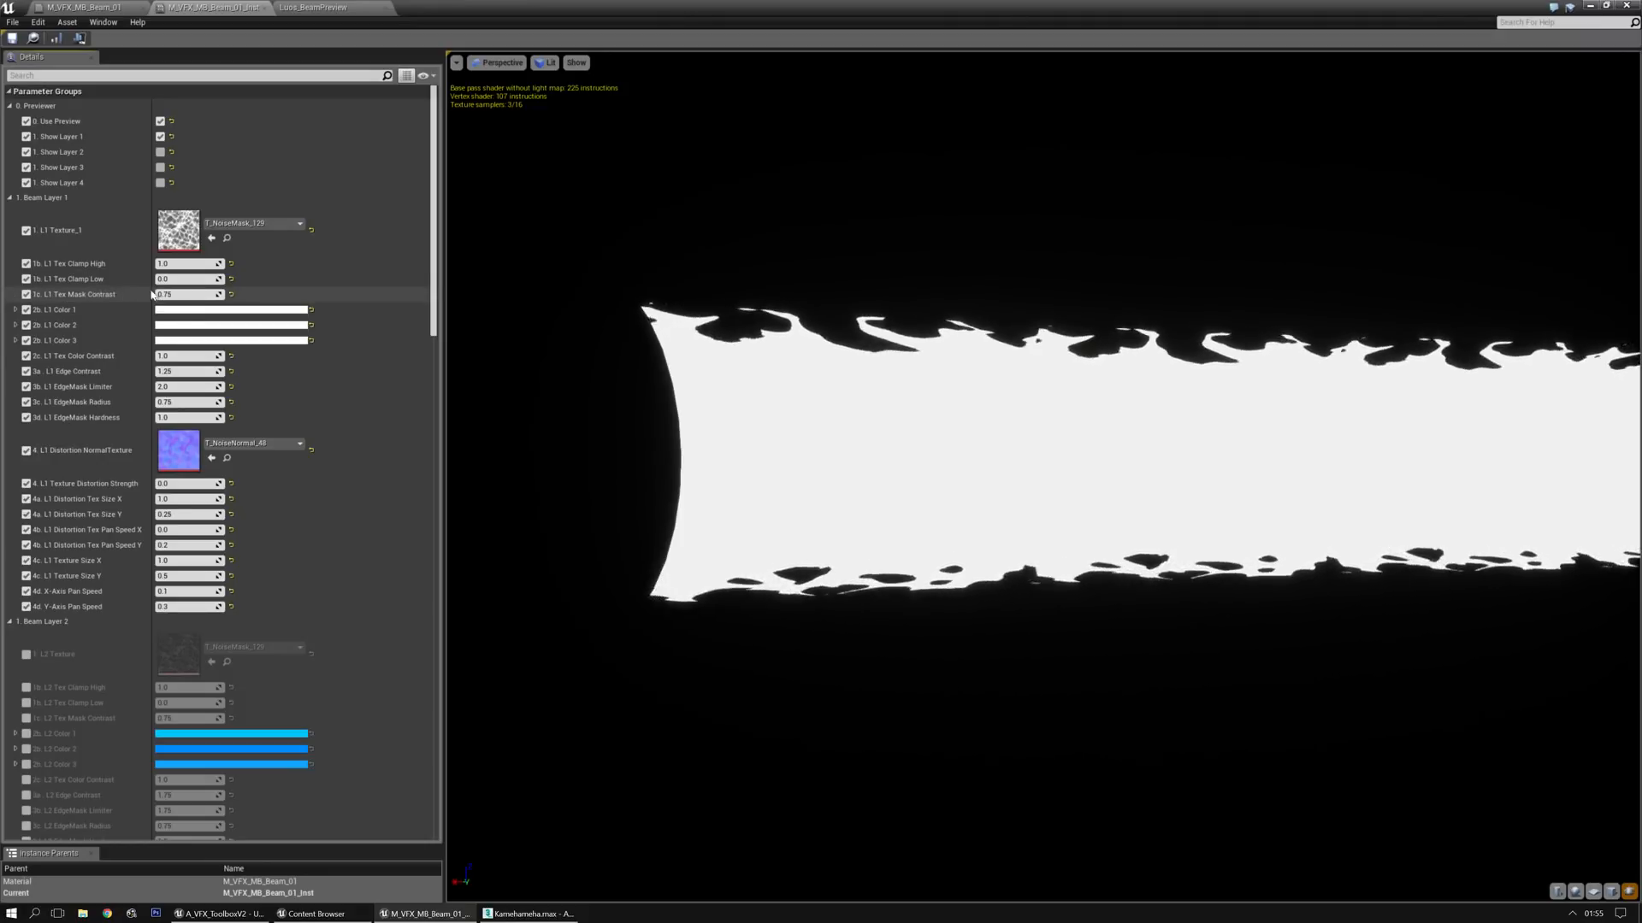
Set Layer 1's Color 1 to a saturated hot pink
click(15, 310)
click(16, 309)
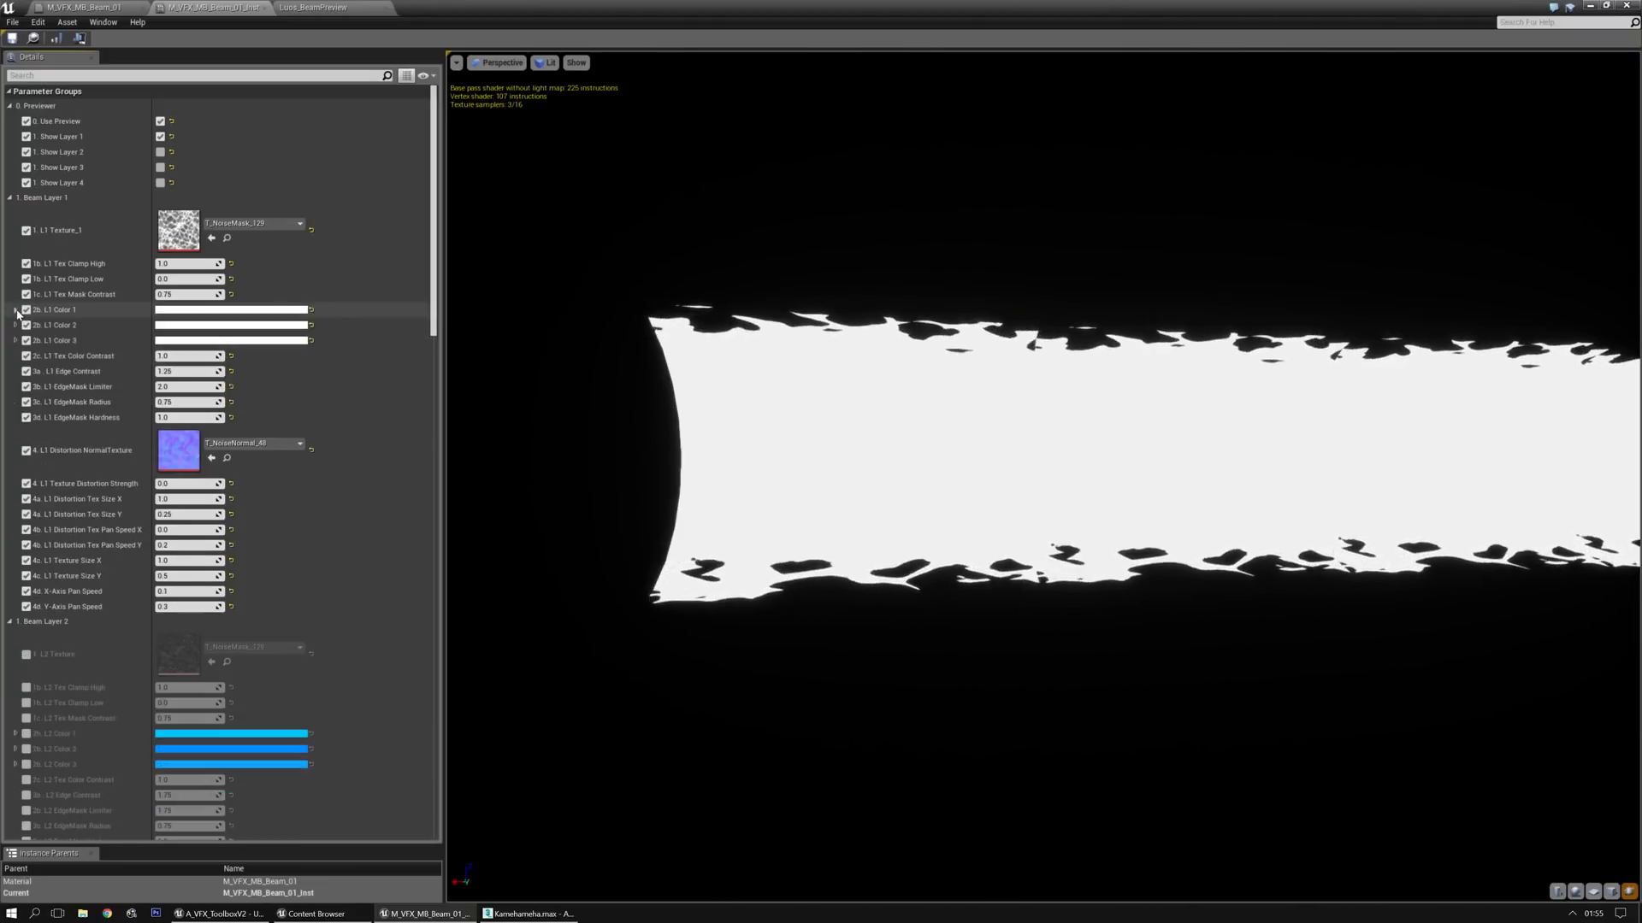
click(234, 311)
click(355, 400)
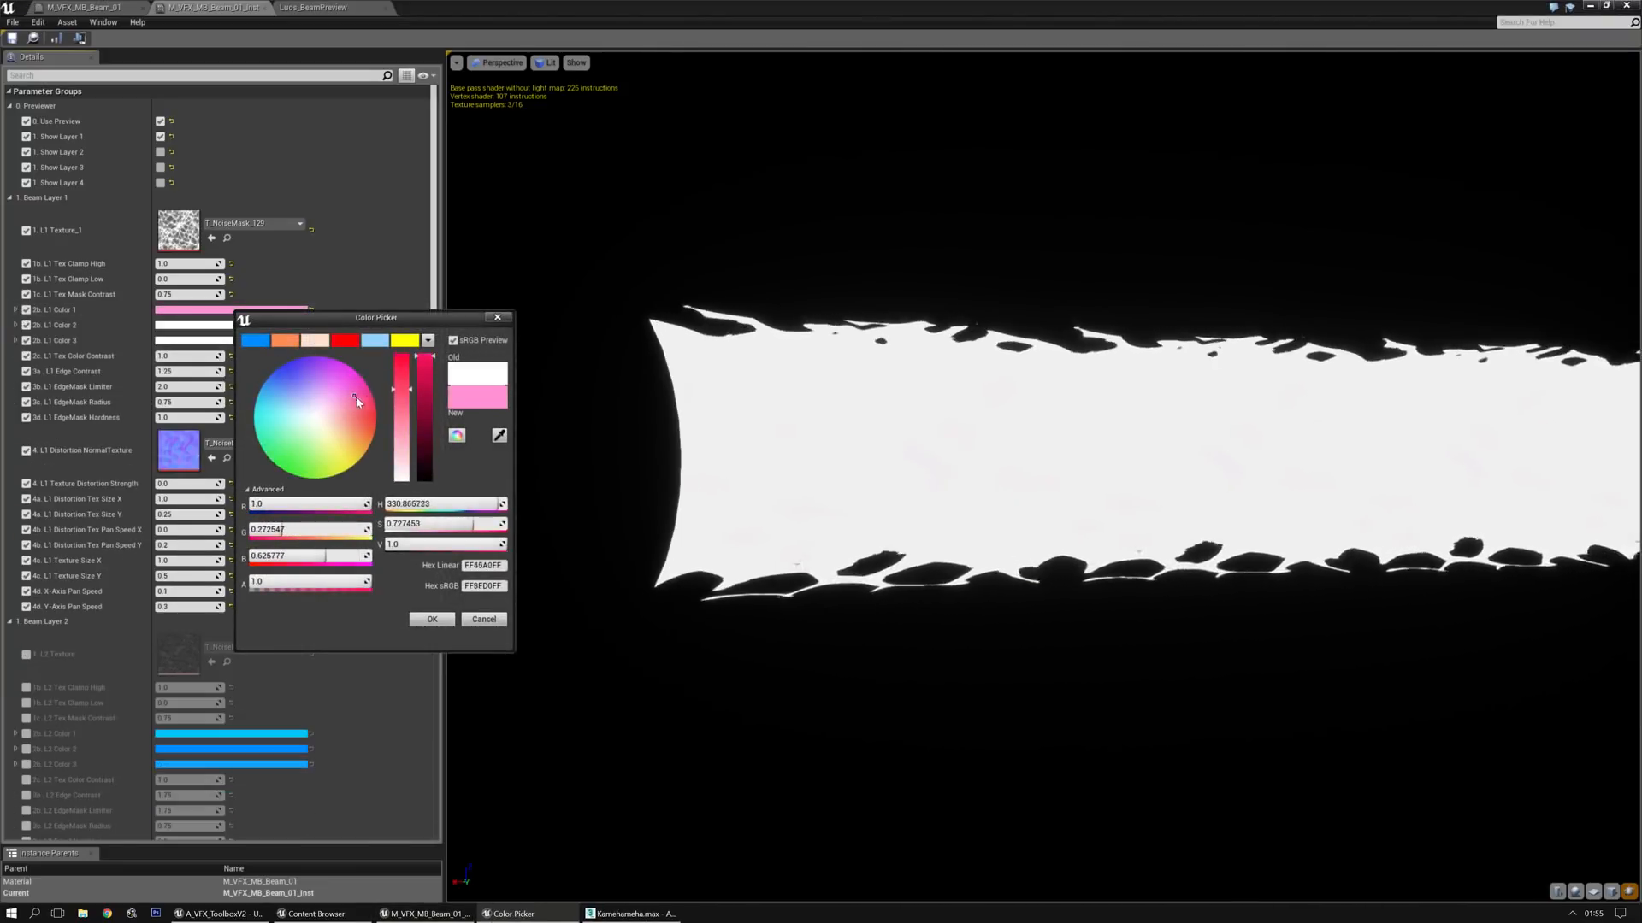
click(402, 358)
click(426, 618)
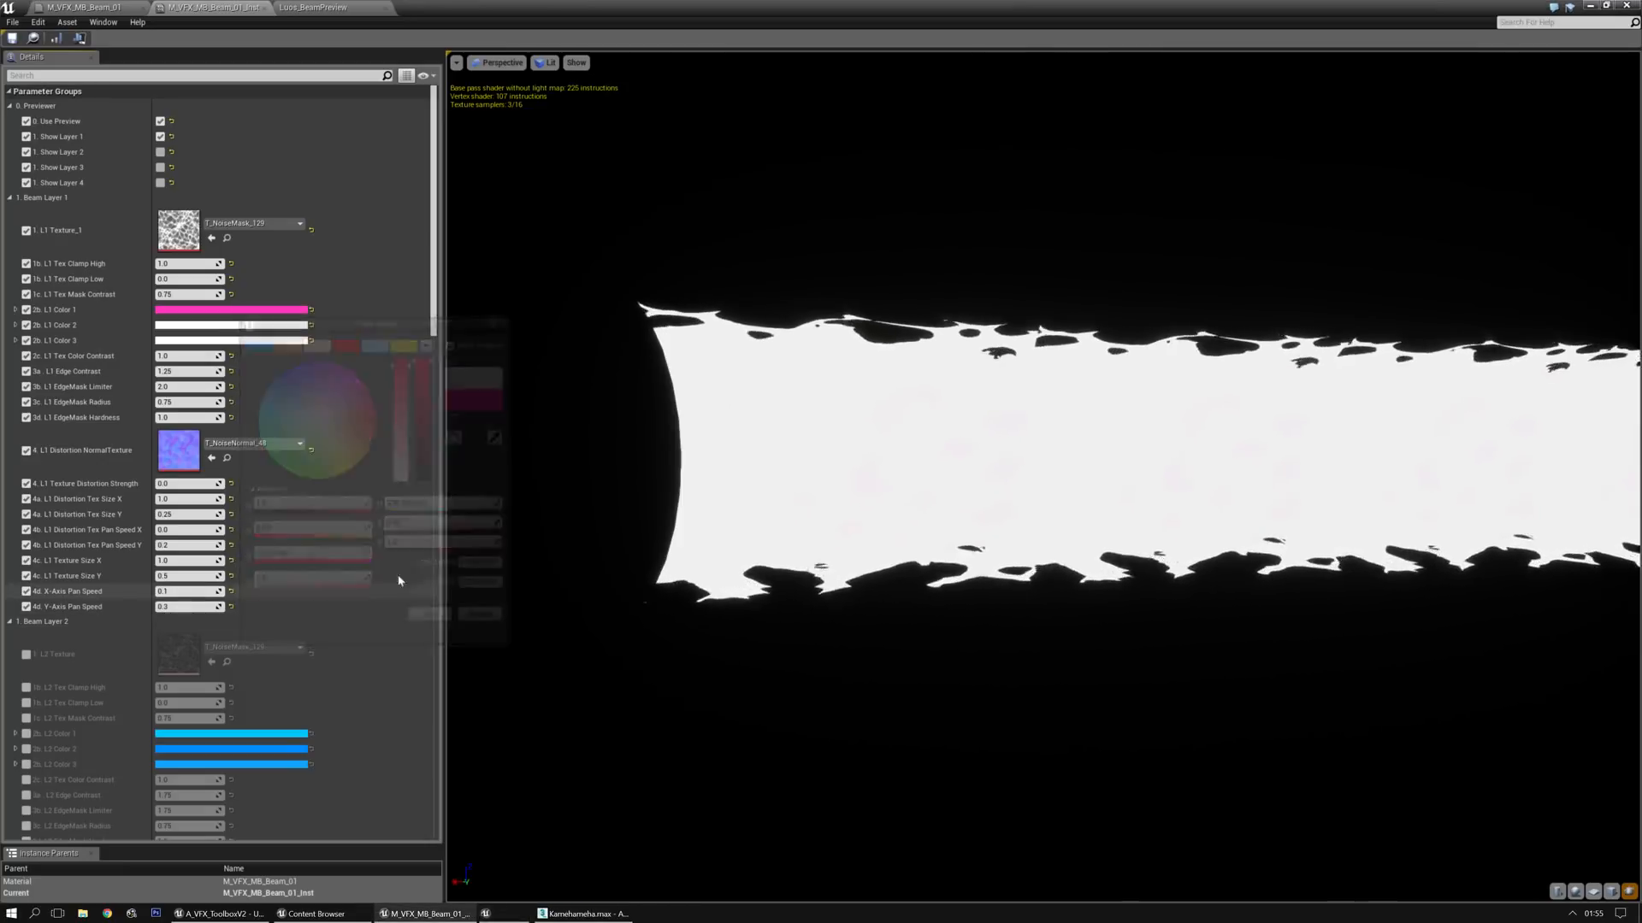
Test a higher Layer 1 Tex Mask Contrast, reset it, and set Color 2 to magenta with sRGB hex EF30FFFF
drag(195, 294, 230, 303)
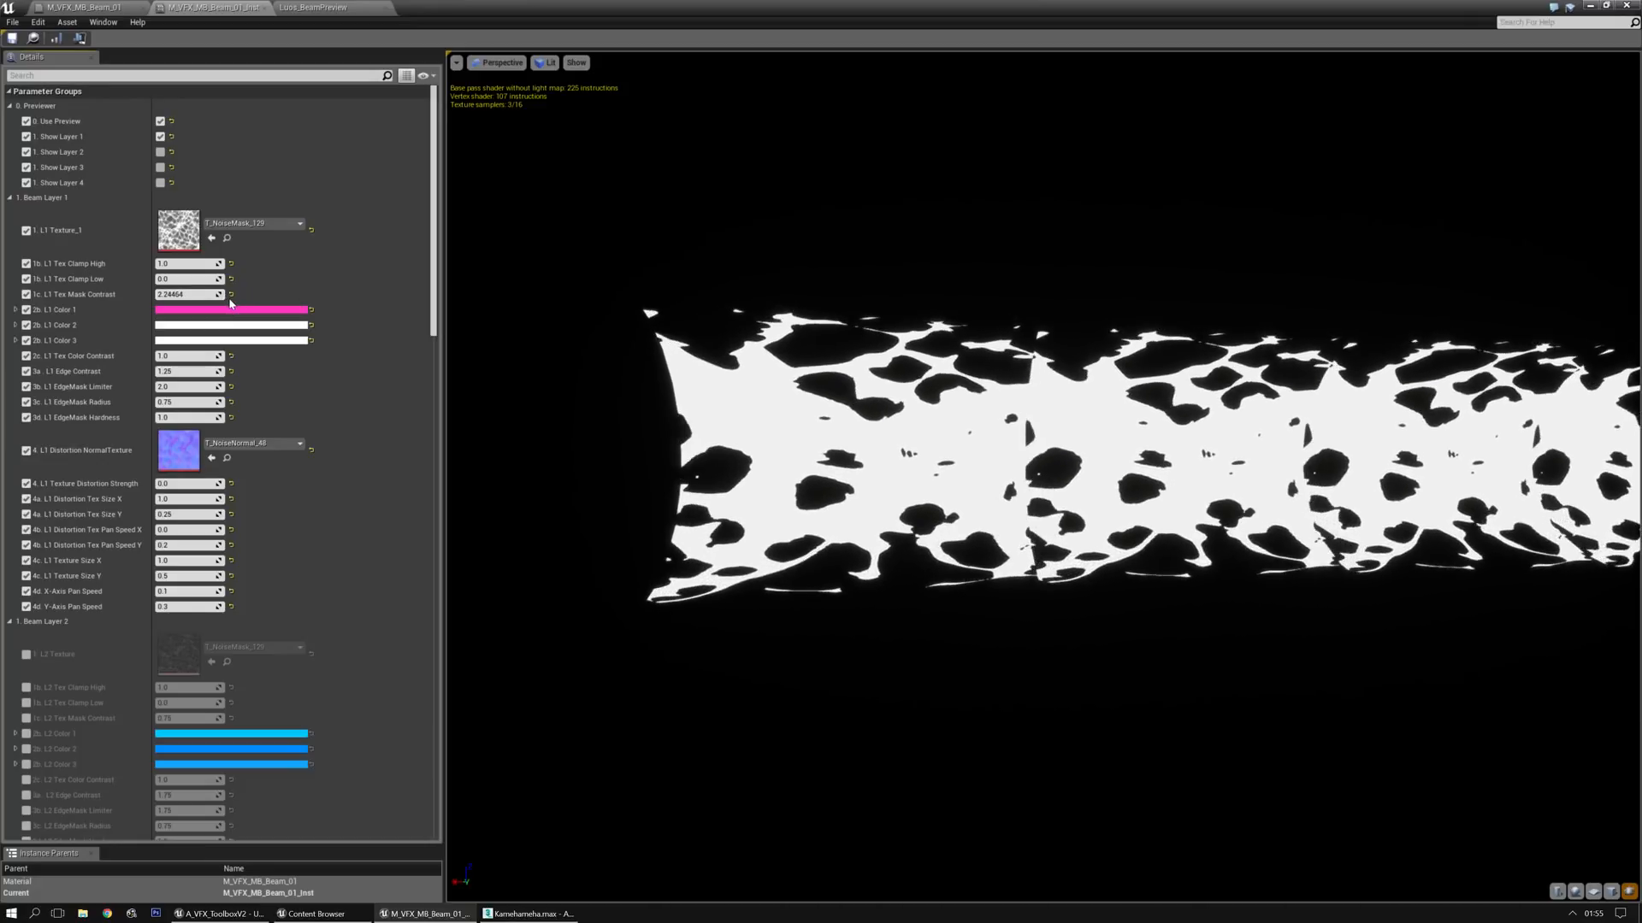
click(271, 327)
click(401, 419)
mouse_move(400, 420)
mouse_down()
mouse_move(382, 403)
mouse_move(397, 444)
mouse_move(354, 452)
mouse_move(343, 390)
mouse_move(444, 375)
mouse_up()
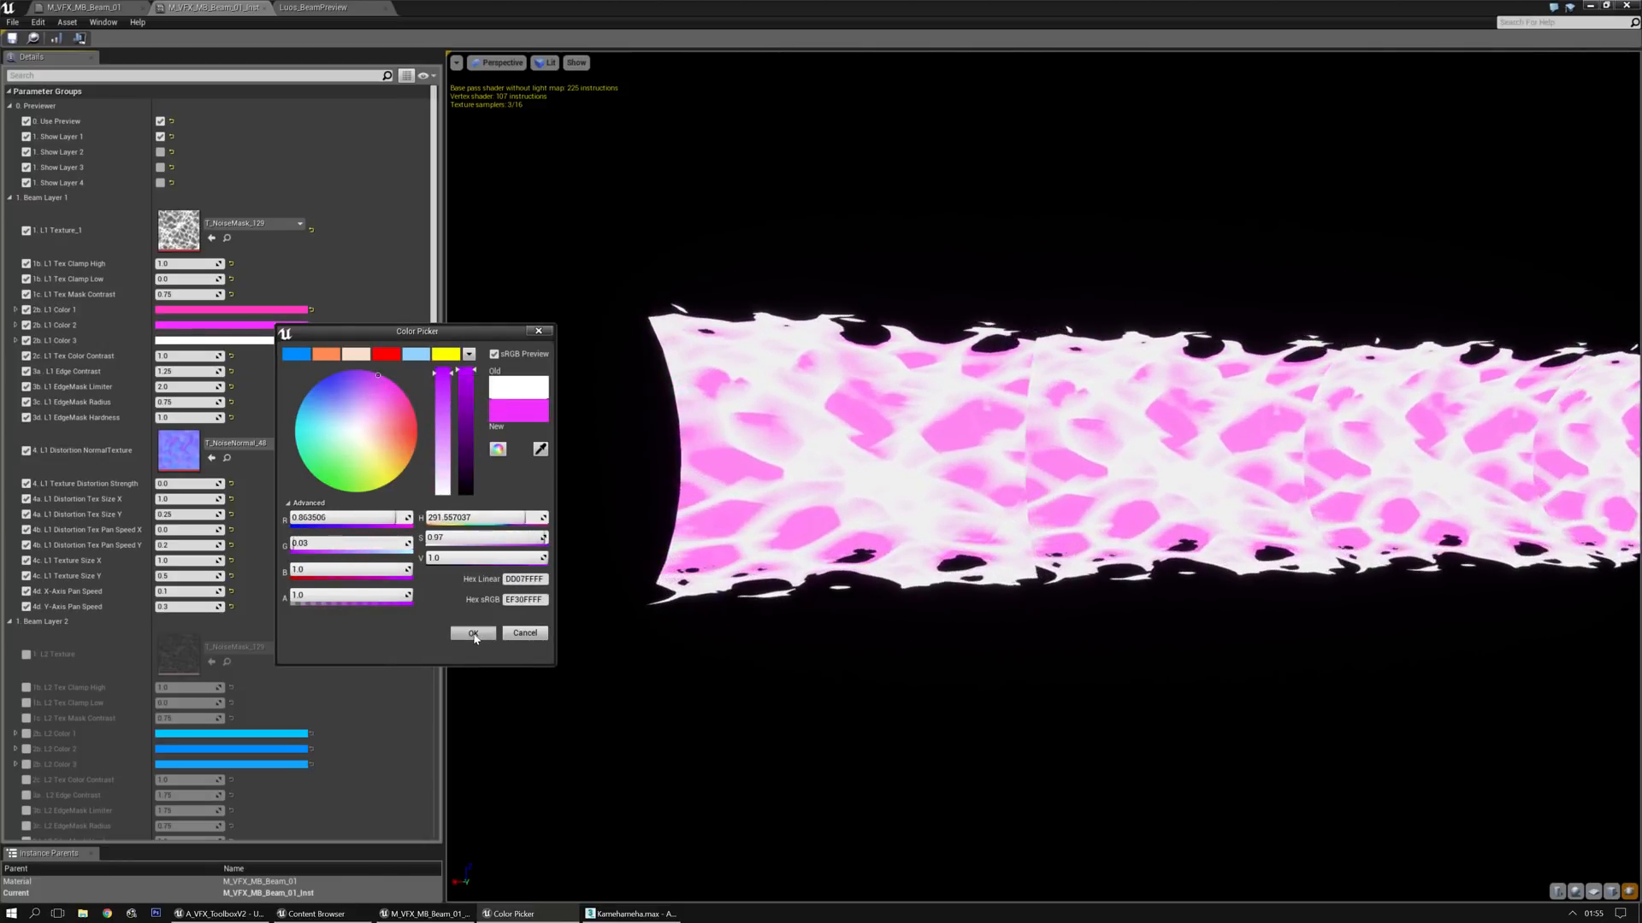
click(473, 634)
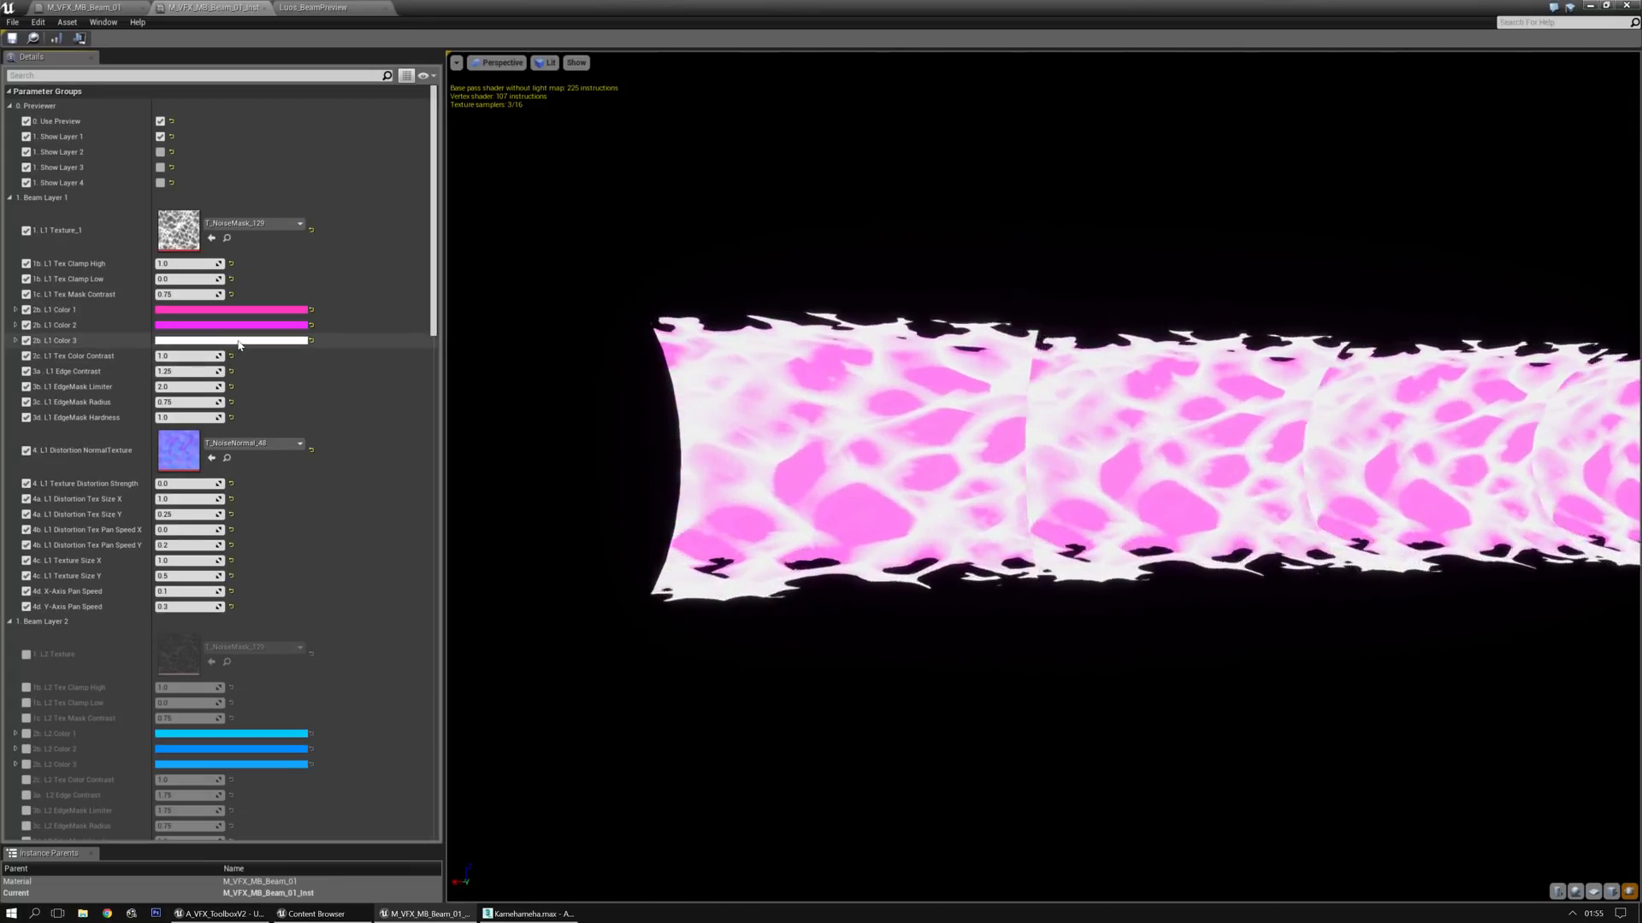
Set Layer 1's Color 3 to purple with sRGB hex C300FFFF
click(233, 340)
drag(295, 451, 326, 344)
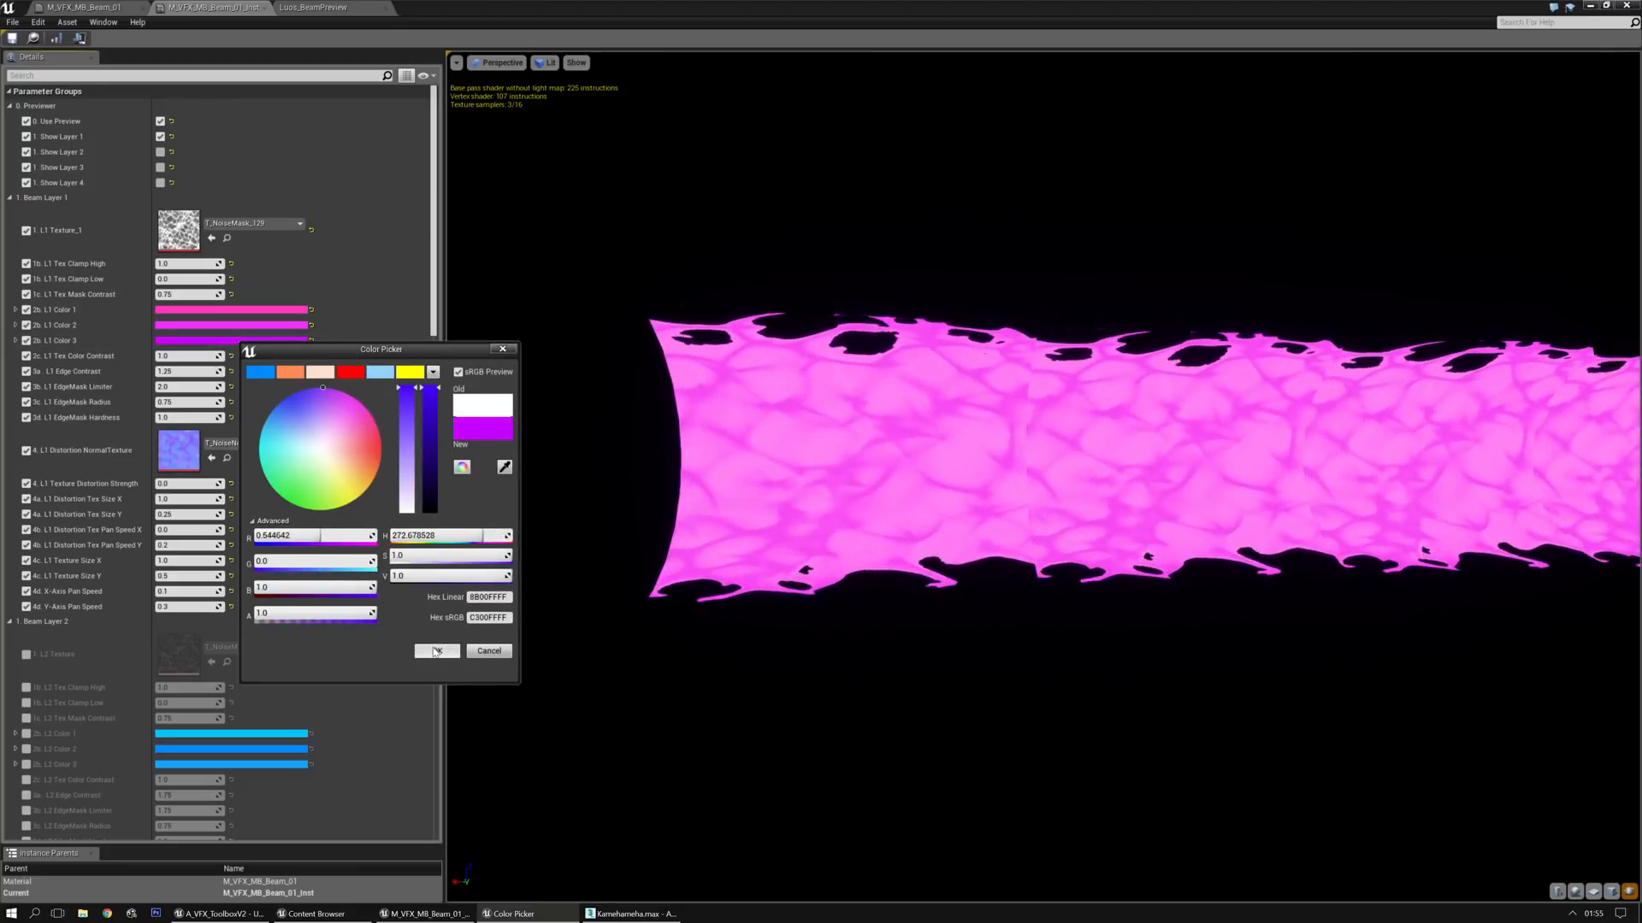
click(436, 651)
click(248, 310)
drag(299, 401, 391, 450)
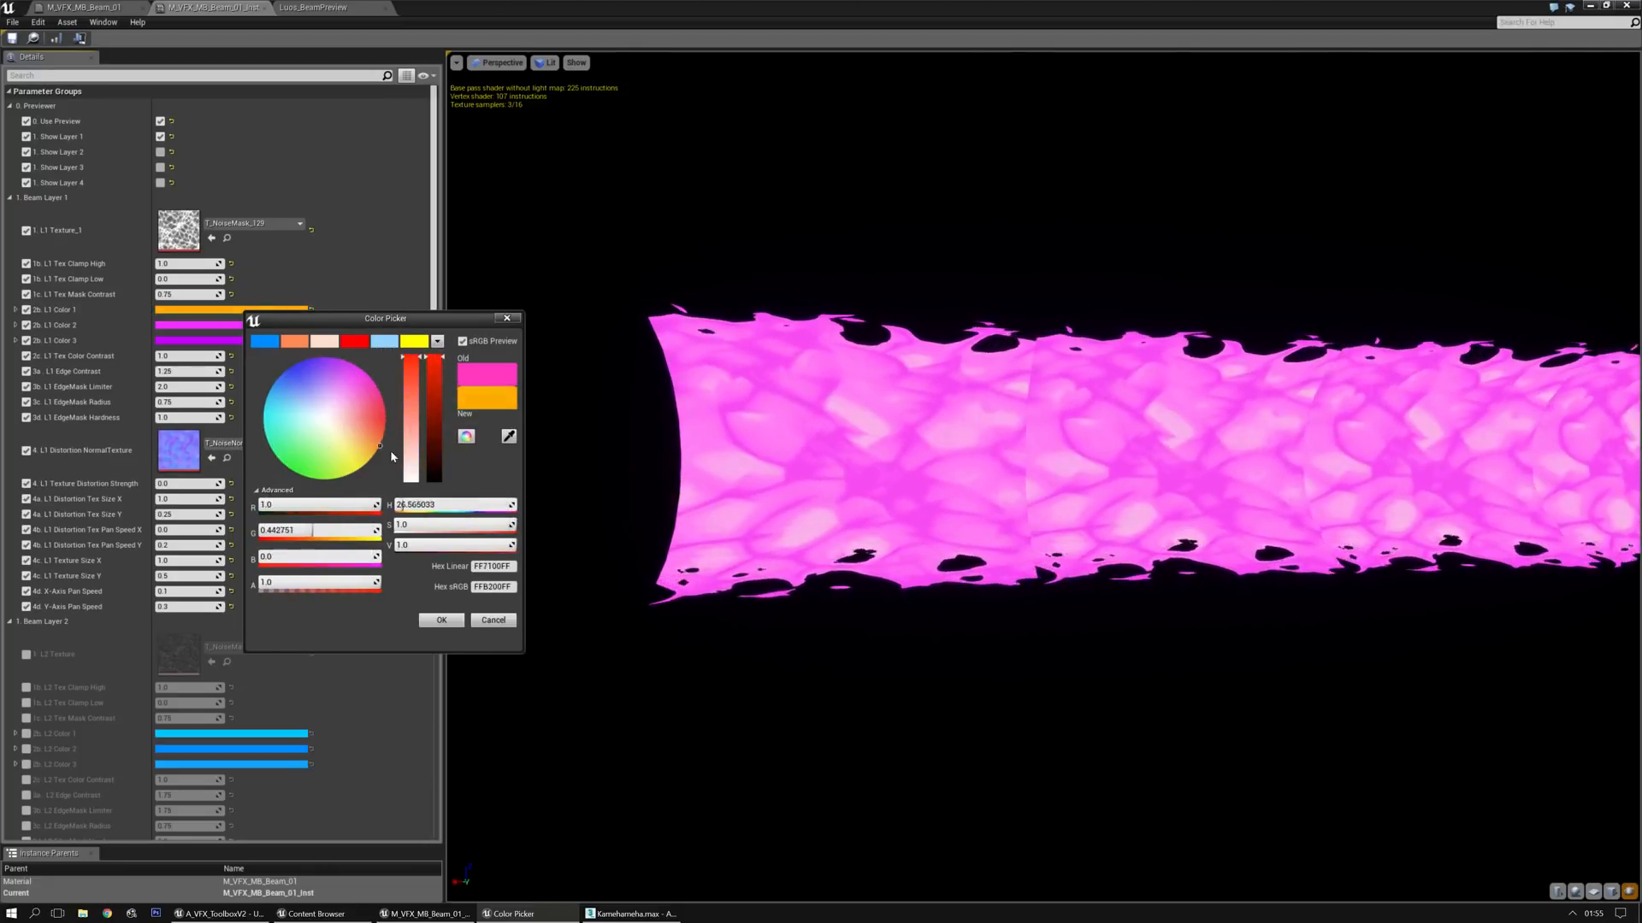
click(477, 621)
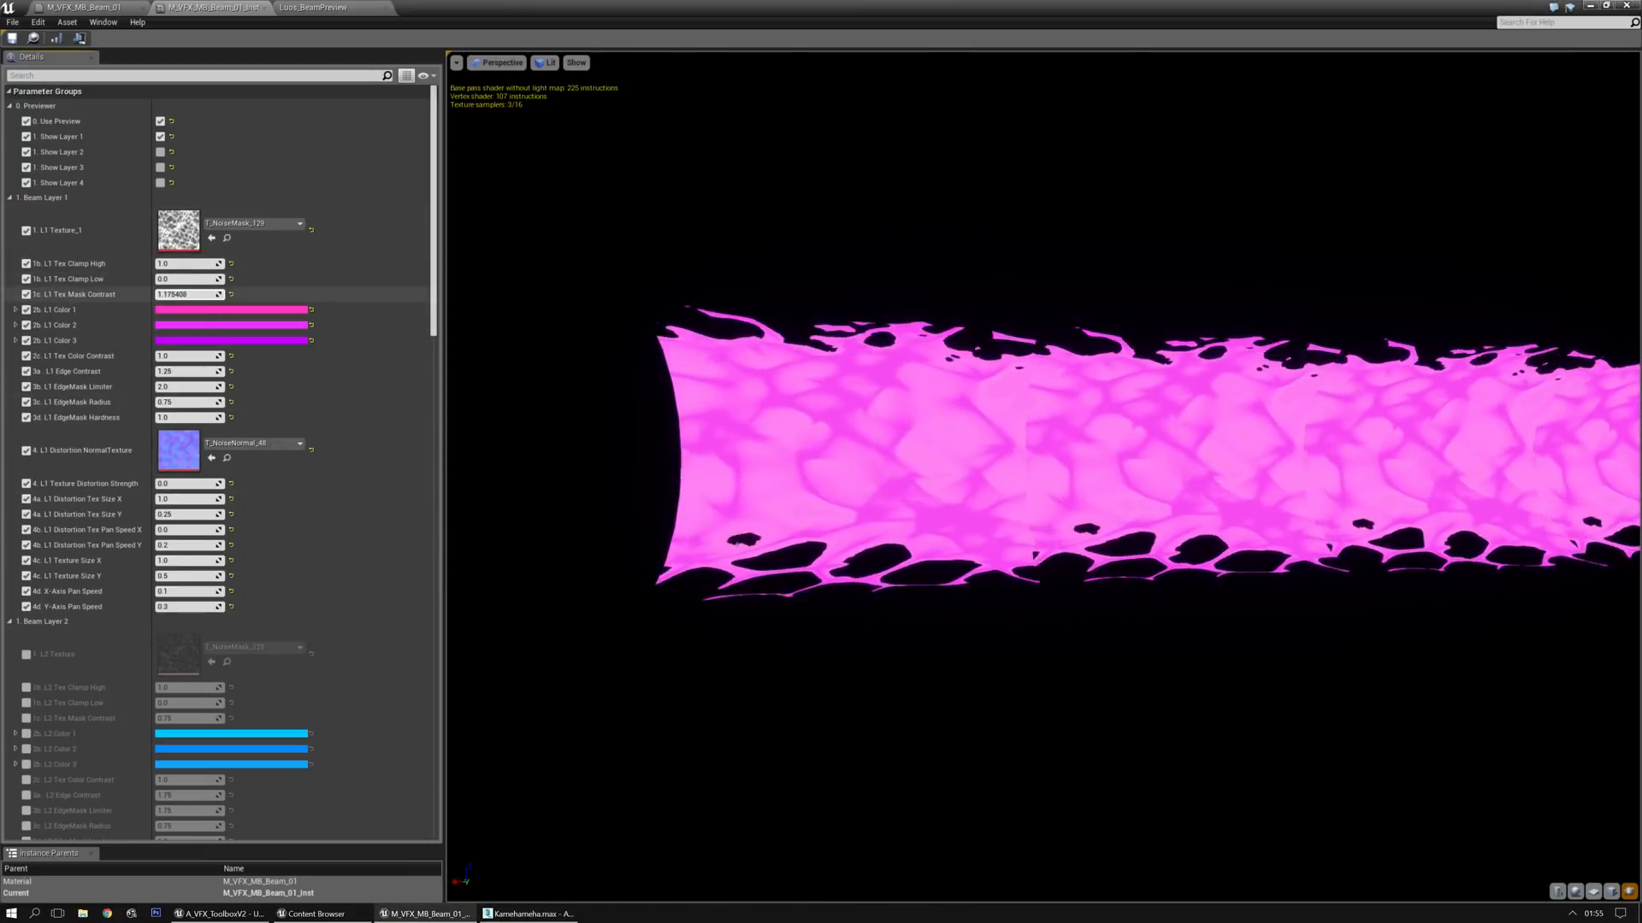
Reset Layer 1's Tex Mask Contrast, and try other values for Tex Color Contrast and Edge Contrast, resetting both
click(229, 295)
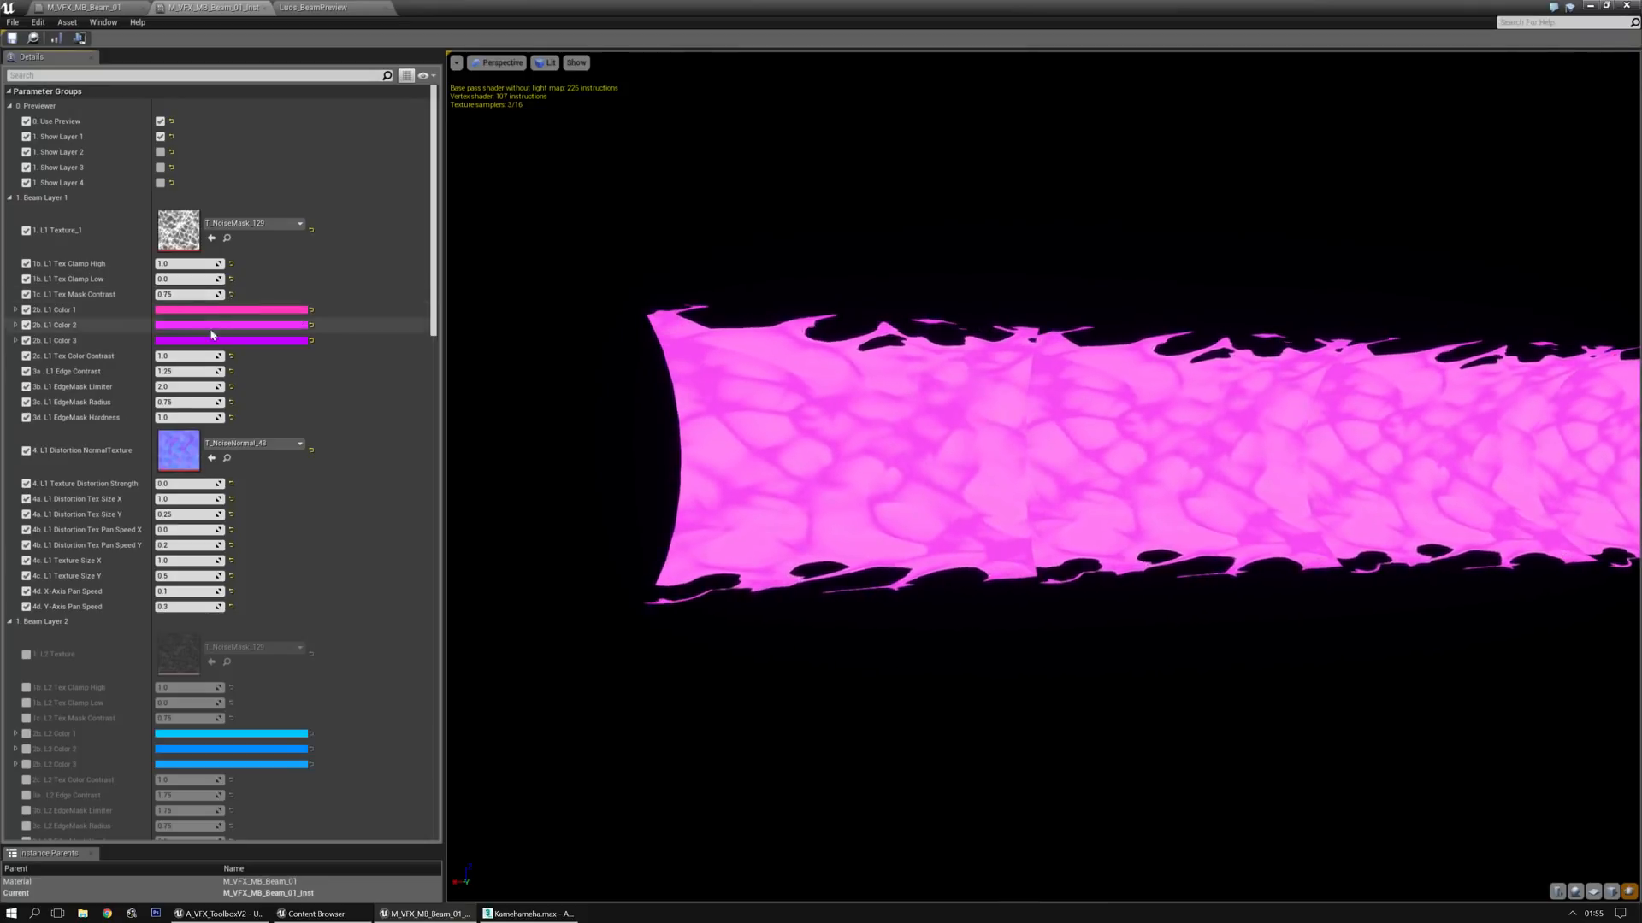
drag(195, 351, 163, 356)
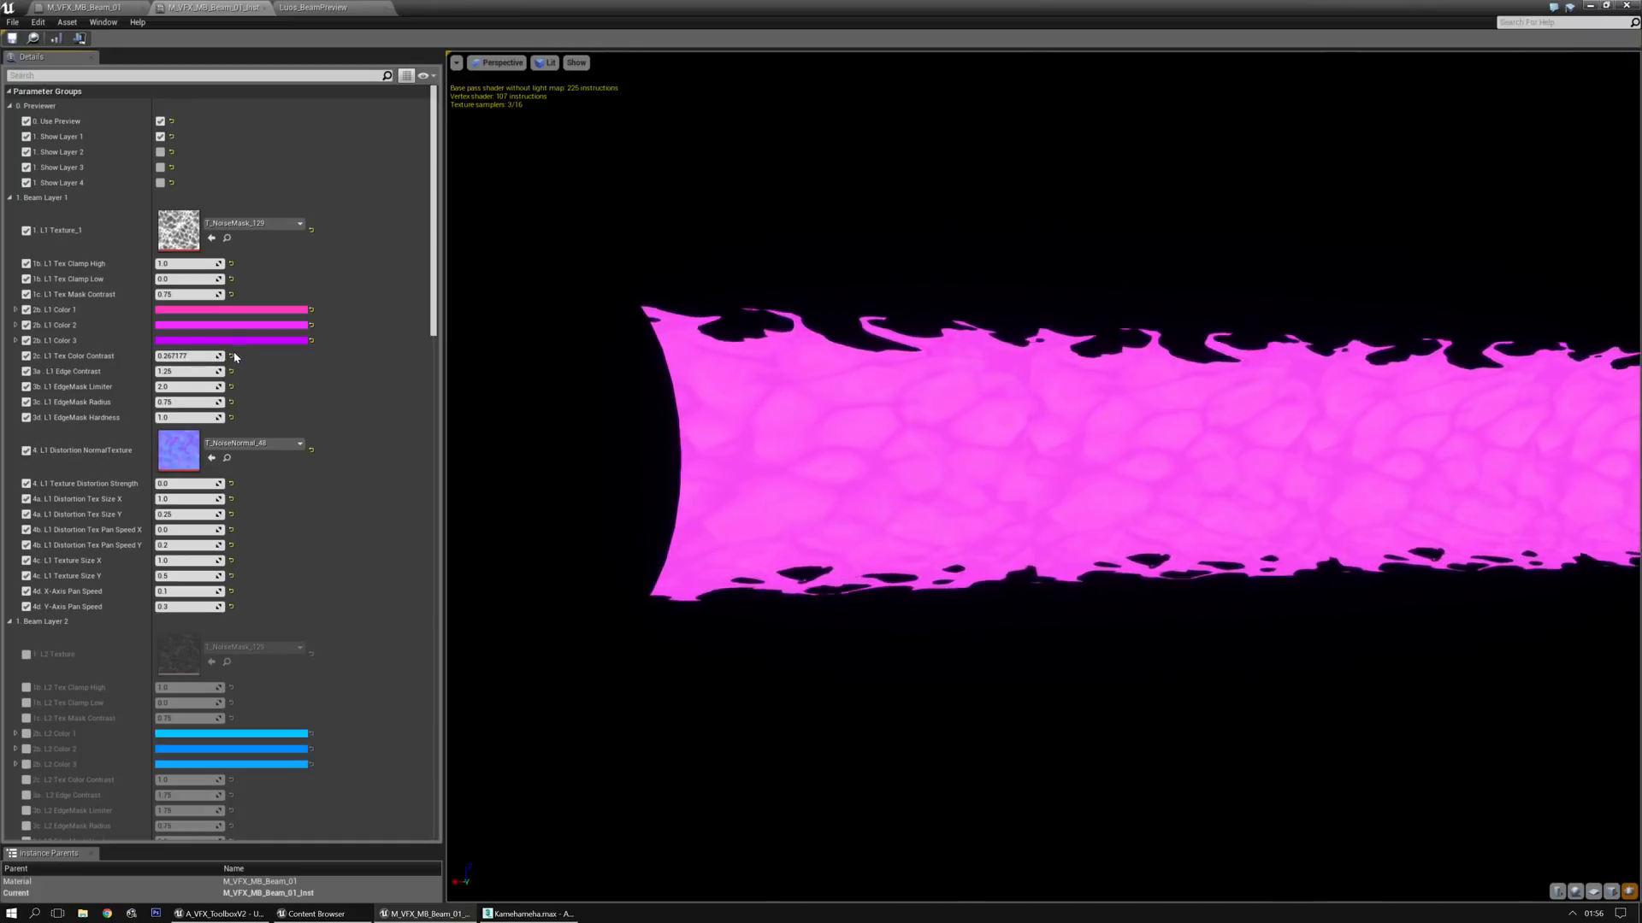
click(232, 357)
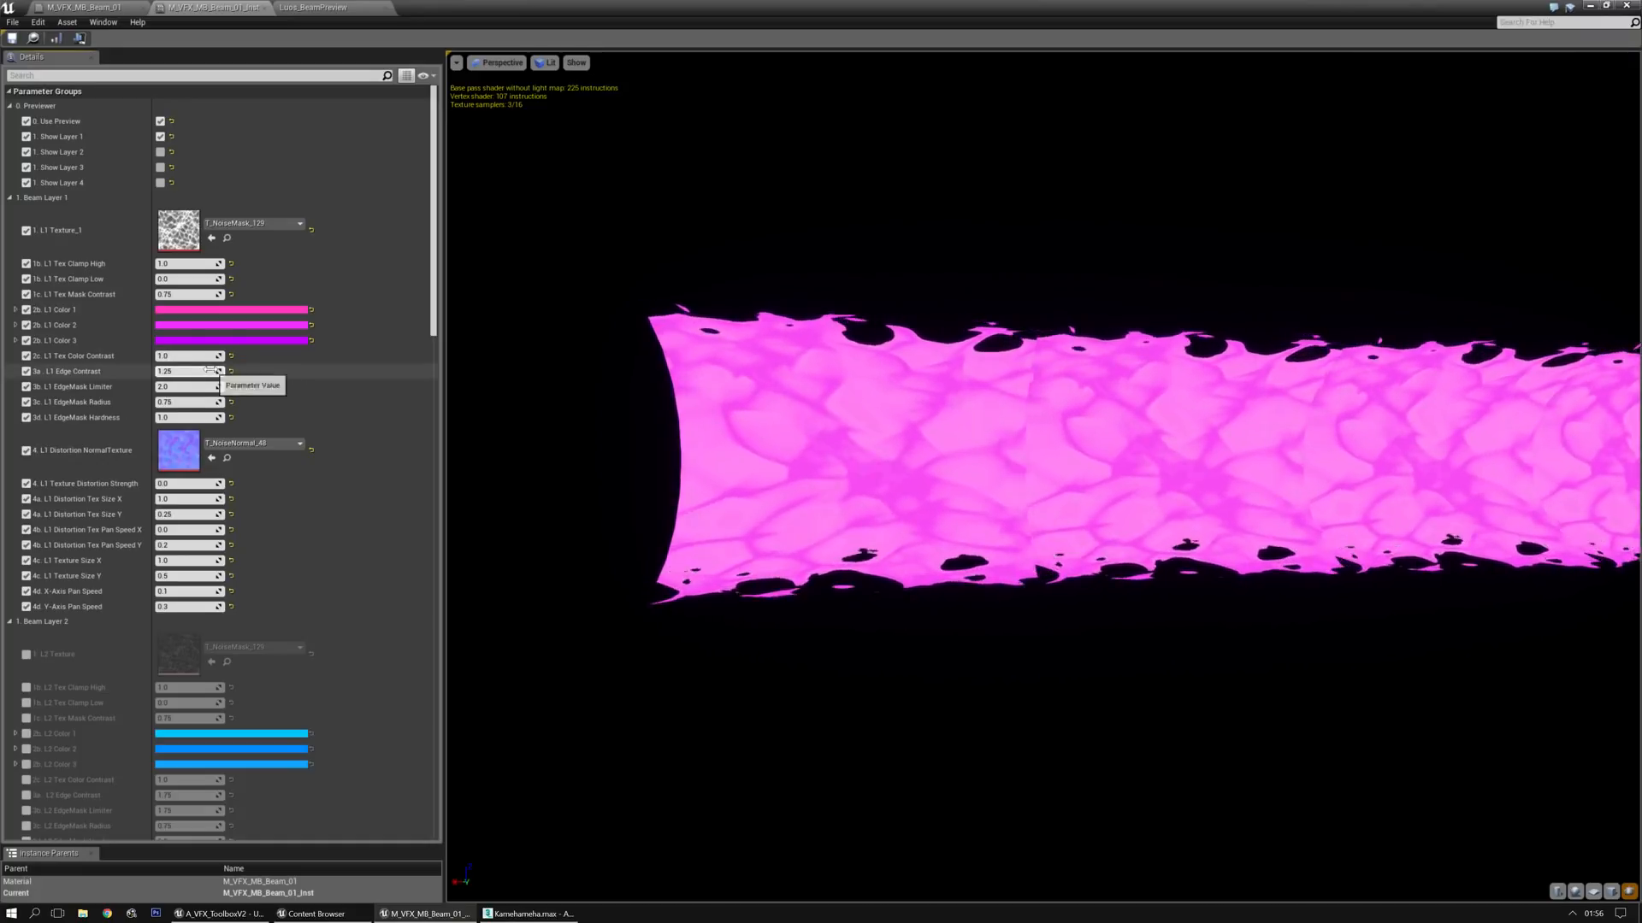
drag(207, 371, 240, 372)
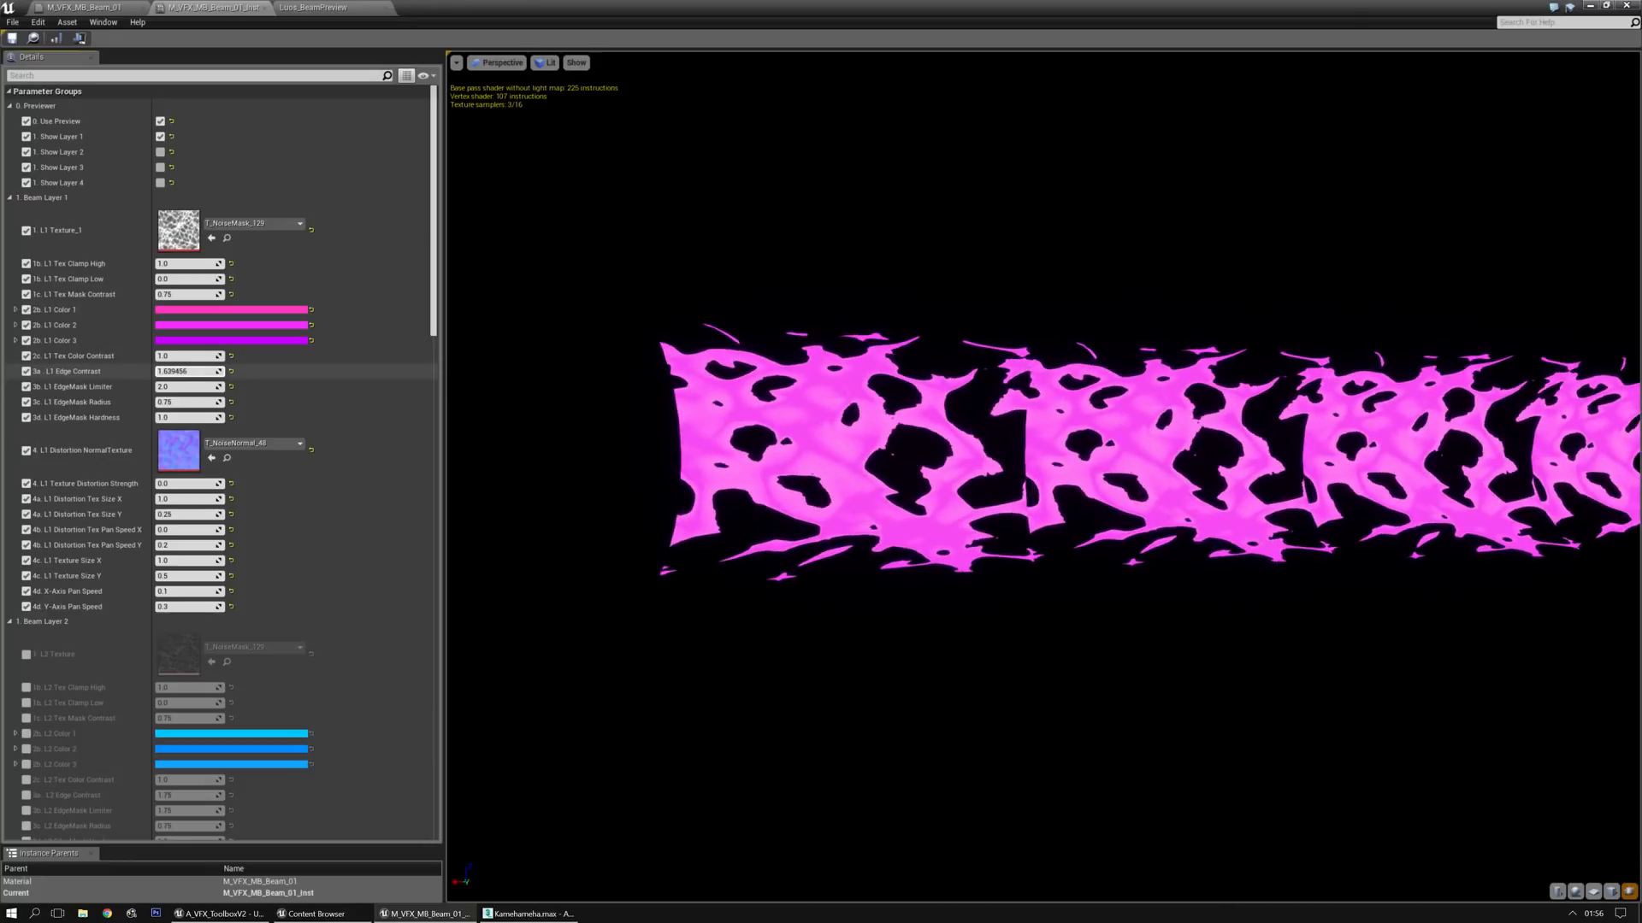
drag(240, 371, 268, 371)
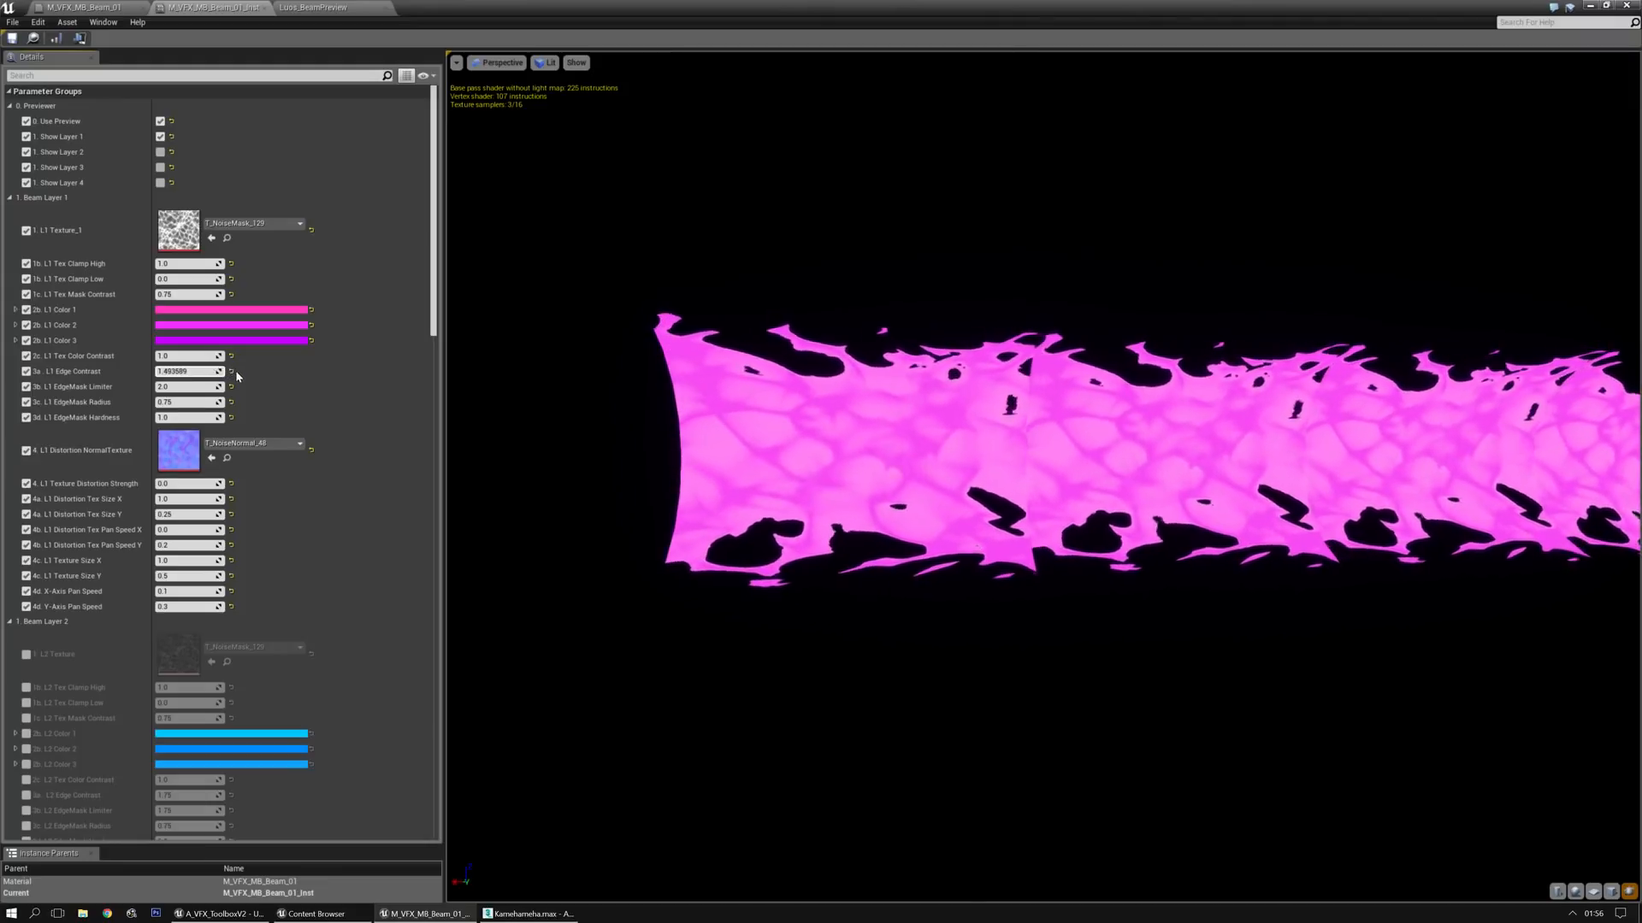
click(231, 371)
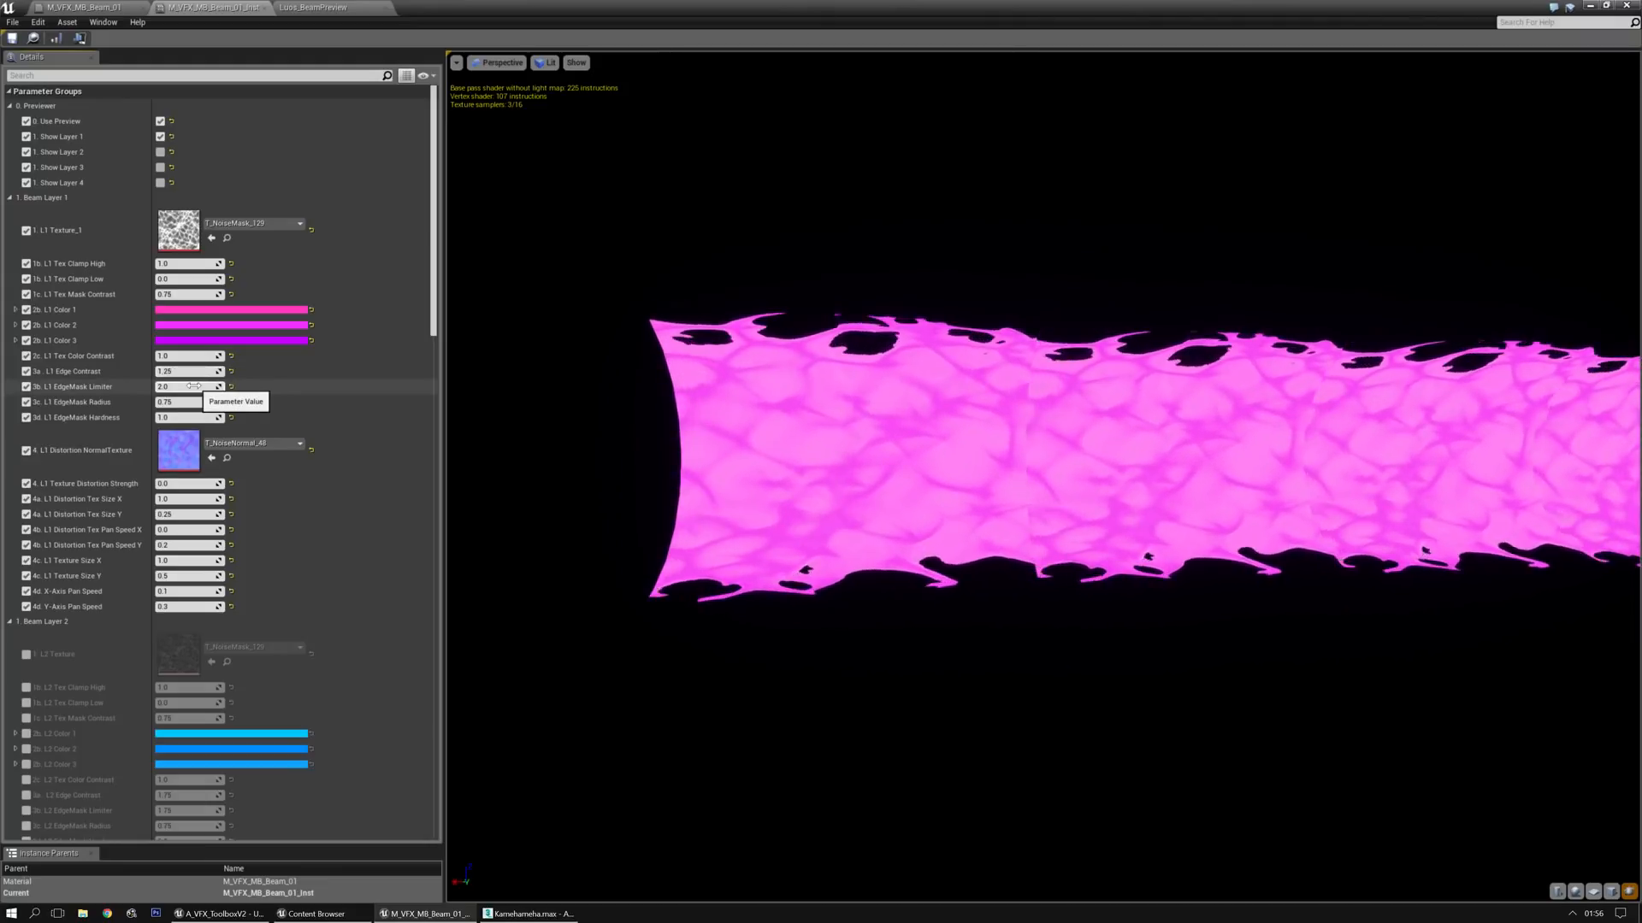
Set Layer 1's EdgeMask Limiter to about 2.11, and try lower EdgeMask Radius and Hardness values, resetting those two
drag(194, 385, 221, 385)
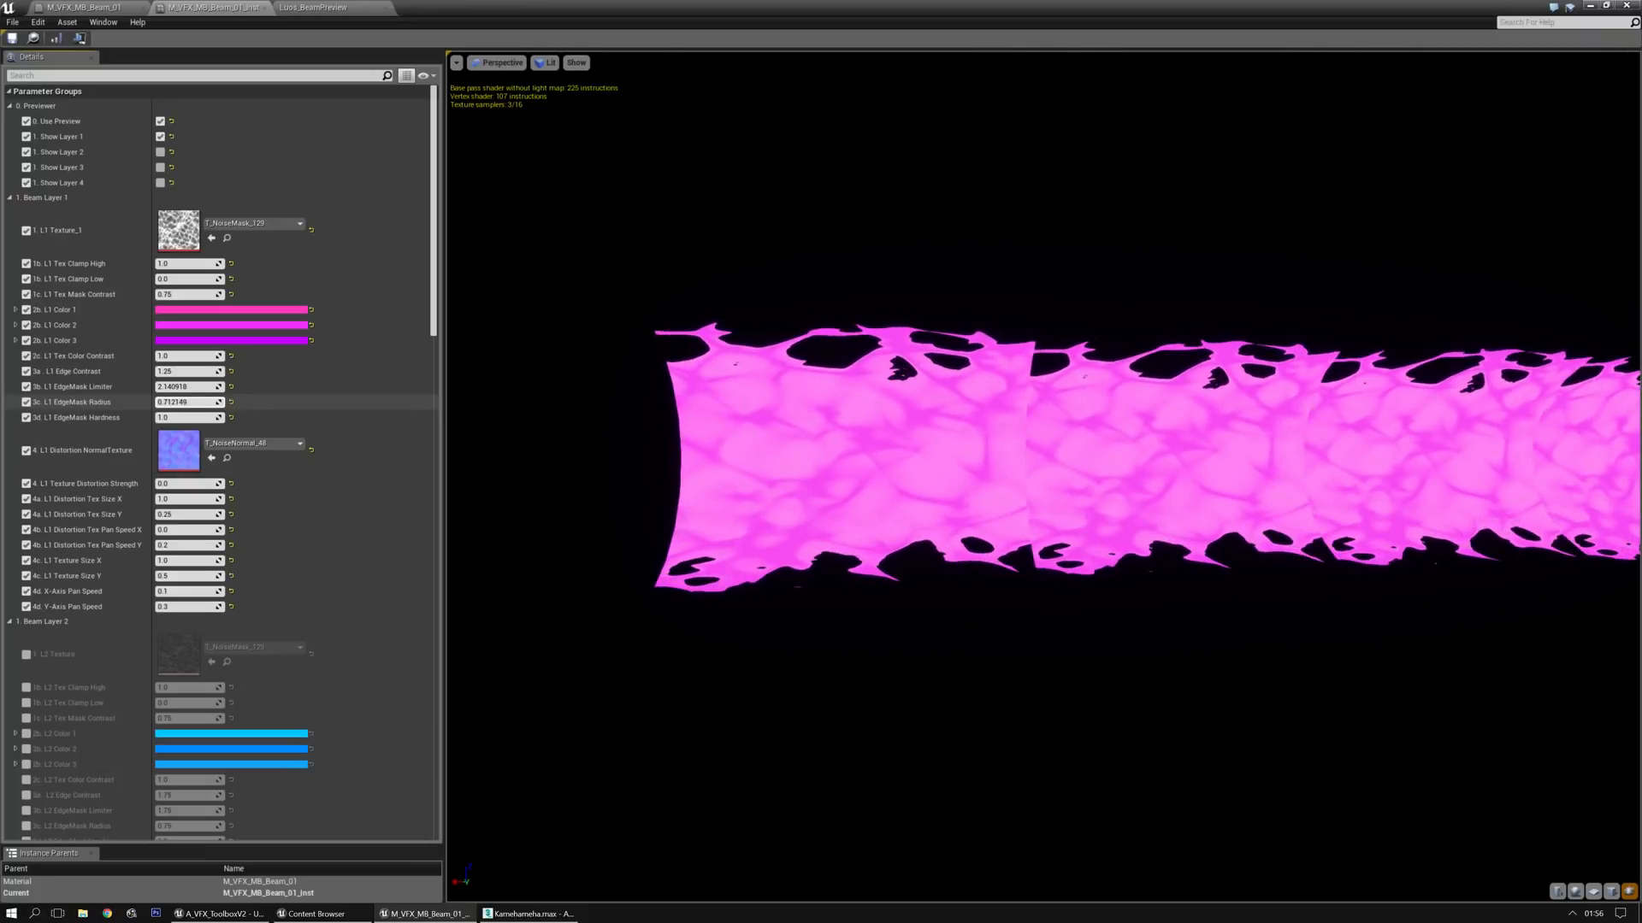
drag(188, 387, 219, 417)
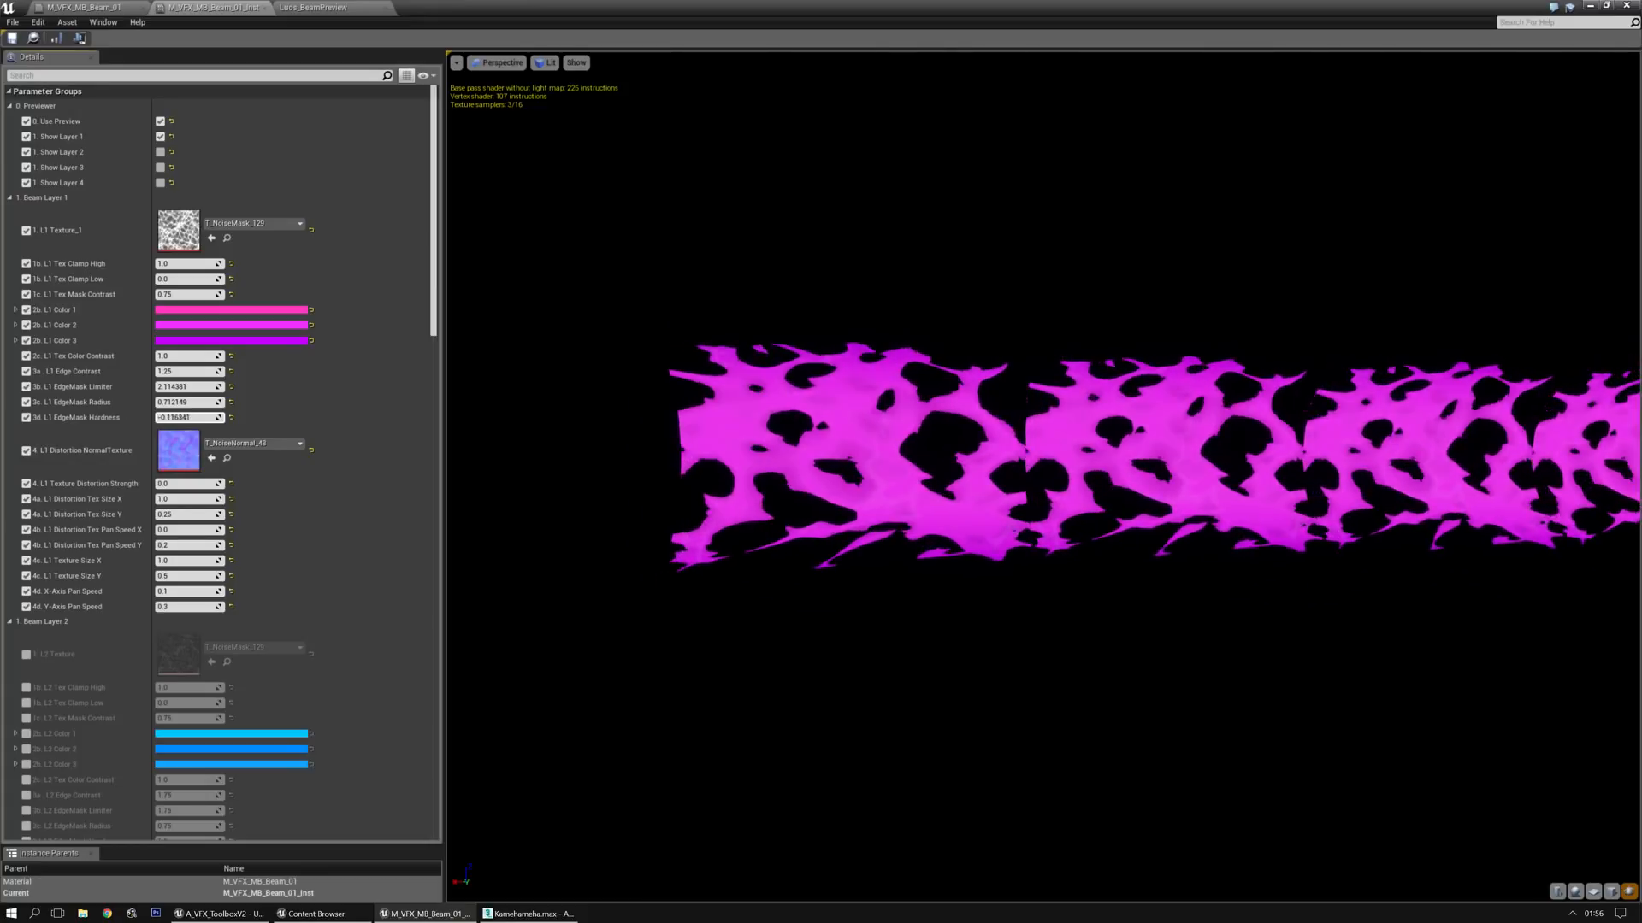
click(232, 403)
click(233, 419)
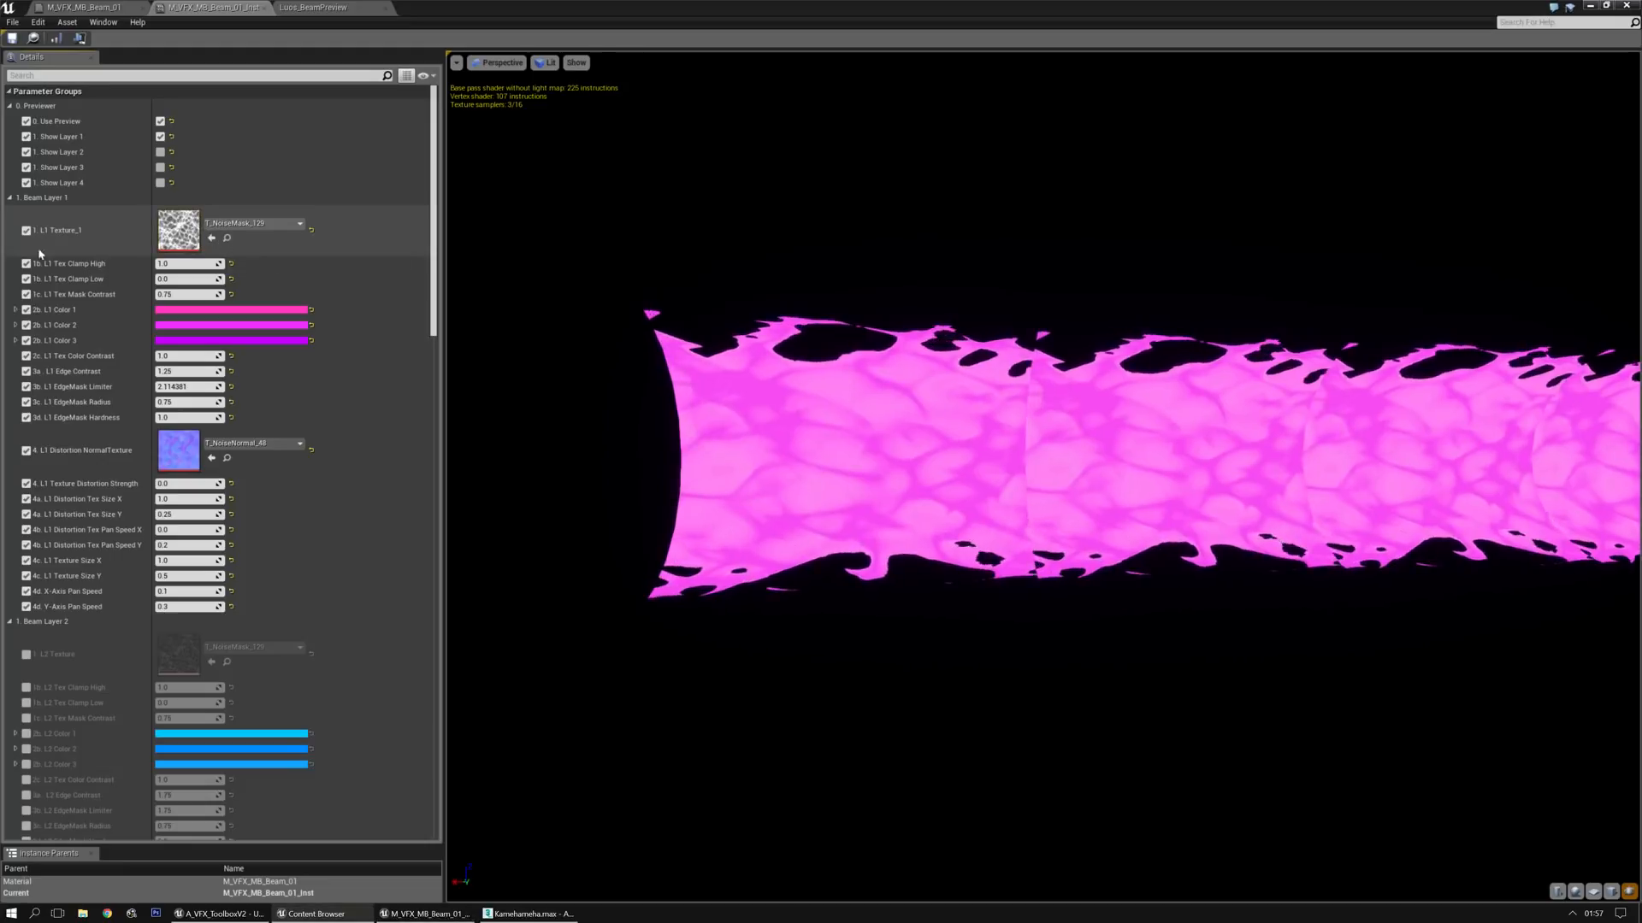
Browse the Noises textures and replace Layer 1's texture with T_NoiseMask_49, followed by T_NoiseMask_53
click(227, 238)
drag(712, 176, 828, 198)
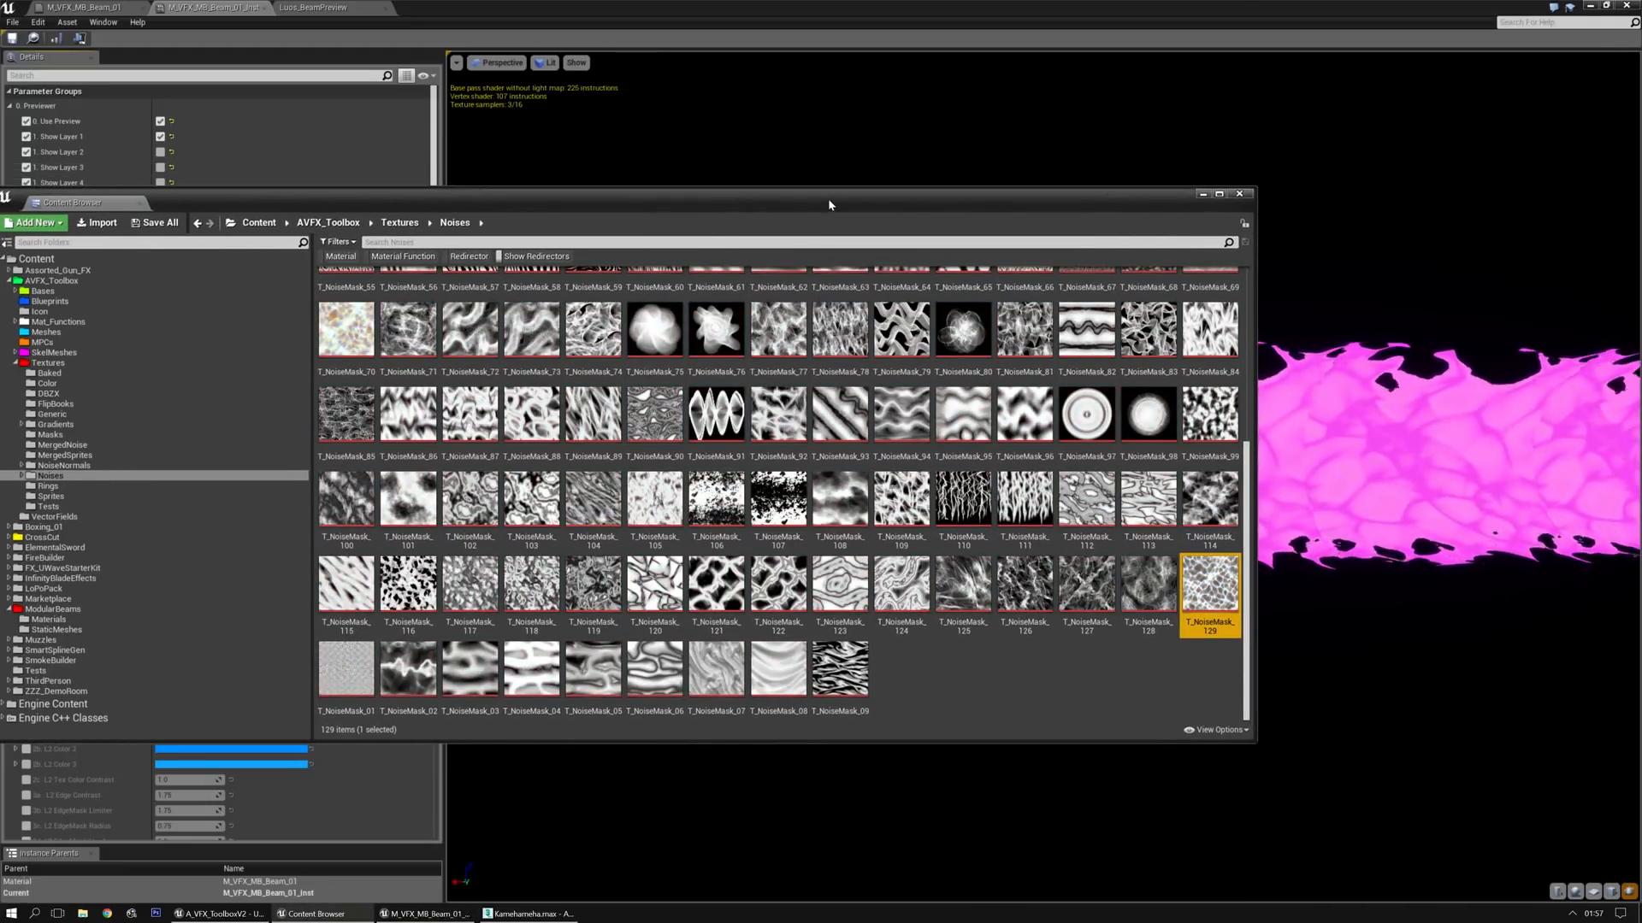
scroll(833, 282, up, 2)
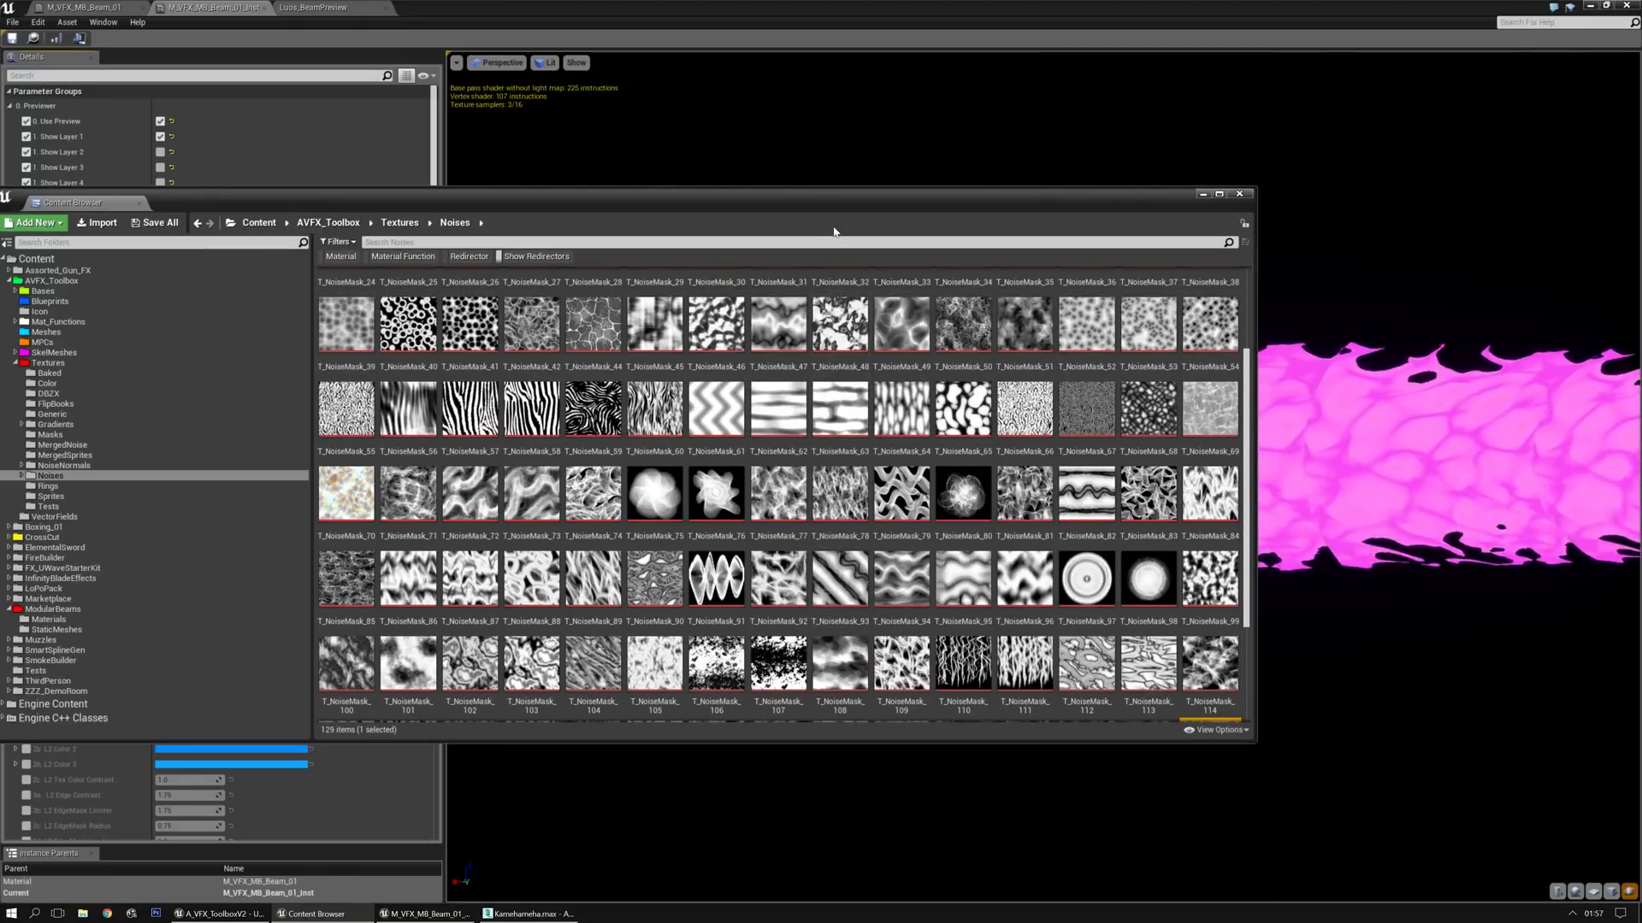
drag(839, 206, 0, 265)
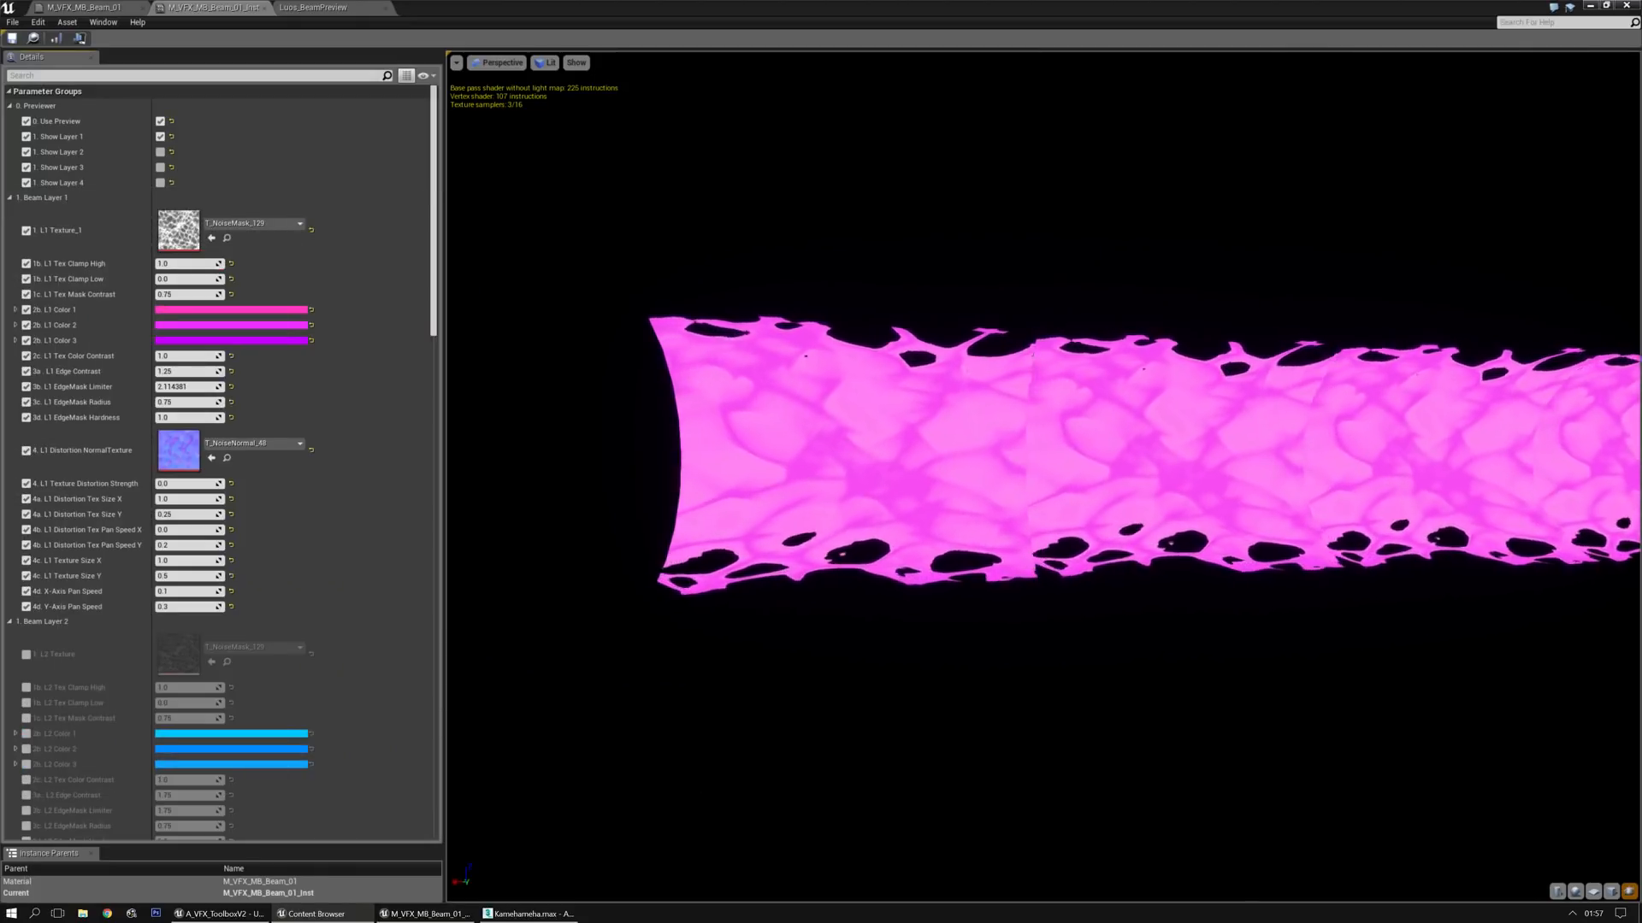
click(211, 239)
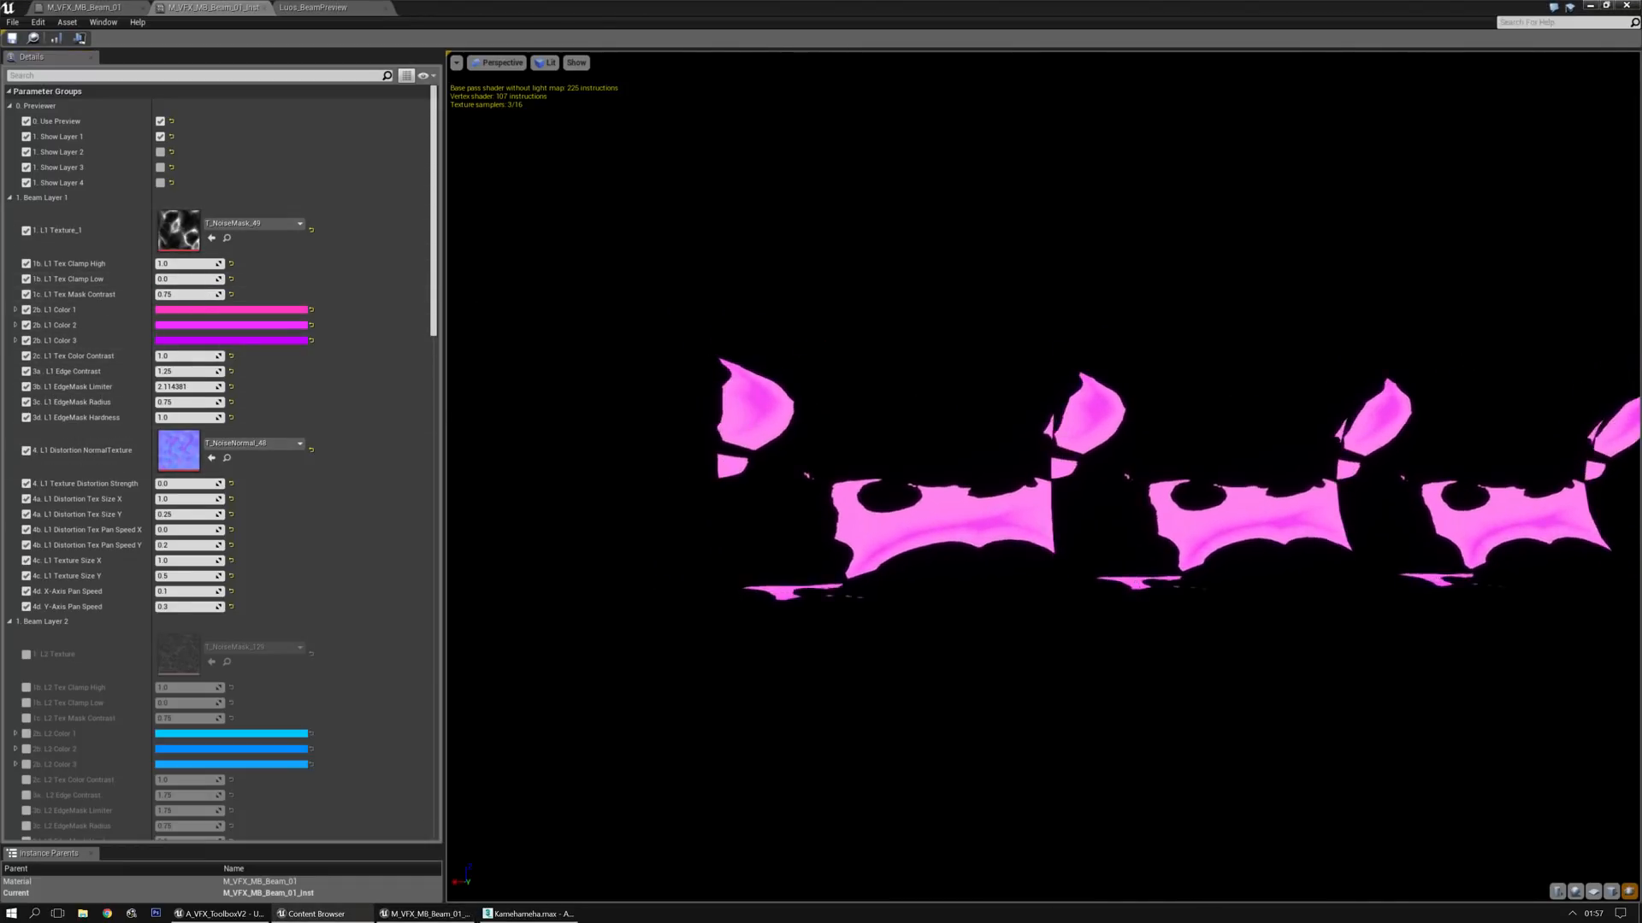
click(211, 240)
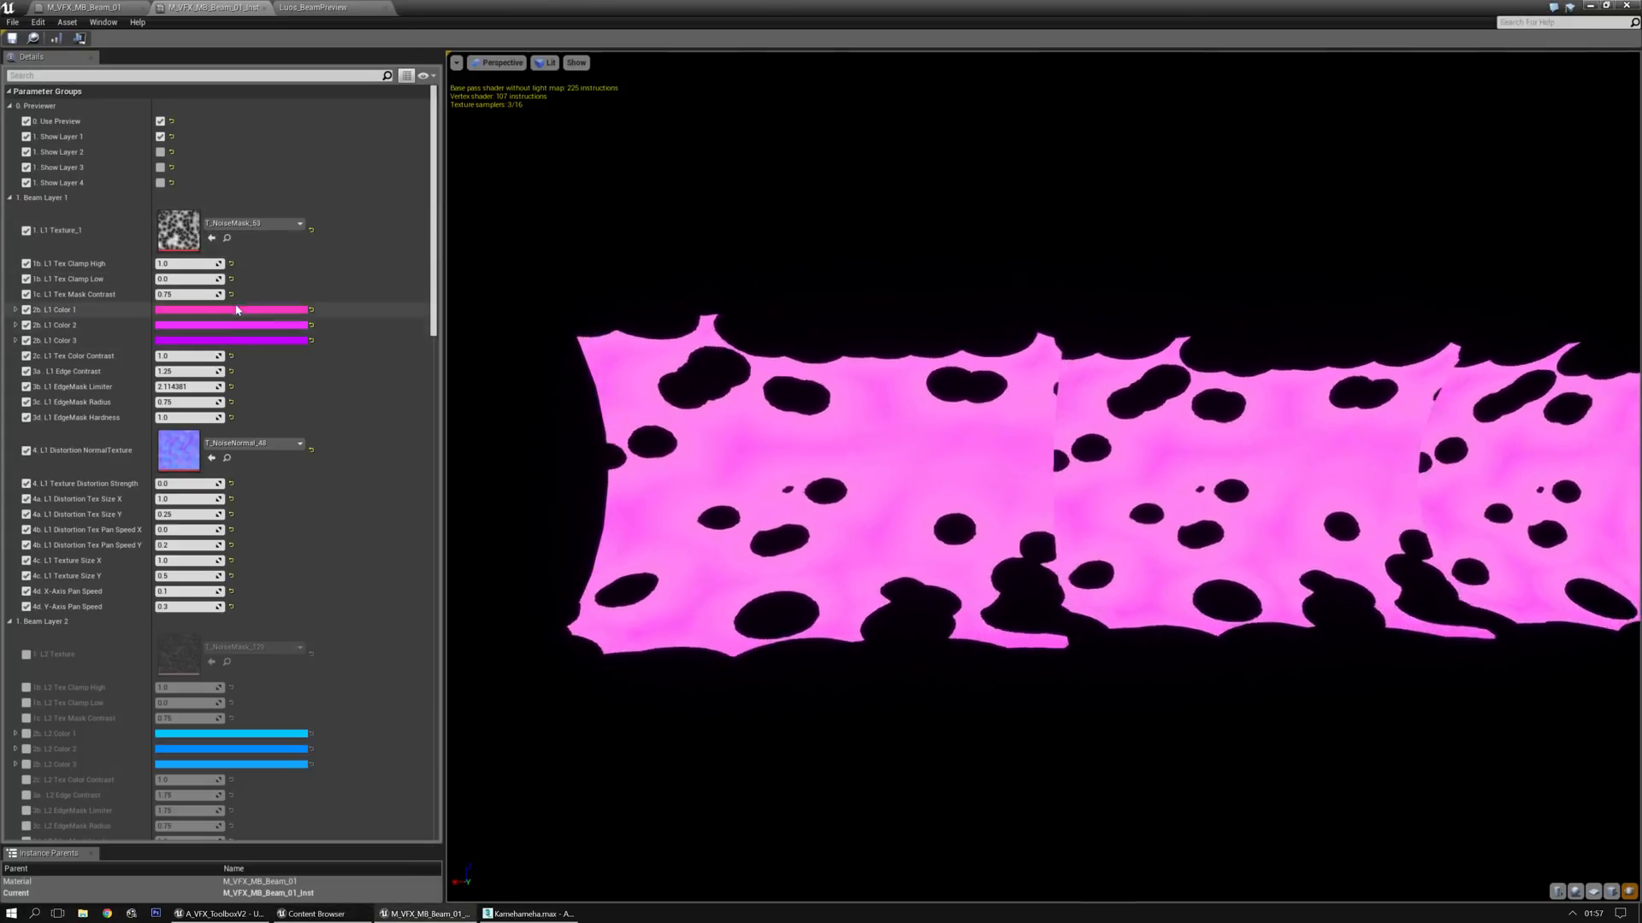
Try lower Tex Mask Contrast and Edge Contrast values on Layer 1, resetting both along with EdgeMask Limiter
mouse_move(187, 294)
mouse_down()
mouse_move(204, 295)
mouse_move(175, 295)
mouse_up()
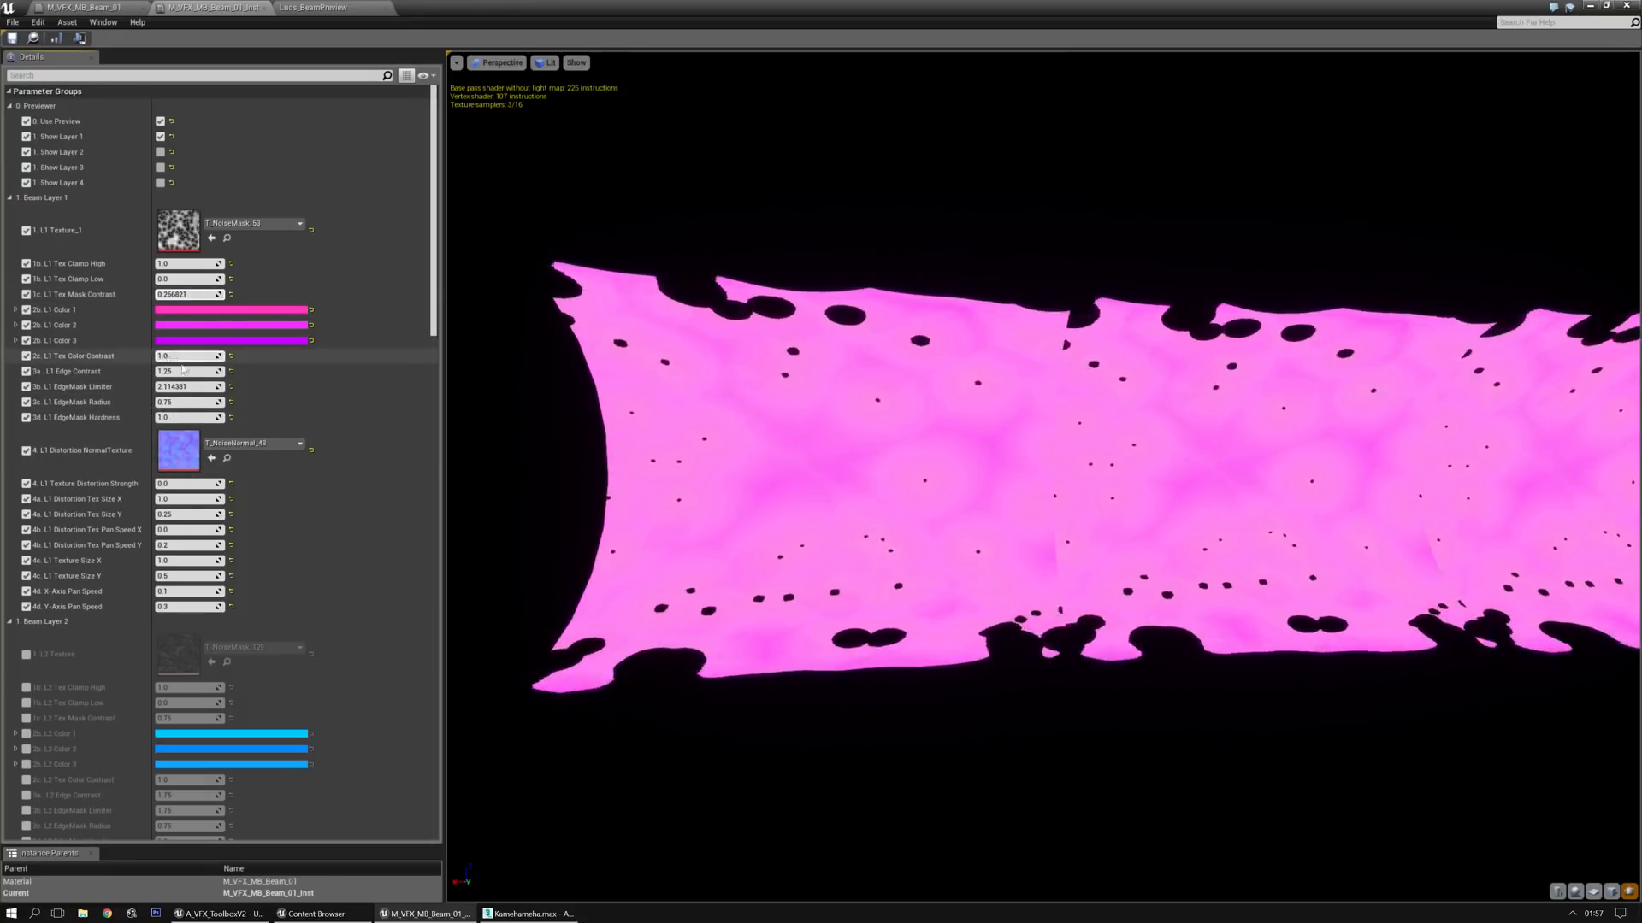
mouse_move(185, 372)
mouse_down()
mouse_move(222, 373)
mouse_move(176, 372)
mouse_up()
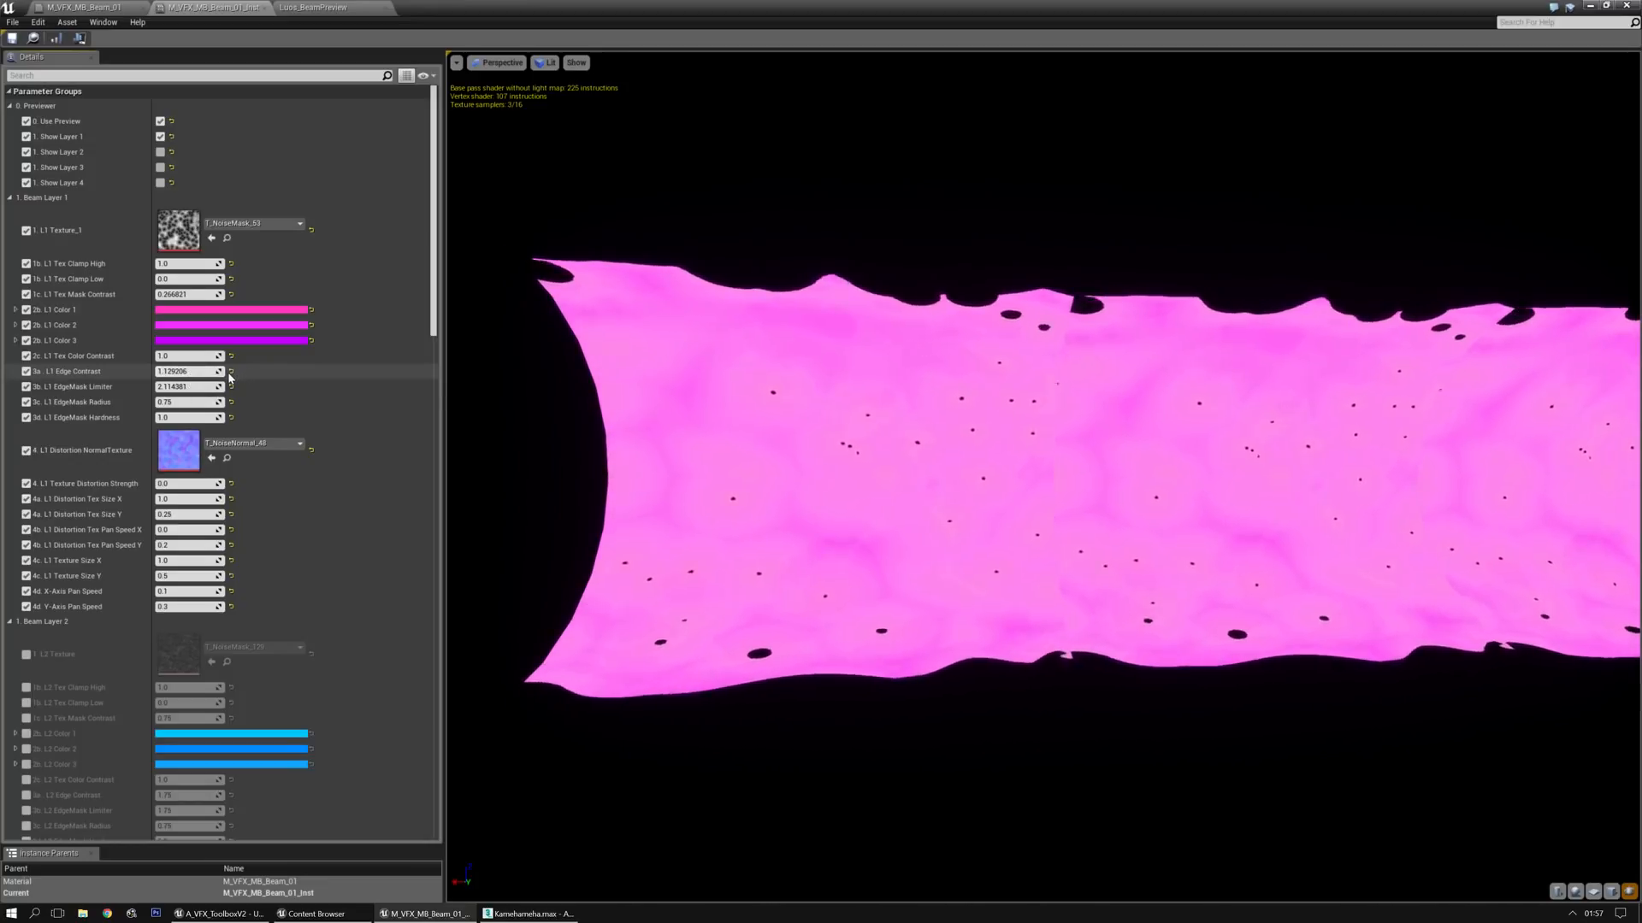
click(231, 372)
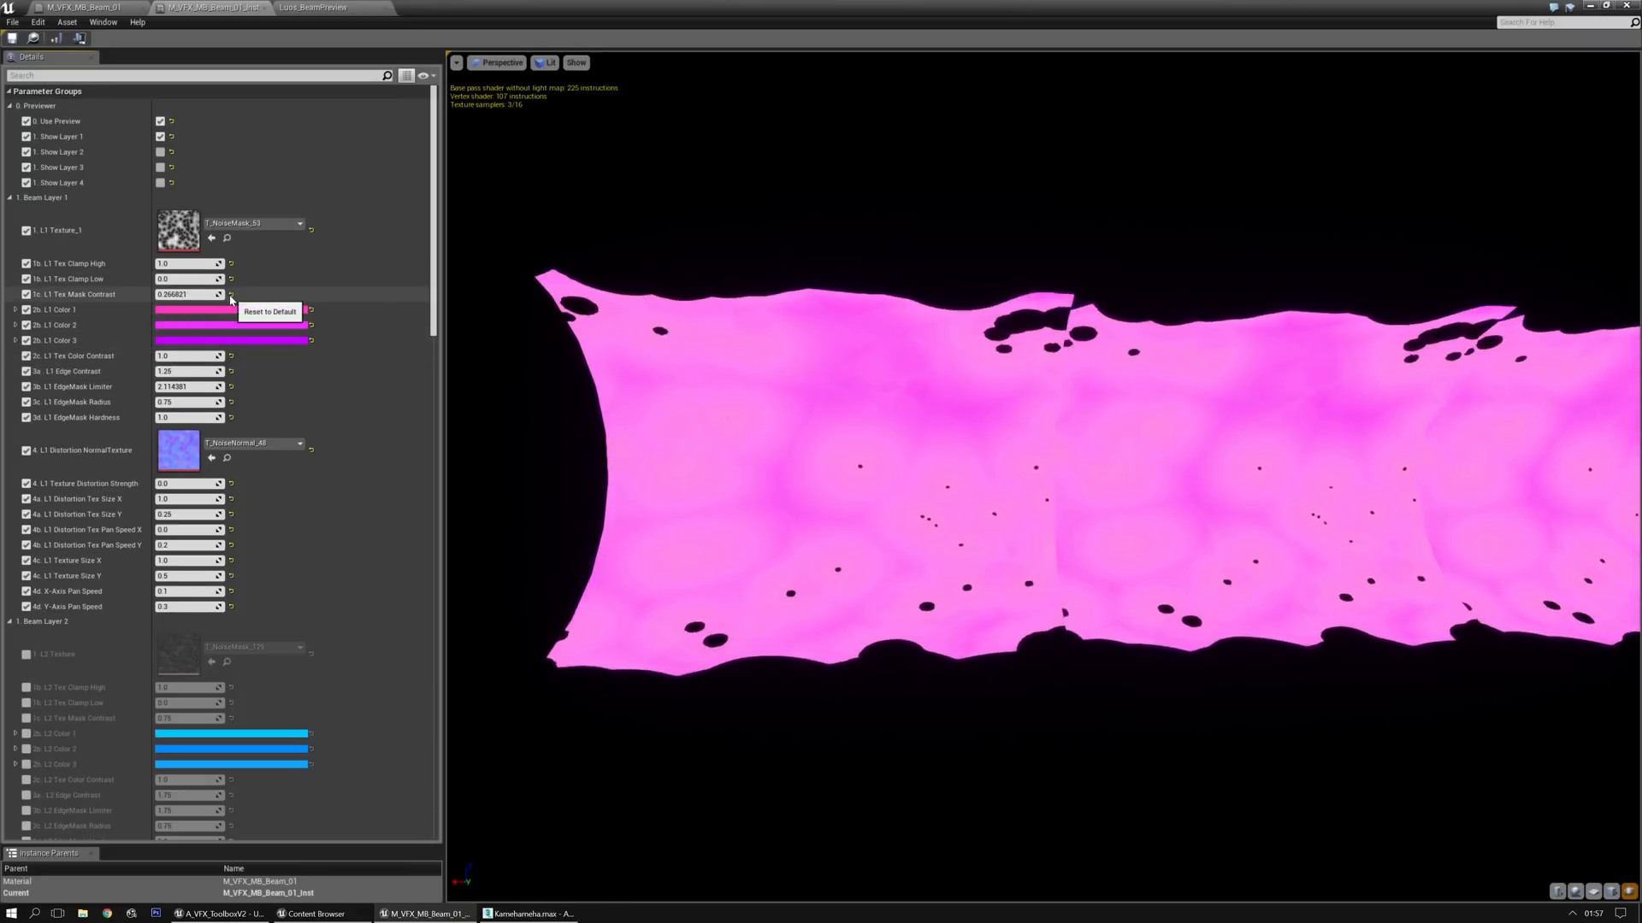
click(231, 294)
click(232, 387)
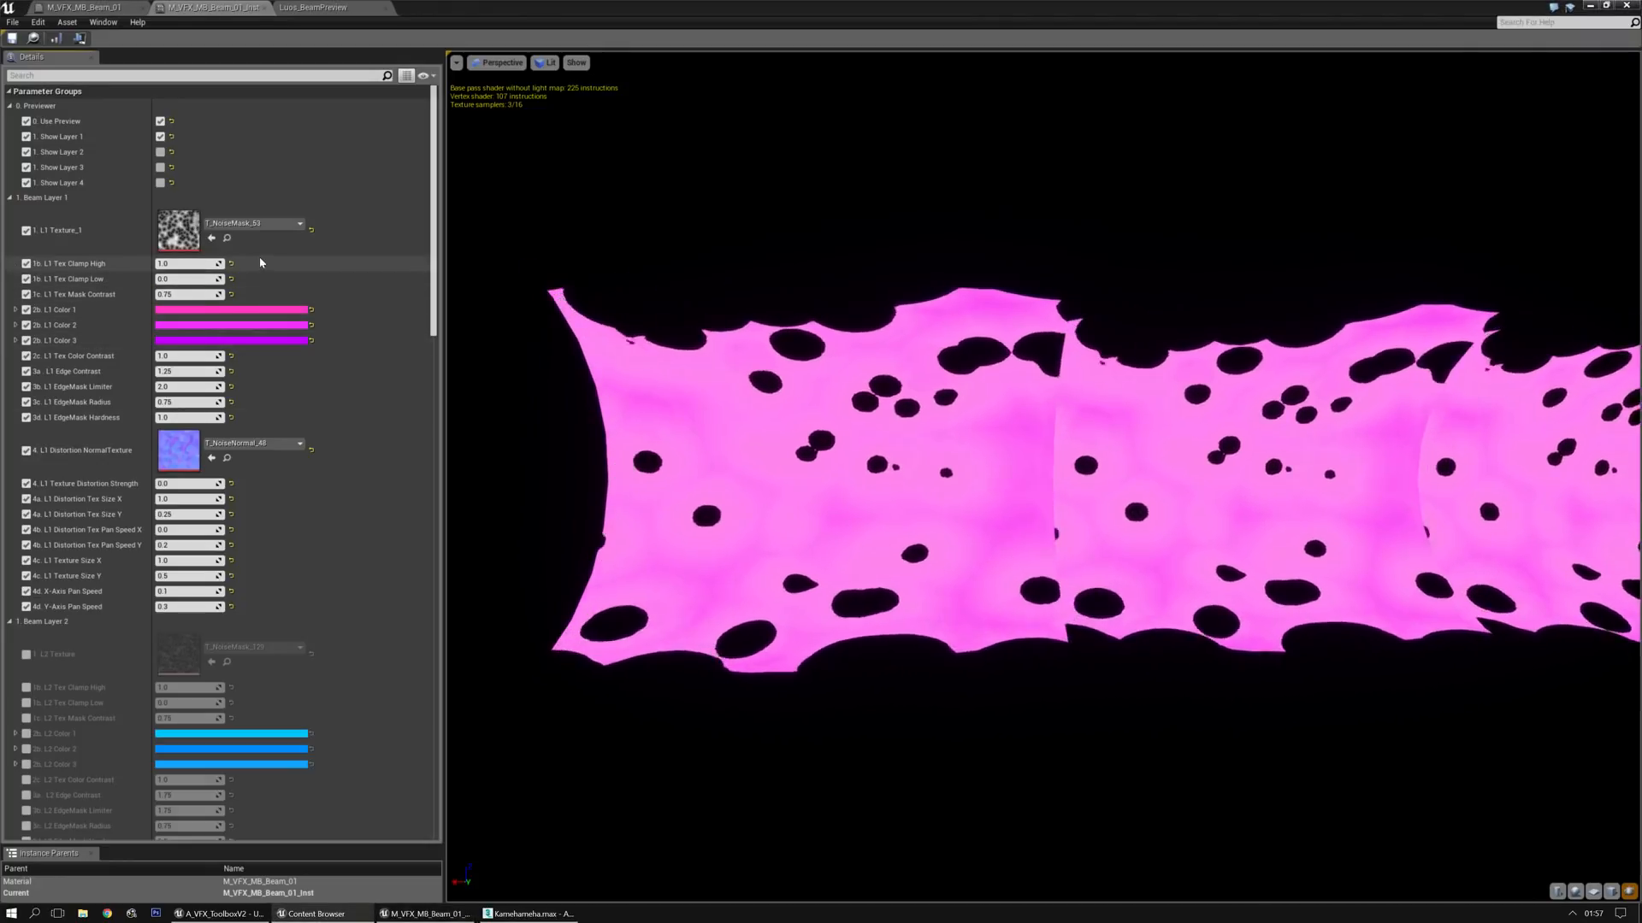
Try T_NoiseMask_108 as Layer 1's texture with Tex Mask Contrast about 0.19, followed by T_NoiseMask_94 with about 0.43
click(211, 238)
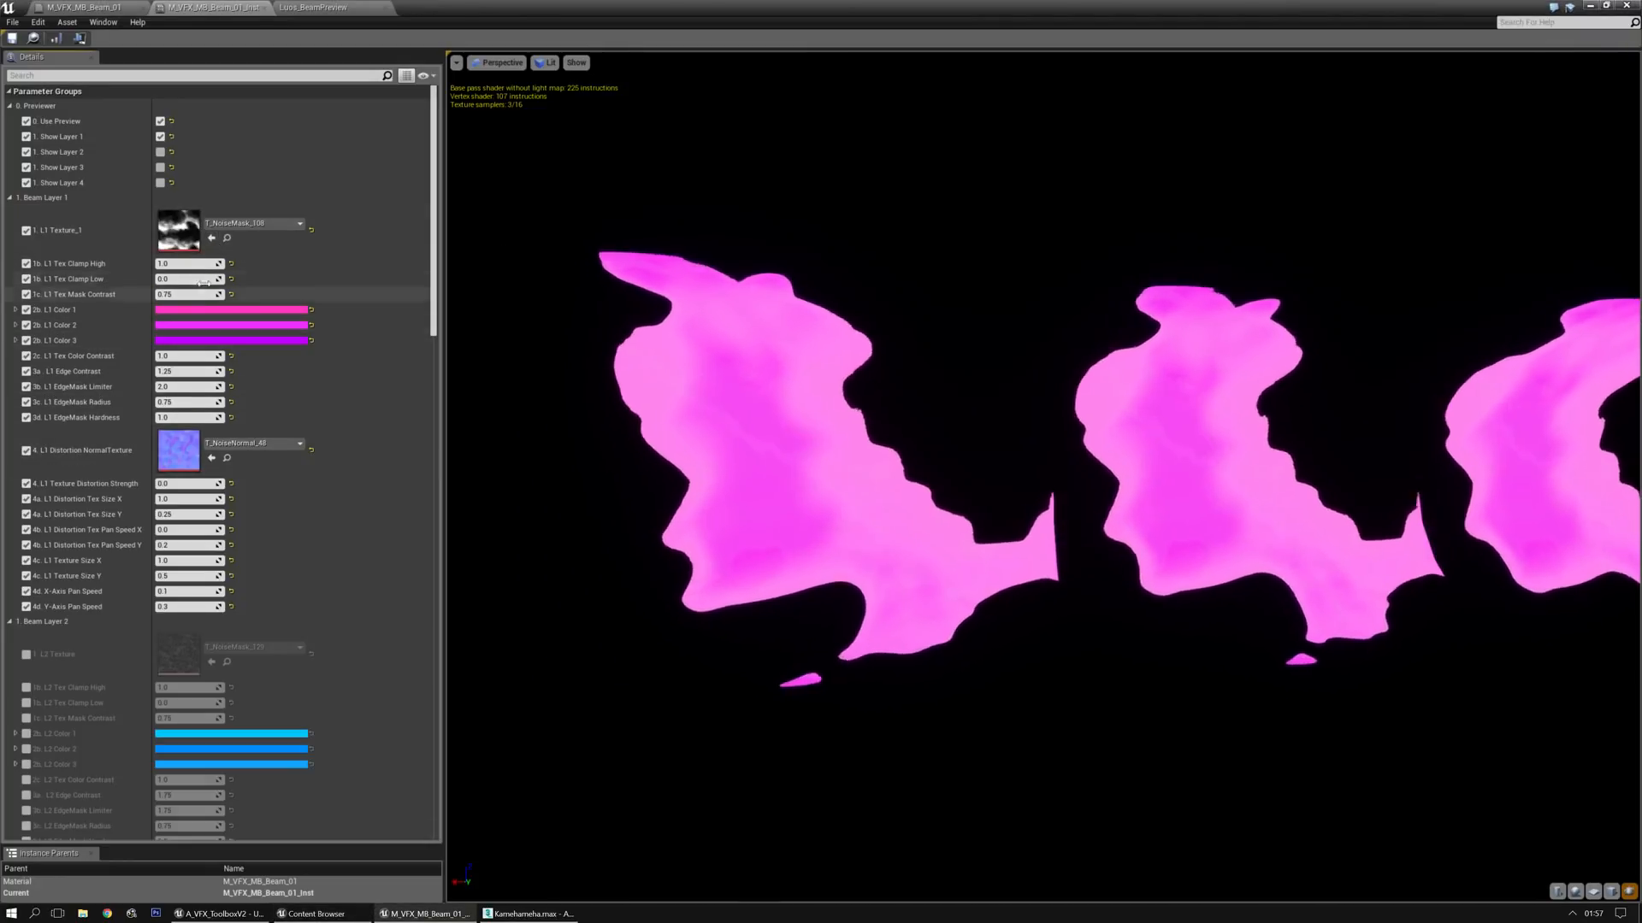
drag(188, 294, 161, 294)
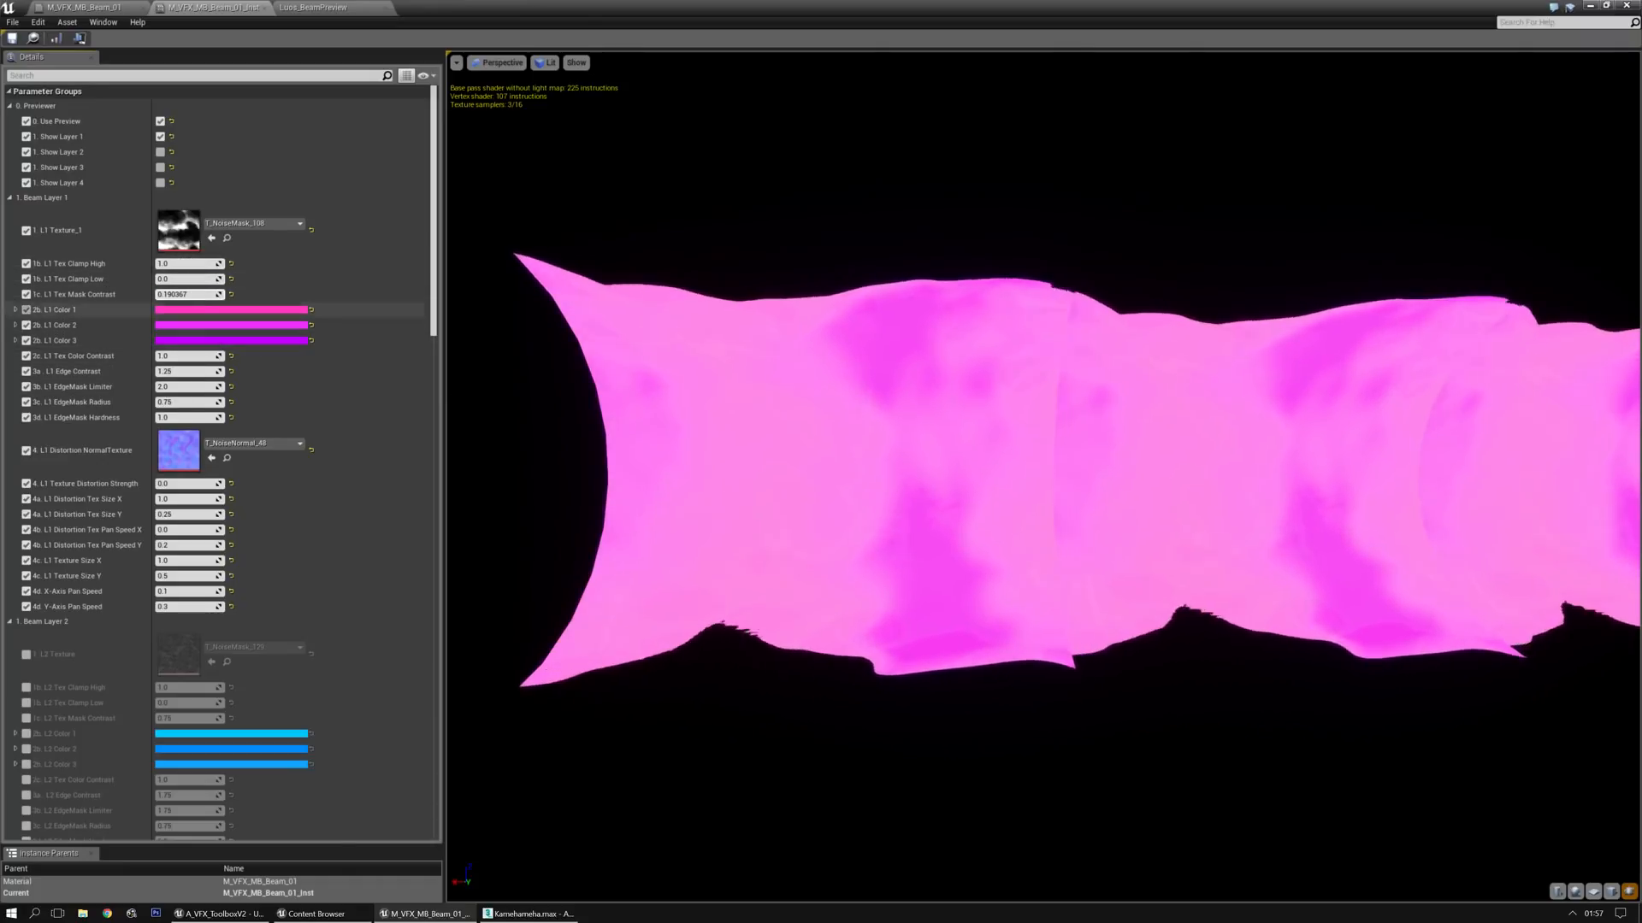
click(213, 238)
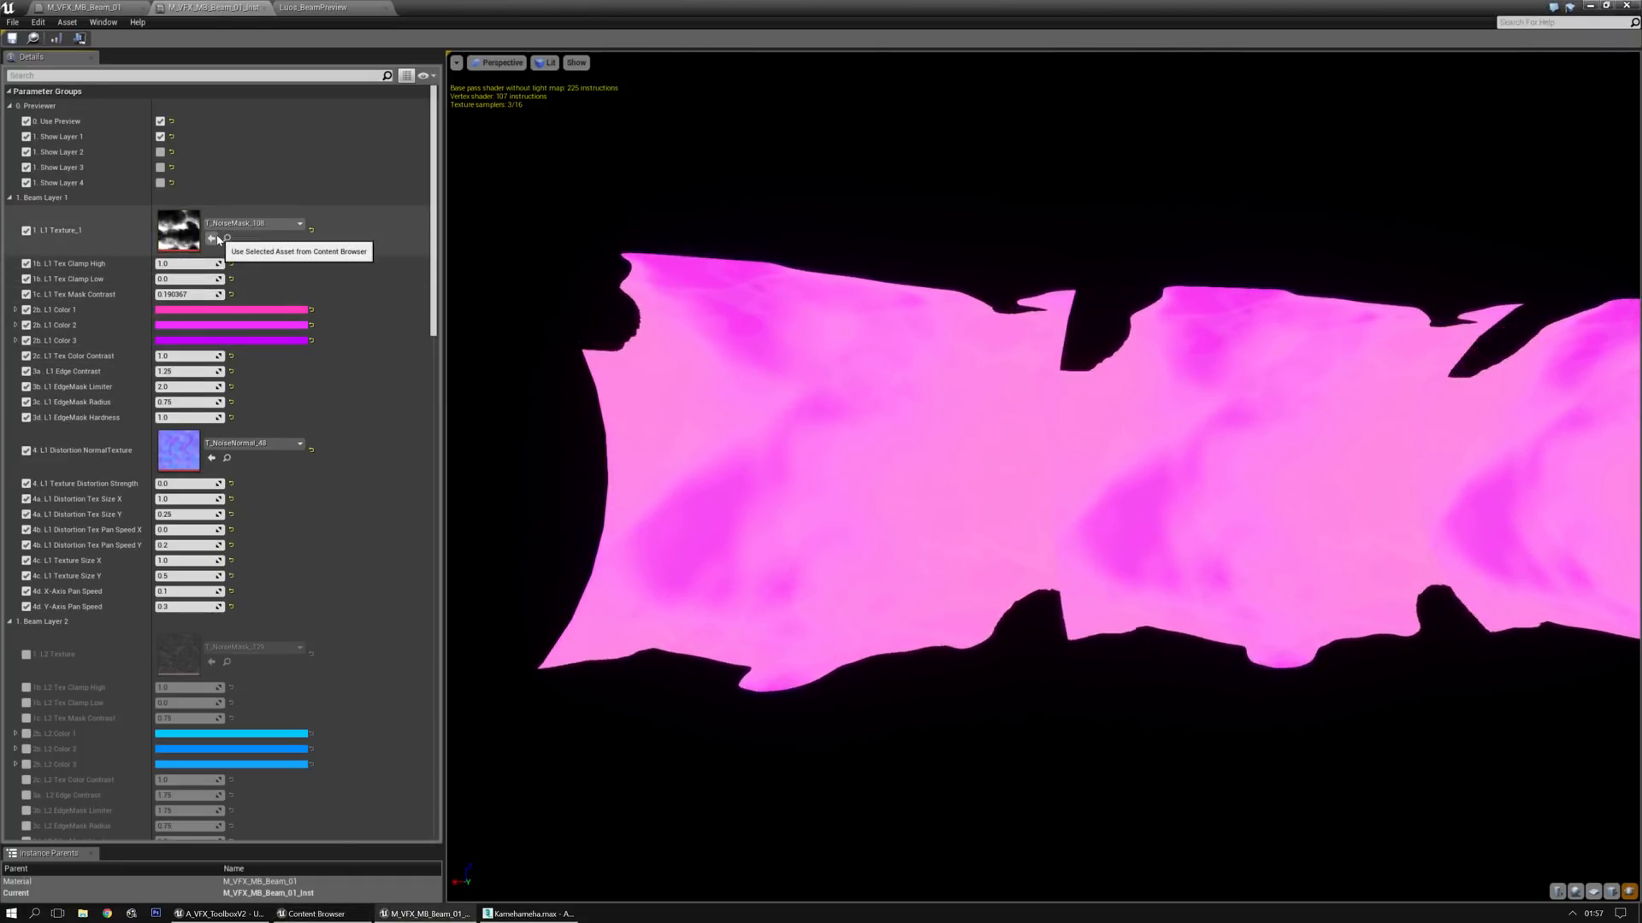
drag(192, 294, 187, 294)
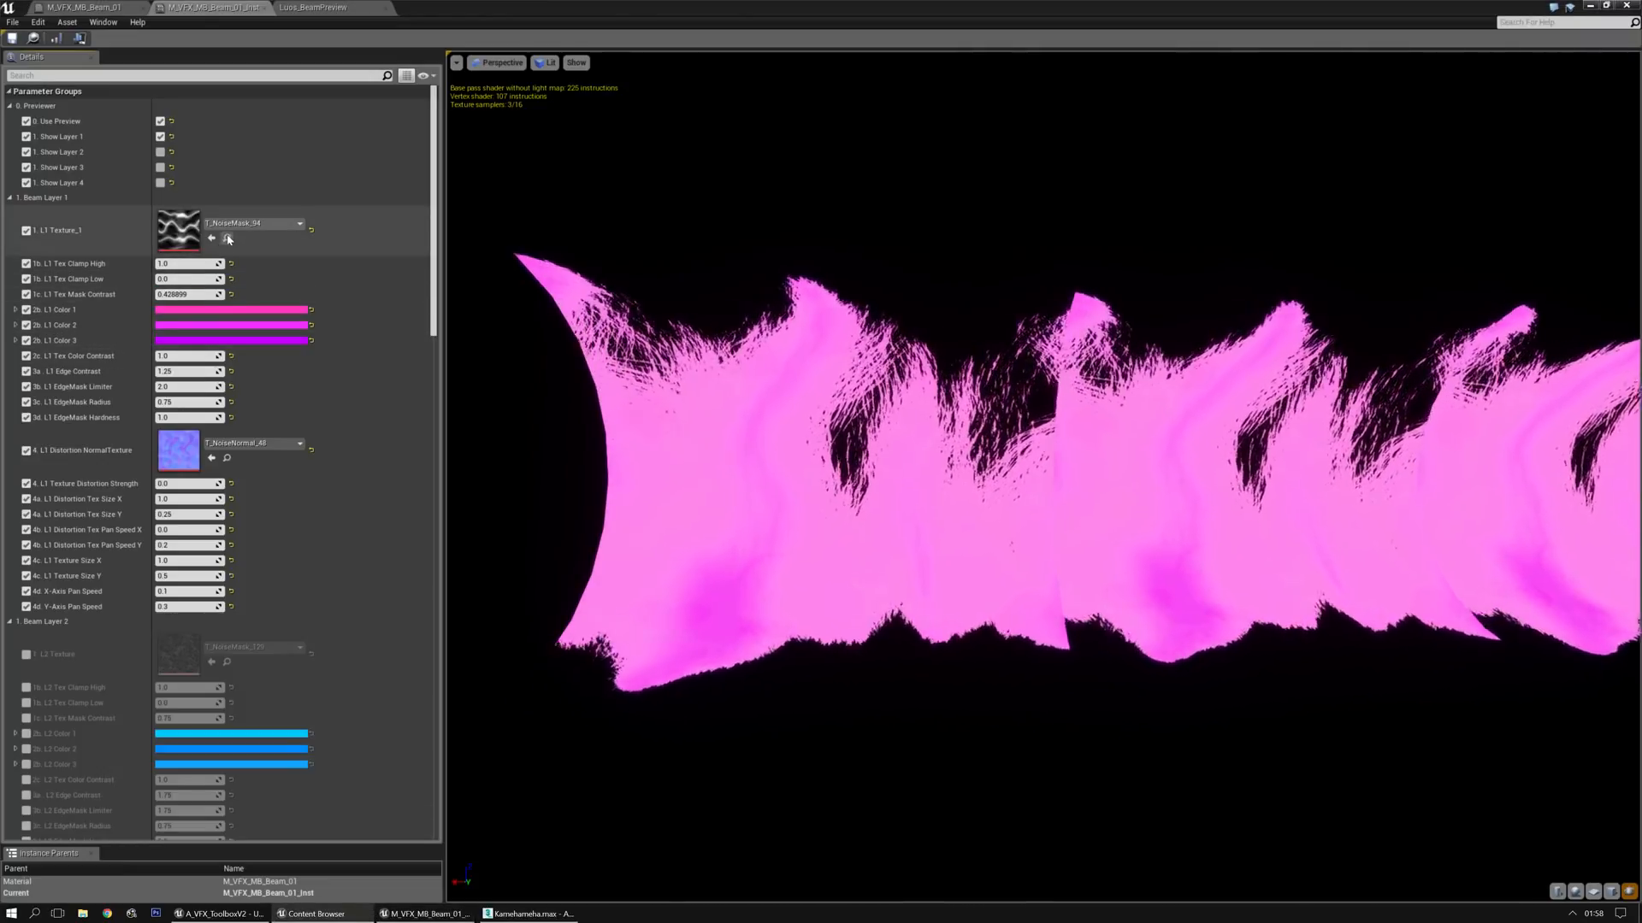
Replace Layer 1's texture with T_NoiseMask_95, setting Tex Mask Contrast to about 0.30, Edge Contrast to about 0.98 and EdgeMask Limiter to about 1.87
click(211, 239)
drag(188, 294, 163, 294)
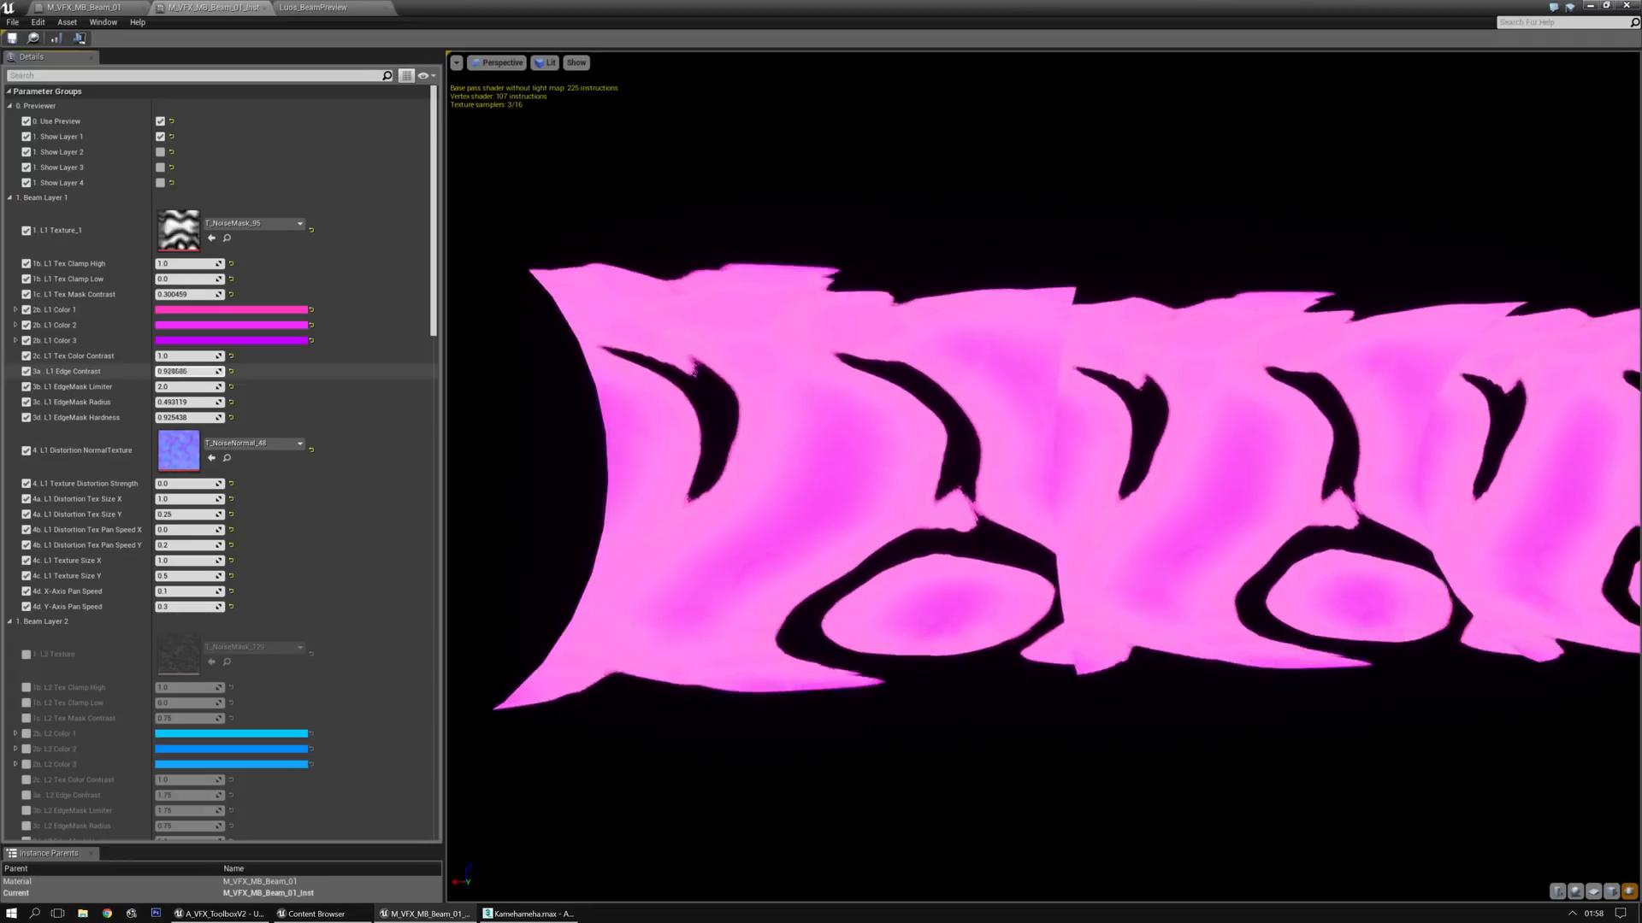
mouse_move(186, 371)
mouse_down()
mouse_move(205, 371)
mouse_move(167, 387)
mouse_up()
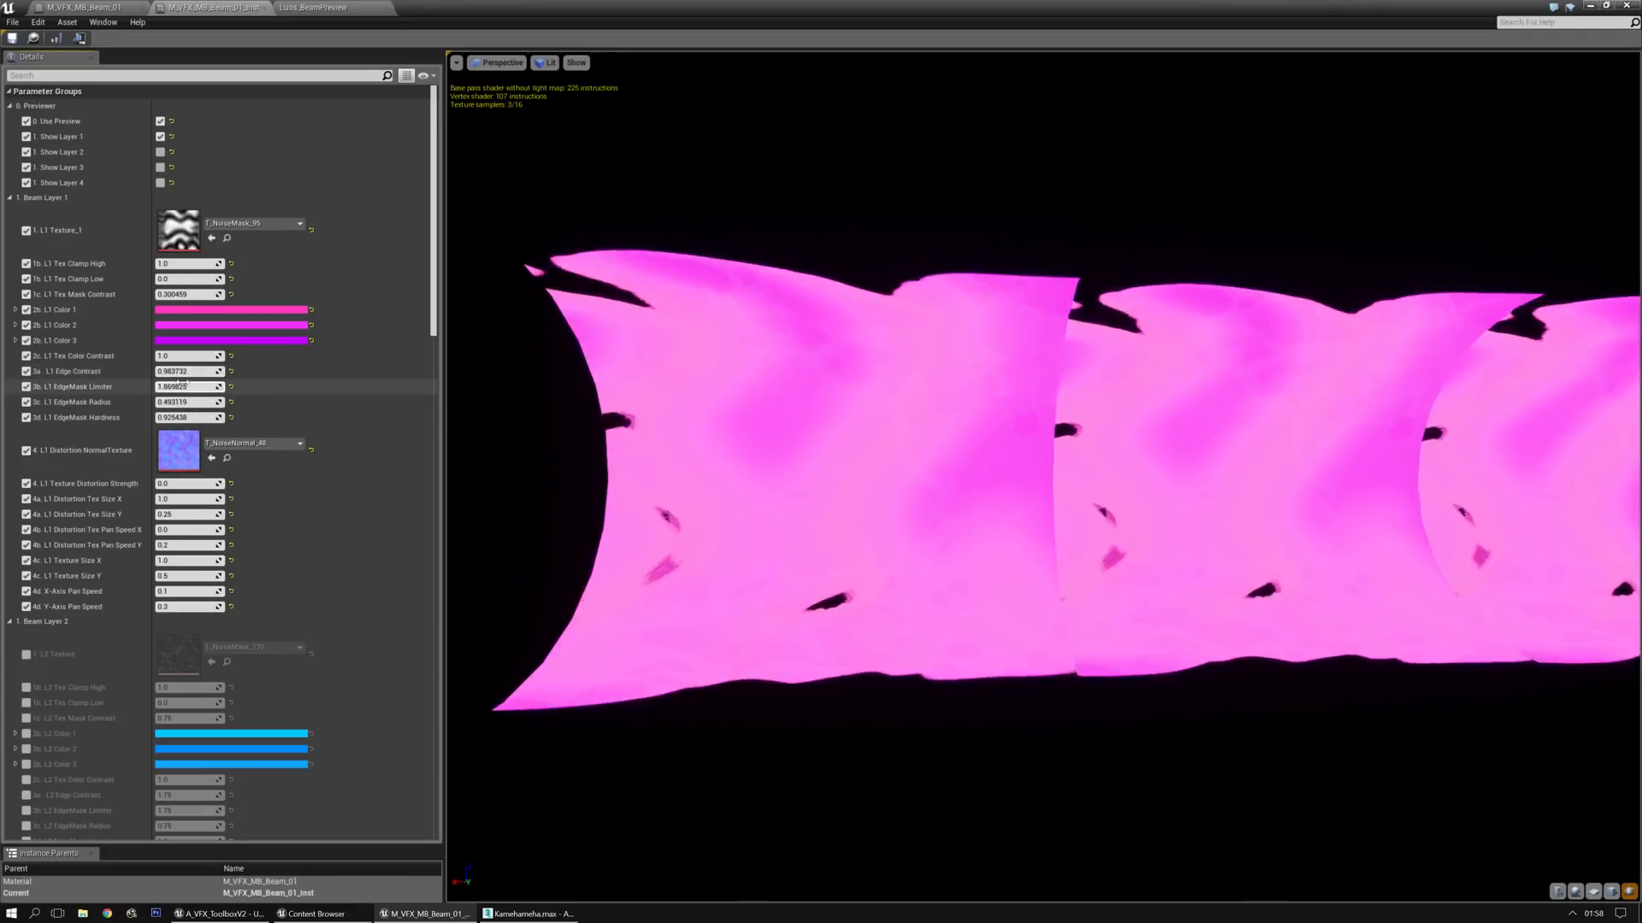
middle_drag(992, 428, 1034, 496)
right_drag(1034, 496, 1009, 410)
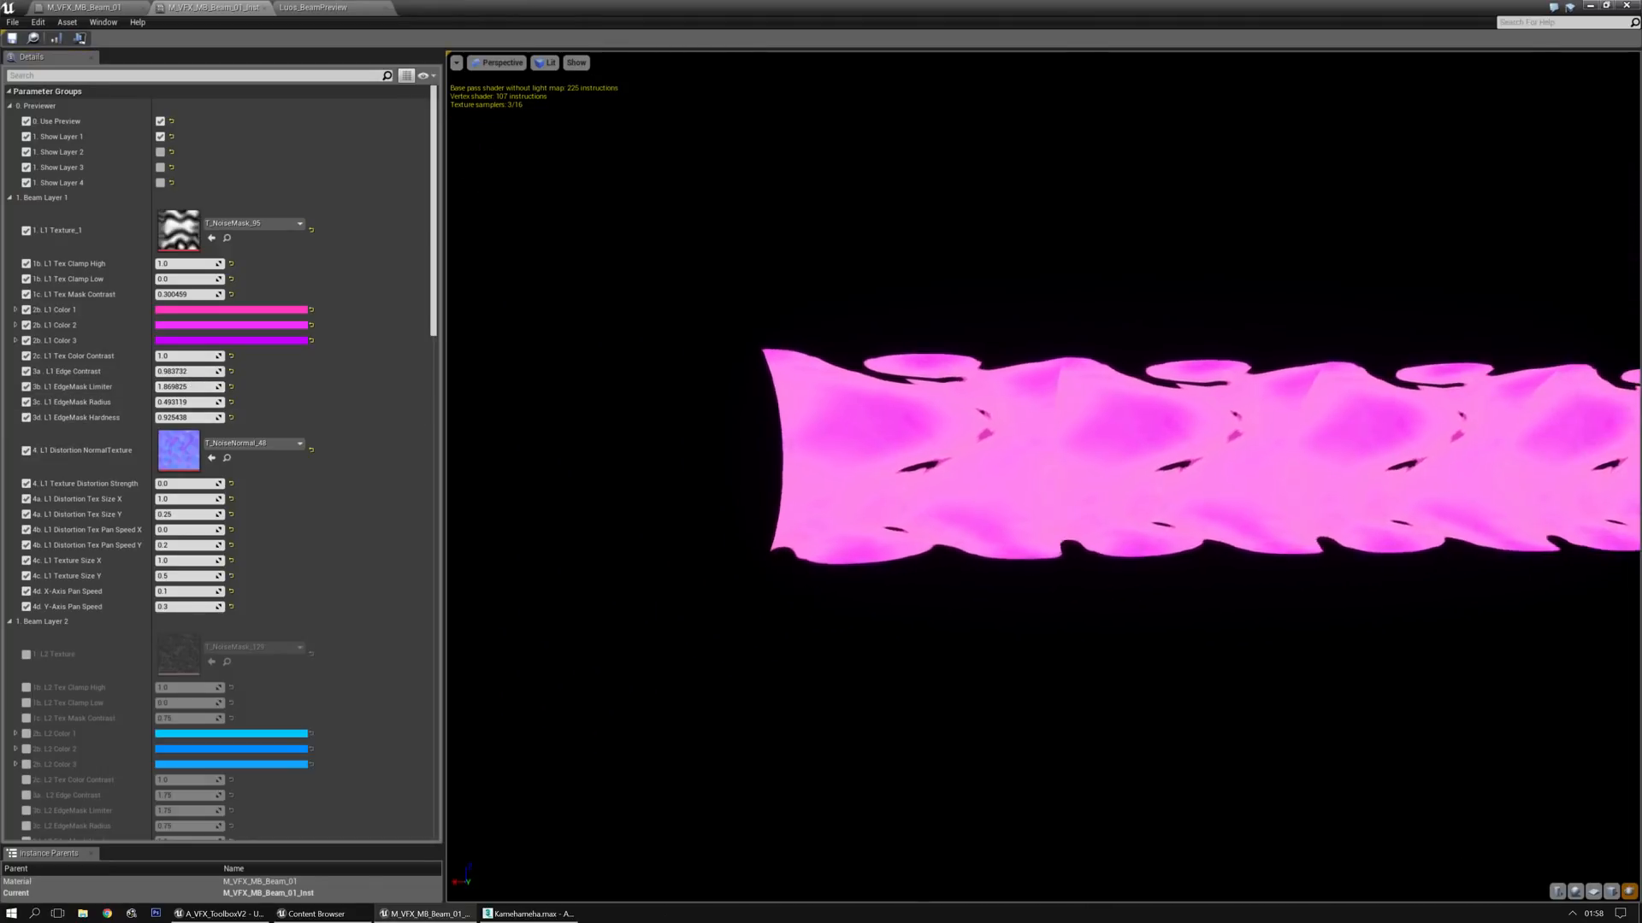
mouse_move(835, 506)
mouse_down()
mouse_move(735, 496)
mouse_move(835, 505)
mouse_up()
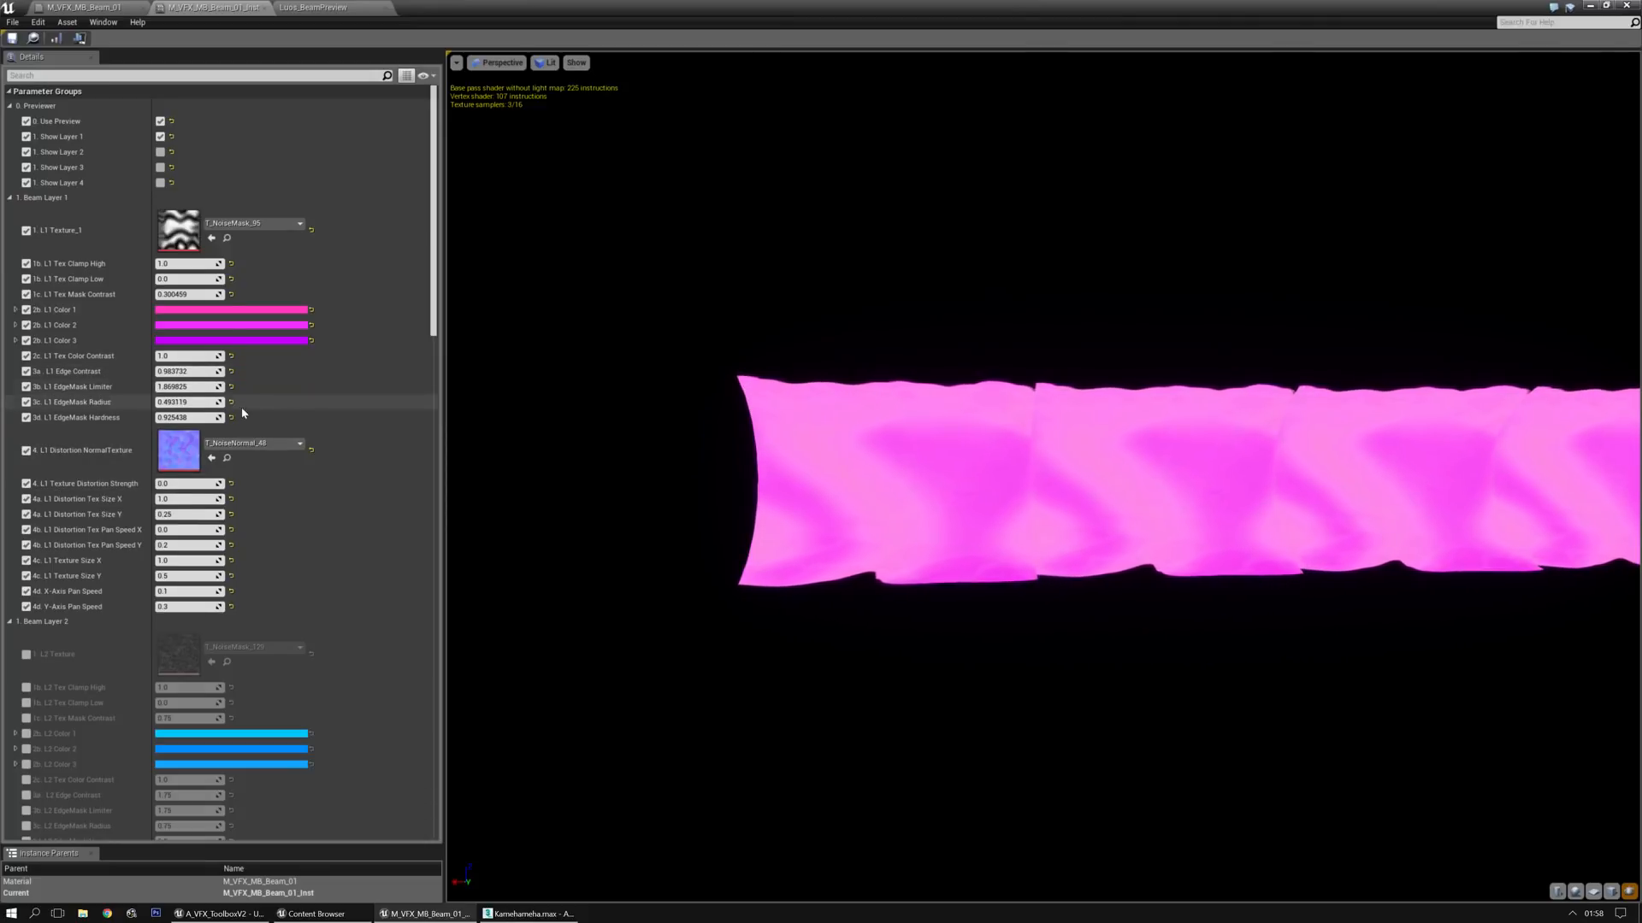
Locate Layer 1's distortion normal texture in the content browser and replace it with T_NoiseNormal_49
scroll(240, 405, down, 1)
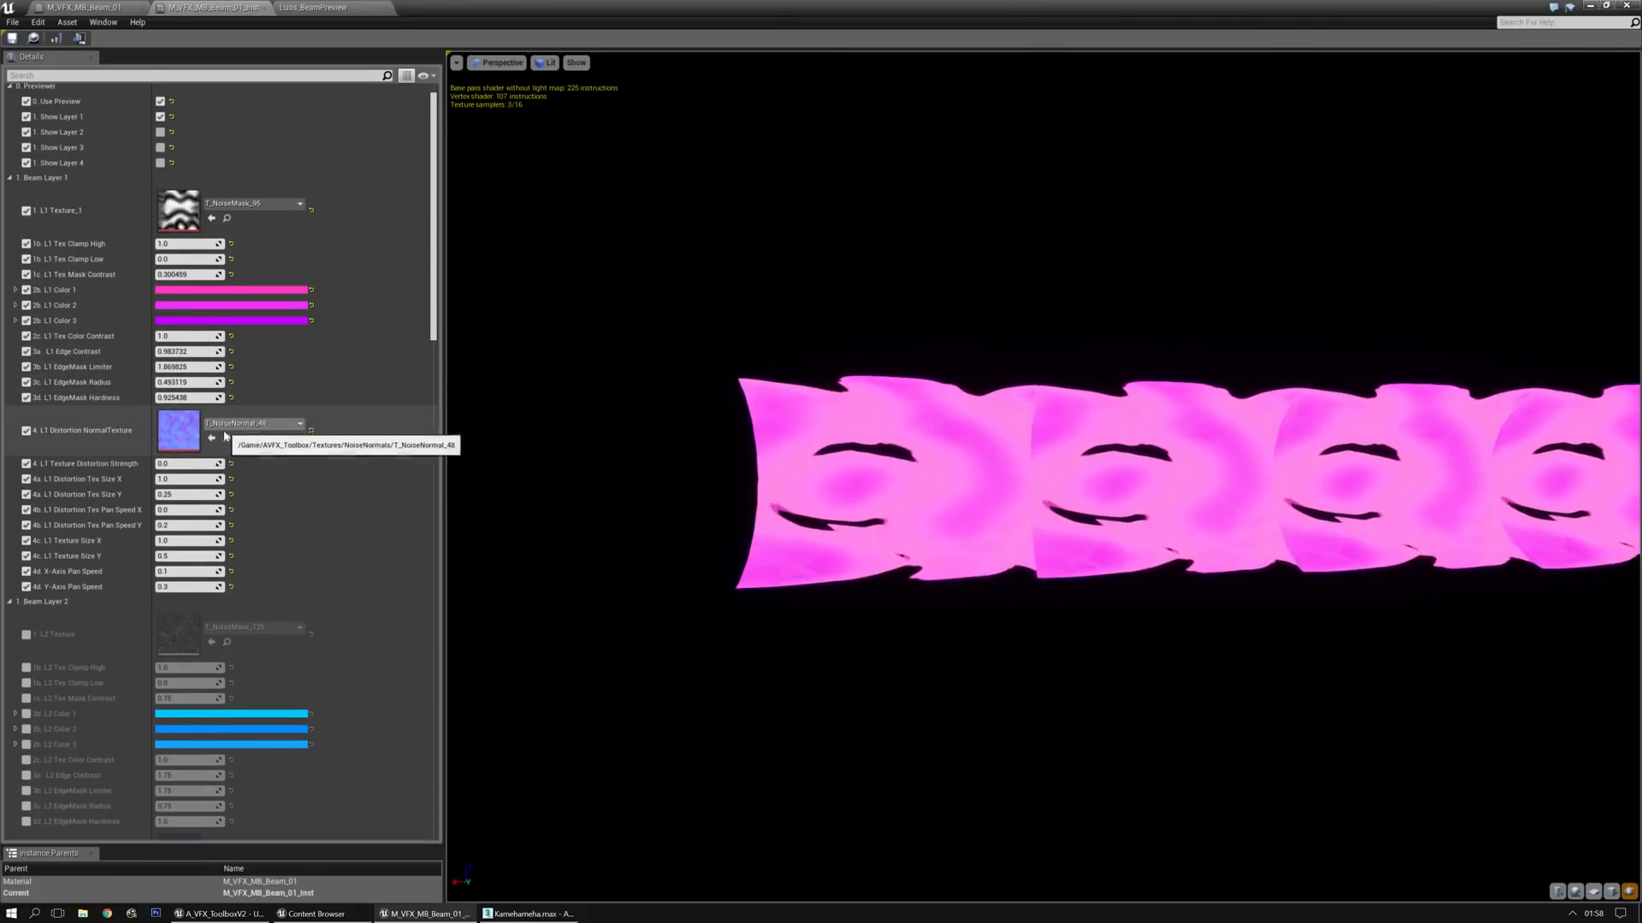
click(226, 438)
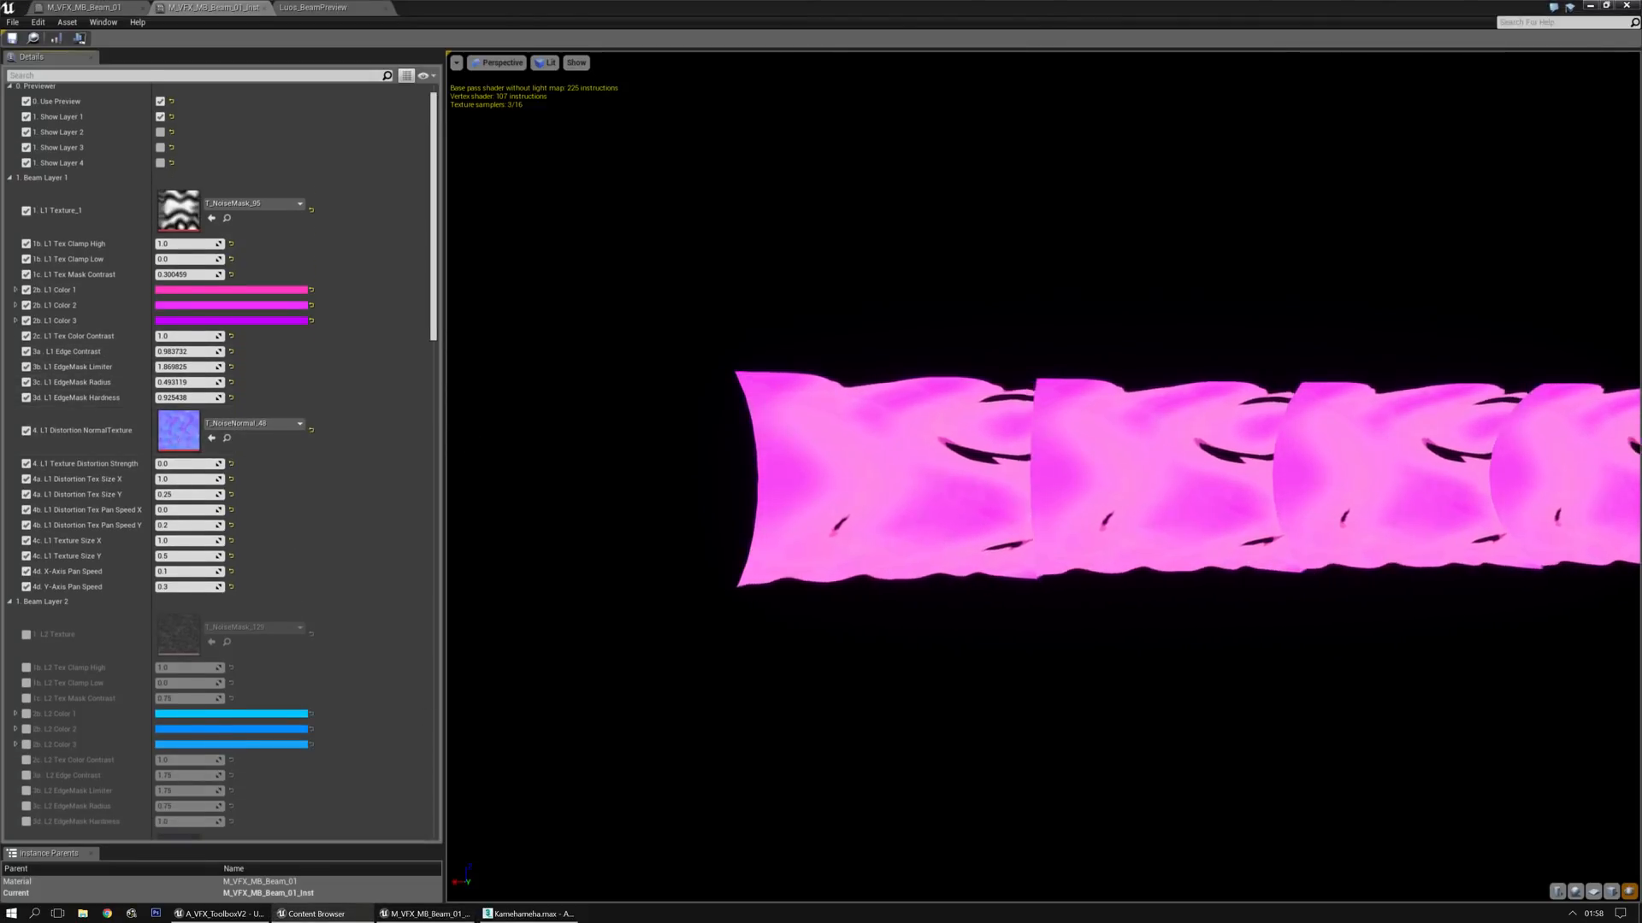
mouse_move(23, 208)
mouse_down()
mouse_move(970, 211)
mouse_move(0, 224)
mouse_up()
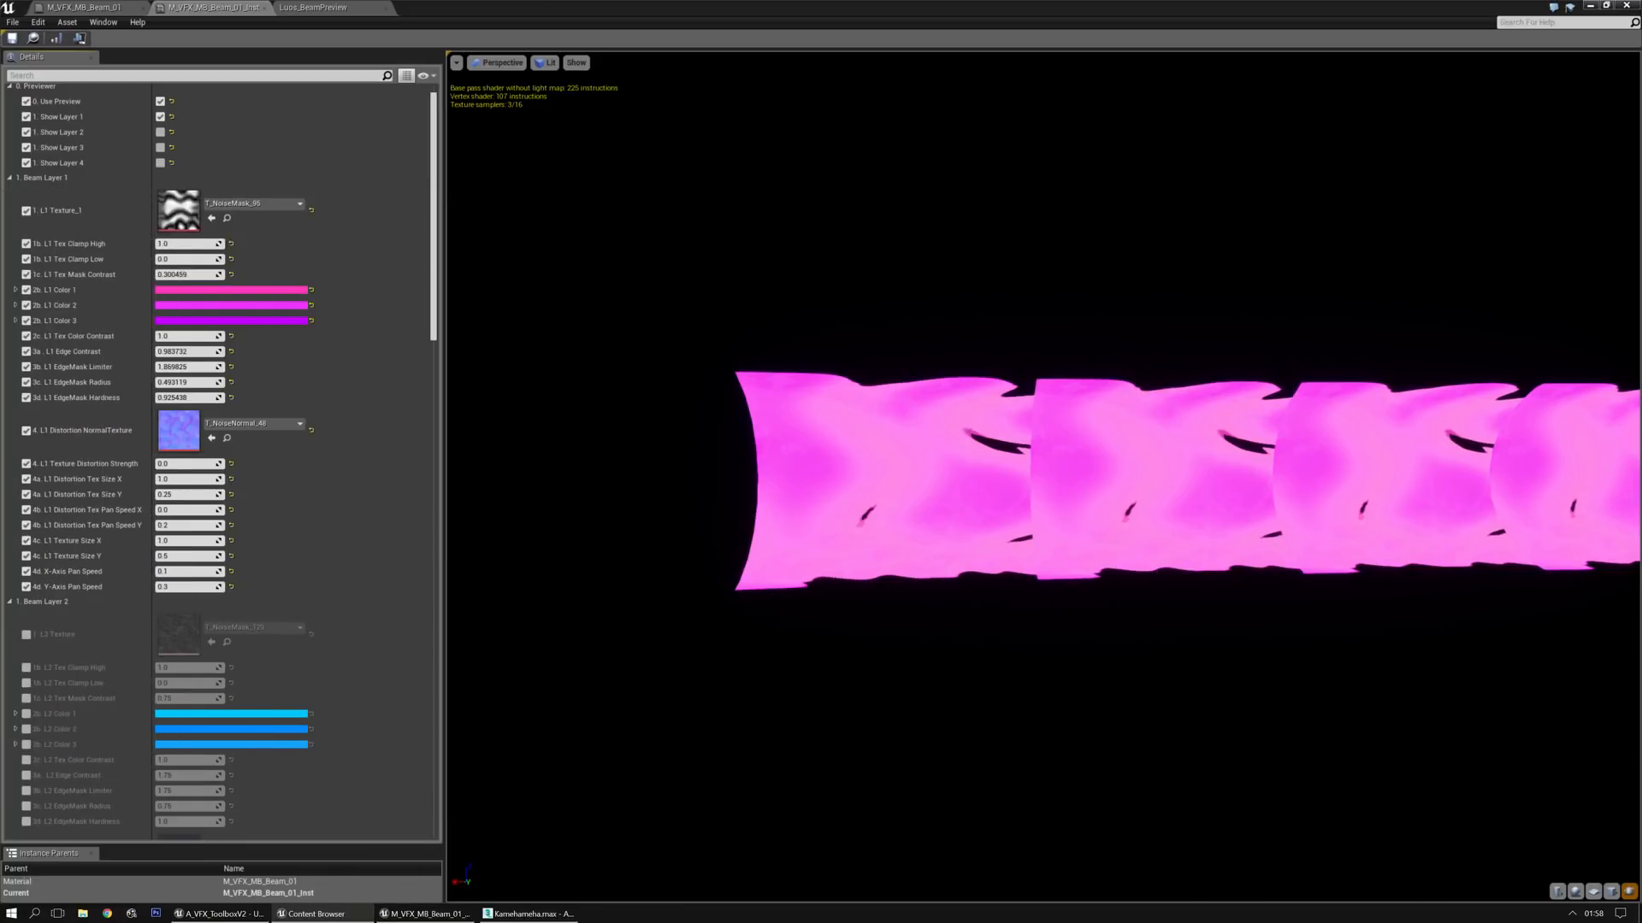
click(211, 438)
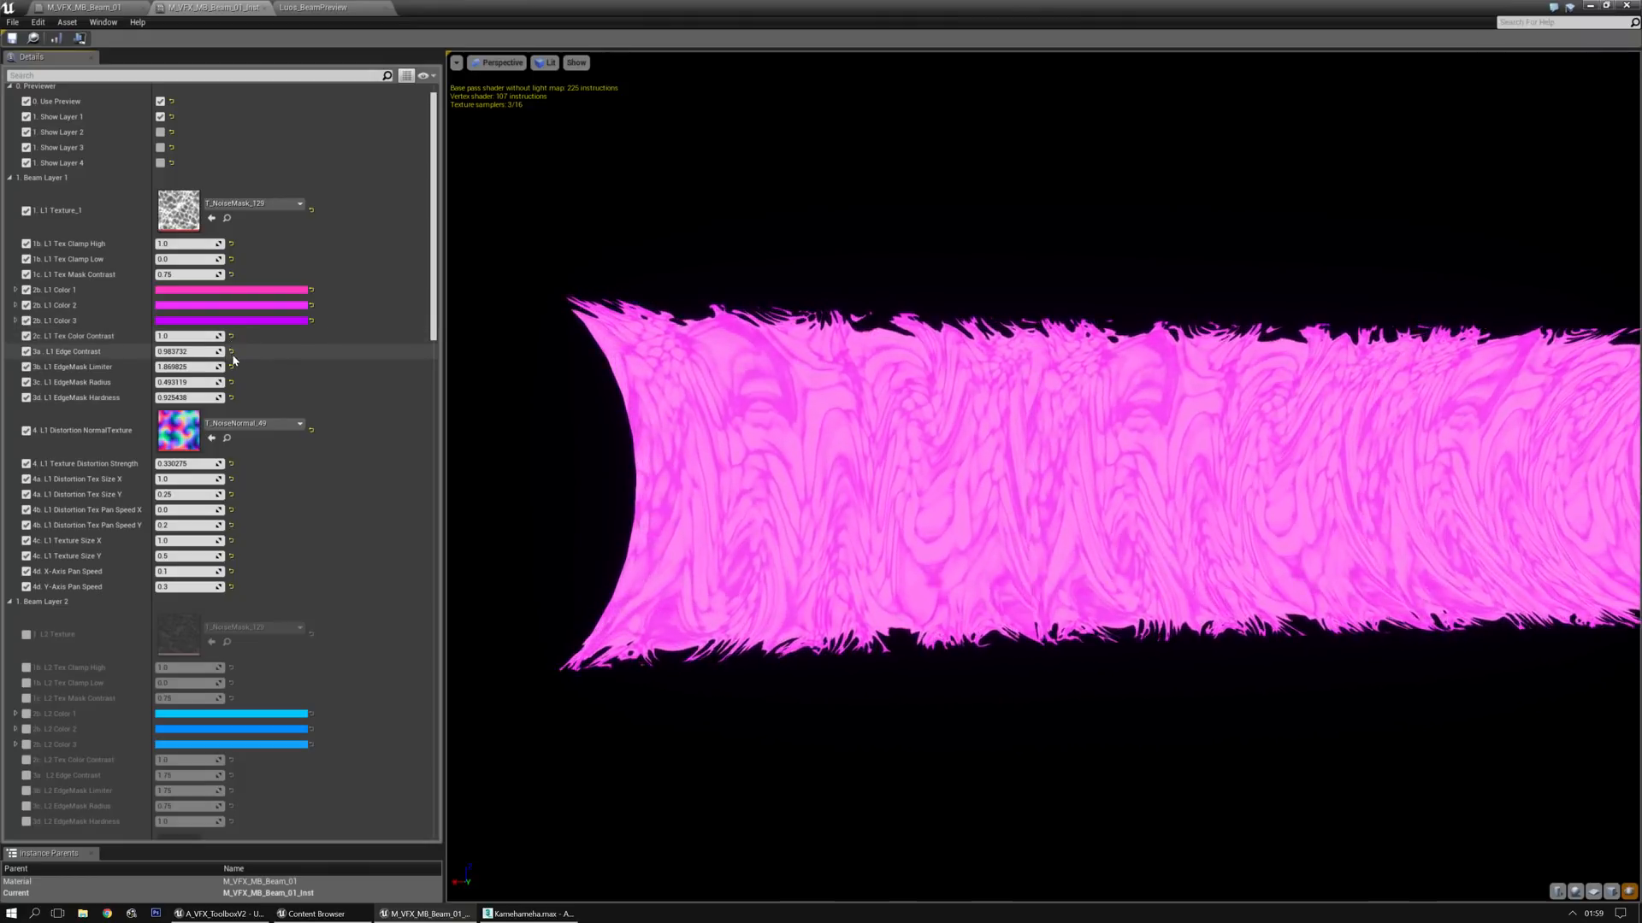
Reset Layer 1's Edge Contrast and EdgeMask parameters to their defaults
click(231, 352)
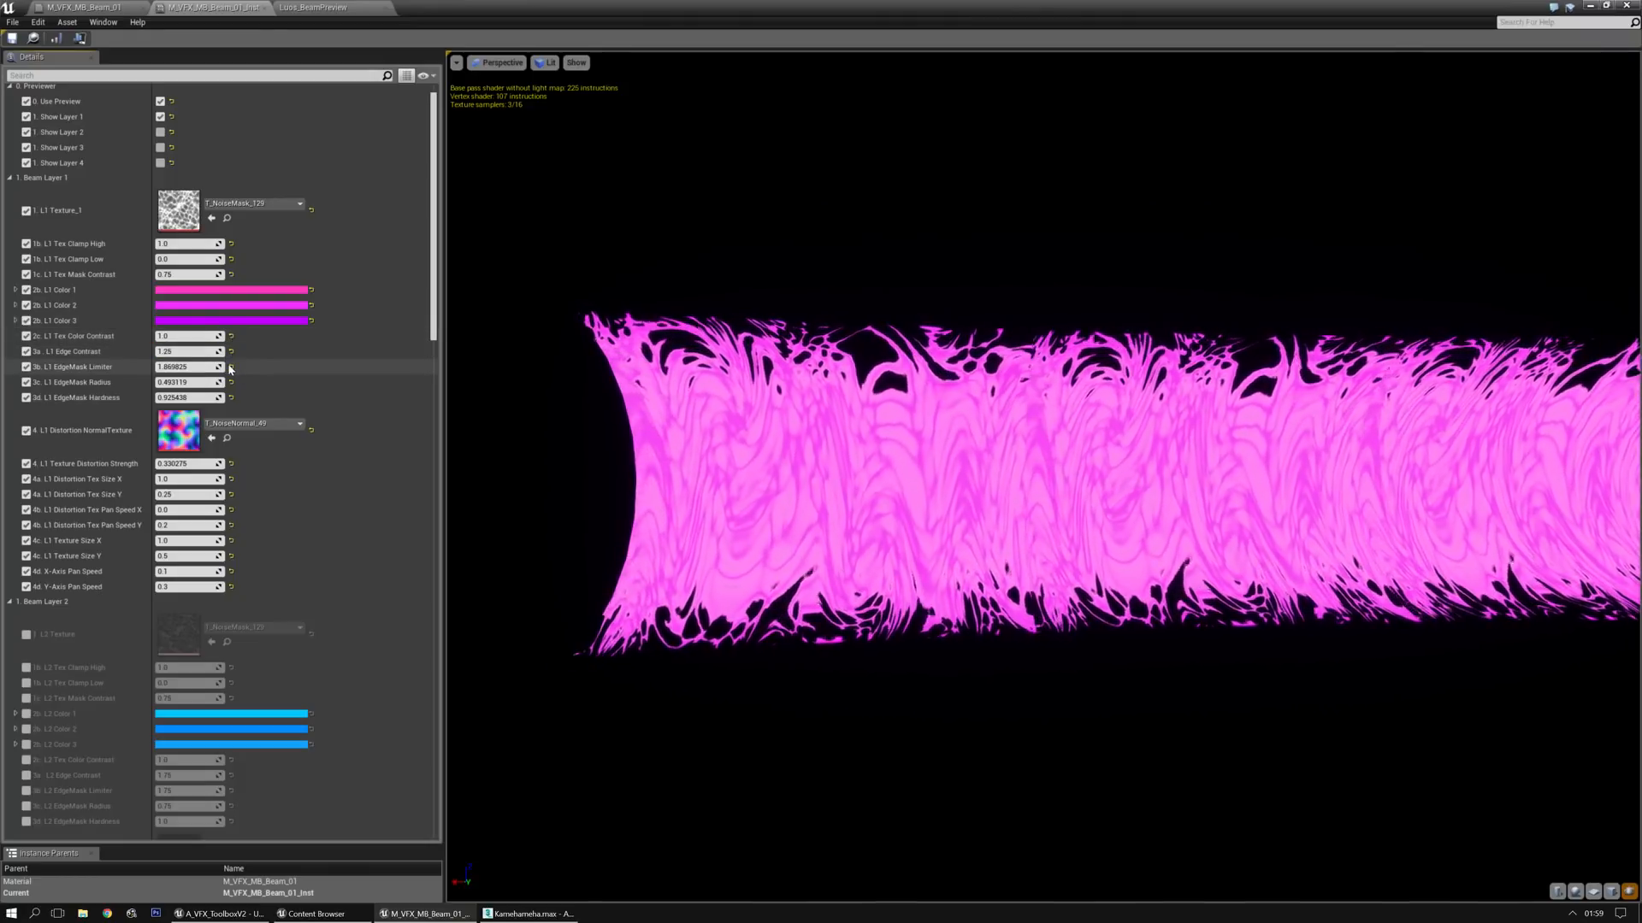
click(231, 383)
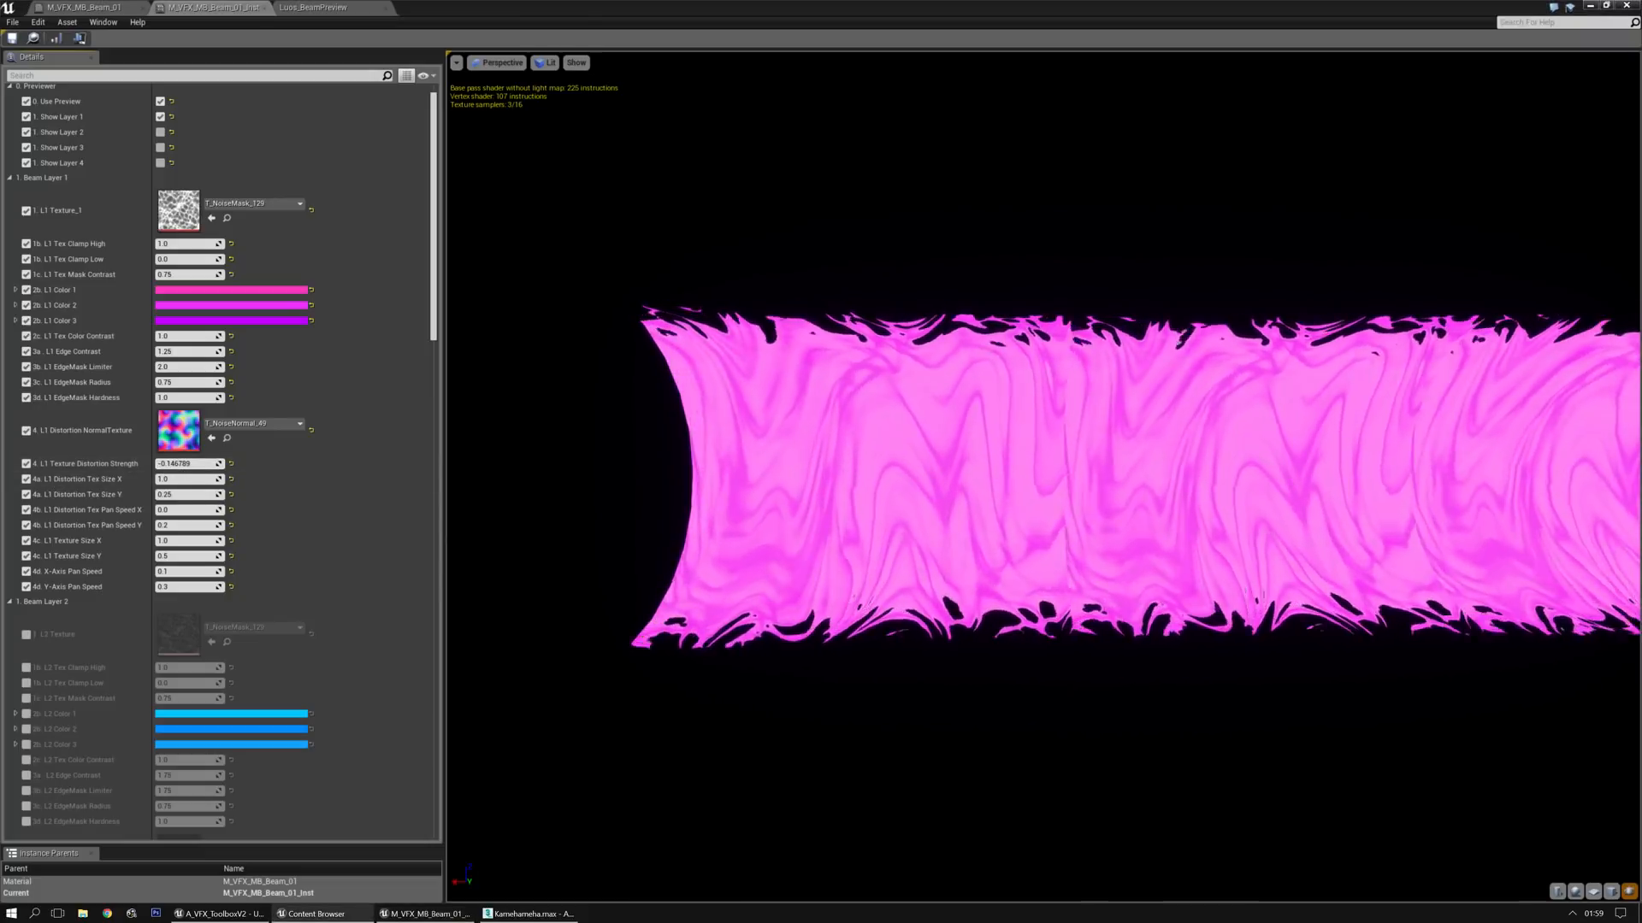
Apply T_NoiseNormal_50 as Layer 1's distortion texture, reset its Distortion Tex Size X and Y, and set Texture Distortion Strength to about 0.25
click(210, 439)
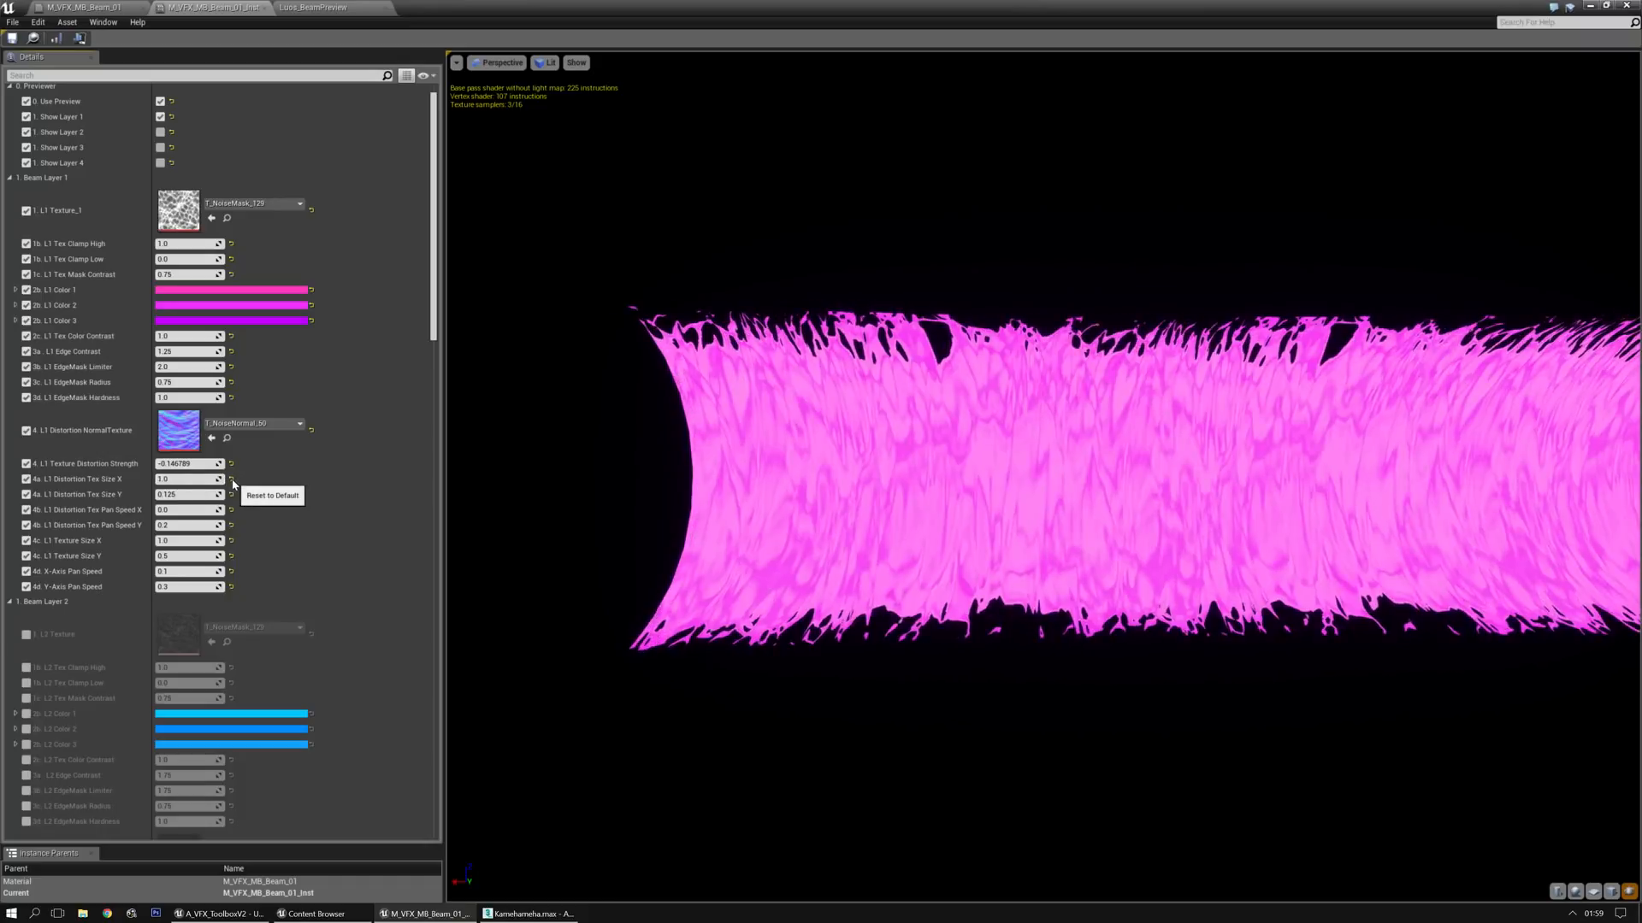
click(229, 478)
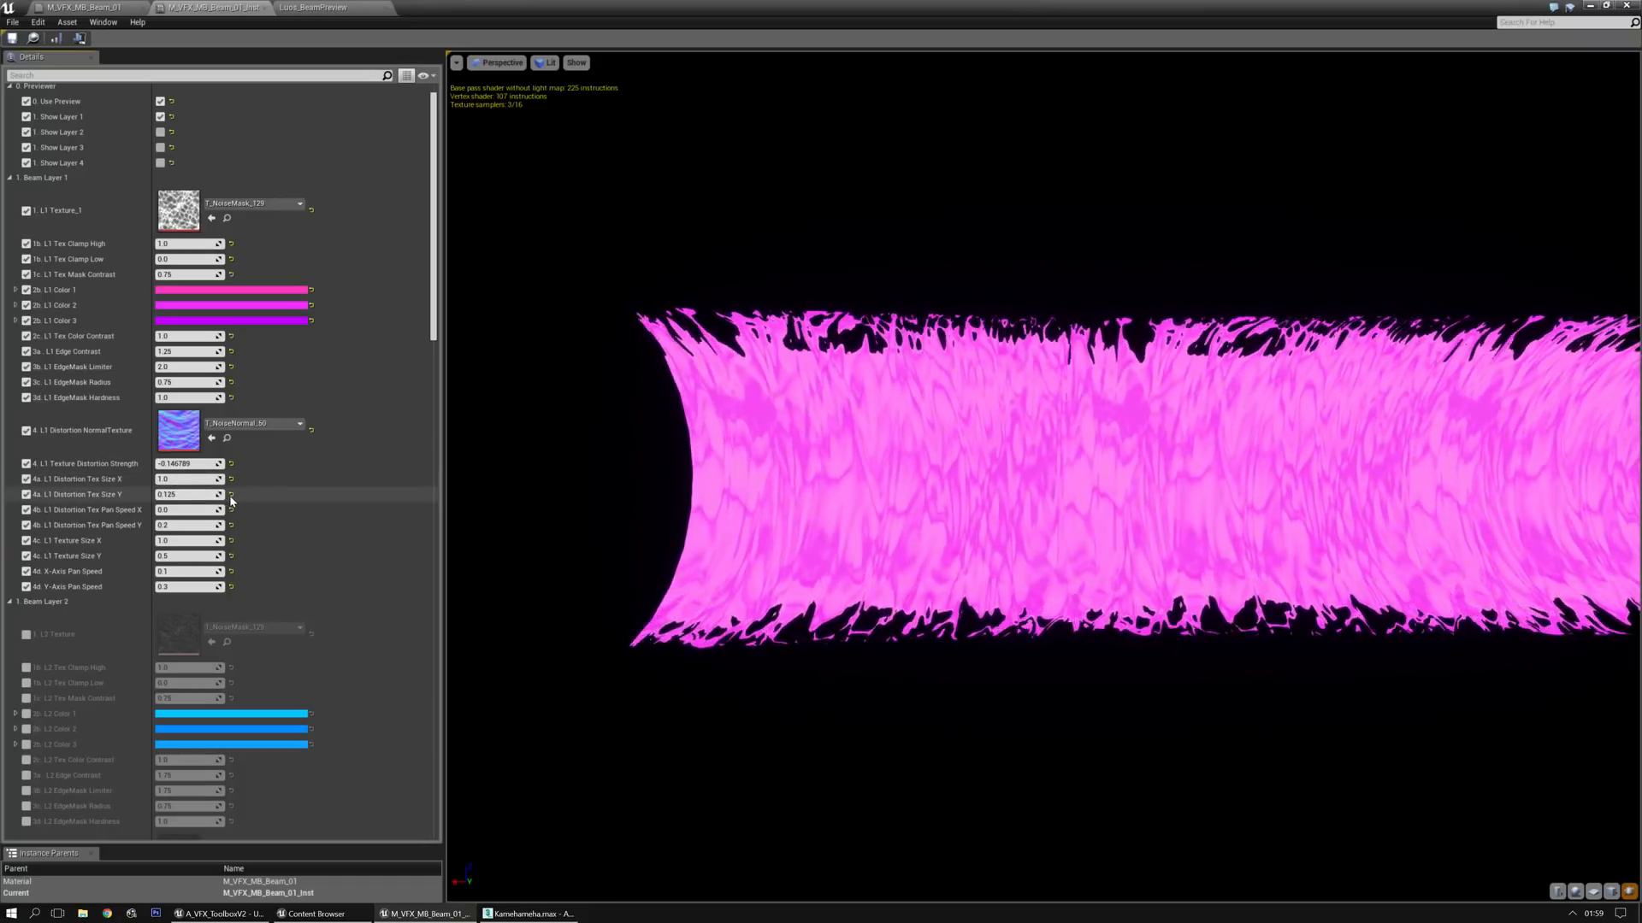
click(233, 493)
drag(190, 464, 229, 464)
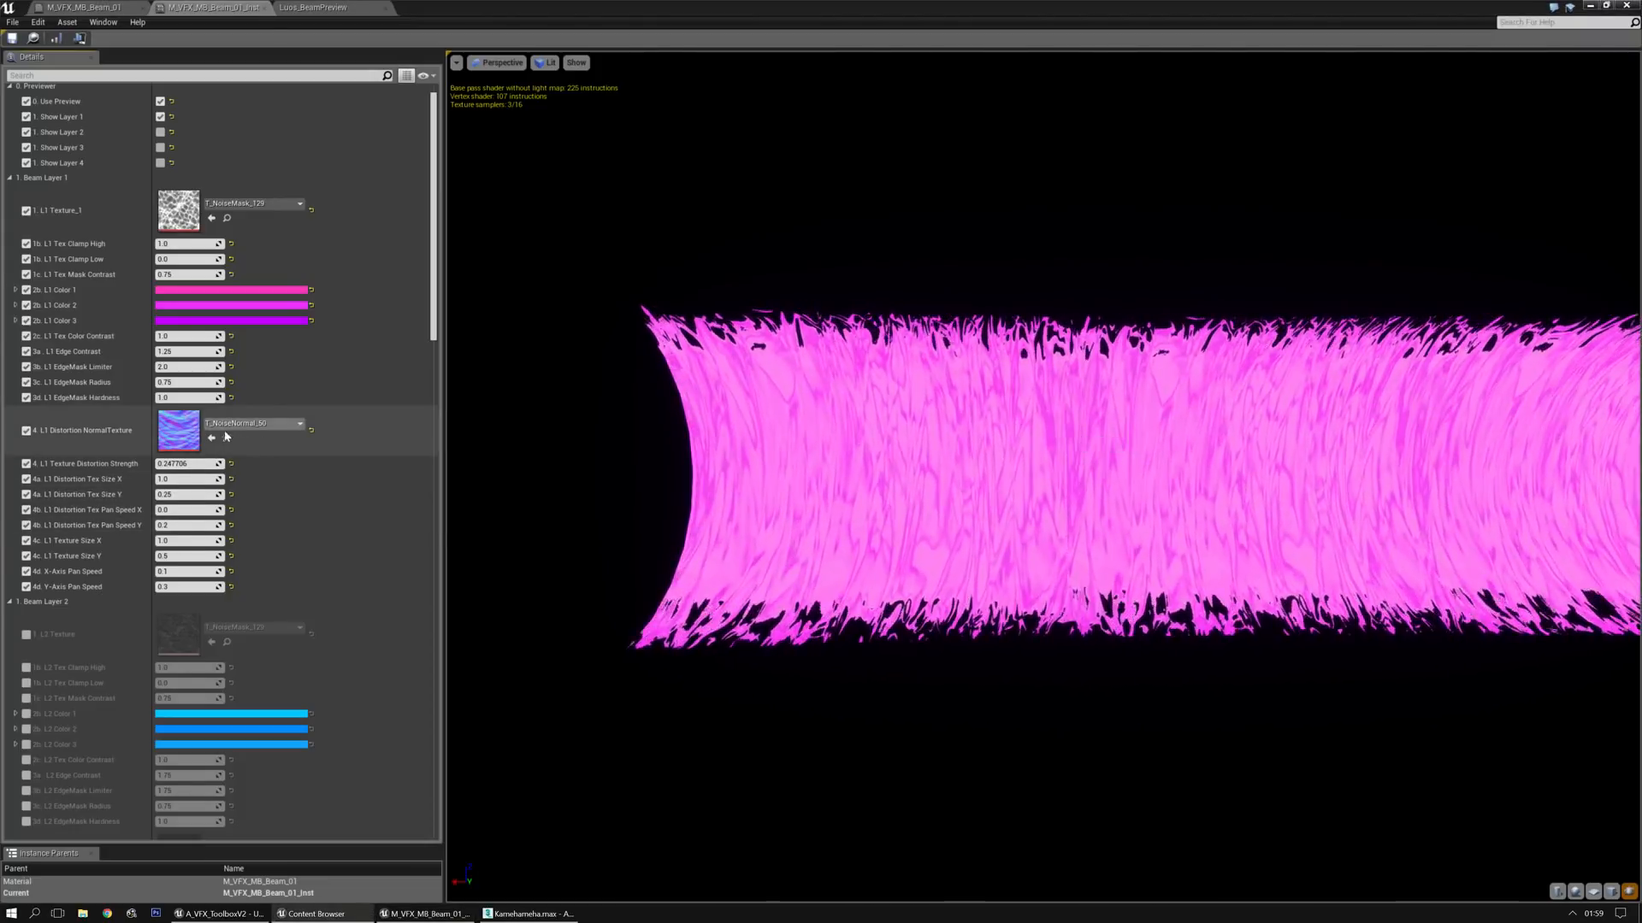
Replace Layer 1's distortion texture with T_NoiseNormal_47 and lower Texture Distortion Strength to about 0.03
click(212, 438)
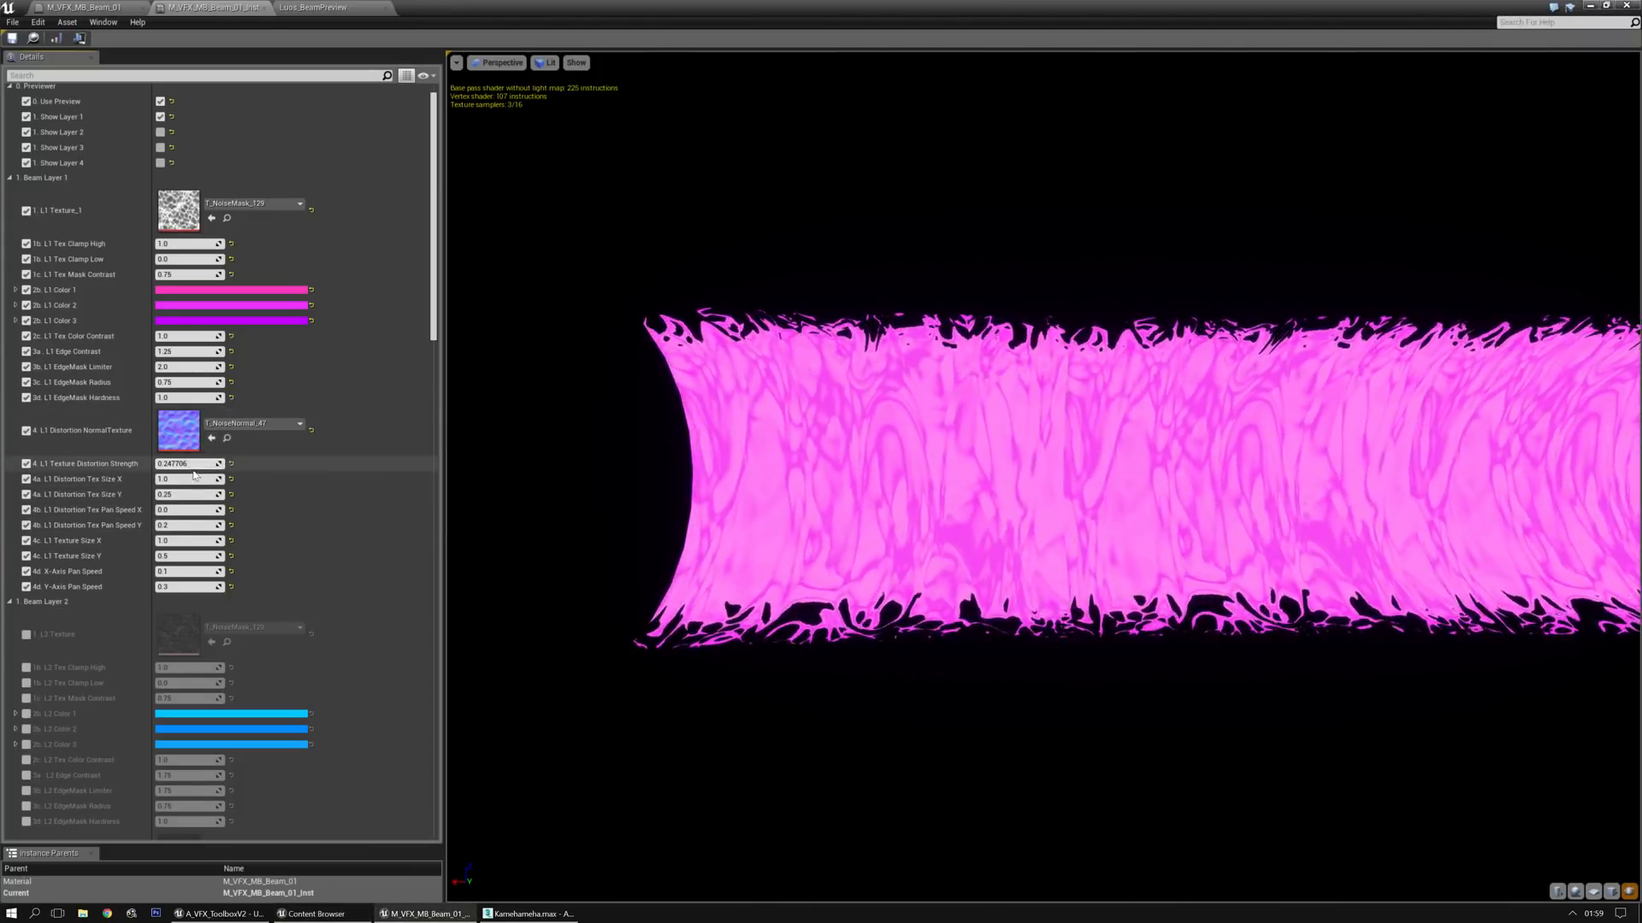
drag(195, 476, 142, 463)
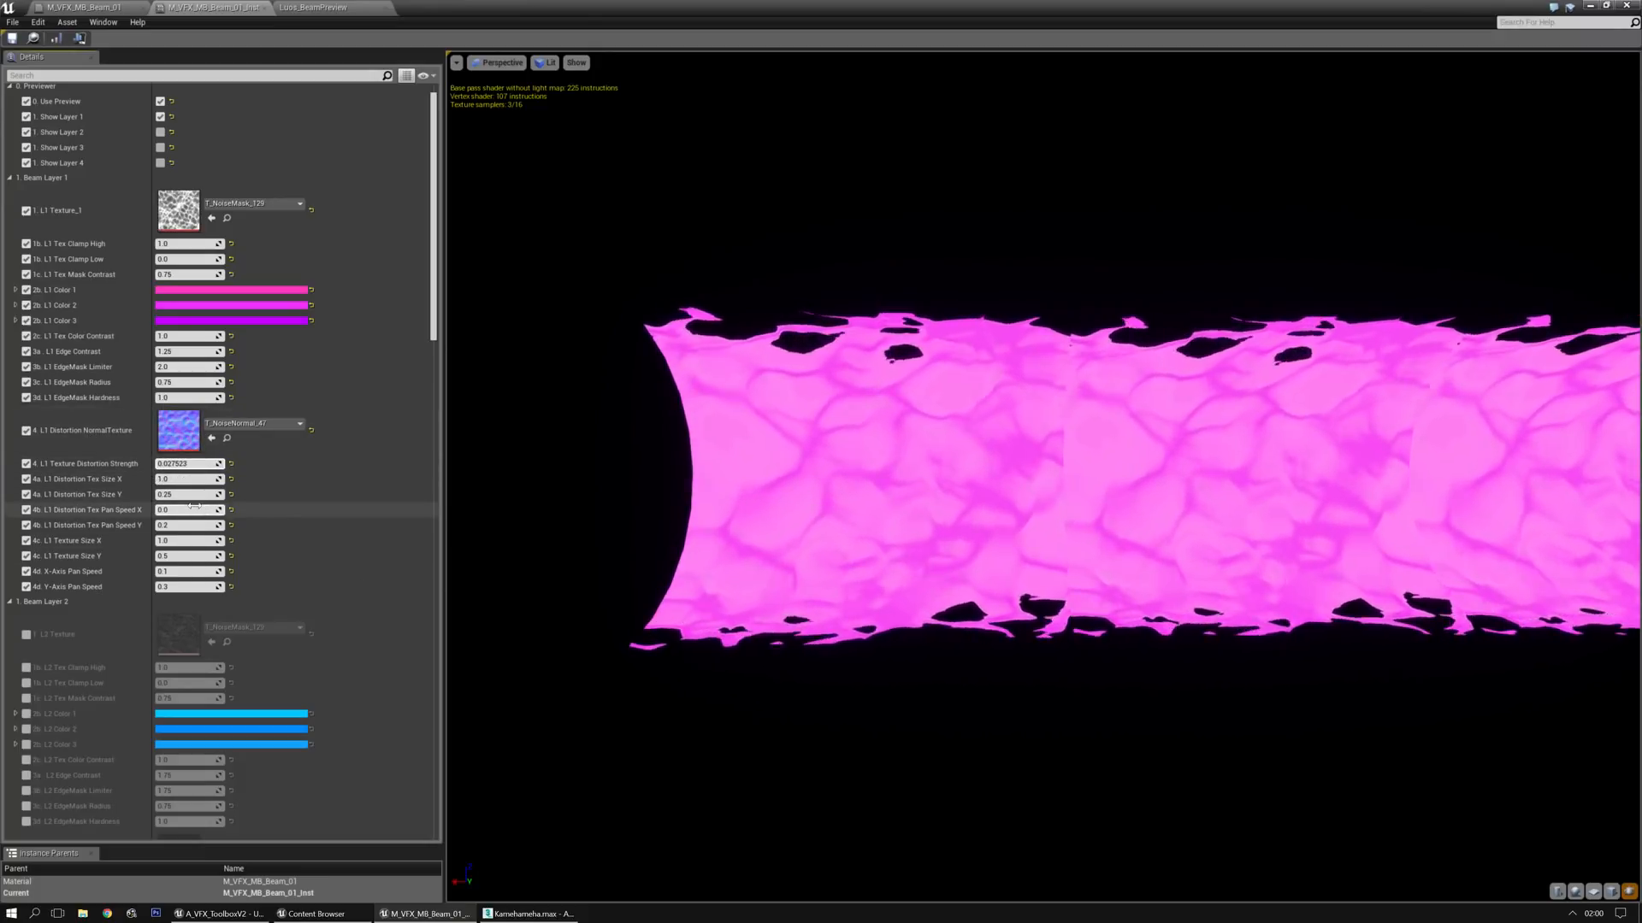
Try Layer 1's Distortion Tex Pan Speed X at about -0.51, return it to 0, and try Pan Speed Y at 1
mouse_move(194, 508)
mouse_down()
mouse_move(239, 509)
mouse_move(154, 509)
mouse_move(188, 509)
mouse_up()
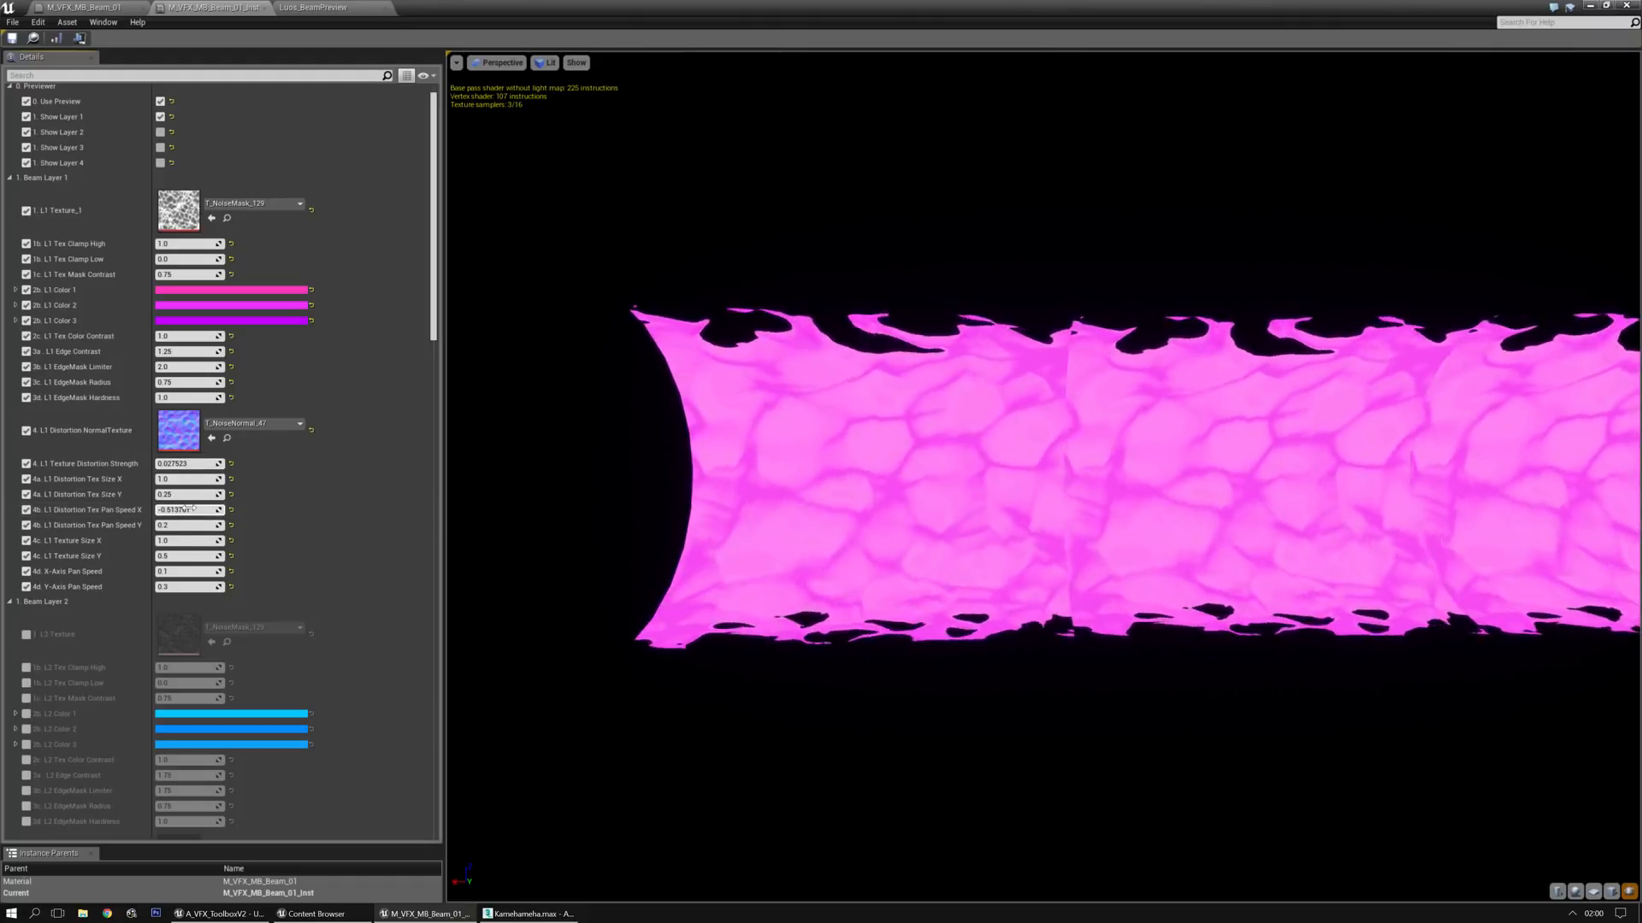
click(189, 509)
text(0)
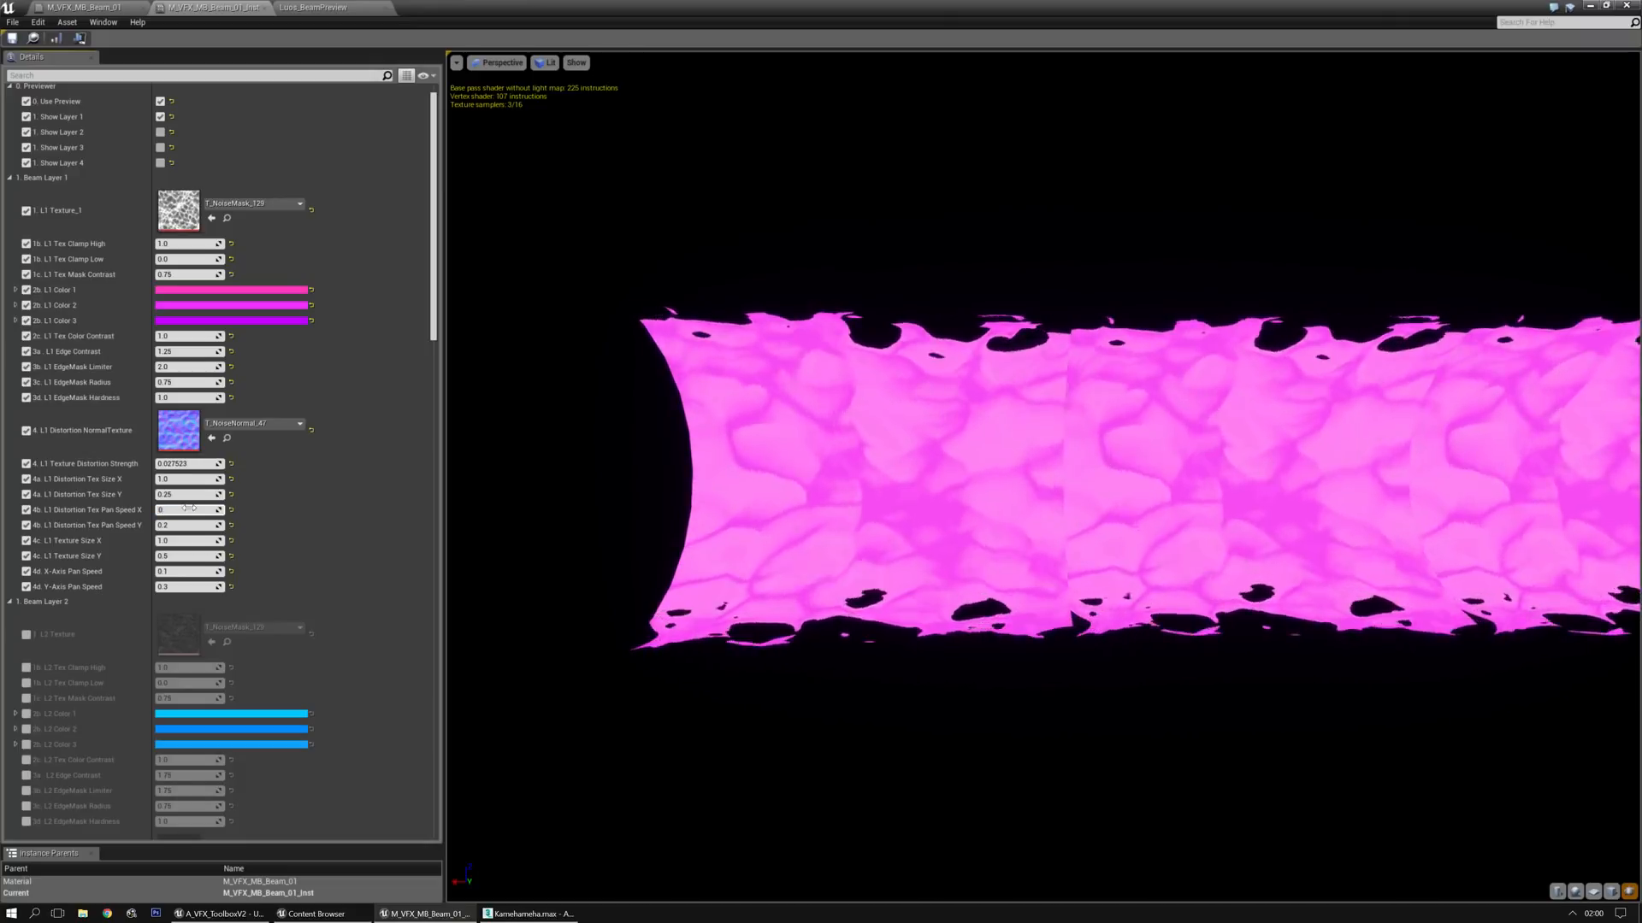
key(Tab)
text(1)
key(Return)
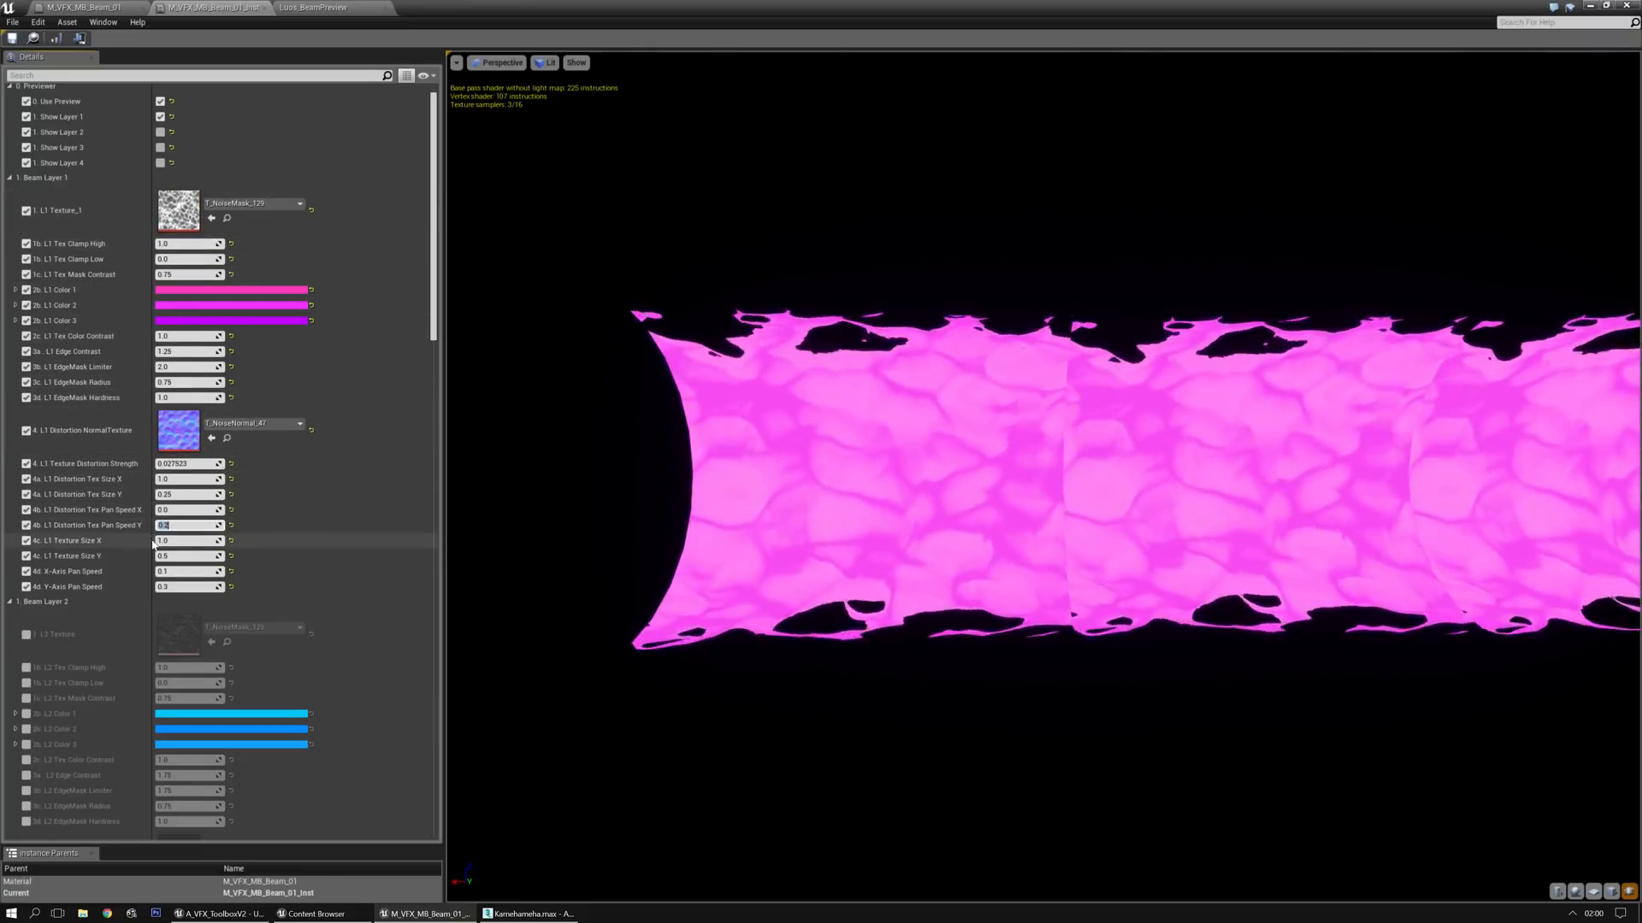
Try a much higher Texture Size X on Layer 1 and return it to 1
drag(199, 537, 252, 537)
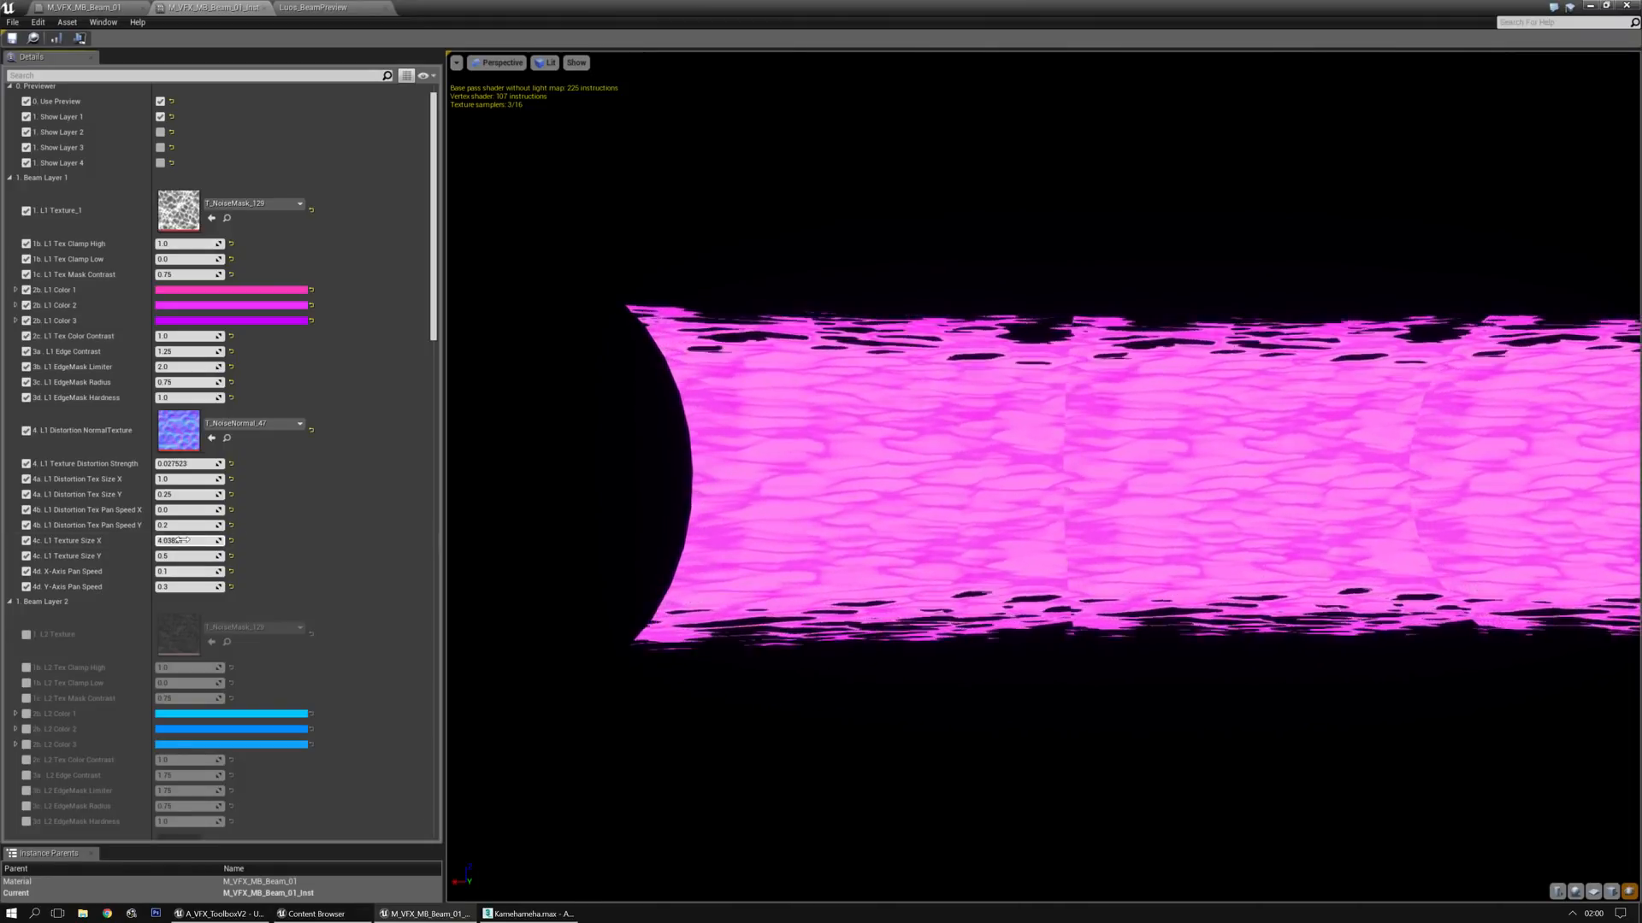
click(183, 540)
text(1)
key(Return)
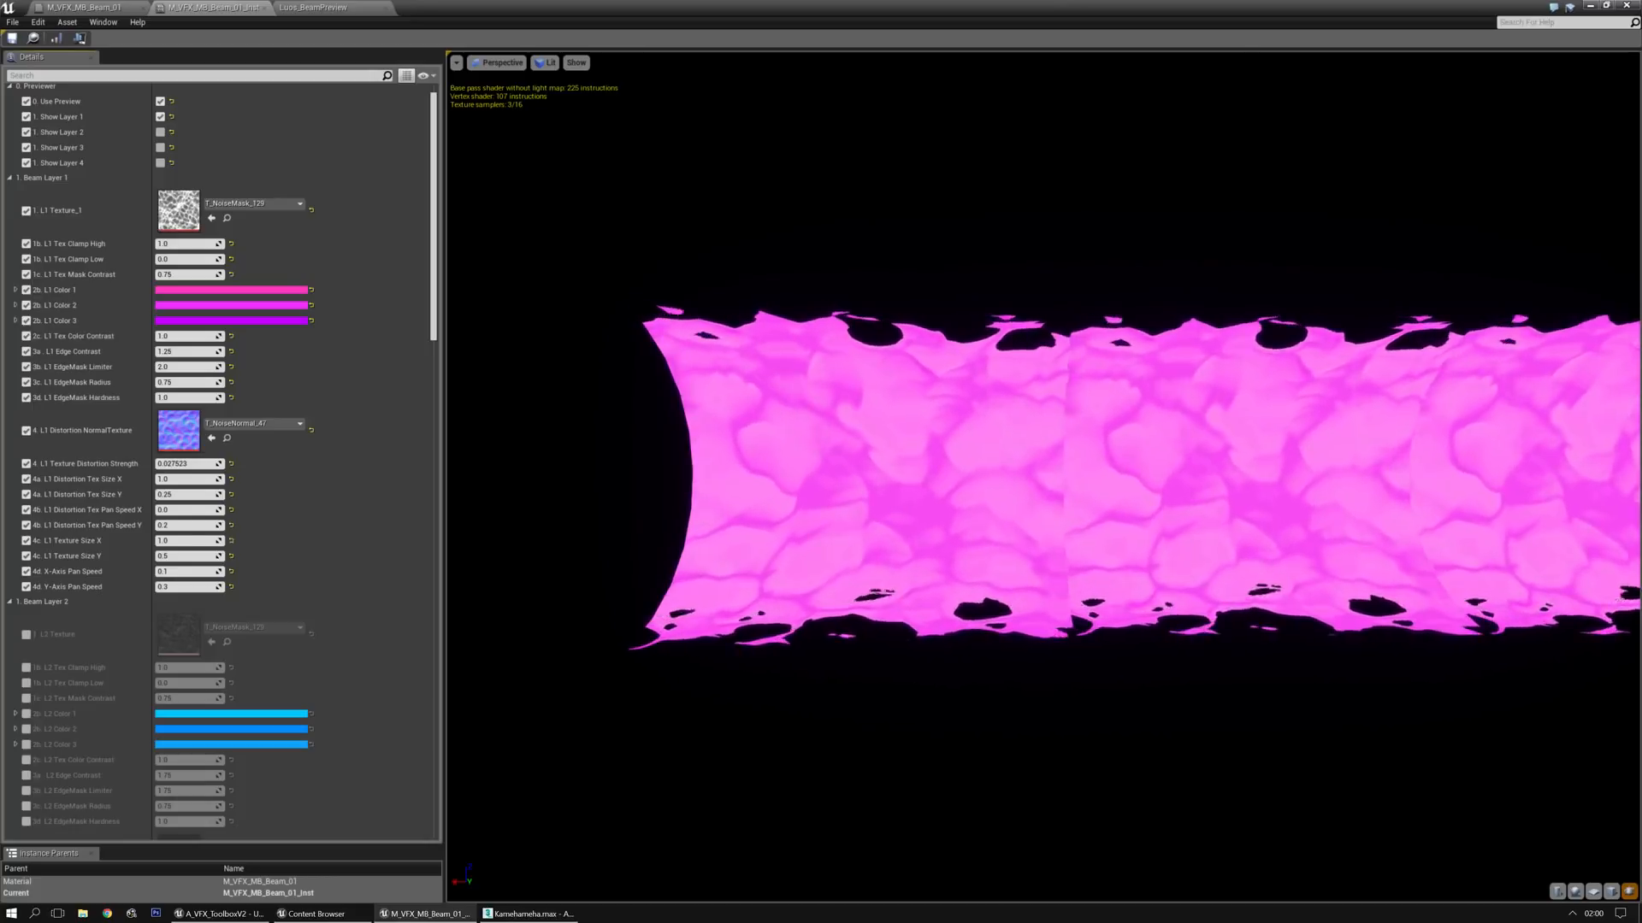
Try a value of 1 for Layer 1's Texture Size Y and Distortion Tex Size Y
click(183, 556)
text(1)
key(Return)
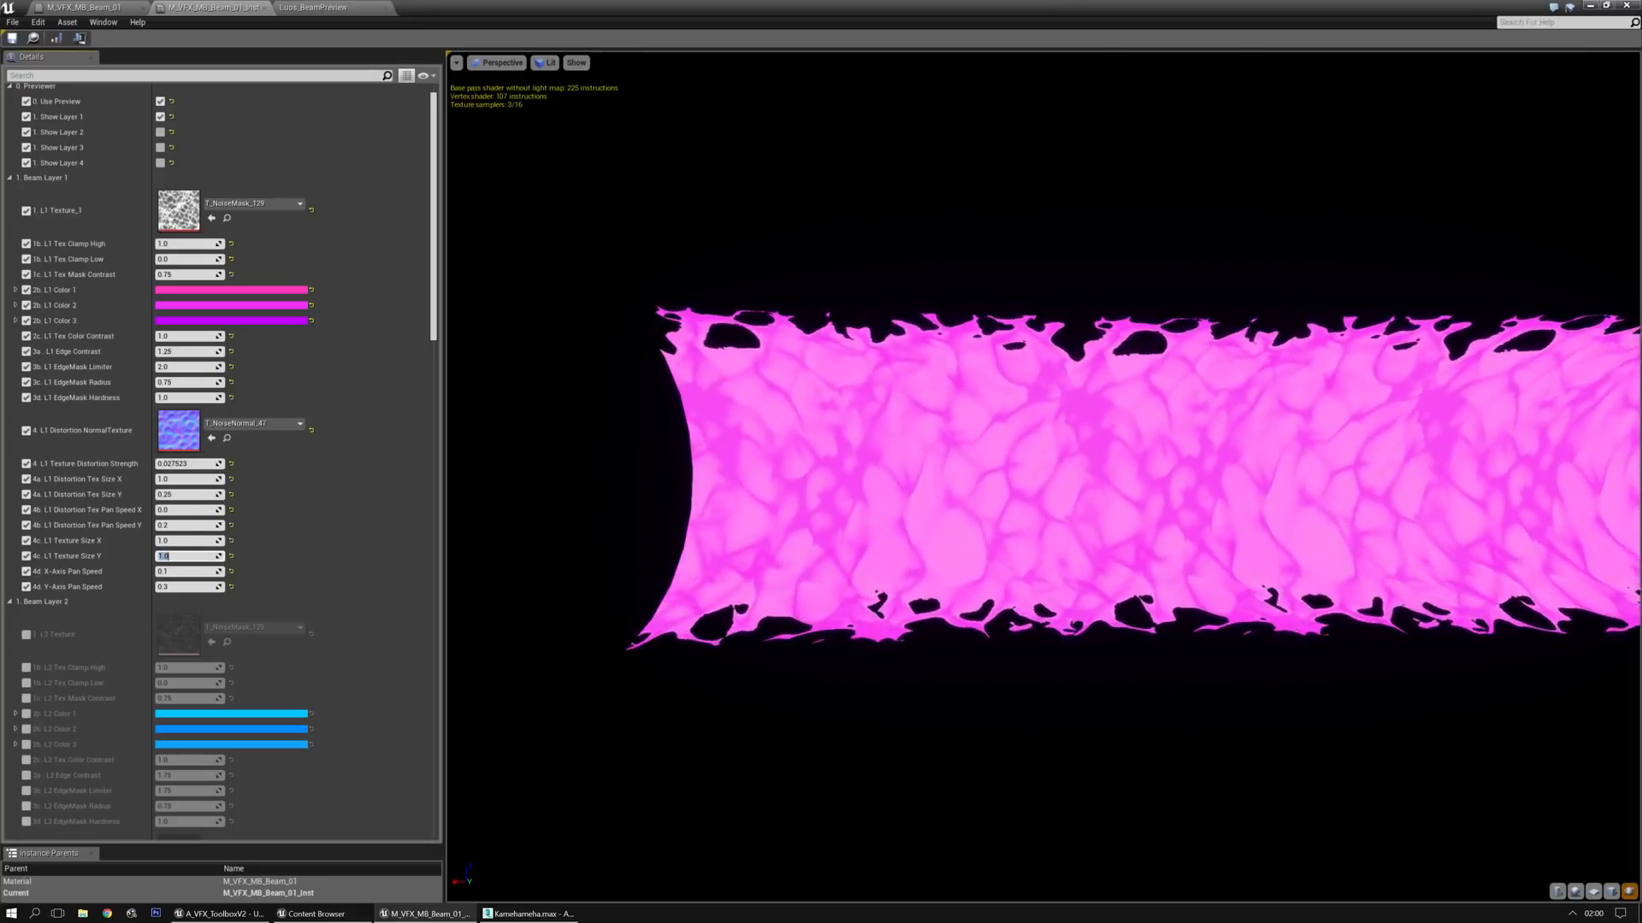
click(183, 494)
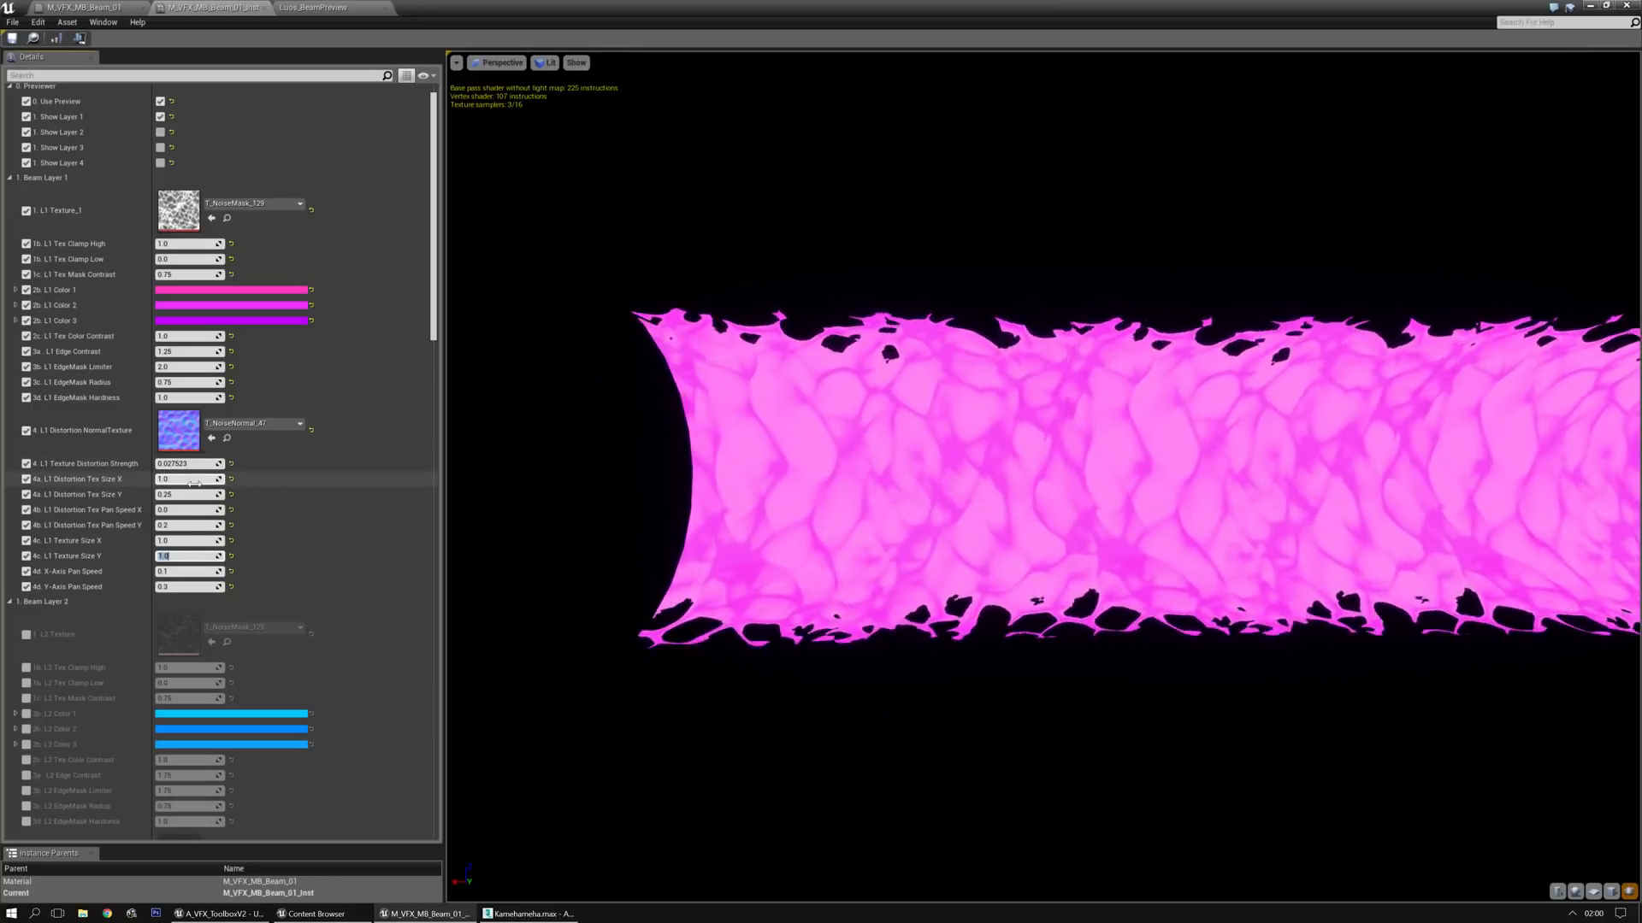
text(1)
key(Return)
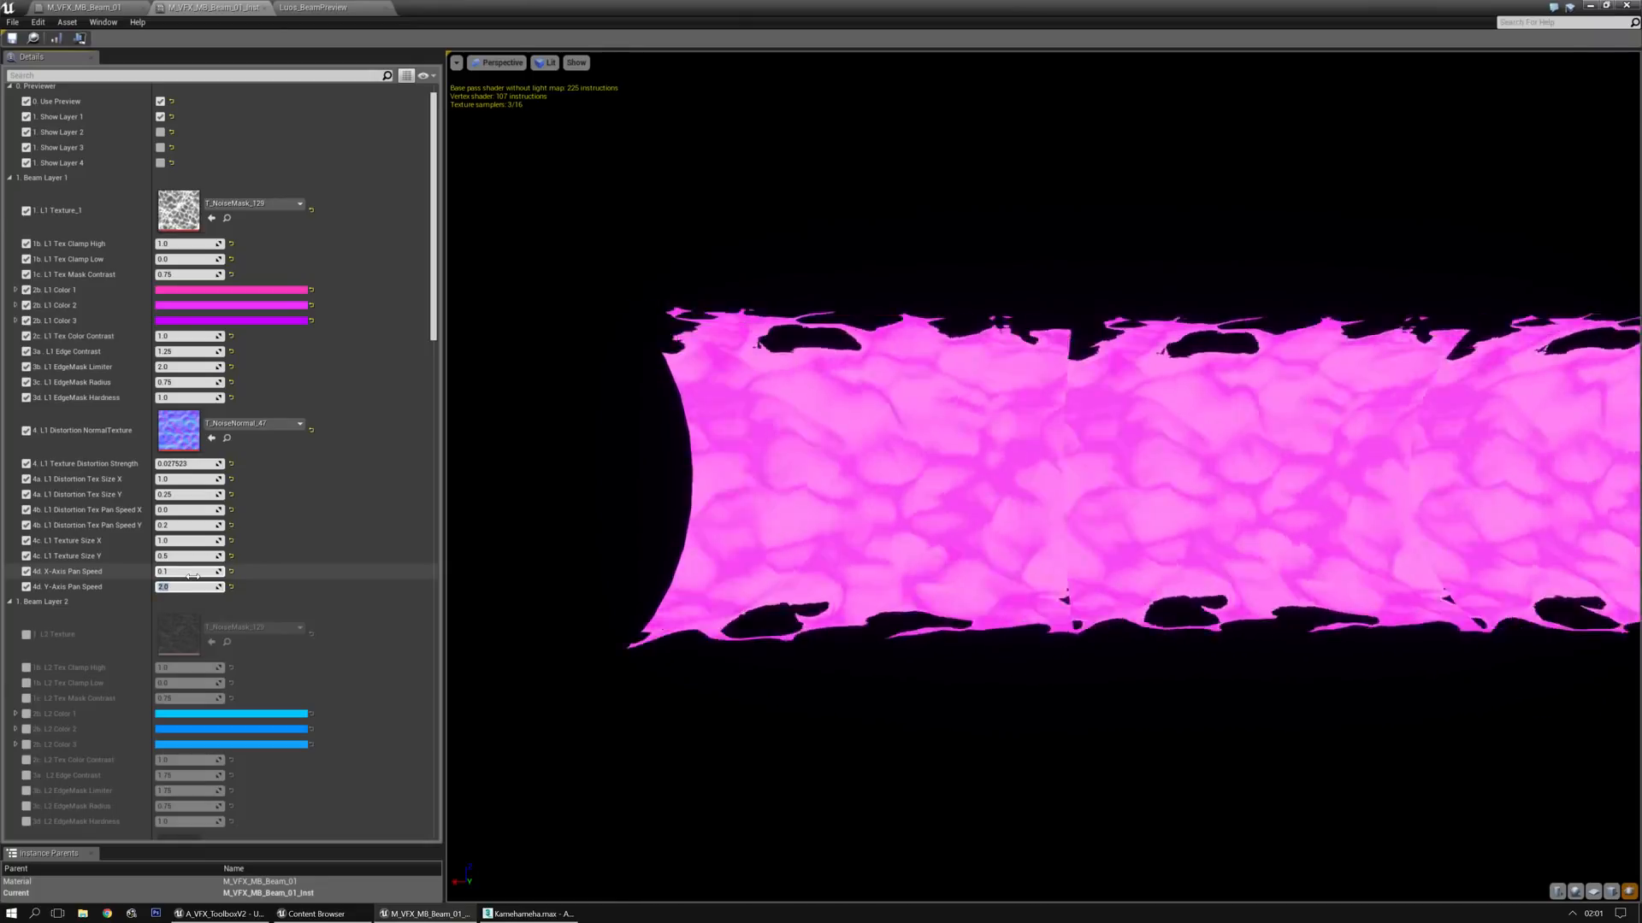
Try a Y-Axis Pan Speed of 10 on Layer 1, check the beam from another angle, and set the speed to 1
key(Return)
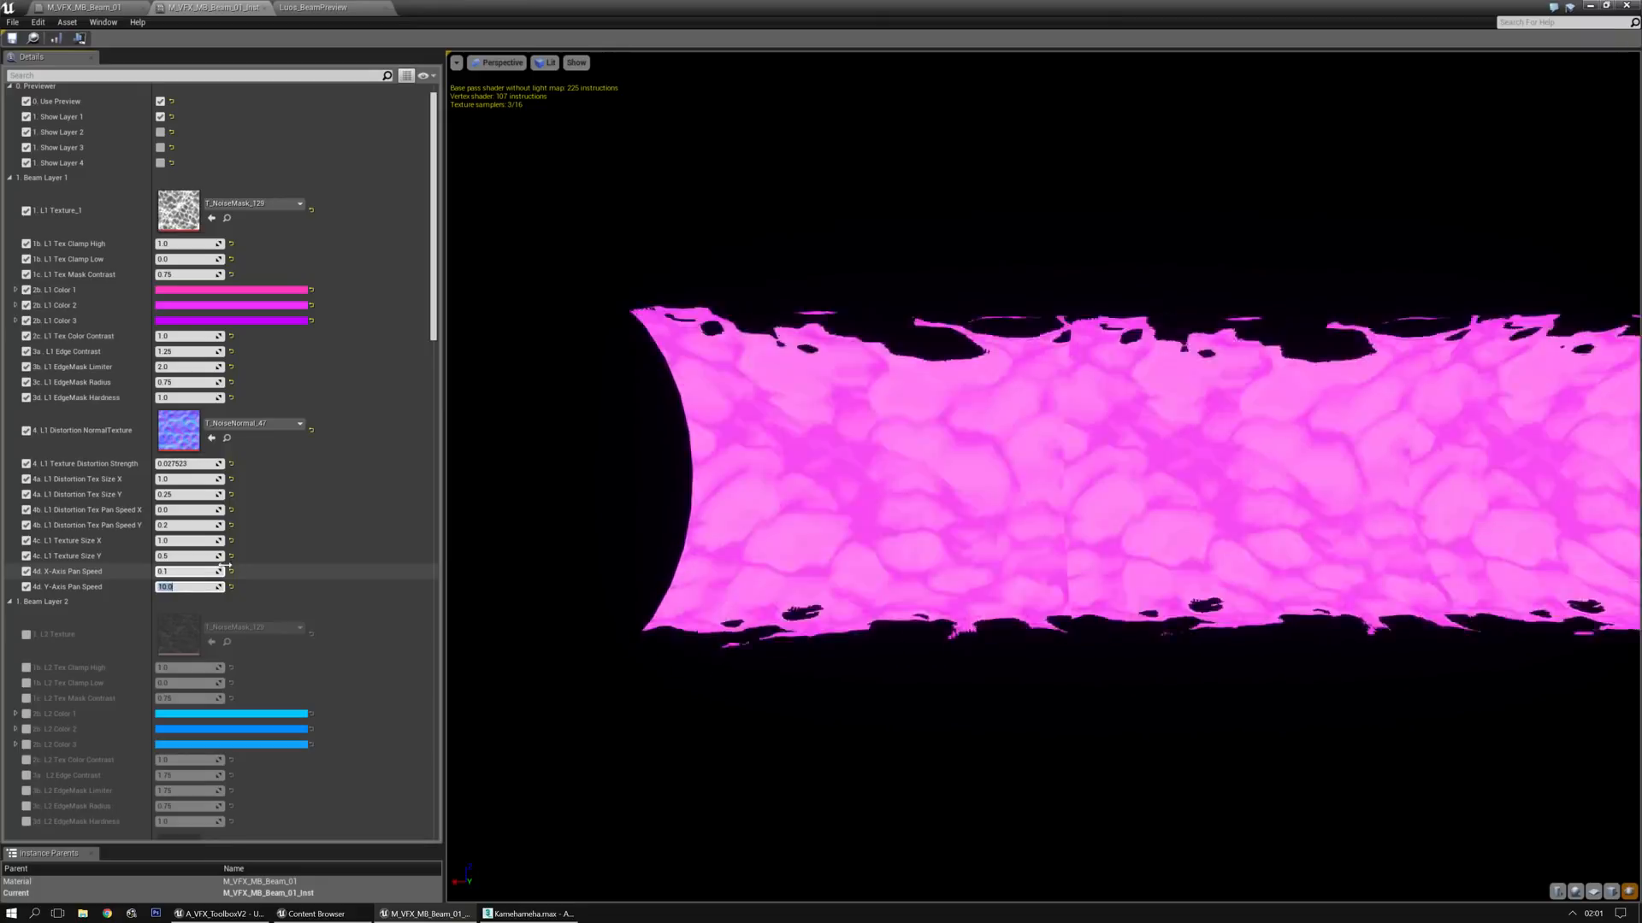
drag(864, 444, 906, 513)
right_drag(906, 513, 907, 402)
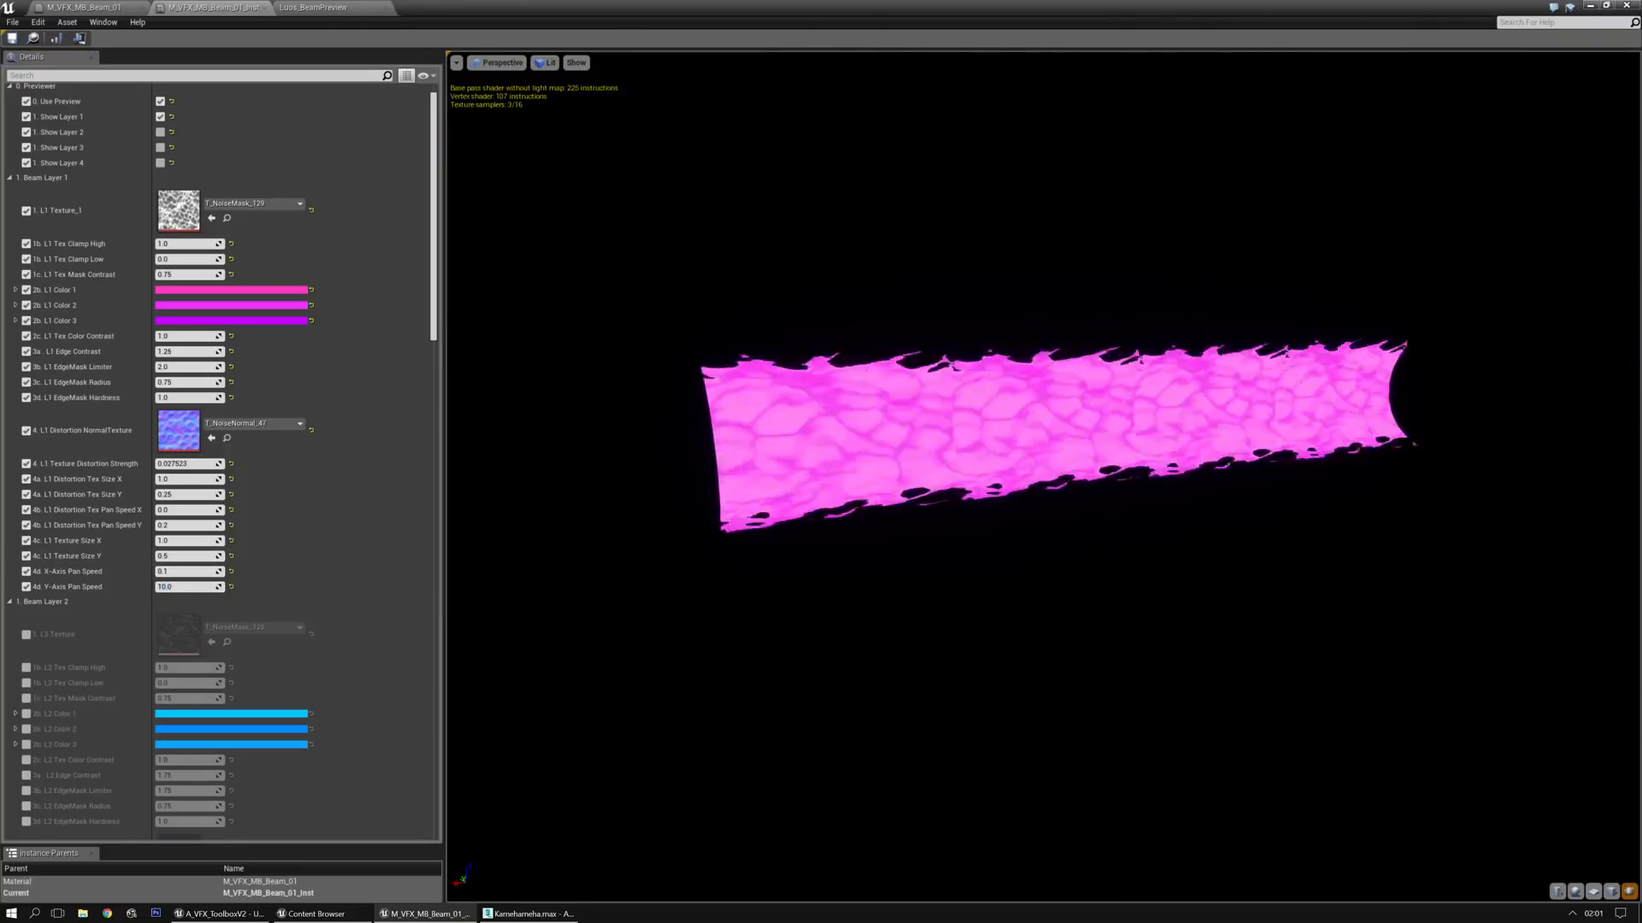
drag(906, 402, 872, 402)
click(181, 592)
text(1)
key(Return)
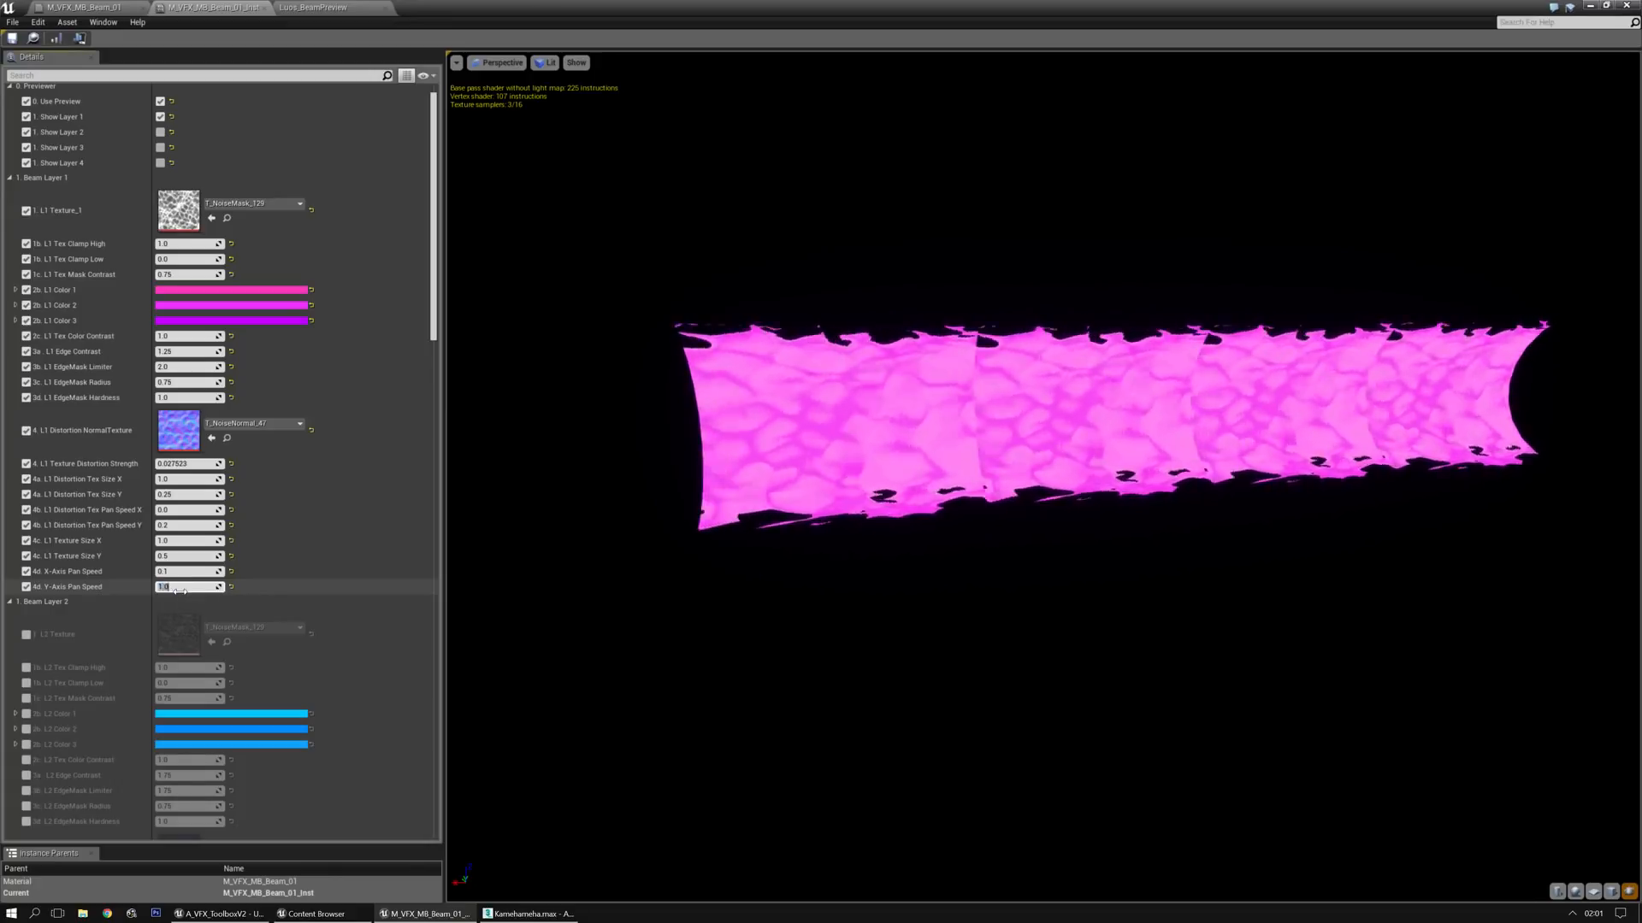
Enable the preview of Layers 2, 3 and 4 alongside Layer 1
click(160, 131)
click(160, 147)
click(160, 162)
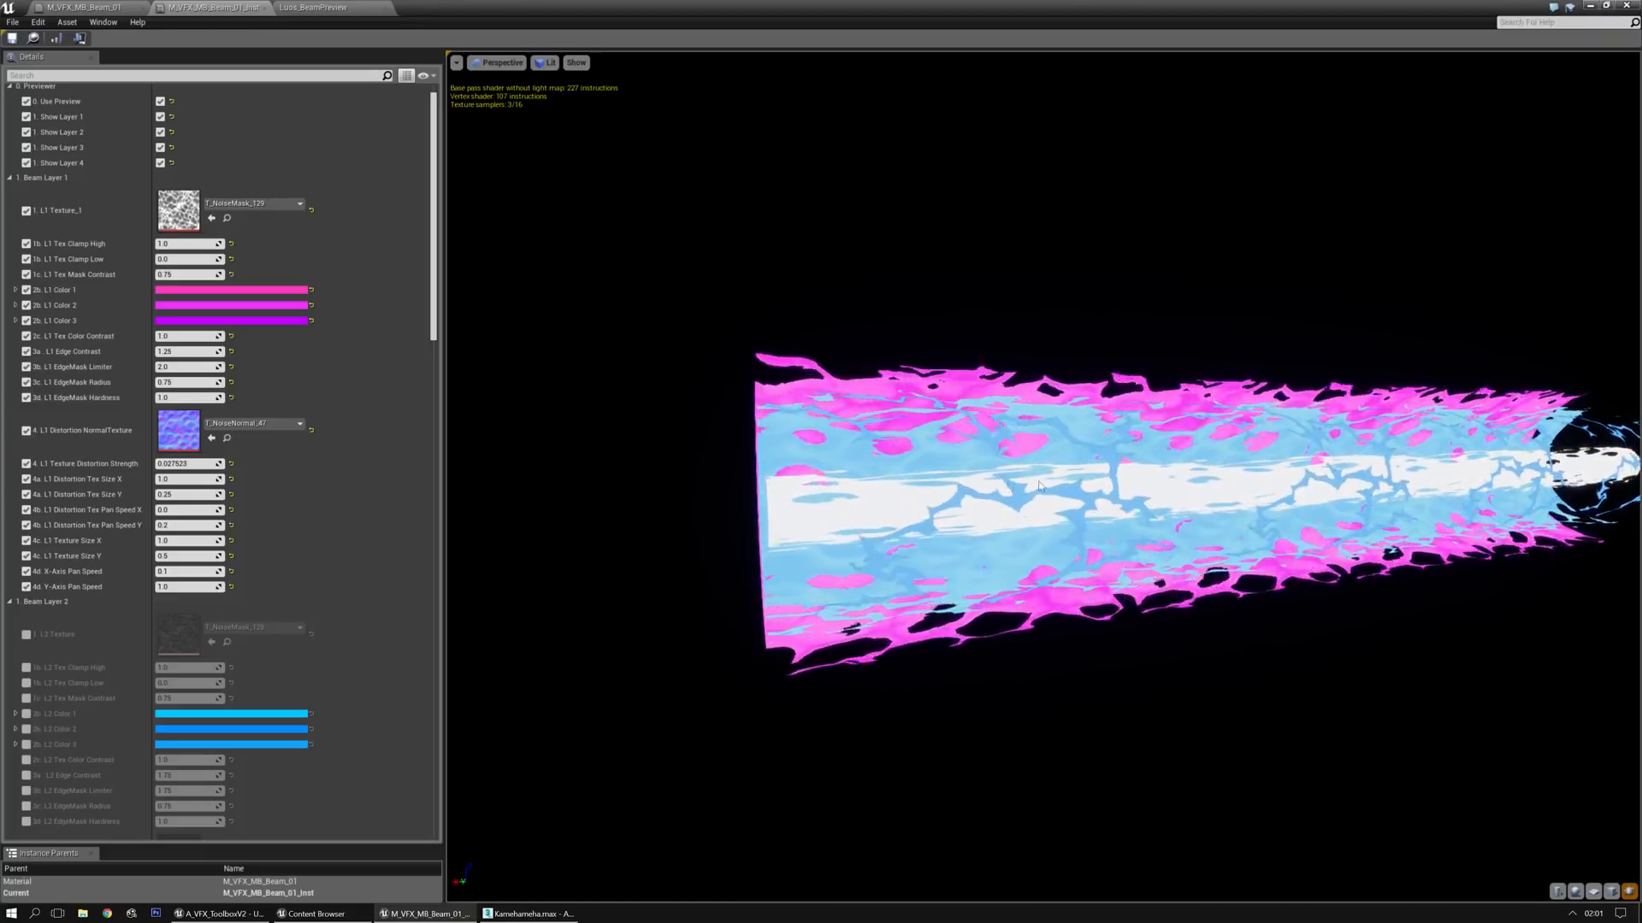
Examine the combined four-layer beam from the side and review the parameters of Beam Layers 2 and 3
middle_drag(943, 585, 772, 596)
drag(943, 585, 842, 599)
middle_drag(843, 598, 880, 603)
drag(881, 603, 857, 605)
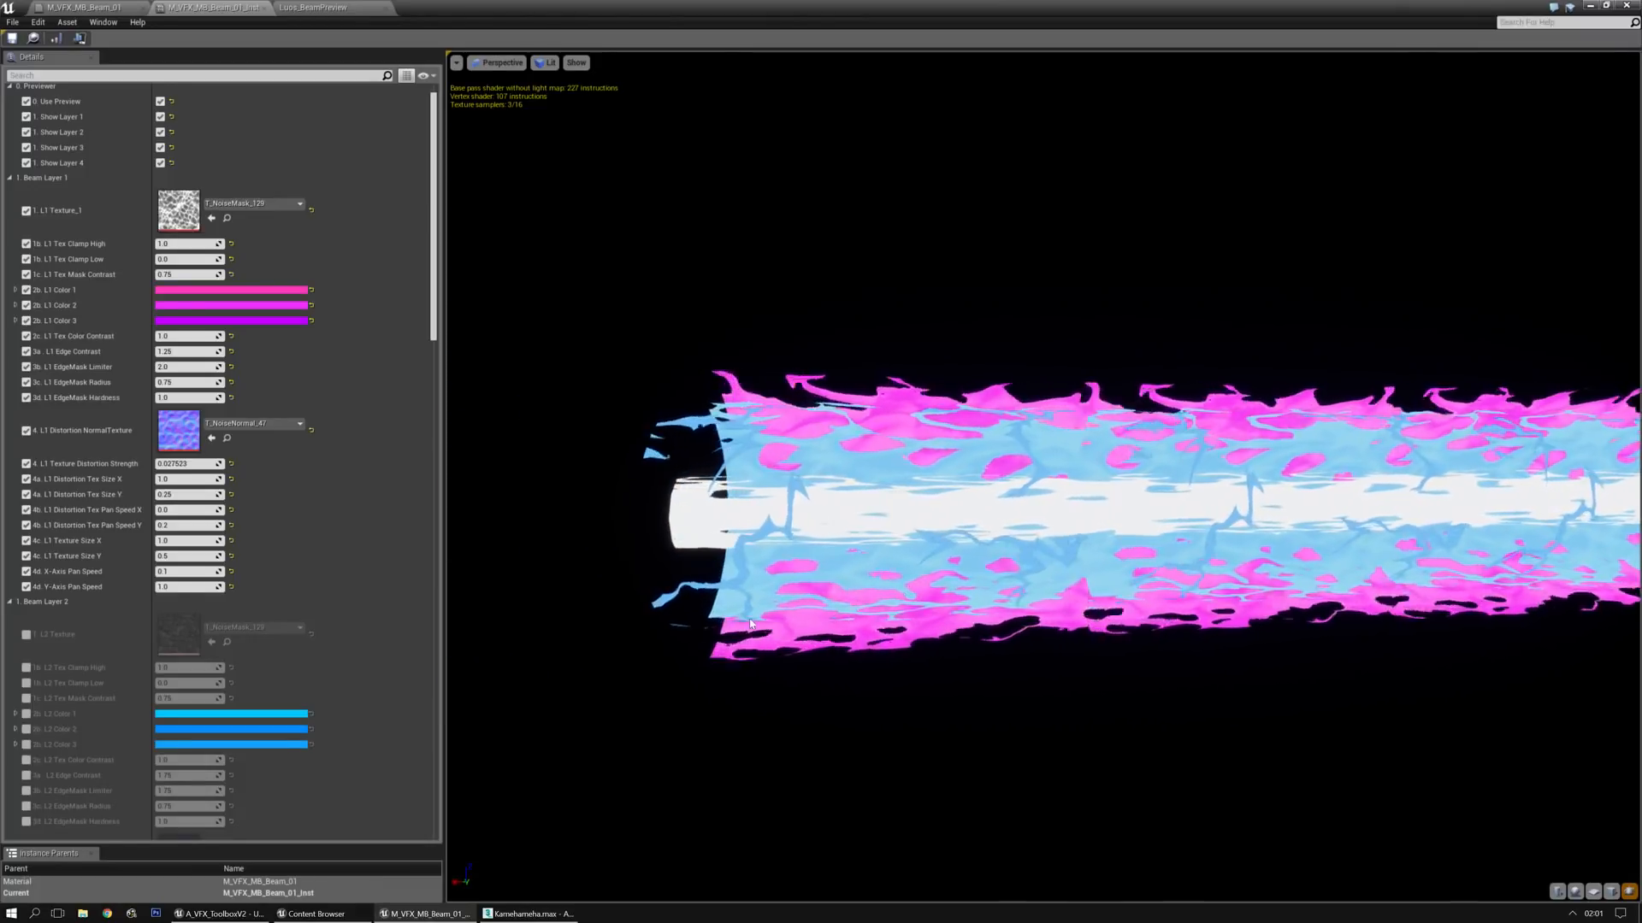
scroll(427, 384, down, 5)
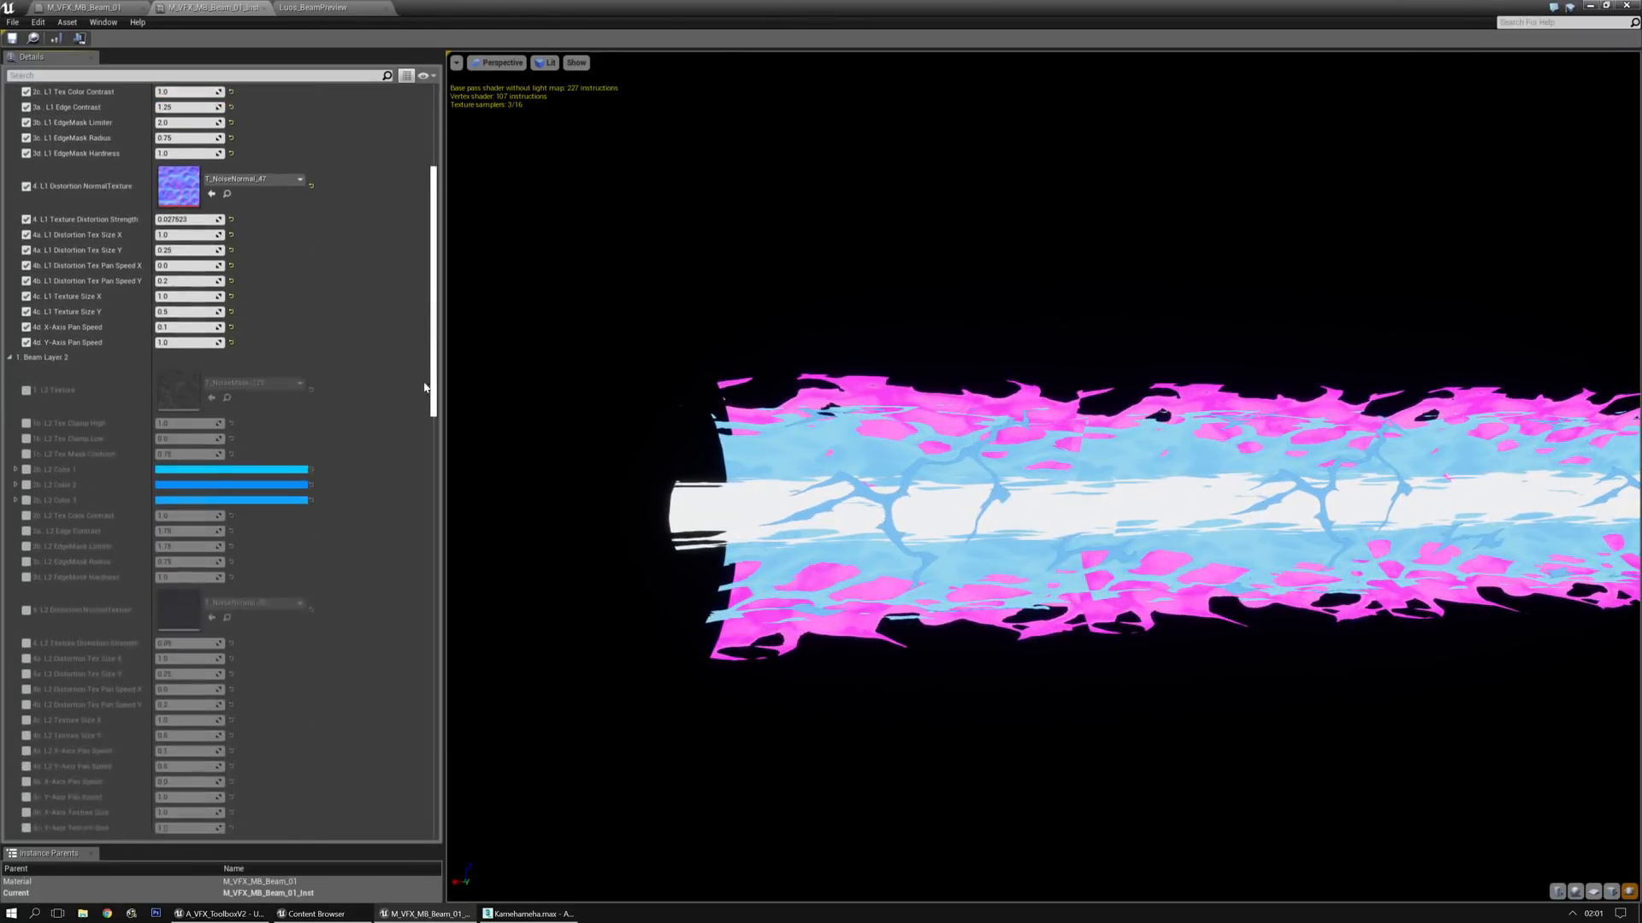
scroll(427, 384, down, 5)
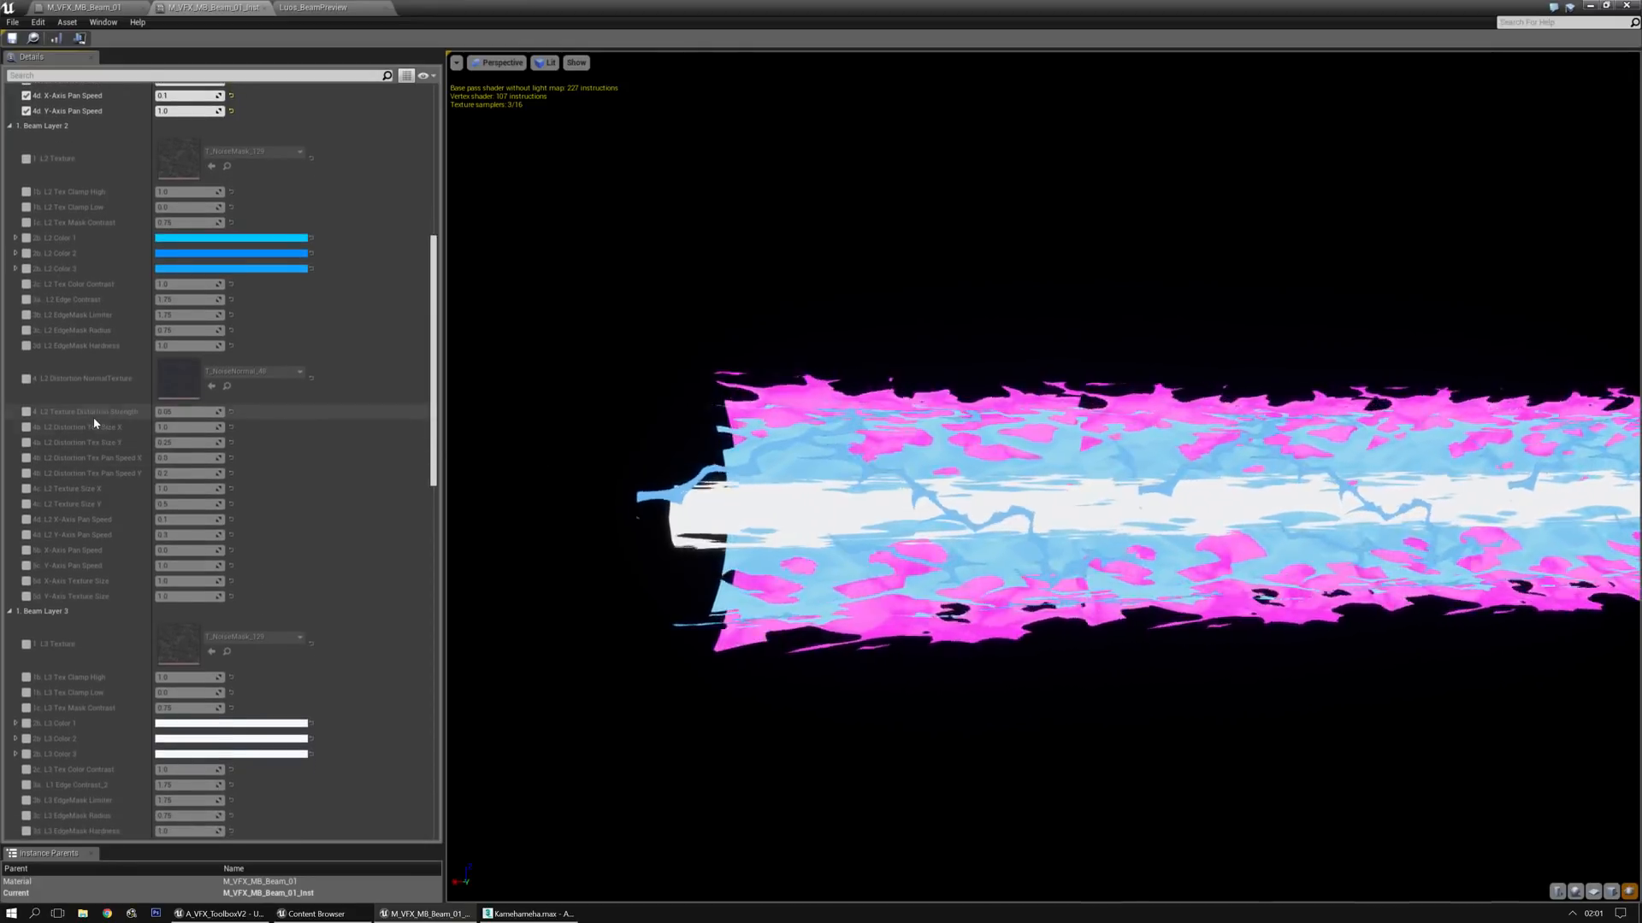
Turn off Show Layer 1, 2 and 3 in the Previewer group so only Show Layer 4 stays enabled
scroll(901, 534, up, 4)
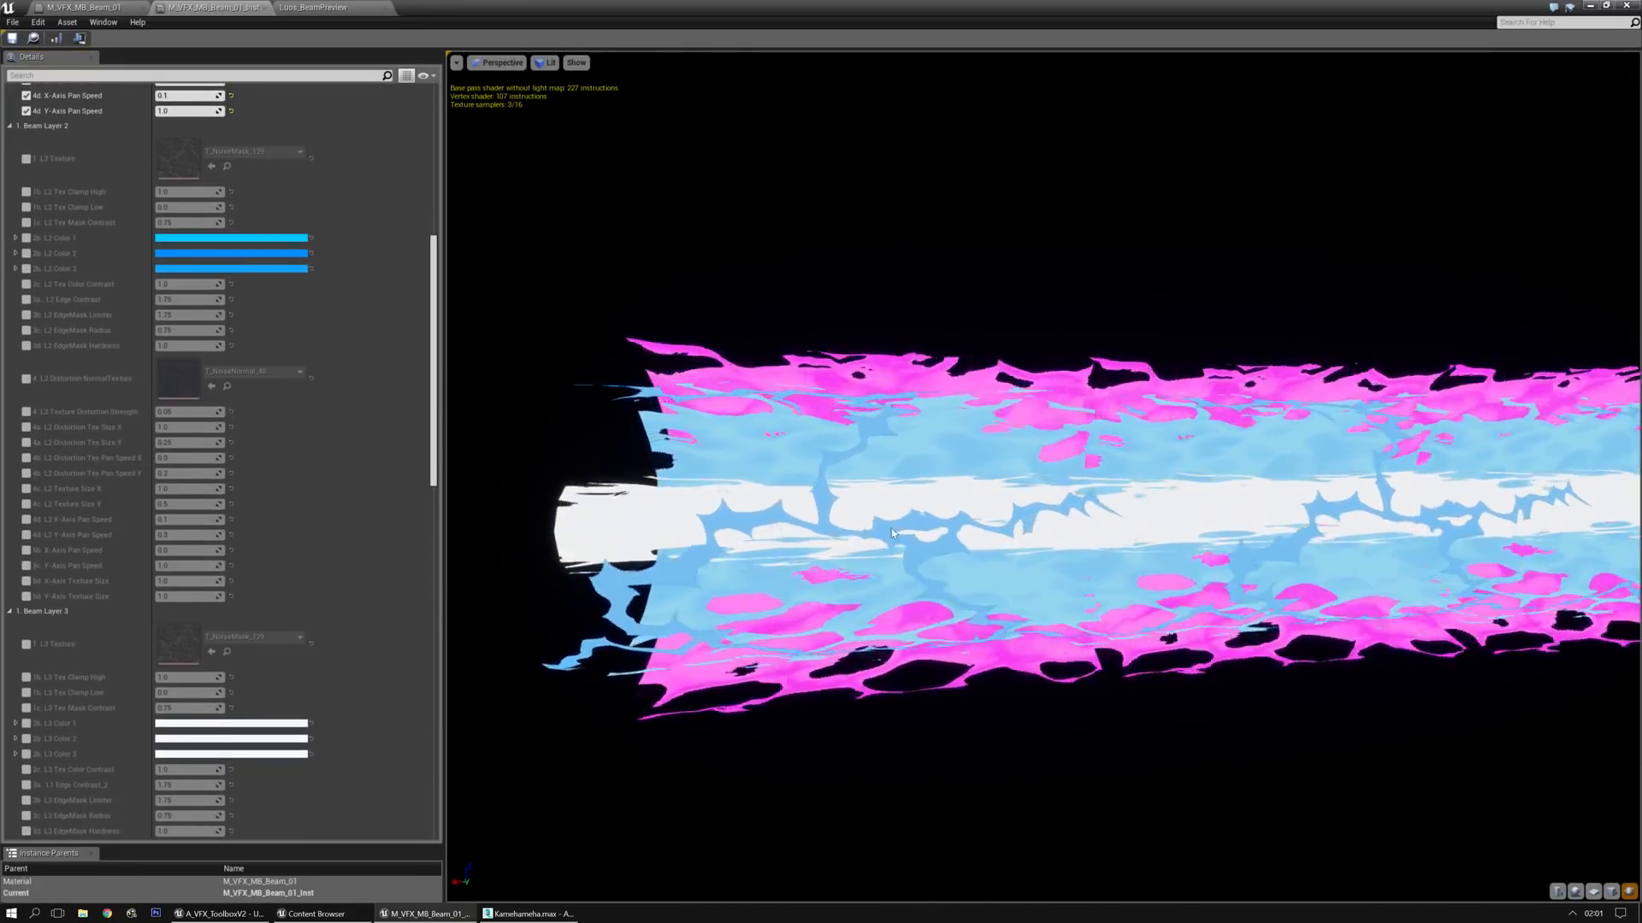
scroll(67, 169, up, 10)
click(160, 166)
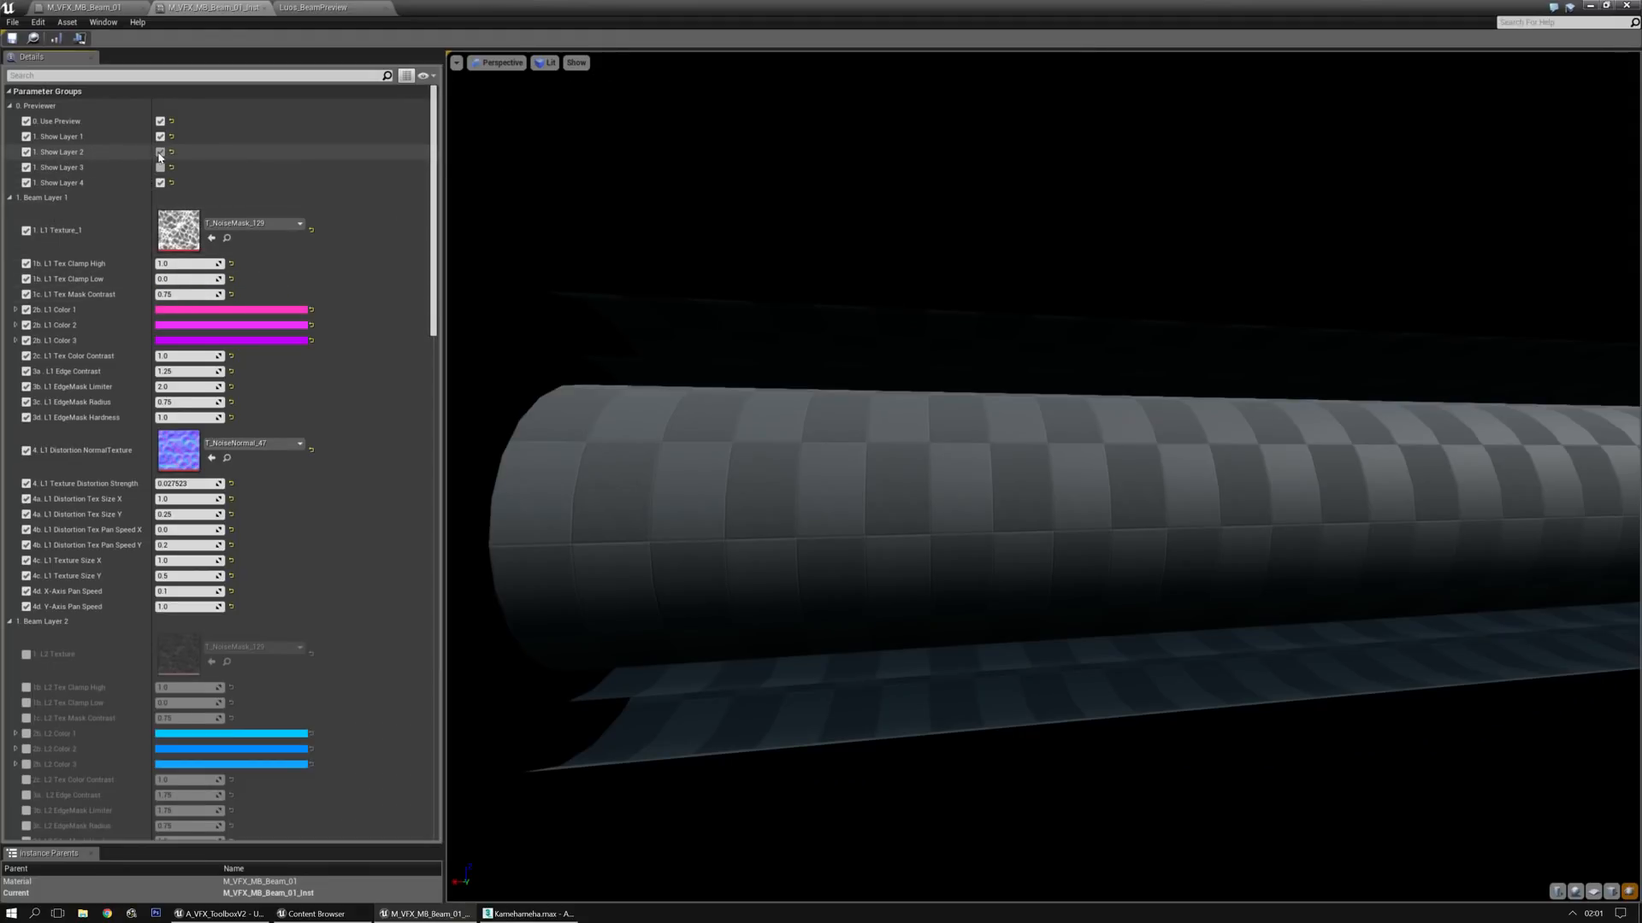
Try T_NoiseMask_14 from the AVFX_Toolbox Noises folder as the L4 Mask Texture
drag(433, 140, 385, 520)
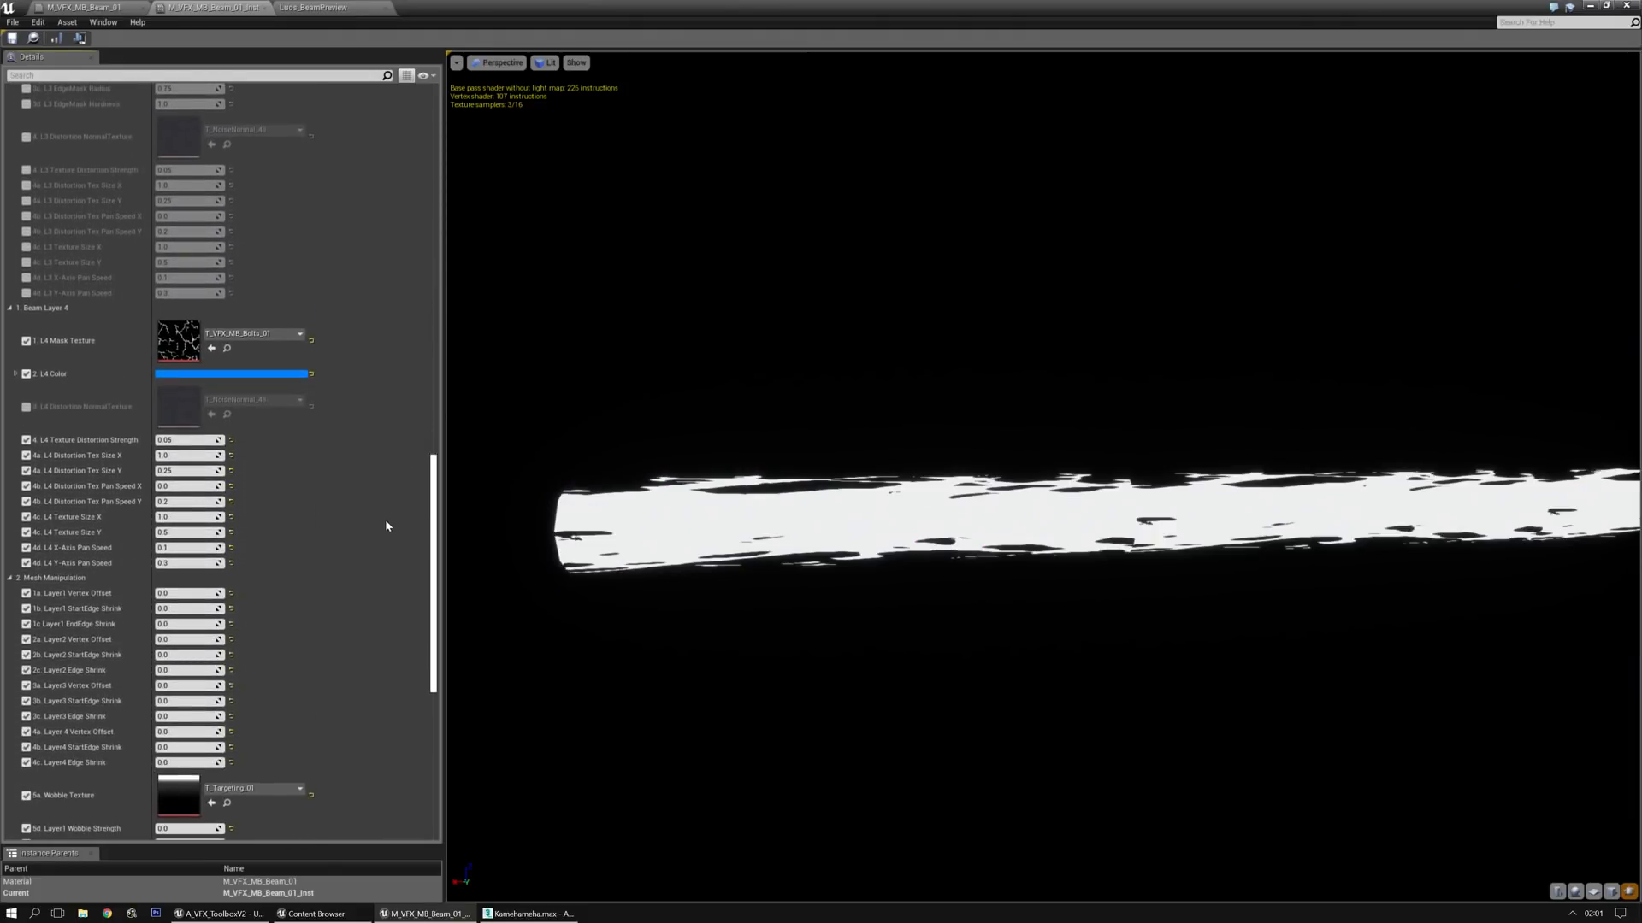
click(226, 349)
drag(0, 272, 0, 247)
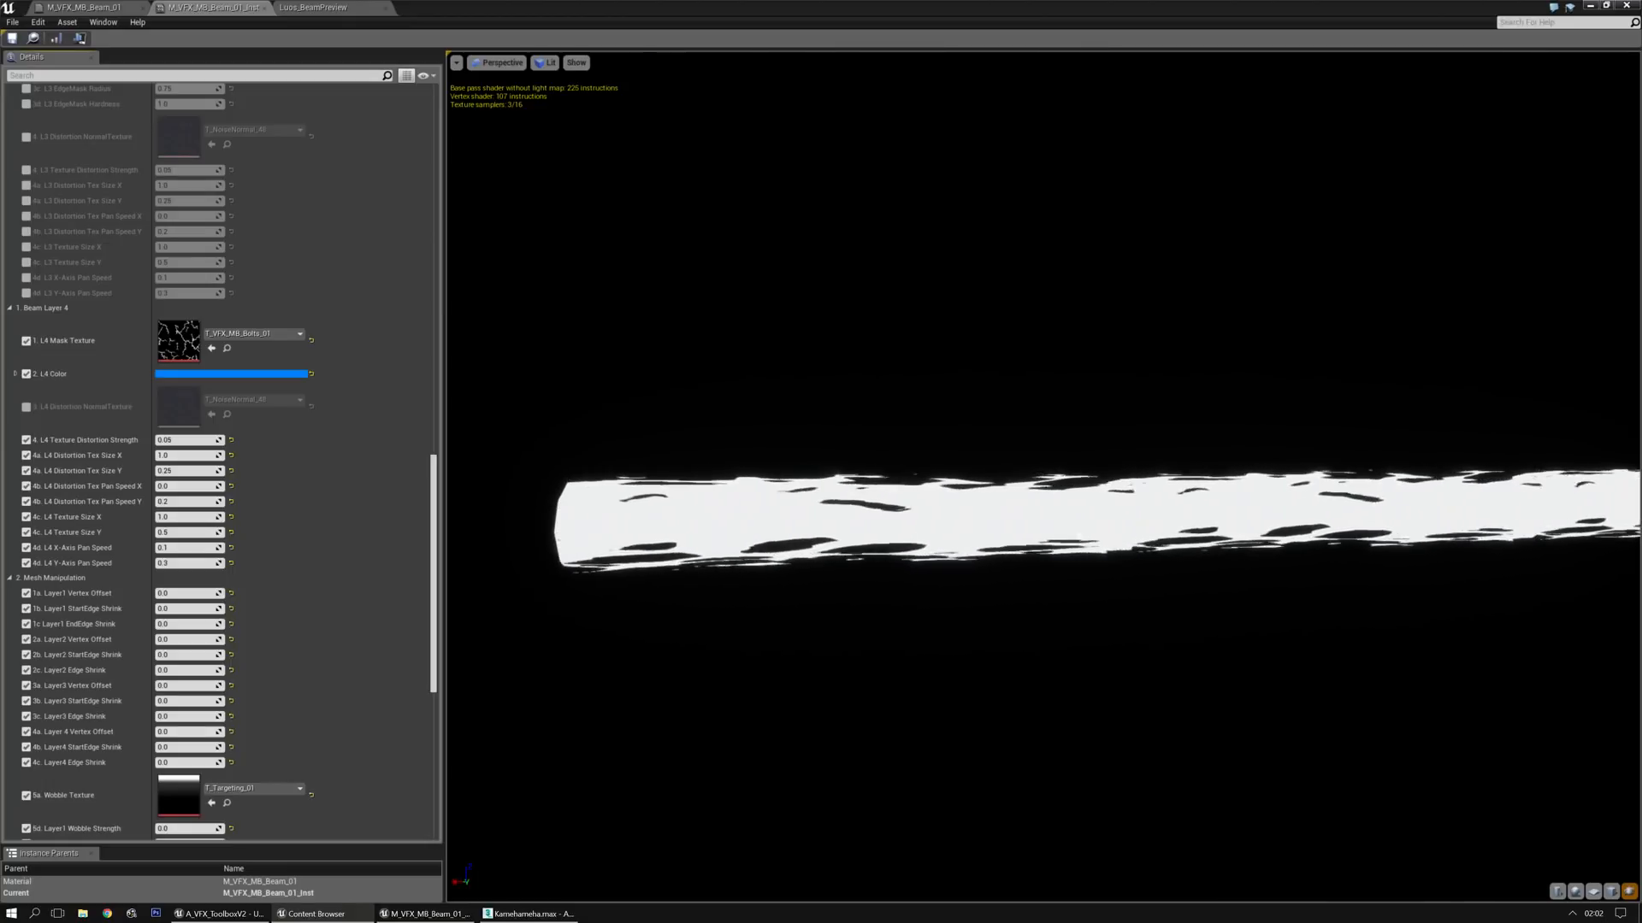
drag(0, 205, 384, 245)
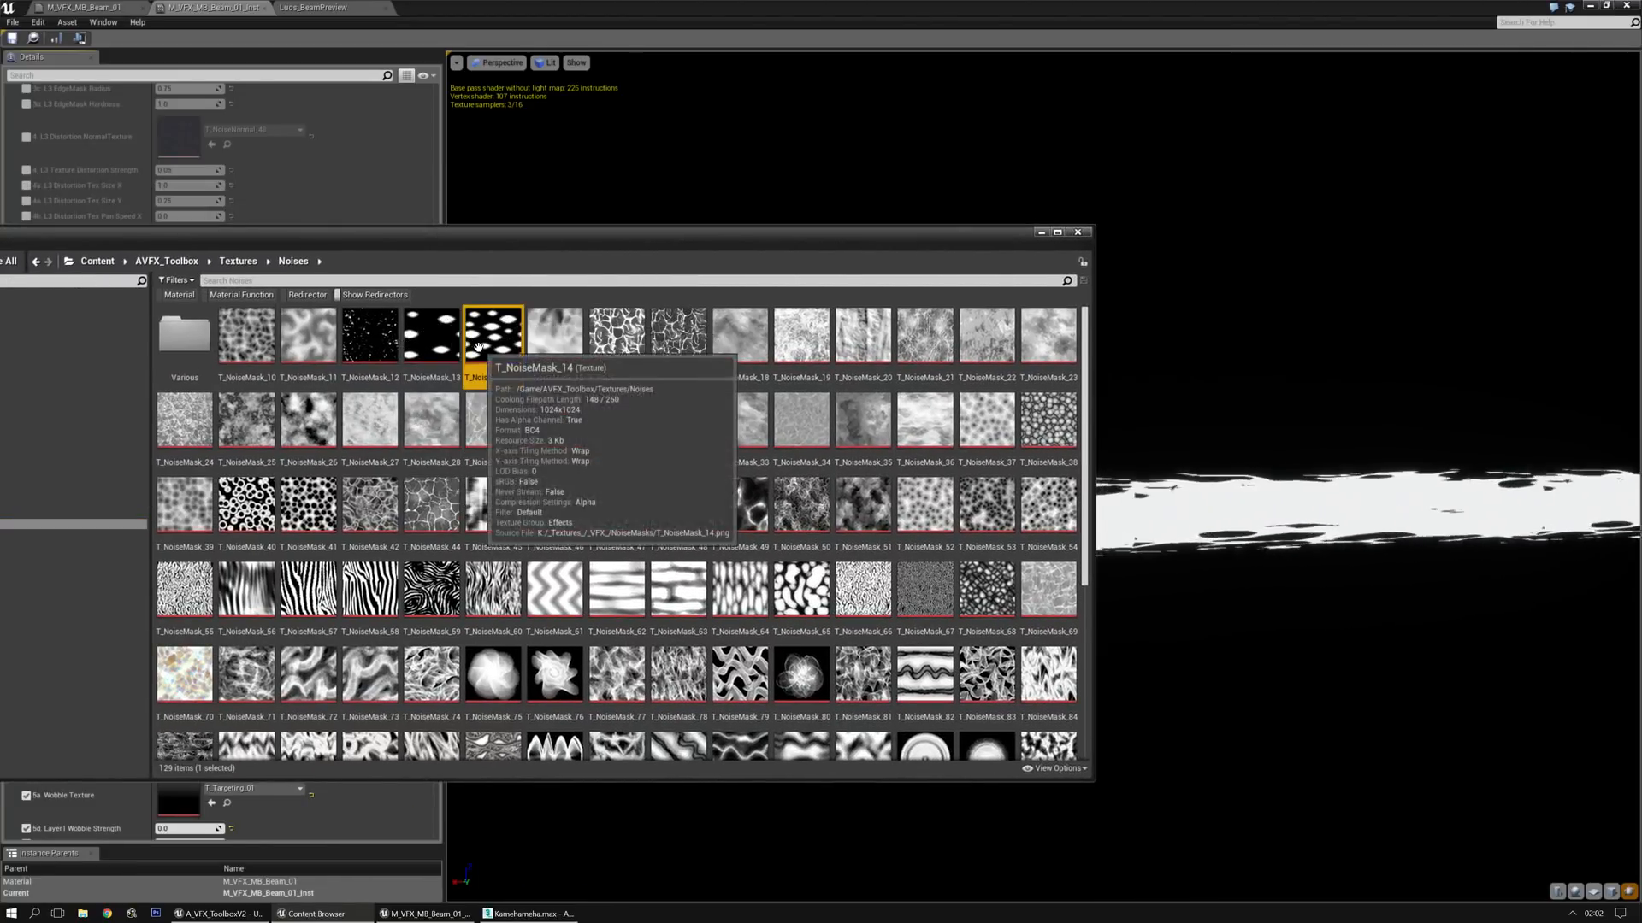
drag(558, 244, 0, 283)
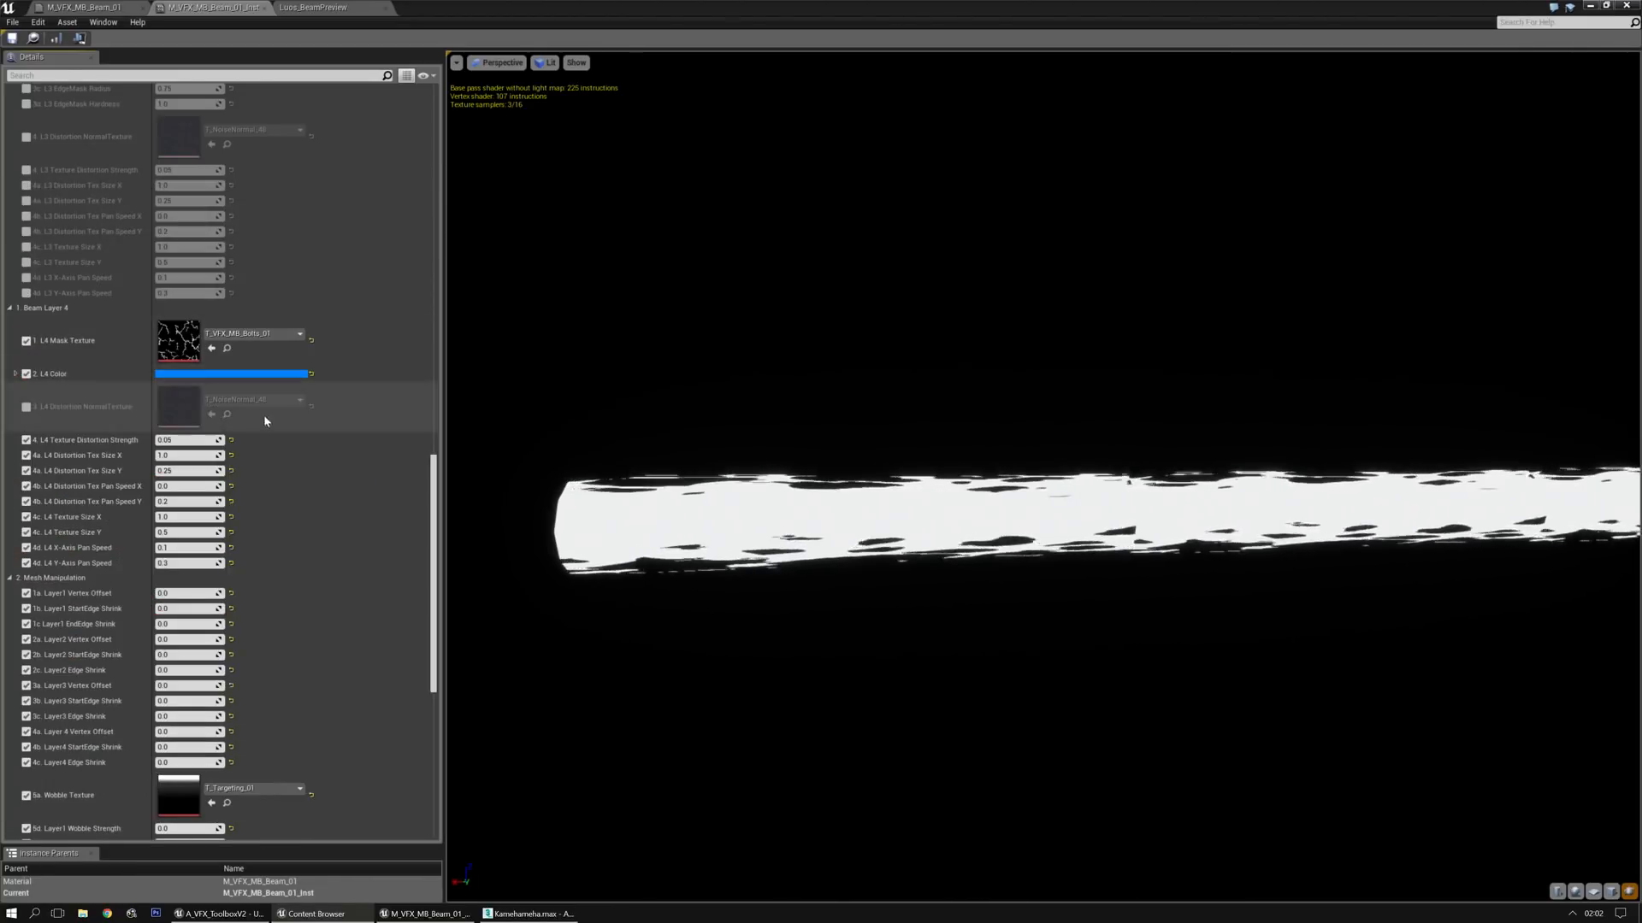
click(212, 349)
Isolate the preview on Show Layer 3 by turning Show Layer 4 off and Show Layer 3 on
drag(433, 502, 433, 150)
scroll(228, 168, up, 1)
scroll(228, 163, up, 1)
click(161, 183)
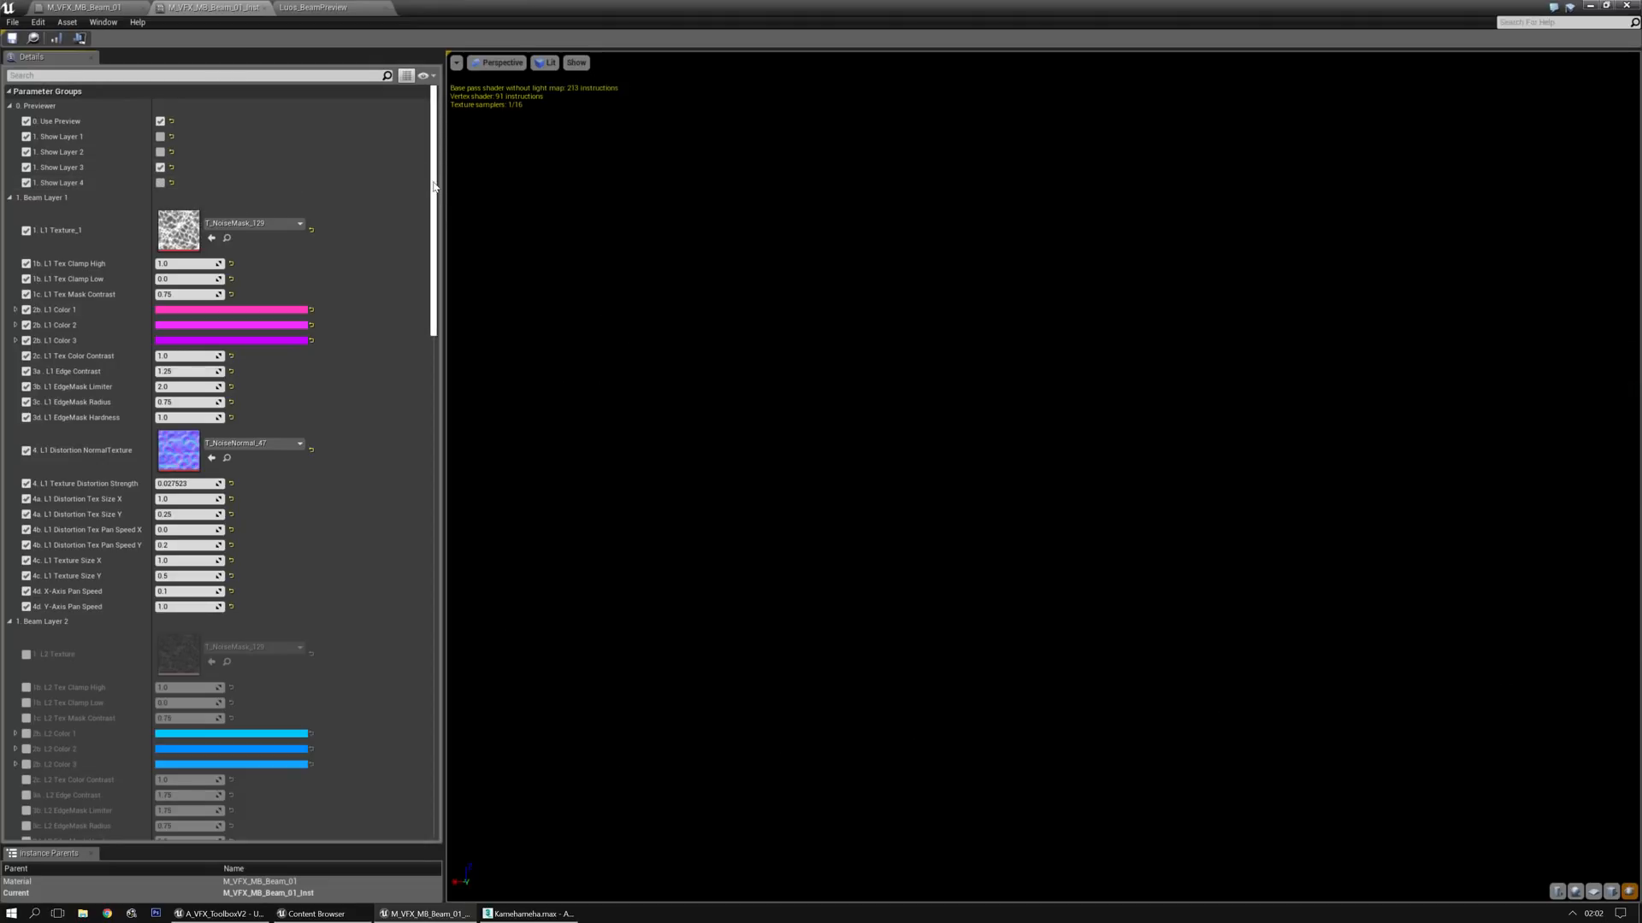
mouse_move(434, 187)
mouse_down()
mouse_move(444, 549)
mouse_move(447, 169)
mouse_up()
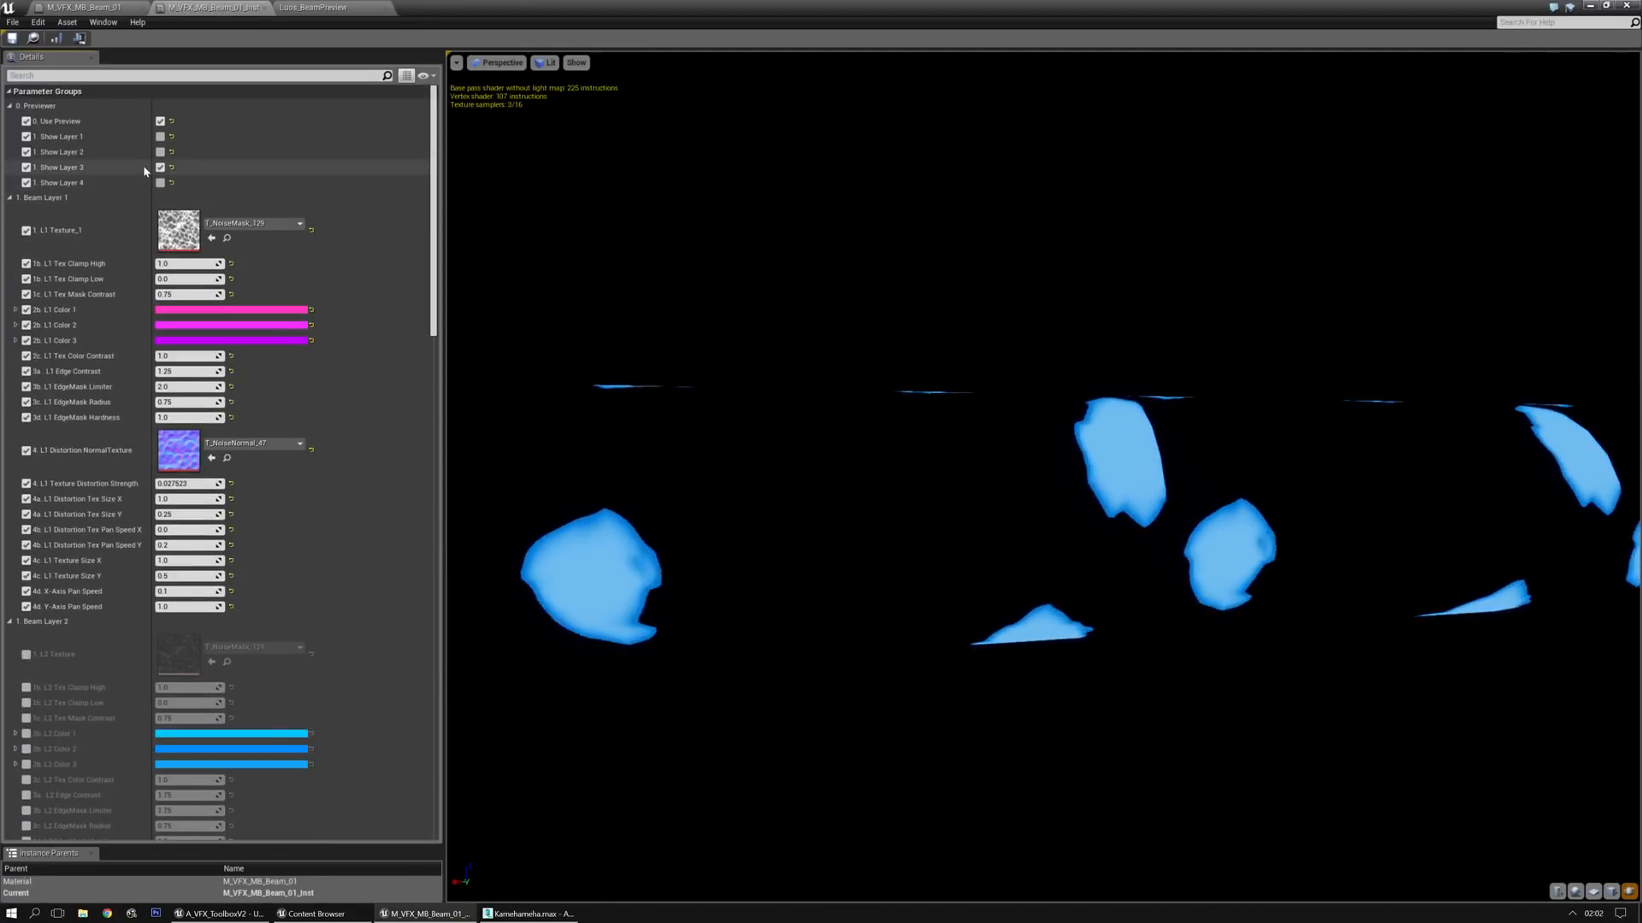
Try other noise textures, including T_NoiseMask_12 and T_NoiseMask_01, as the L4 Mask Texture and settle on T_NoiseMask_121
scroll(228, 530, down, 15)
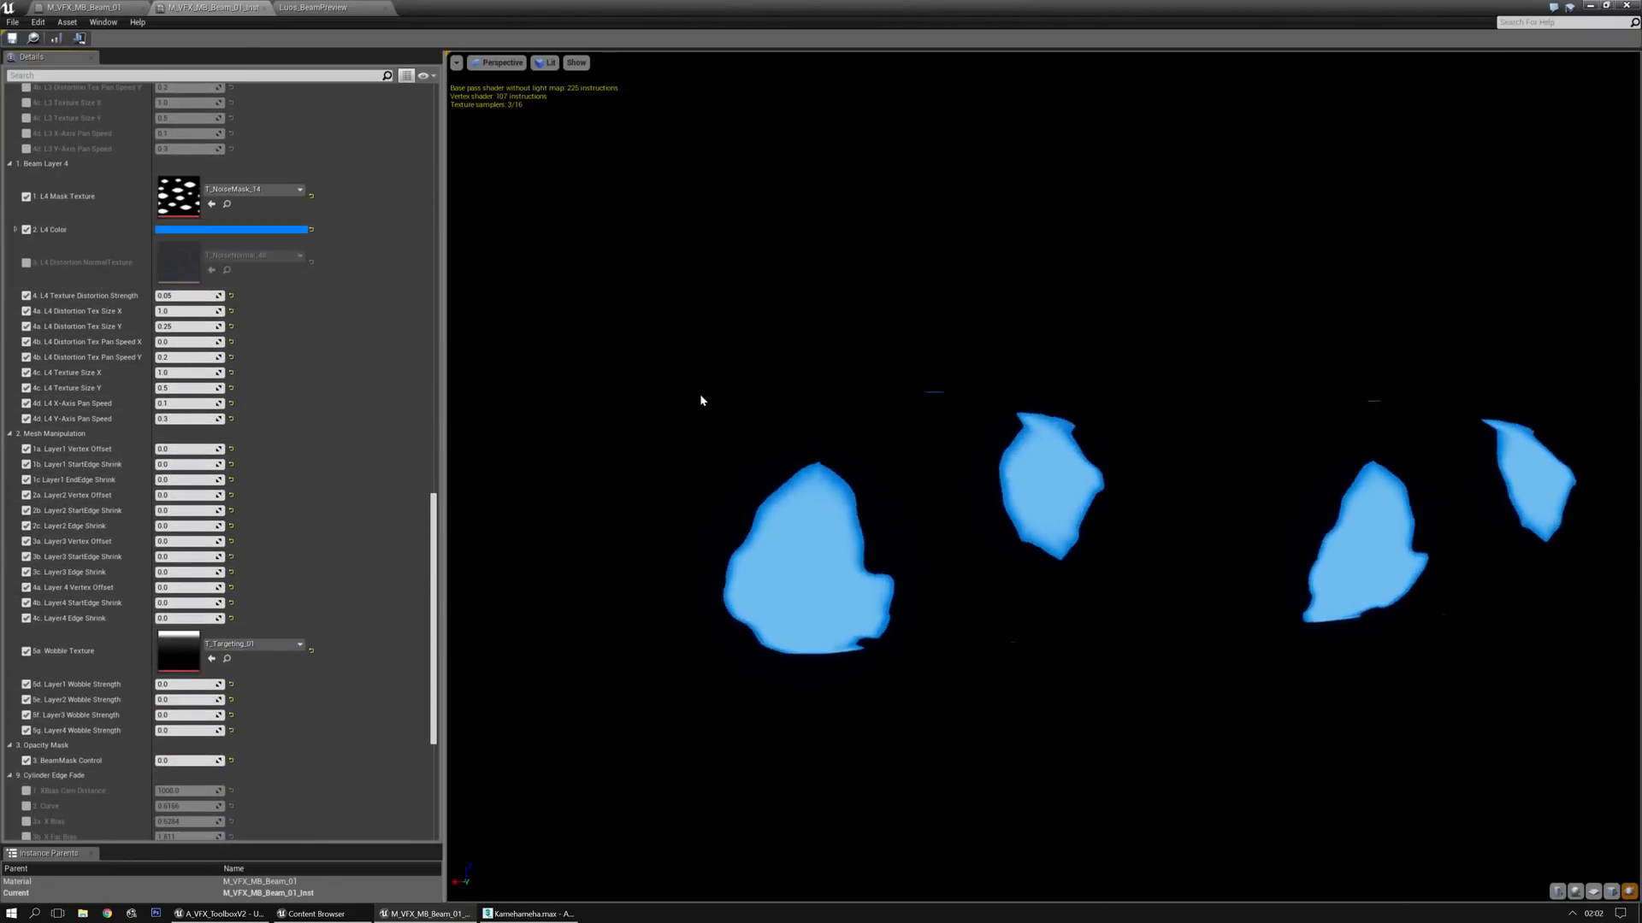
click(212, 205)
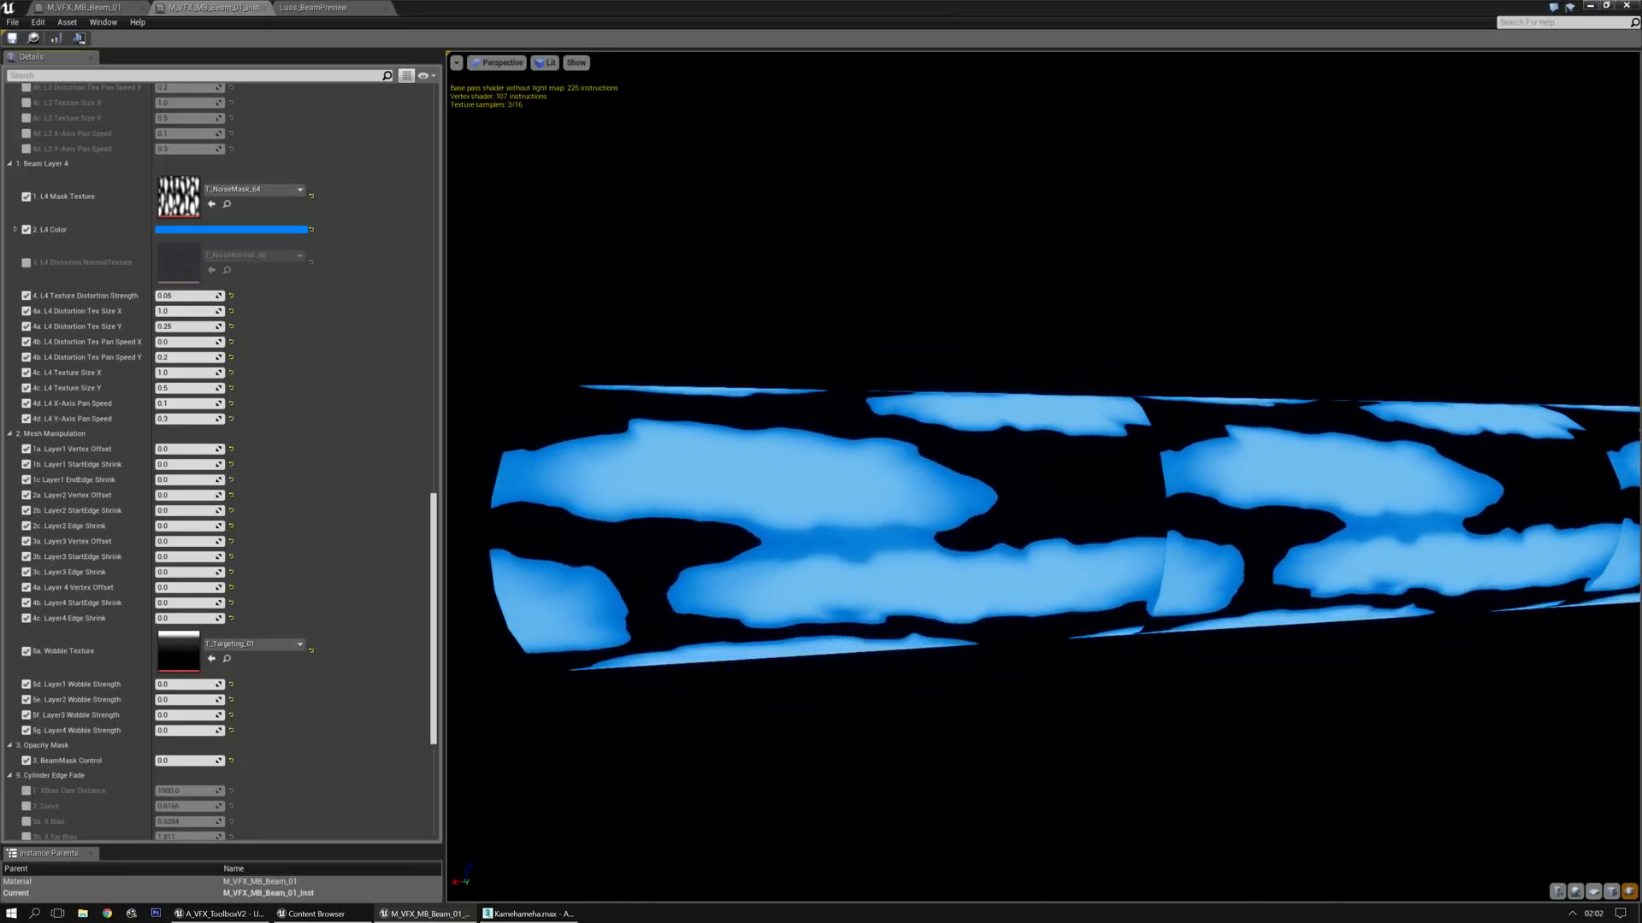
click(210, 205)
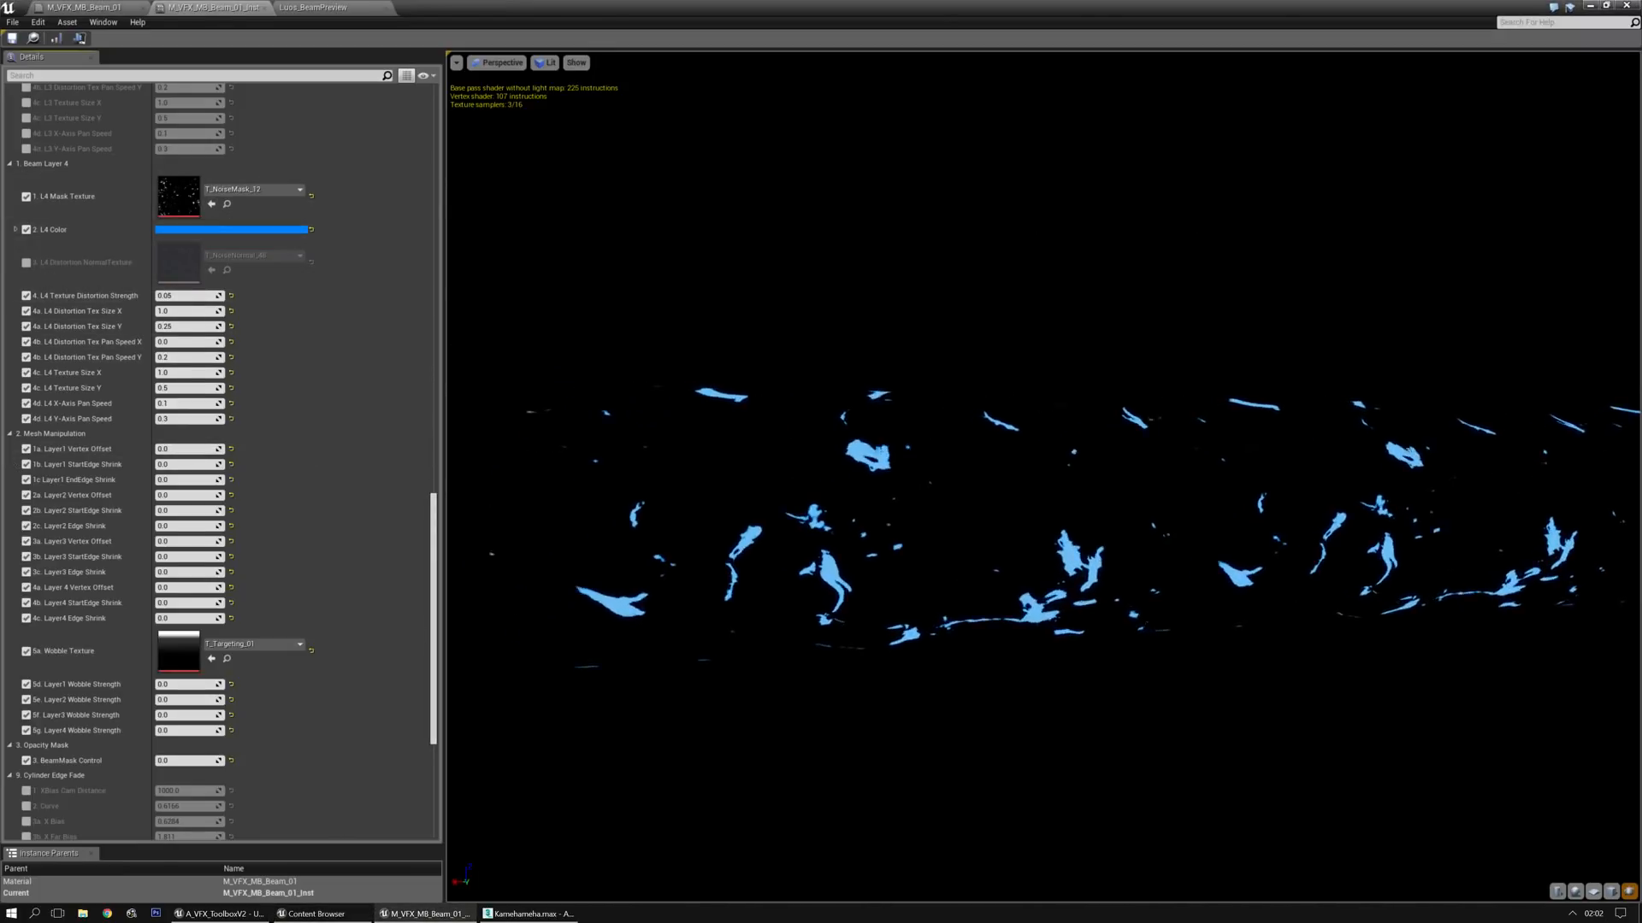
click(211, 207)
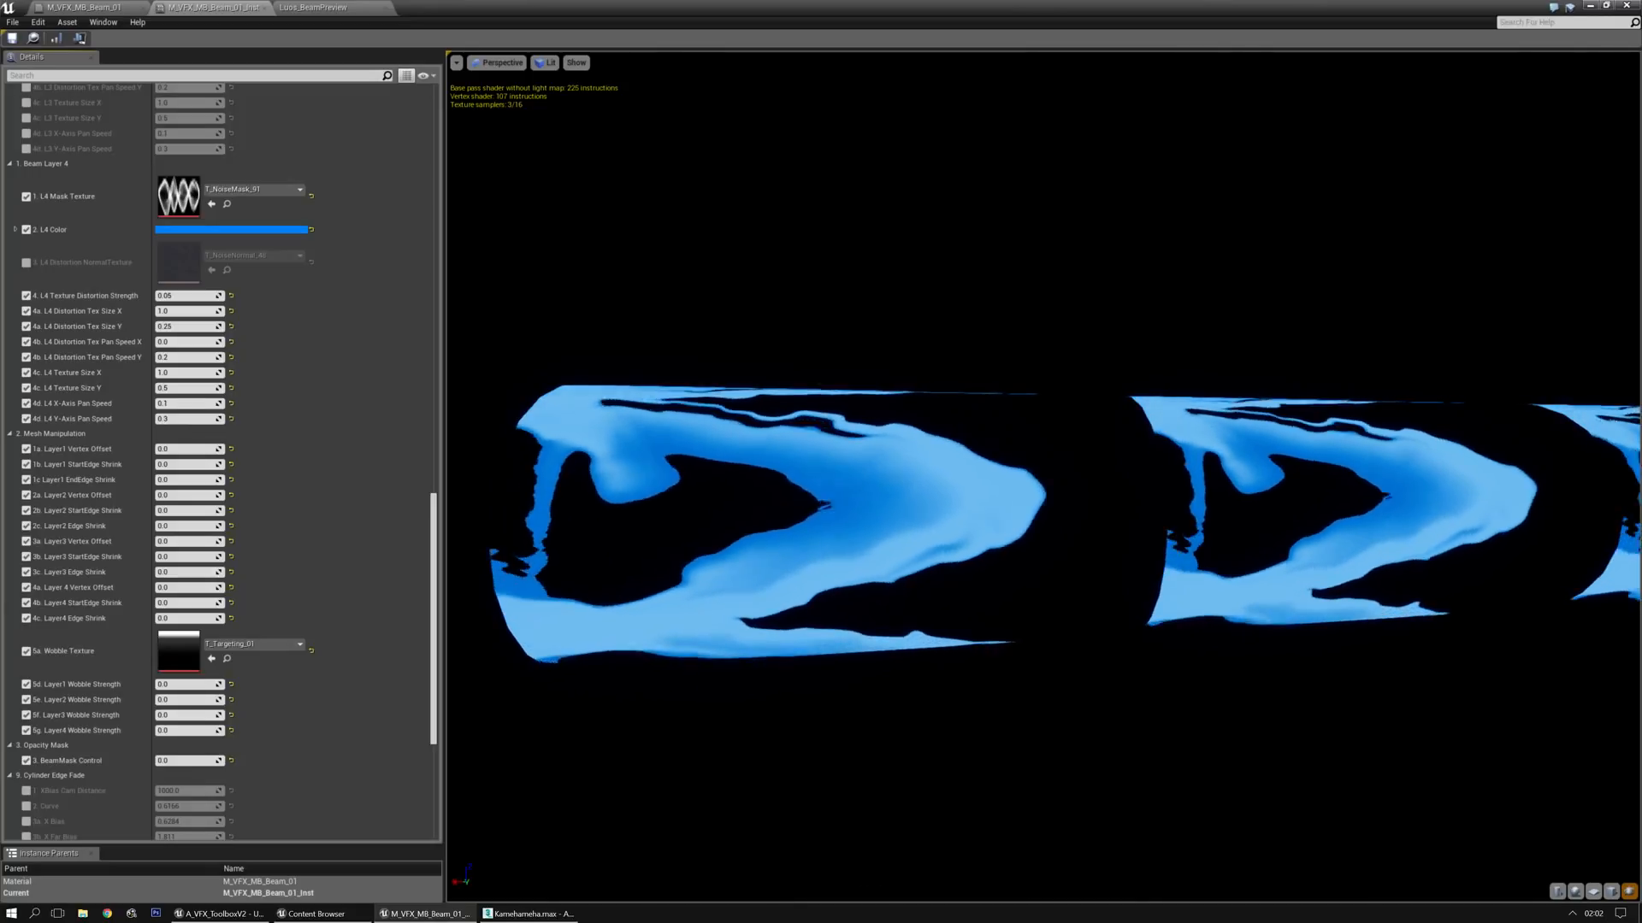
click(211, 204)
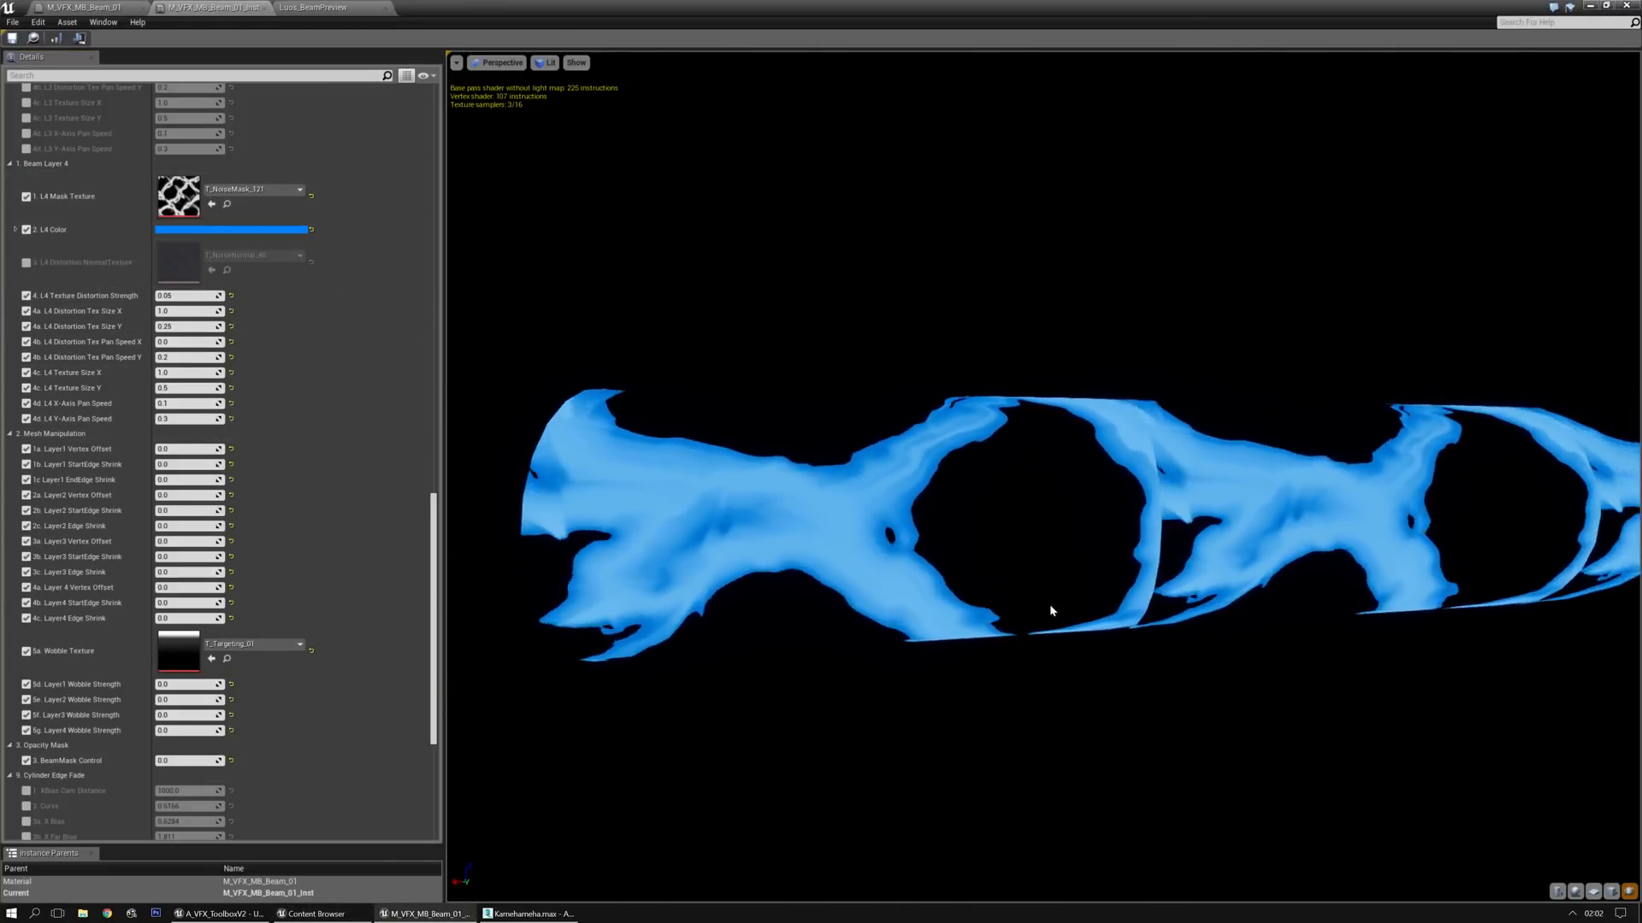
Enable Show Layer 4, 2 and 1 alongside Layer 3 and check the combined beam from several angles
drag(435, 594, 453, 159)
click(160, 183)
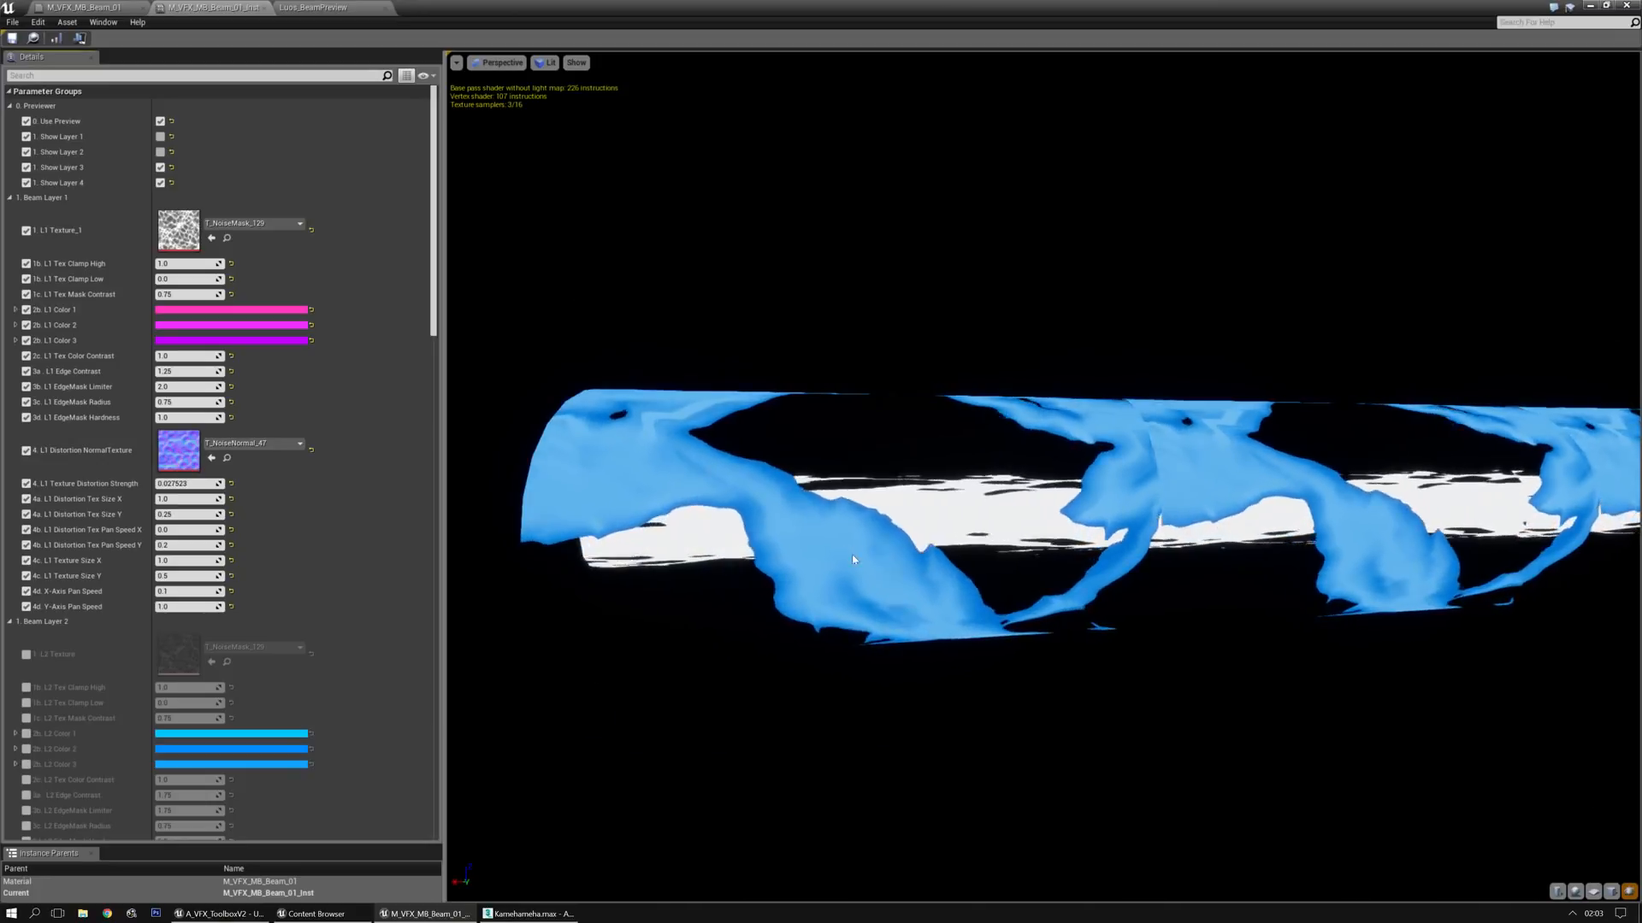
middle_drag(1026, 513, 1214, 530)
mouse_move(1026, 513)
mouse_down()
mouse_move(1128, 517)
mouse_move(1026, 513)
mouse_up()
middle_drag(1061, 631, 769, 631)
scroll(1050, 633, down, 5)
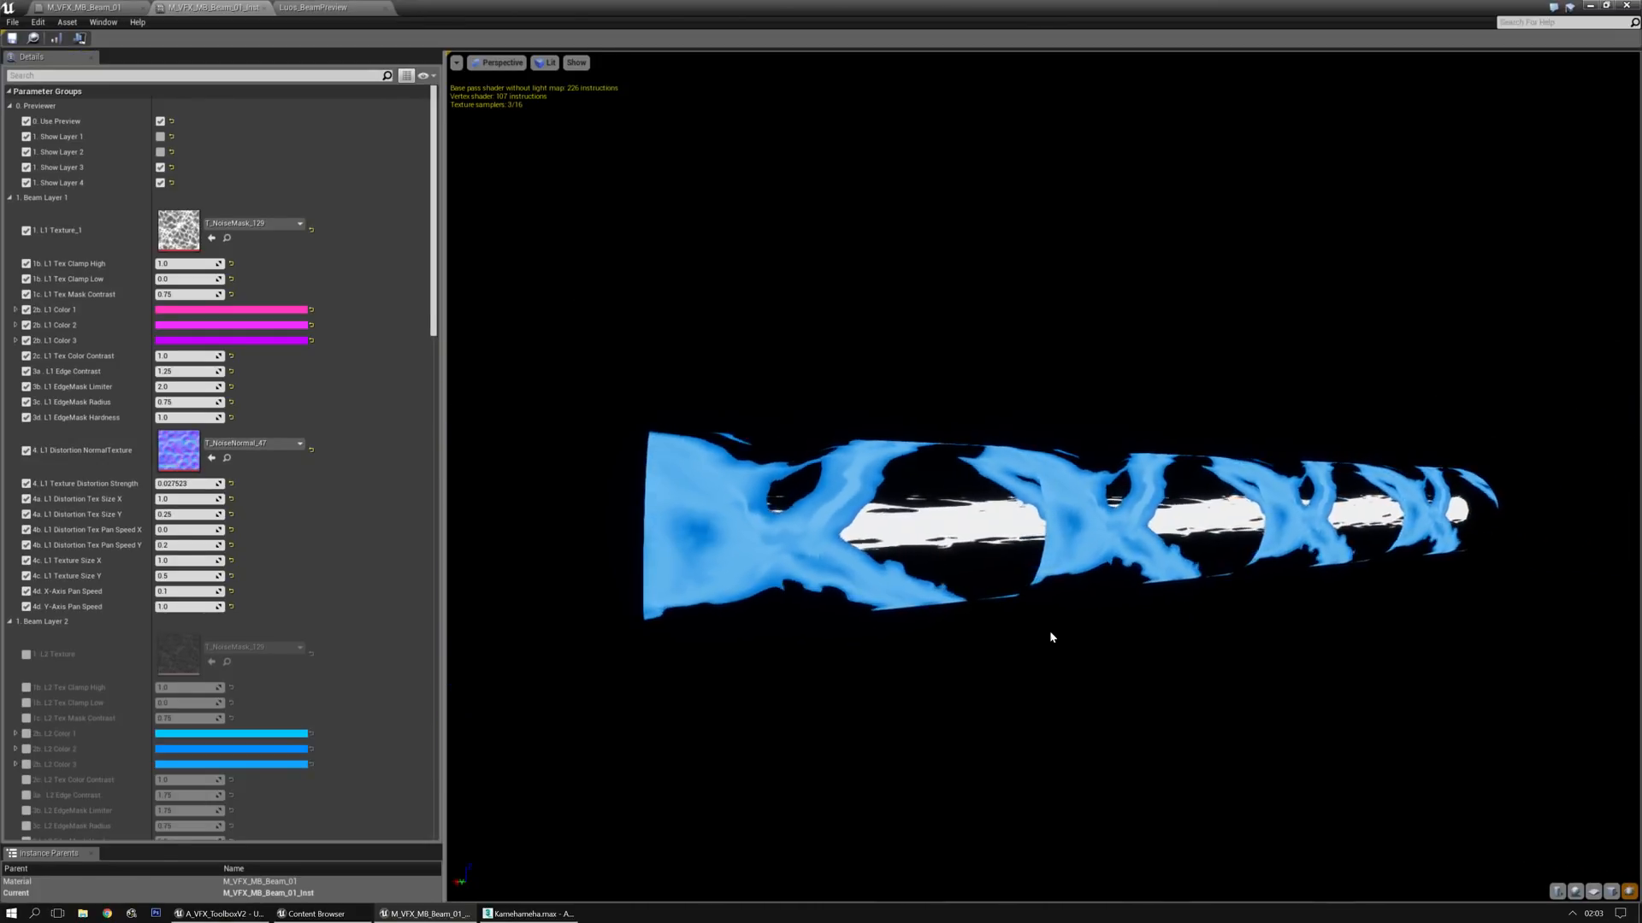
click(159, 152)
click(160, 136)
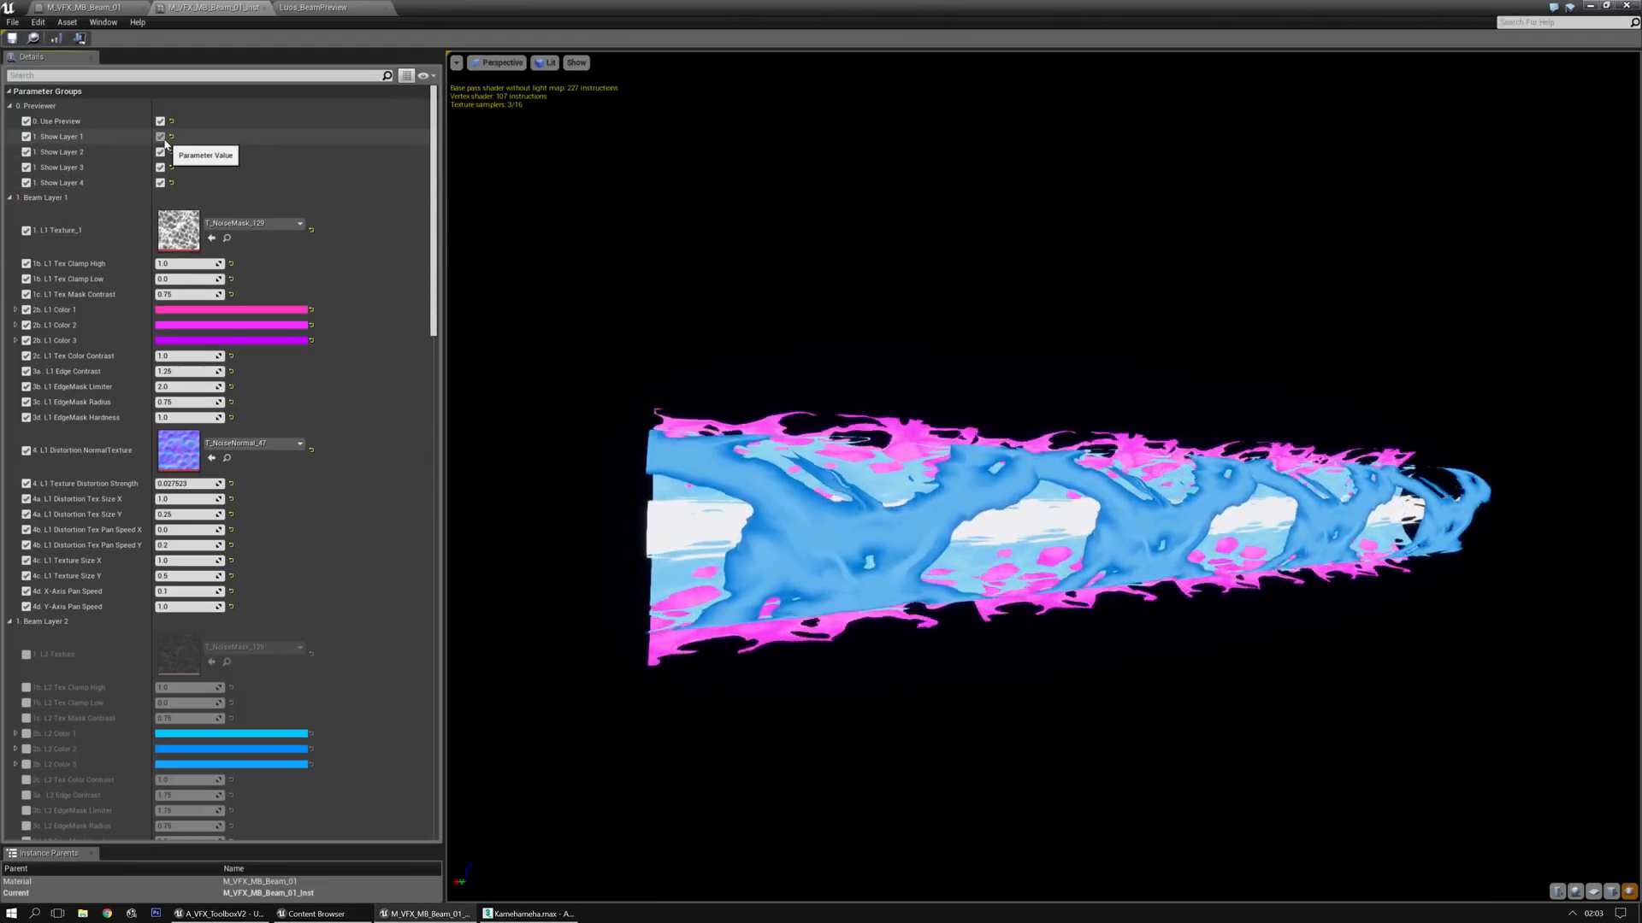
mouse_move(1043, 598)
mouse_down()
mouse_move(1039, 628)
mouse_move(983, 603)
mouse_move(1102, 603)
mouse_move(1018, 601)
mouse_up()
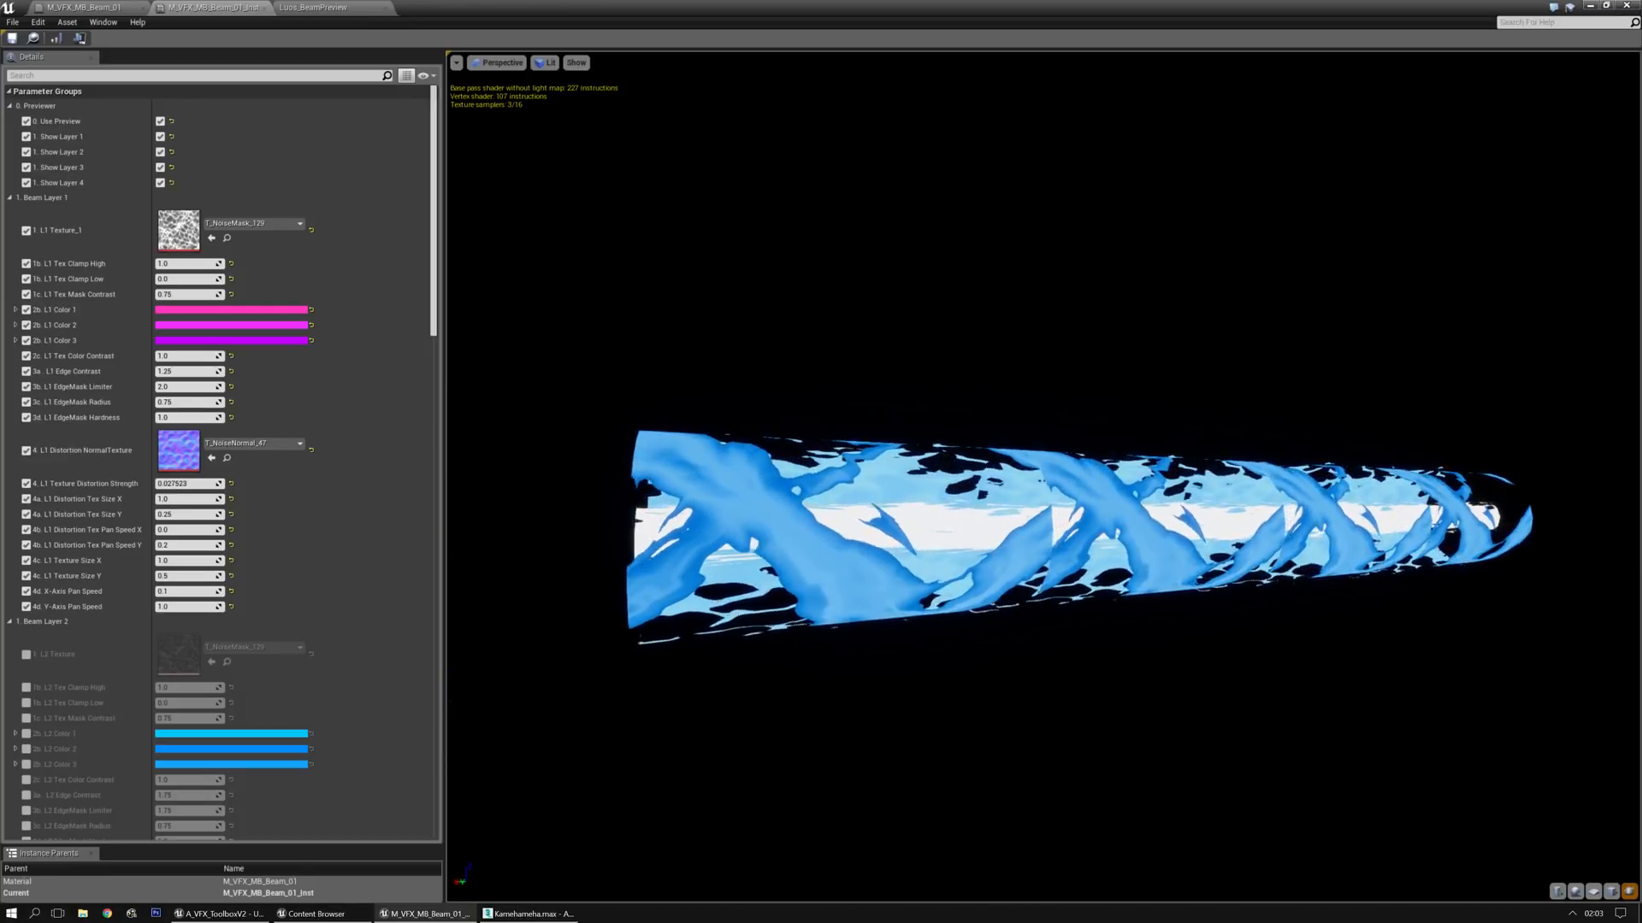
middle_drag(699, 295, 945, 321)
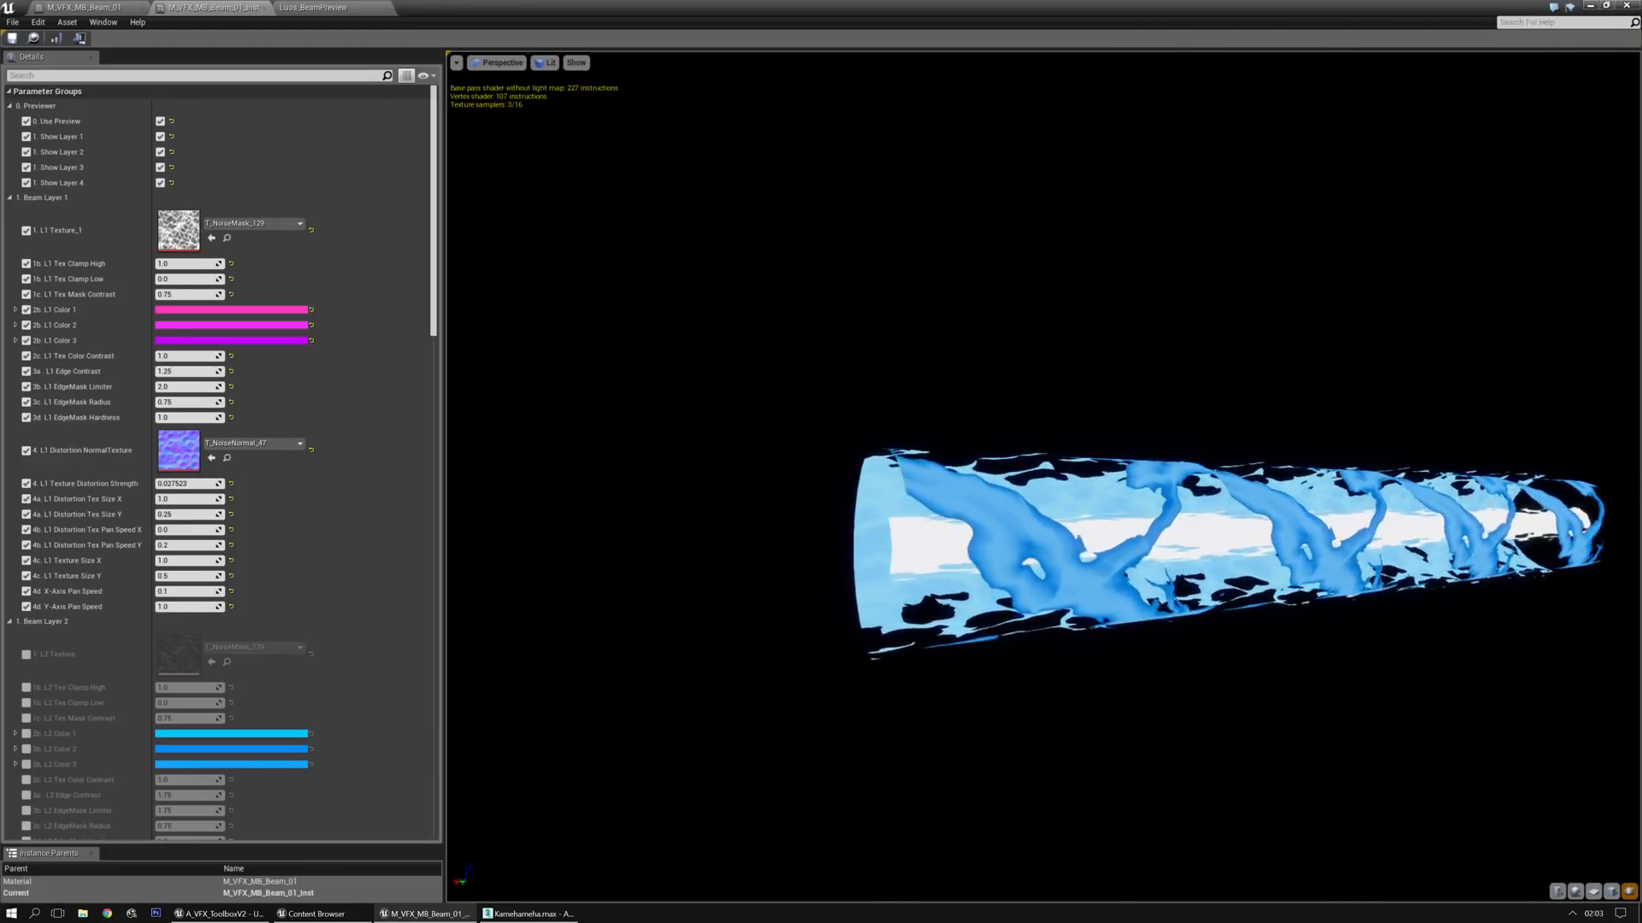
right_drag(700, 295, 699, 359)
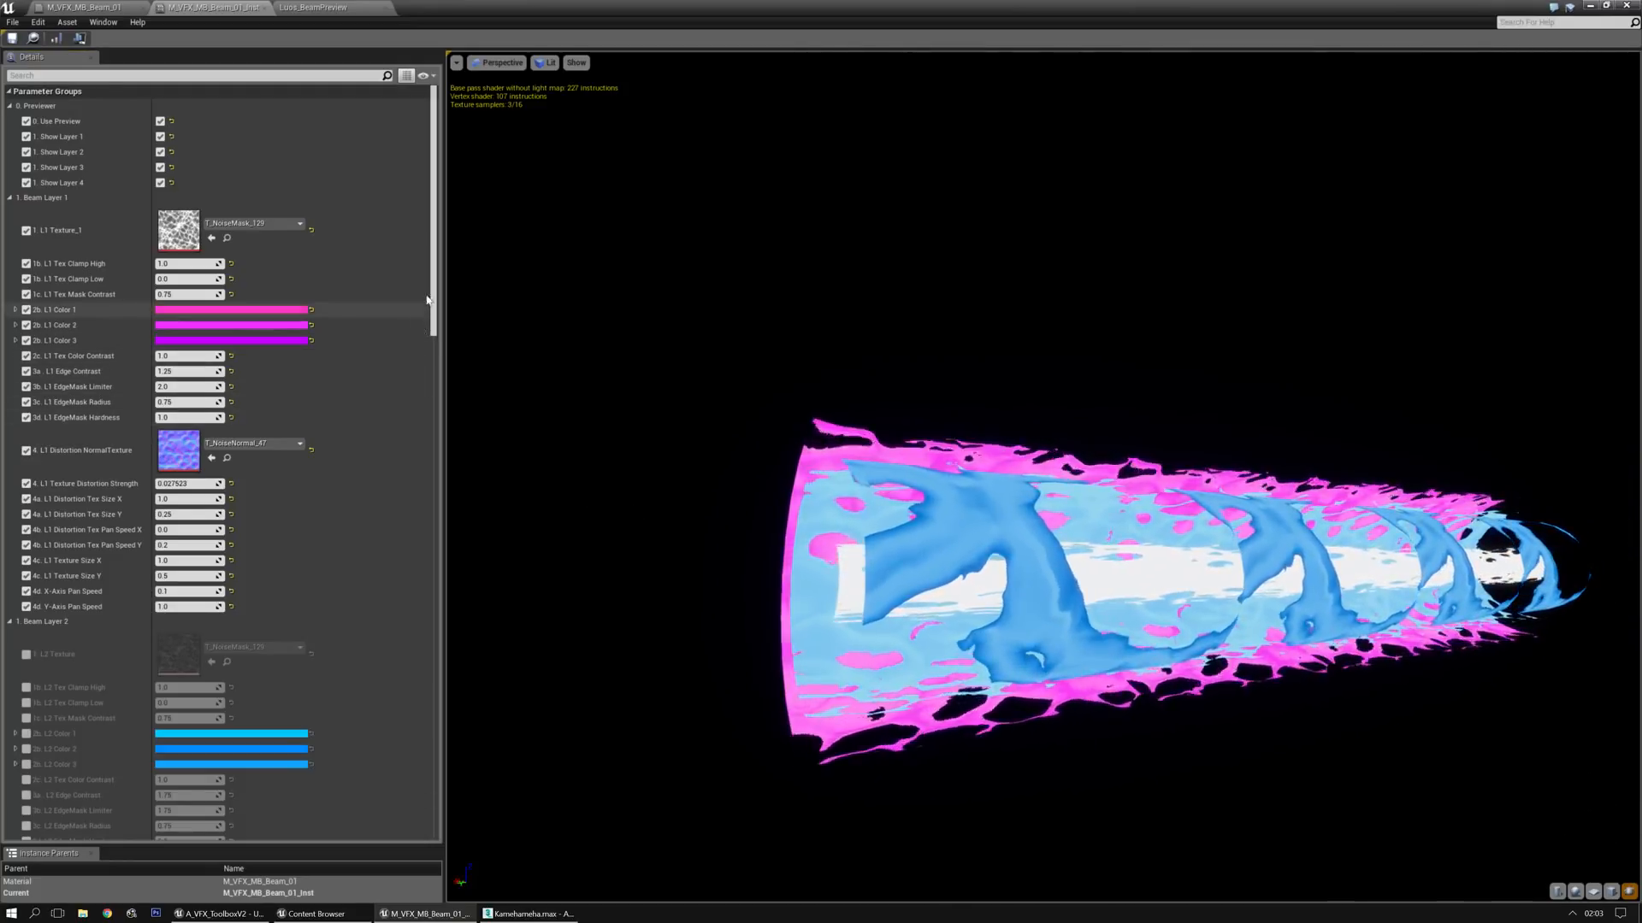
Try Wobble Strengths of about 0.61 for Layer 1, 0.47 for Layer 2, 0.64 for Layer 3 and 0.92 for Layer 4
drag(436, 276, 391, 675)
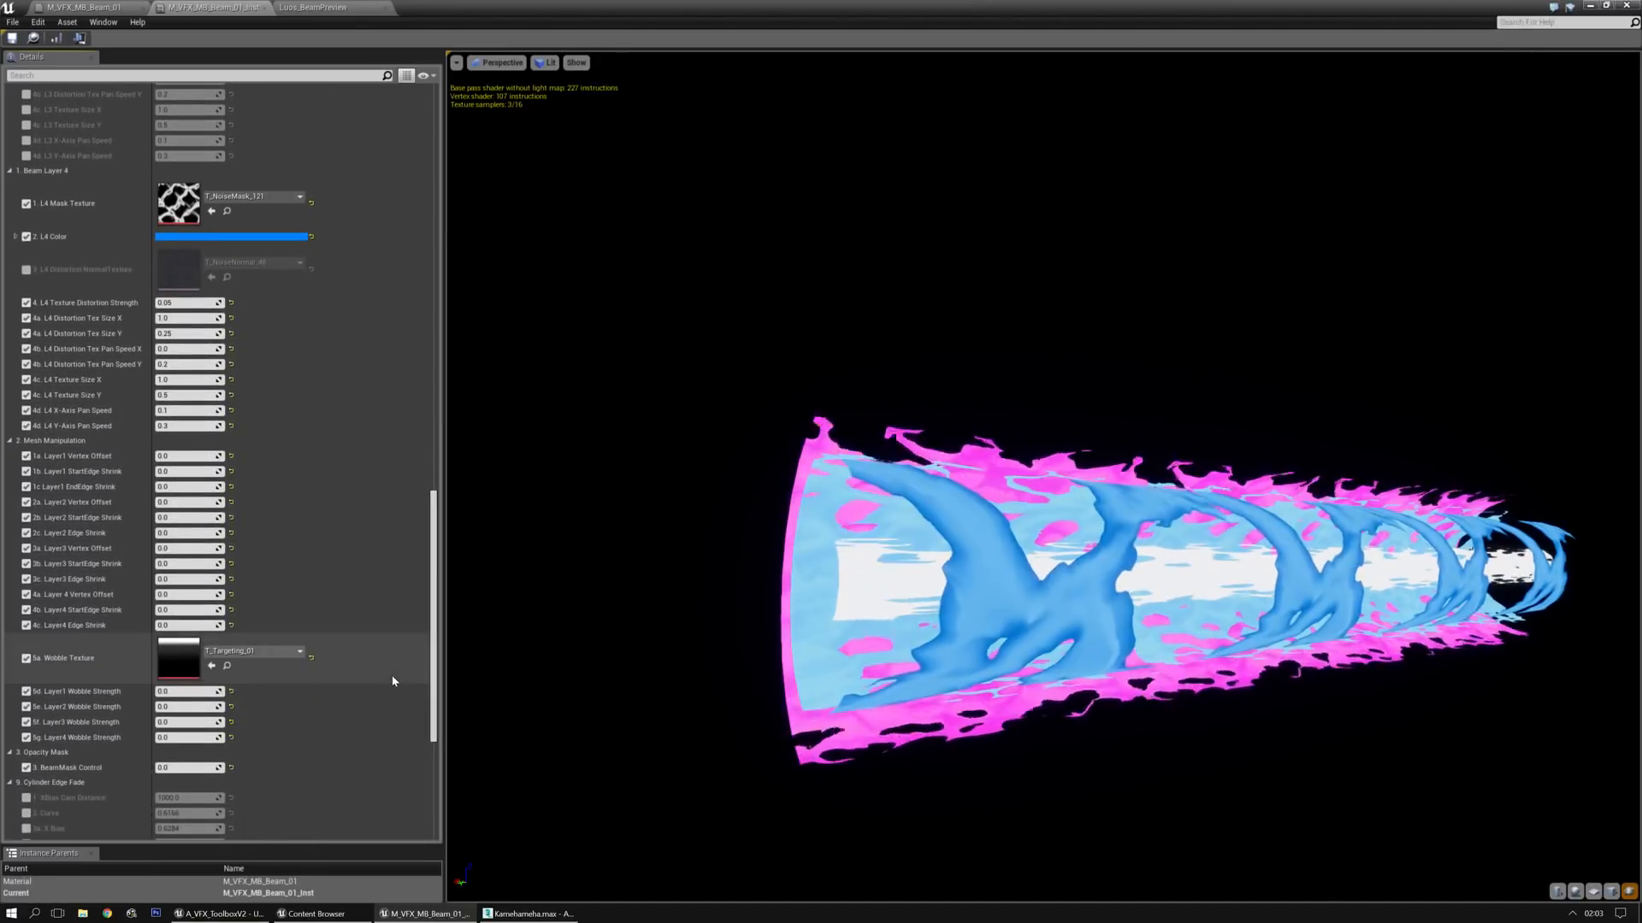
scroll(174, 450, down, 5)
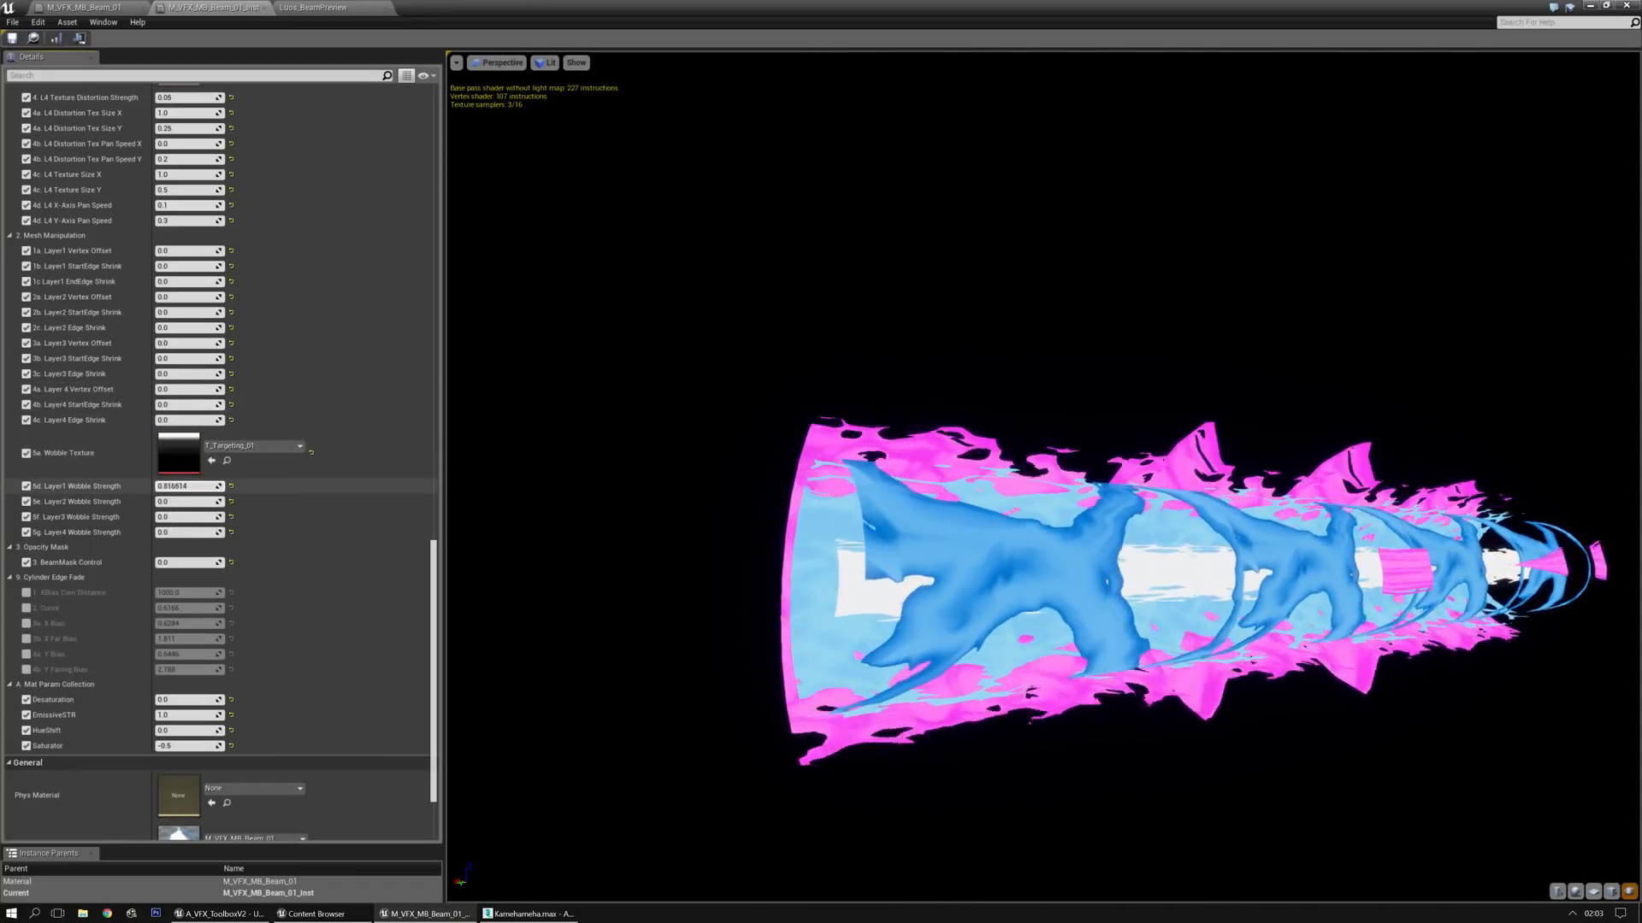
drag(863, 639, 615, 637)
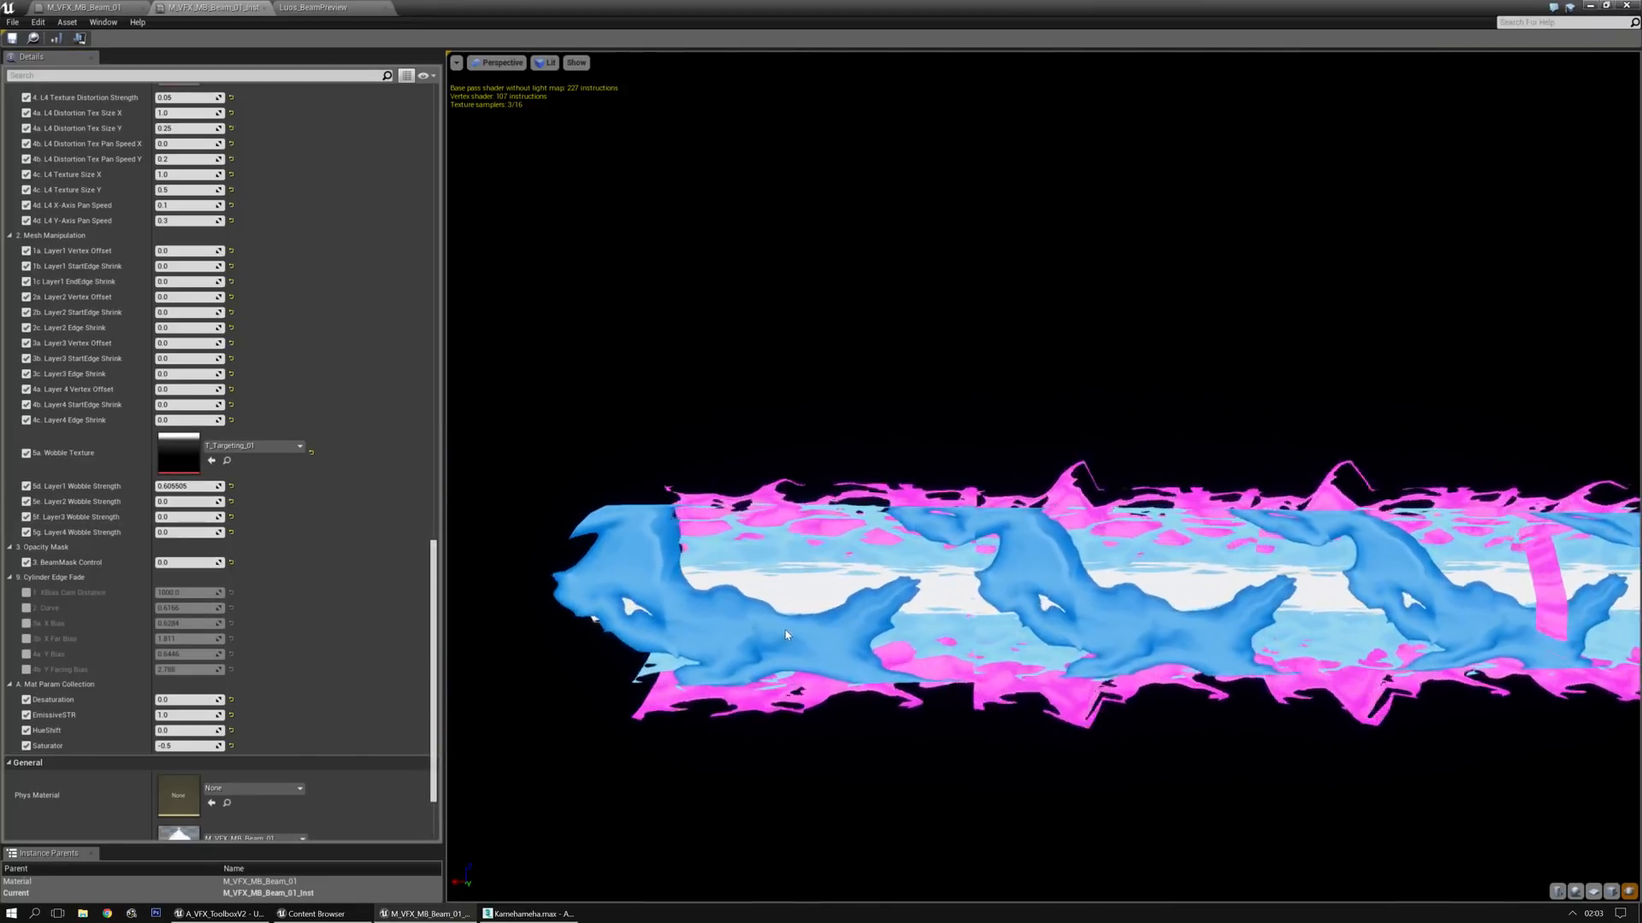
middle_drag(819, 642, 695, 642)
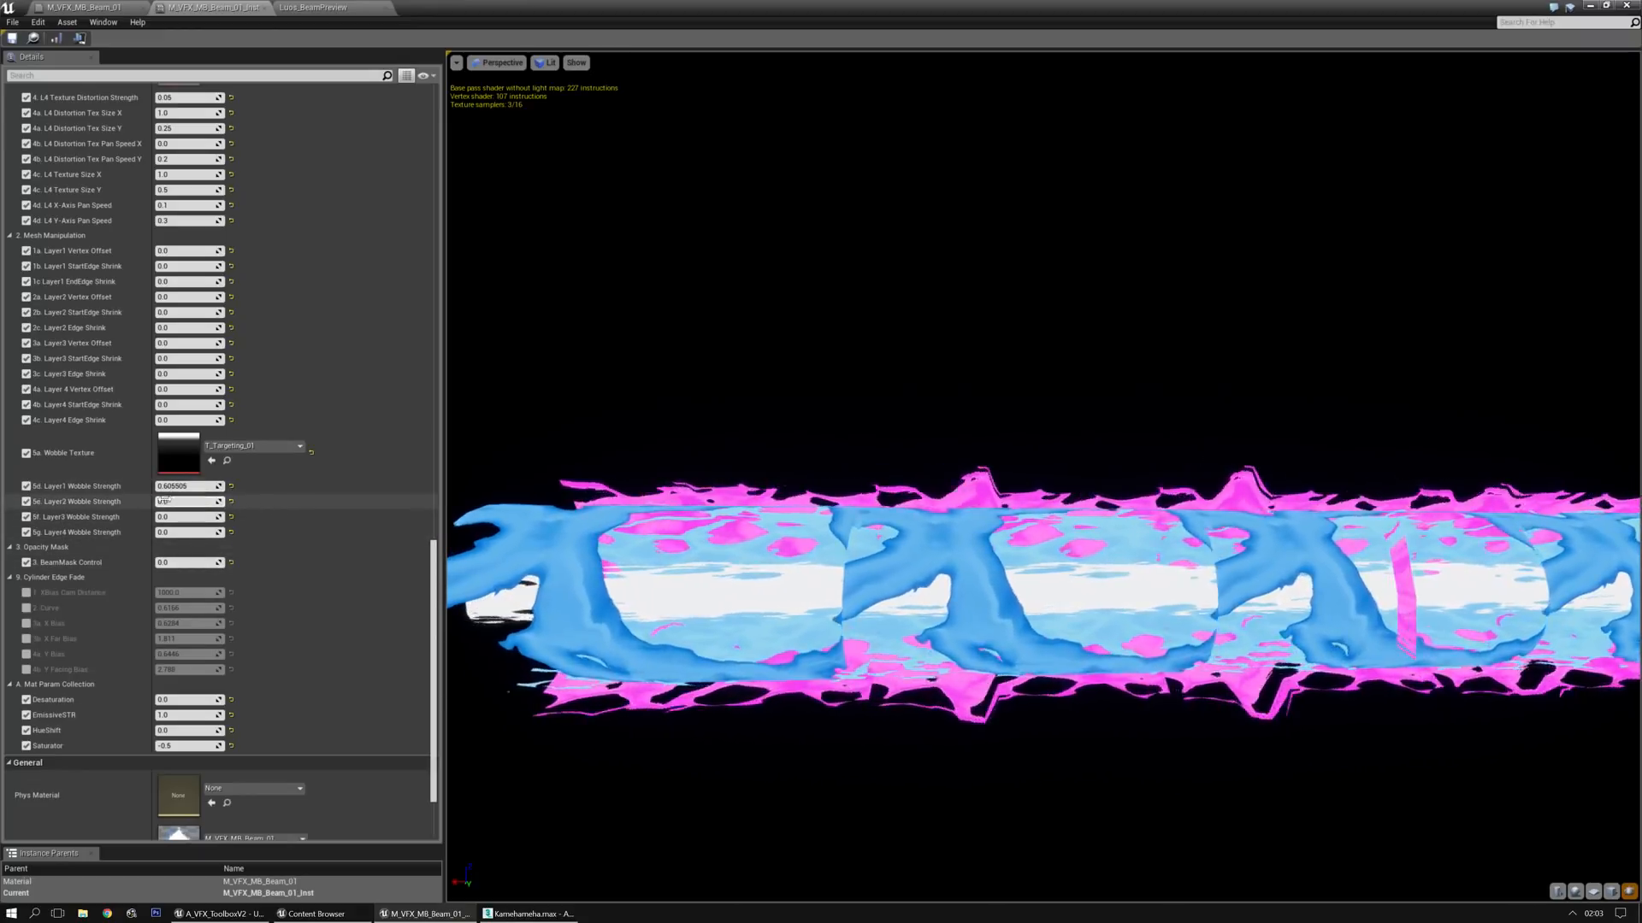
drag(162, 504, 220, 533)
middle_drag(769, 547, 641, 509)
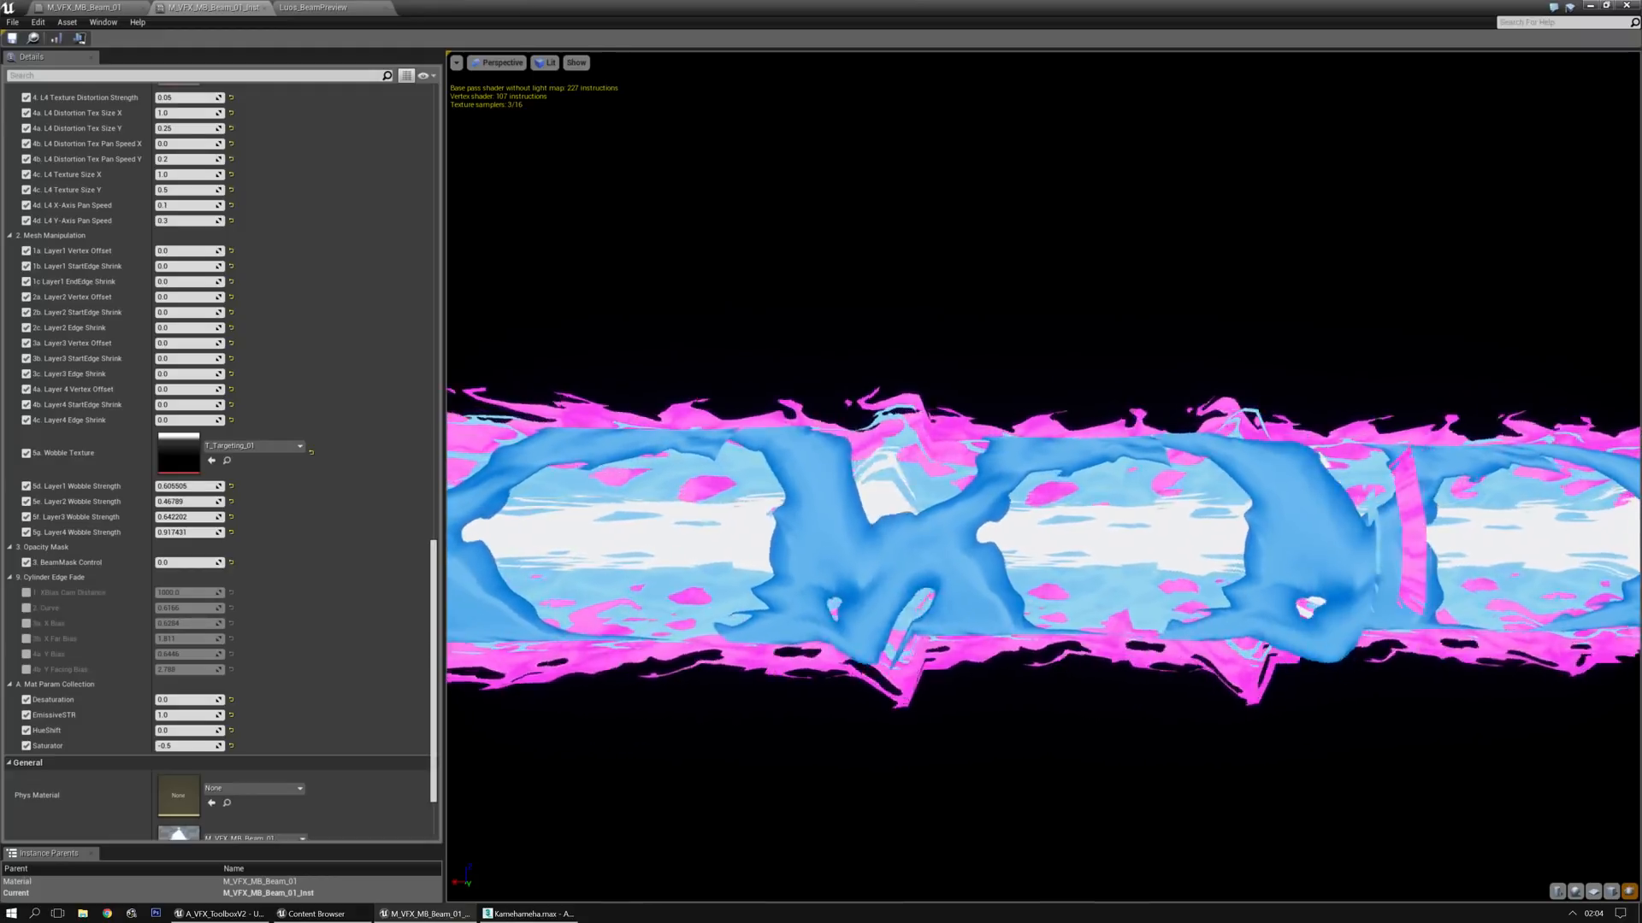
Try T_GlowIceShimmer01 and T_BWB_Gradient_01 from the Gradients folder as the Wobble Texture
key(alt+Tab)
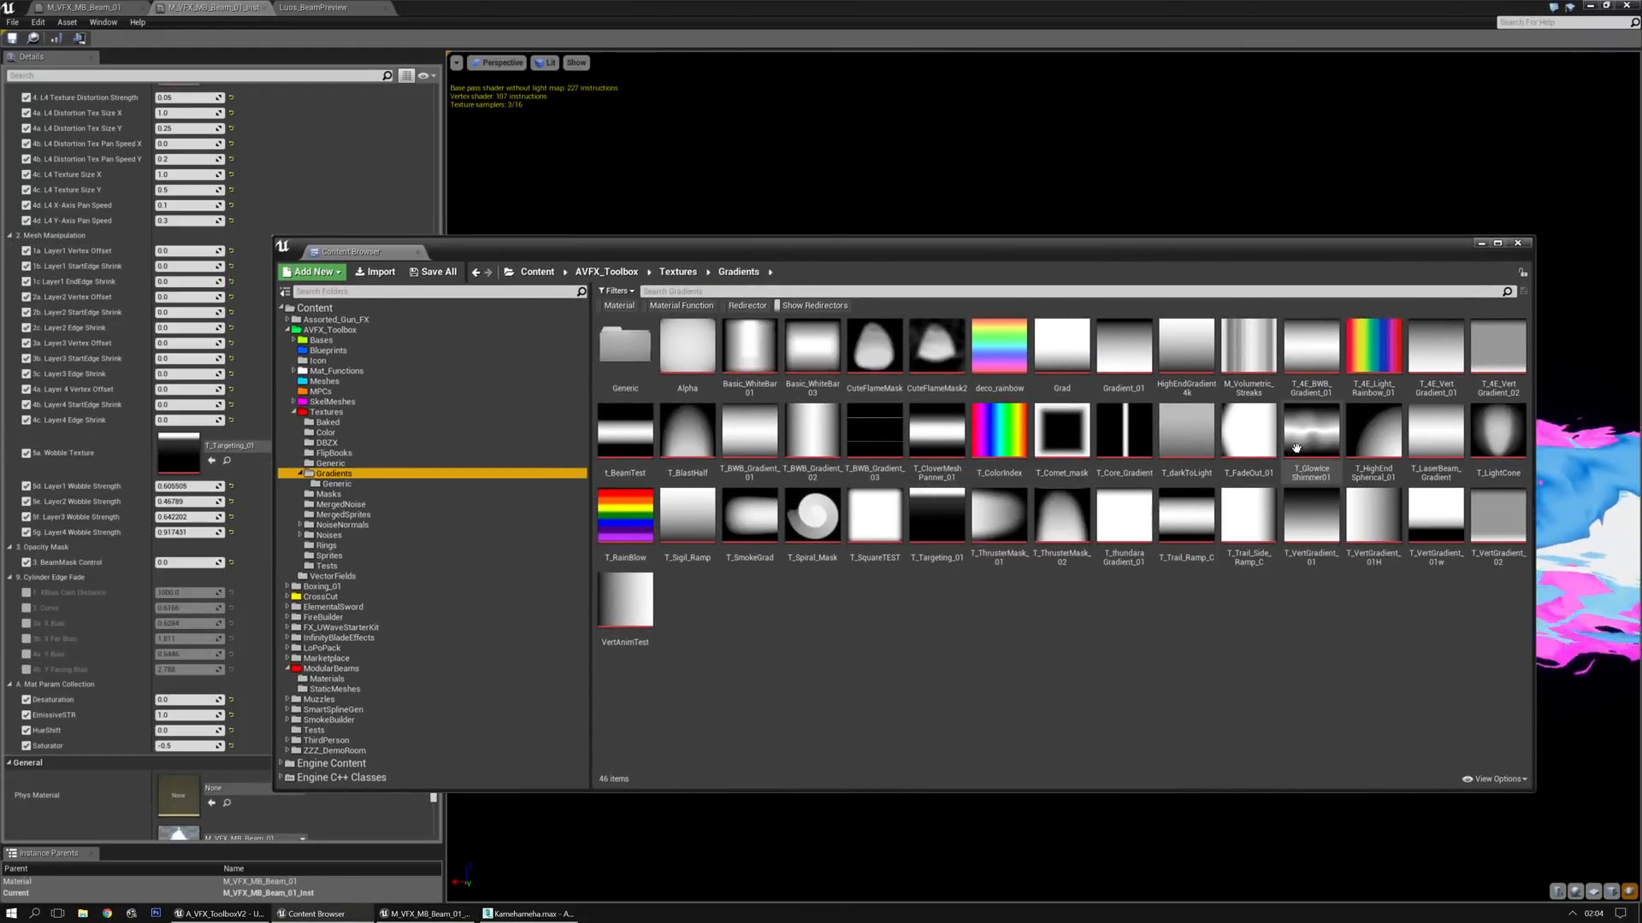
drag(962, 251, 0, 269)
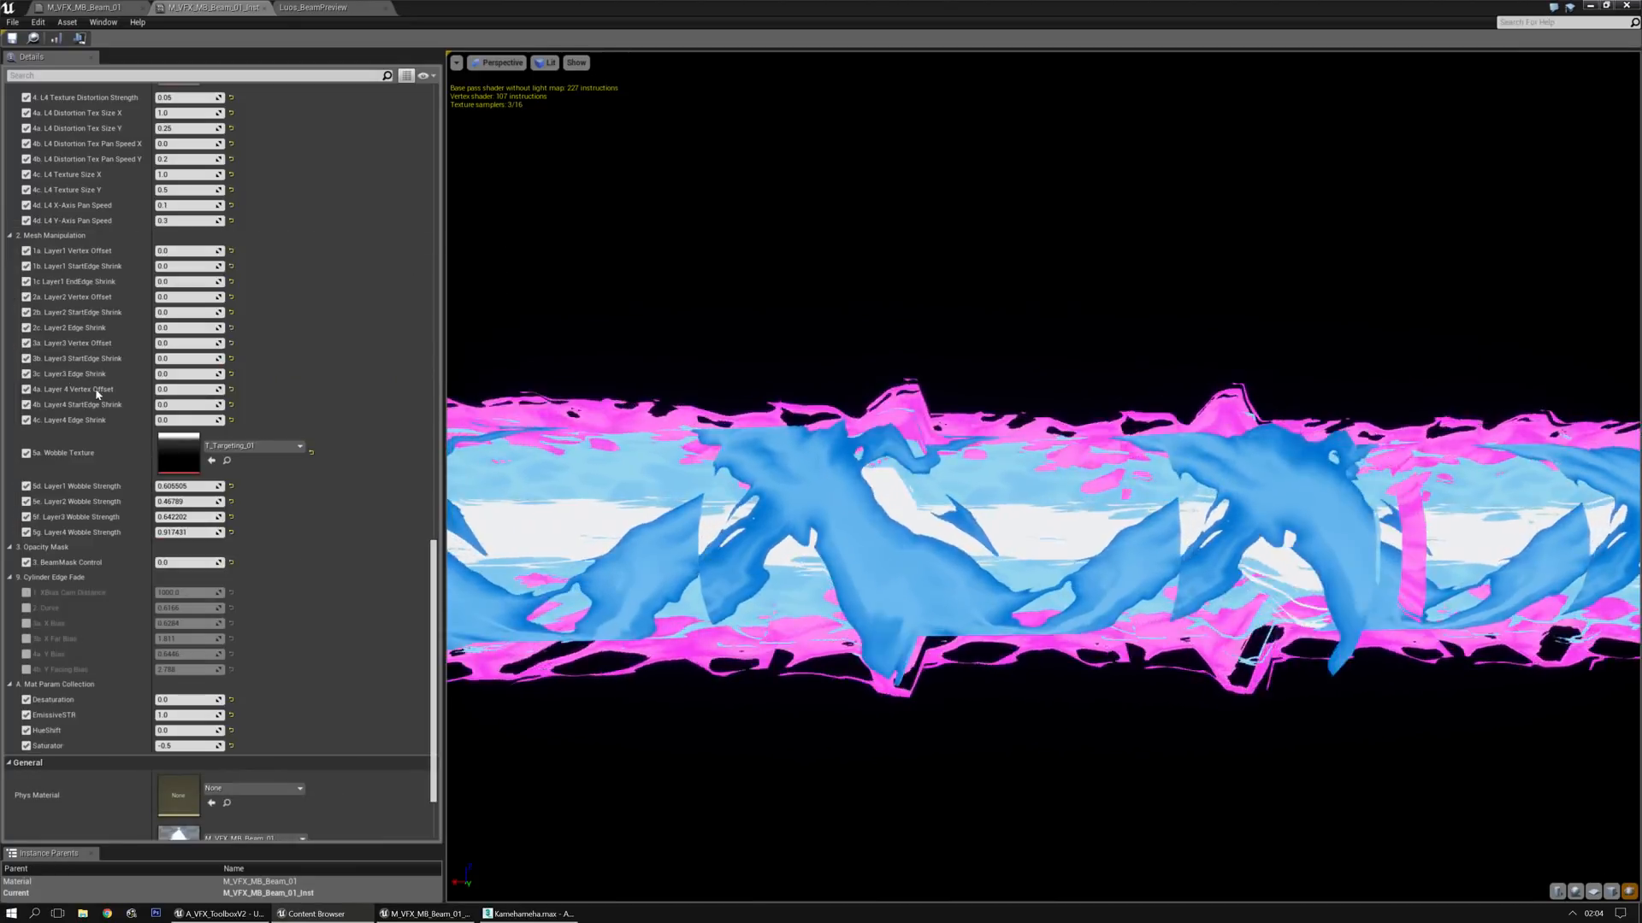
click(212, 462)
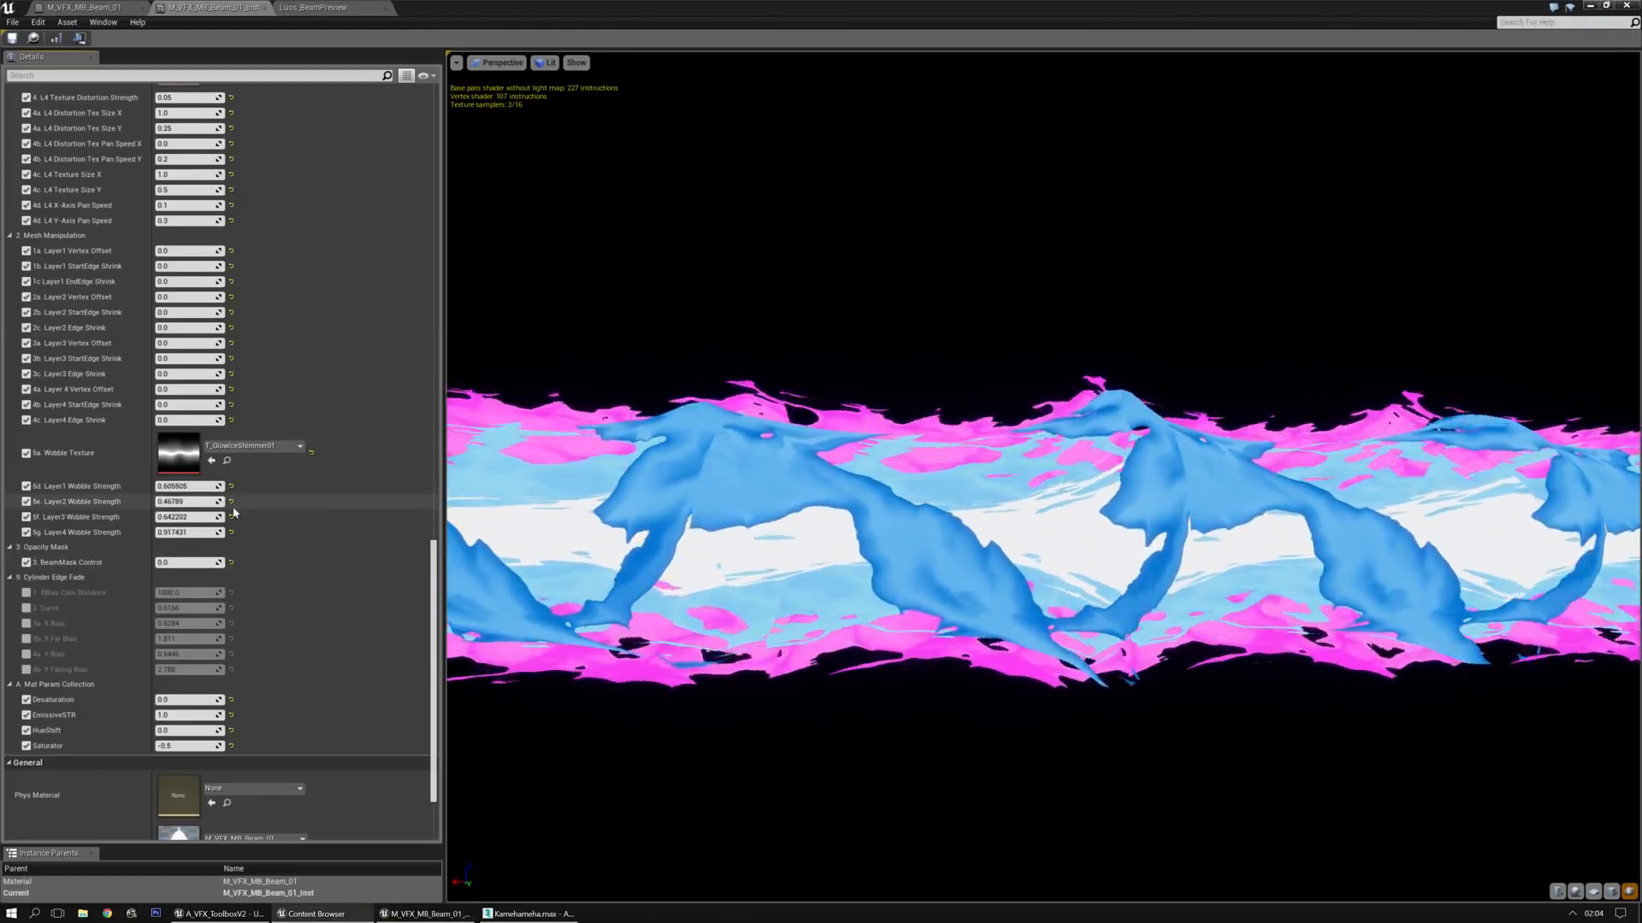
click(213, 463)
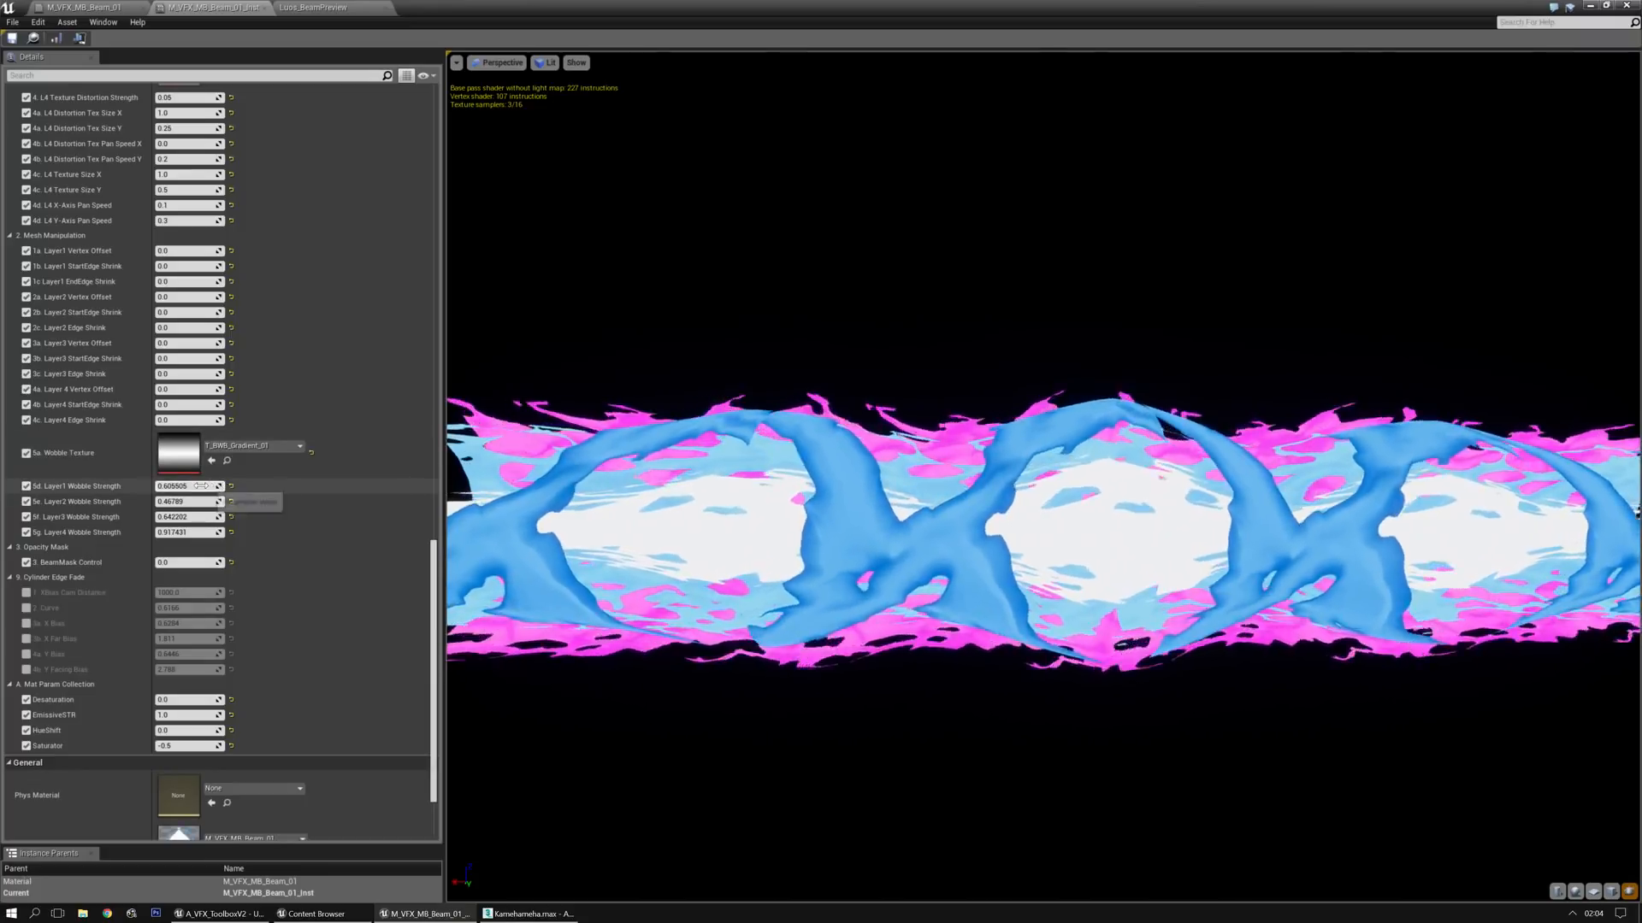
Try Layer 1 Wobble Strengths of about 3.49 and 2.77, with Layer 2 at about 0.33 and Layer 4 at about 1.17
drag(184, 486, 402, 487)
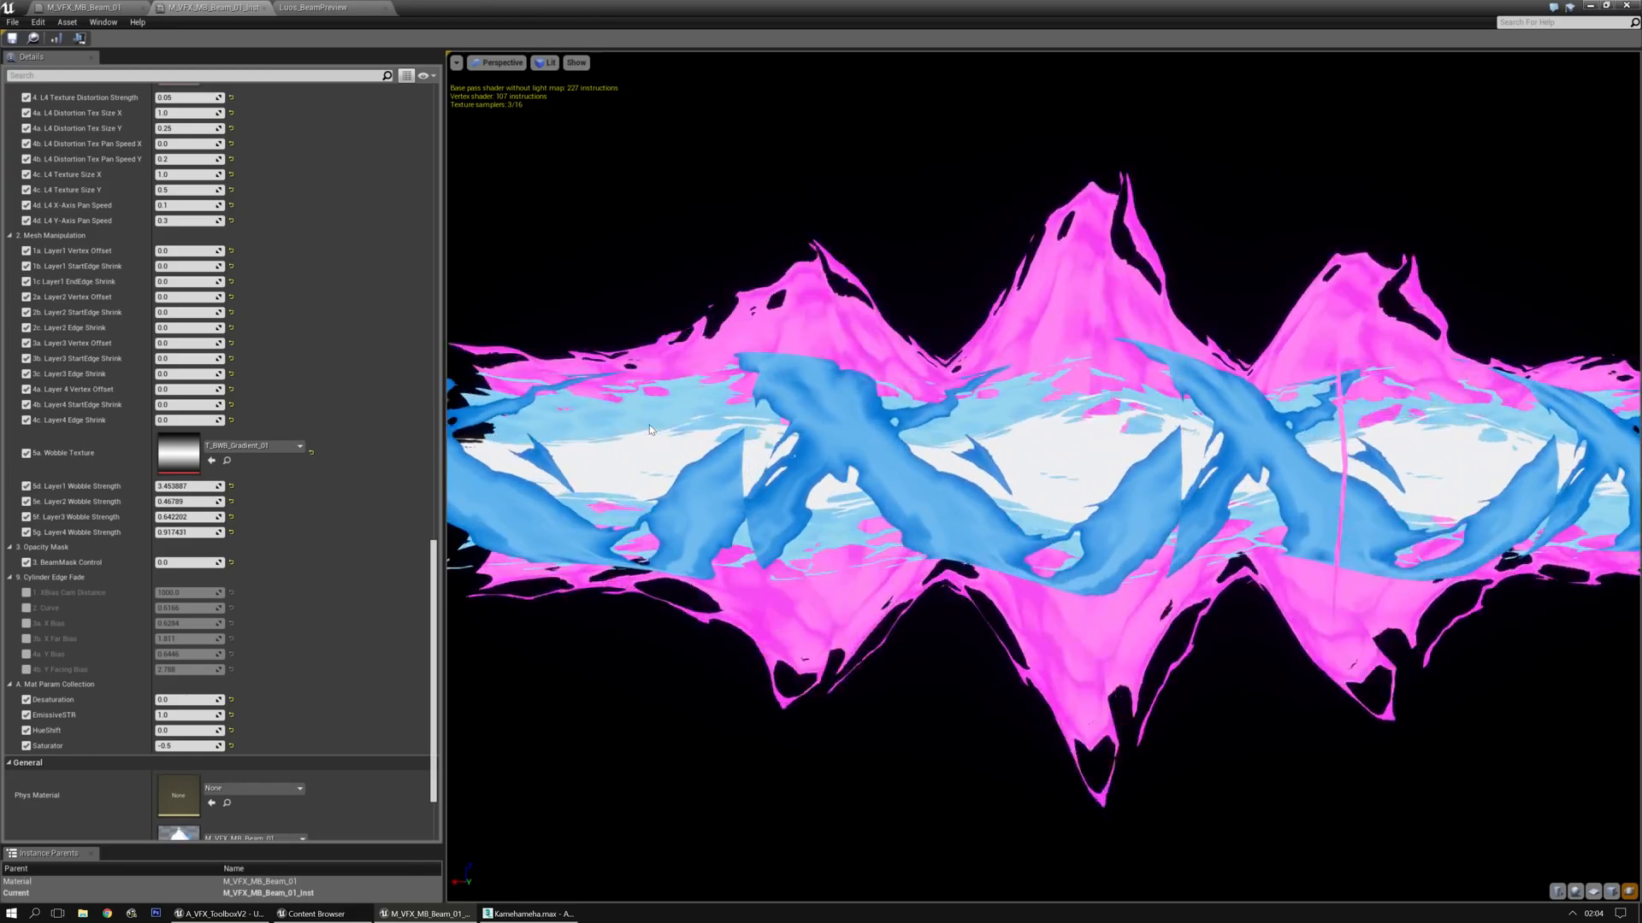
drag(209, 487, 218, 533)
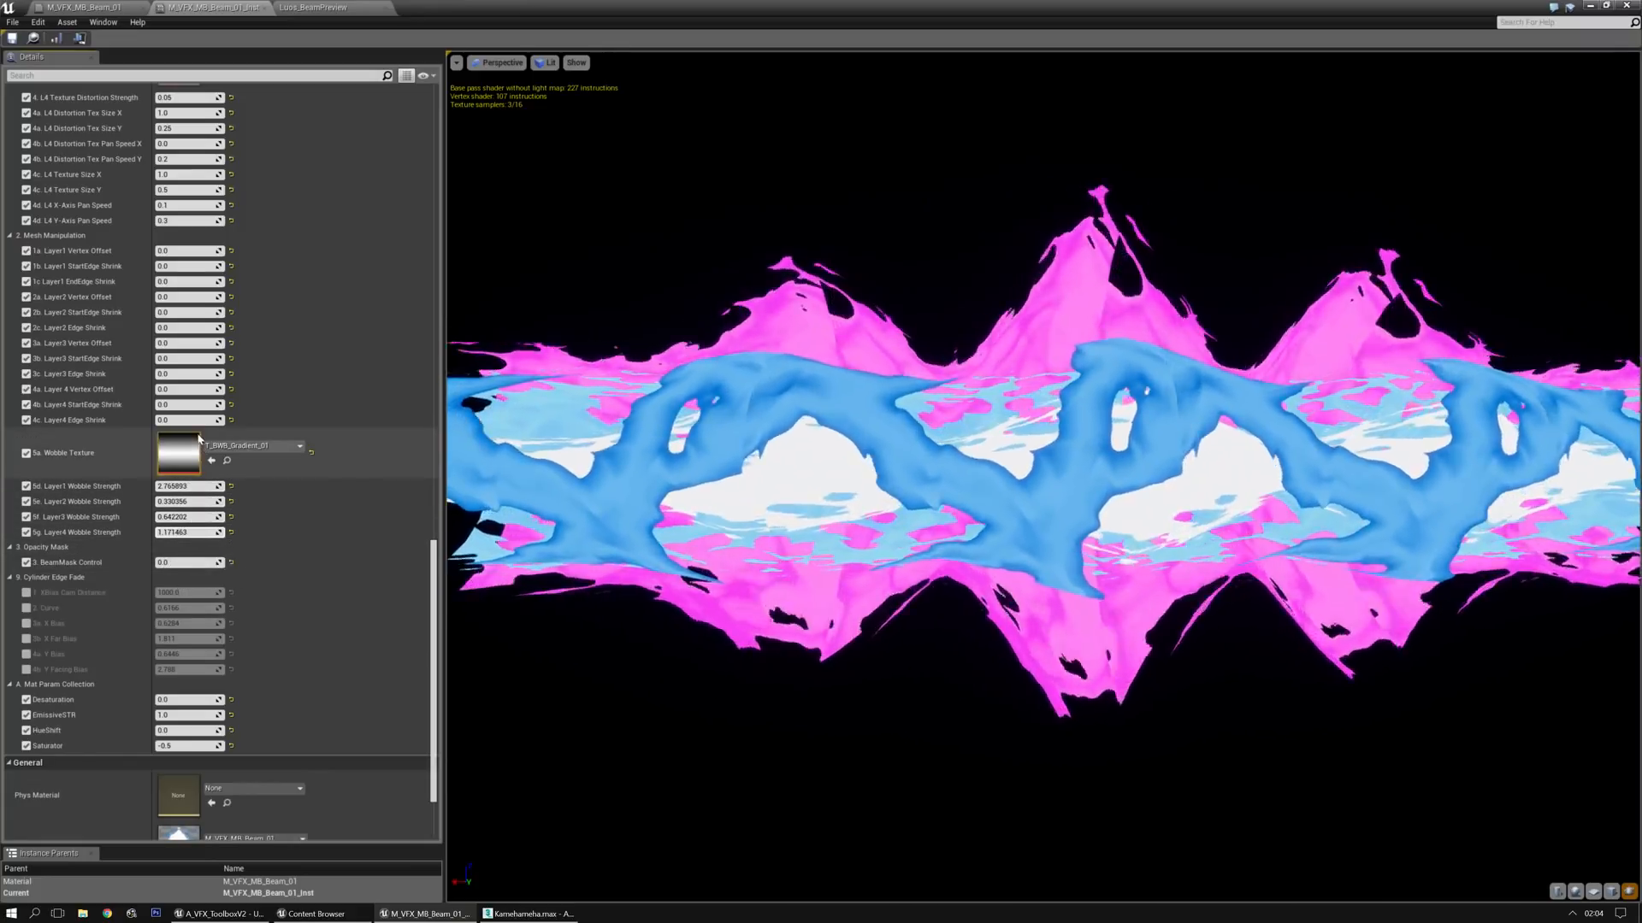
Reset the Wobble Strength of all four layers and the Wobble Texture to their default values
scroll(197, 374, up, 3)
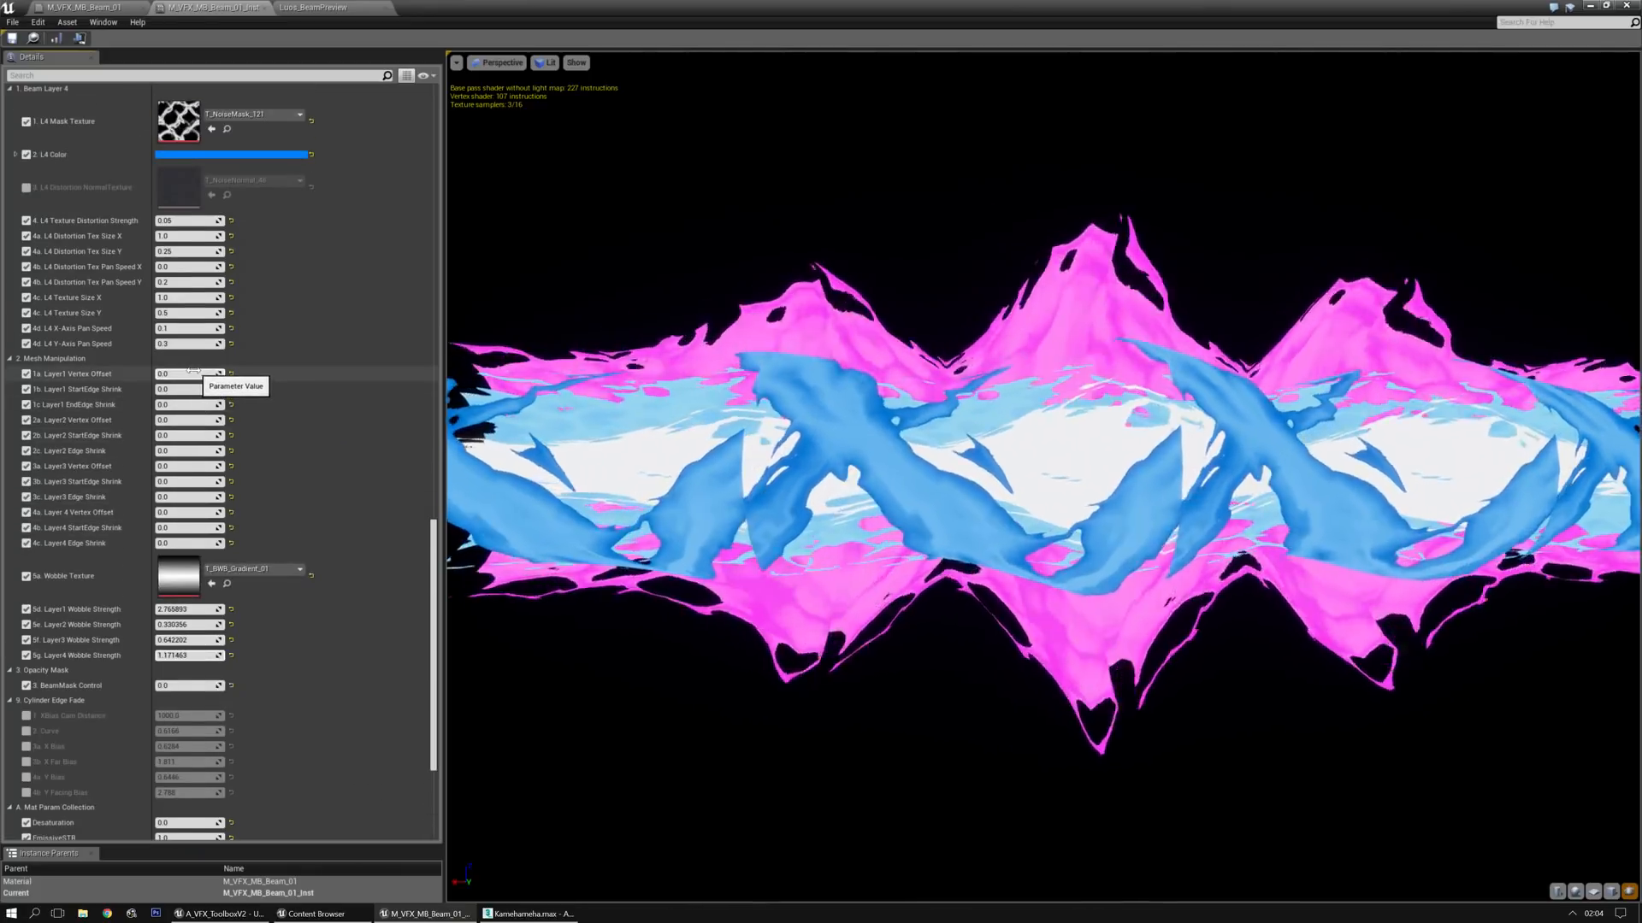
click(231, 609)
click(231, 625)
click(230, 640)
click(232, 656)
click(311, 578)
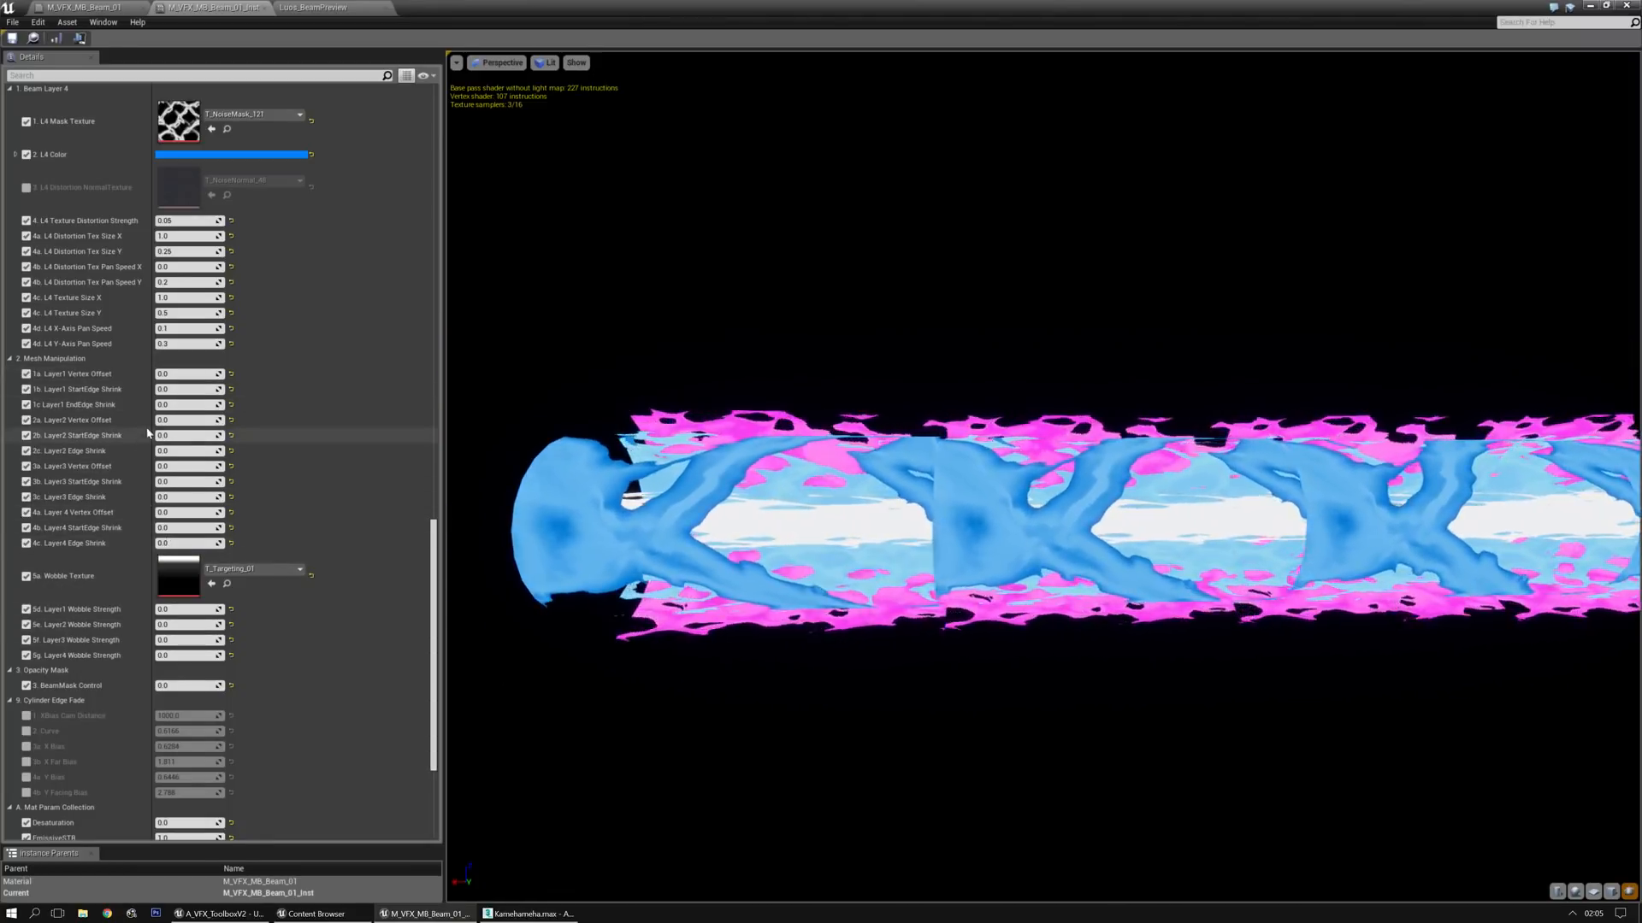
Try a Layer 1 Vertex Offset of about 42.05 and inspect the beam end-on and from the side
drag(188, 374, 258, 373)
mouse_move(770, 461)
mouse_down()
mouse_move(940, 462)
mouse_move(770, 462)
mouse_up()
mouse_move(888, 554)
right_down()
mouse_move(888, 453)
mouse_move(888, 521)
right_up()
middle_drag(887, 554, 1223, 649)
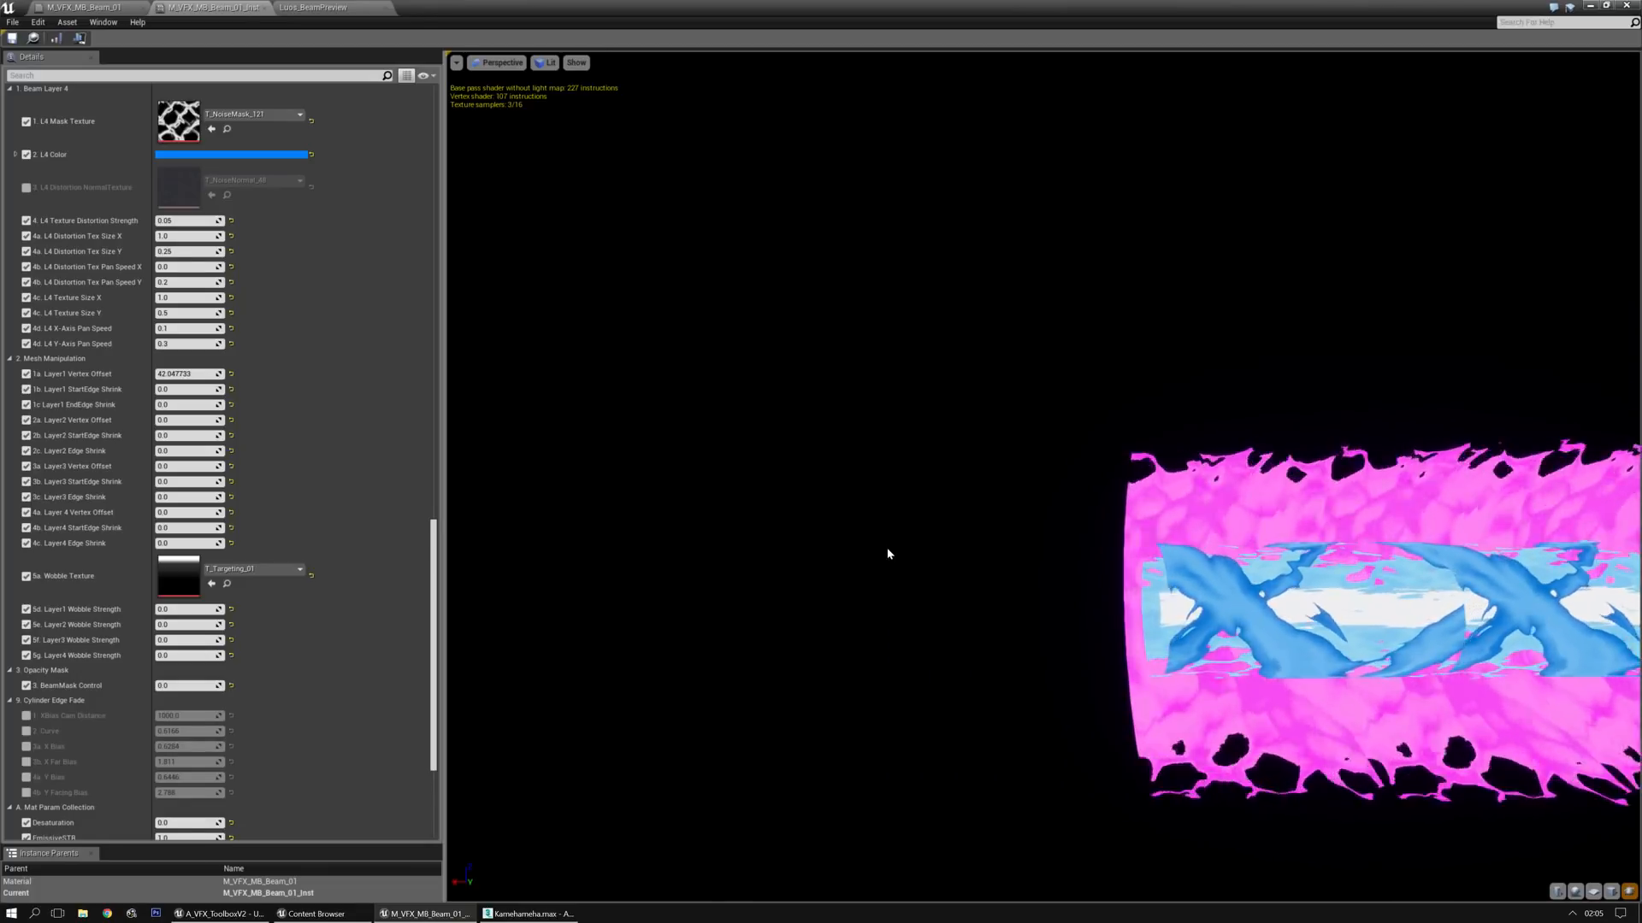
drag(888, 554, 1197, 599)
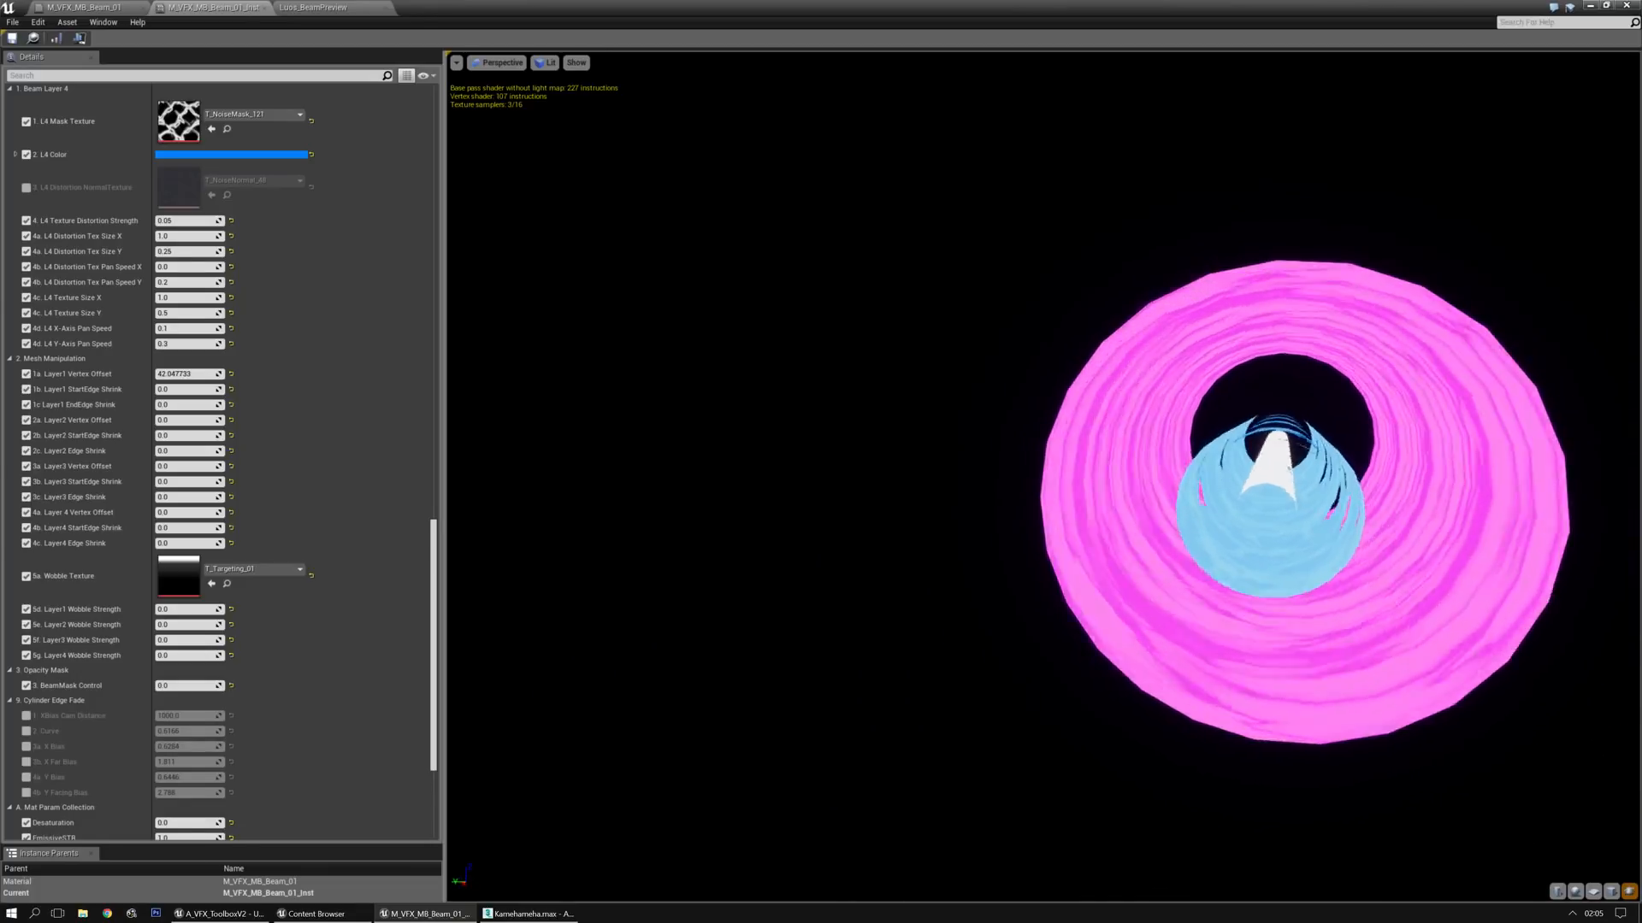
drag(816, 532, 692, 535)
drag(854, 507, 799, 505)
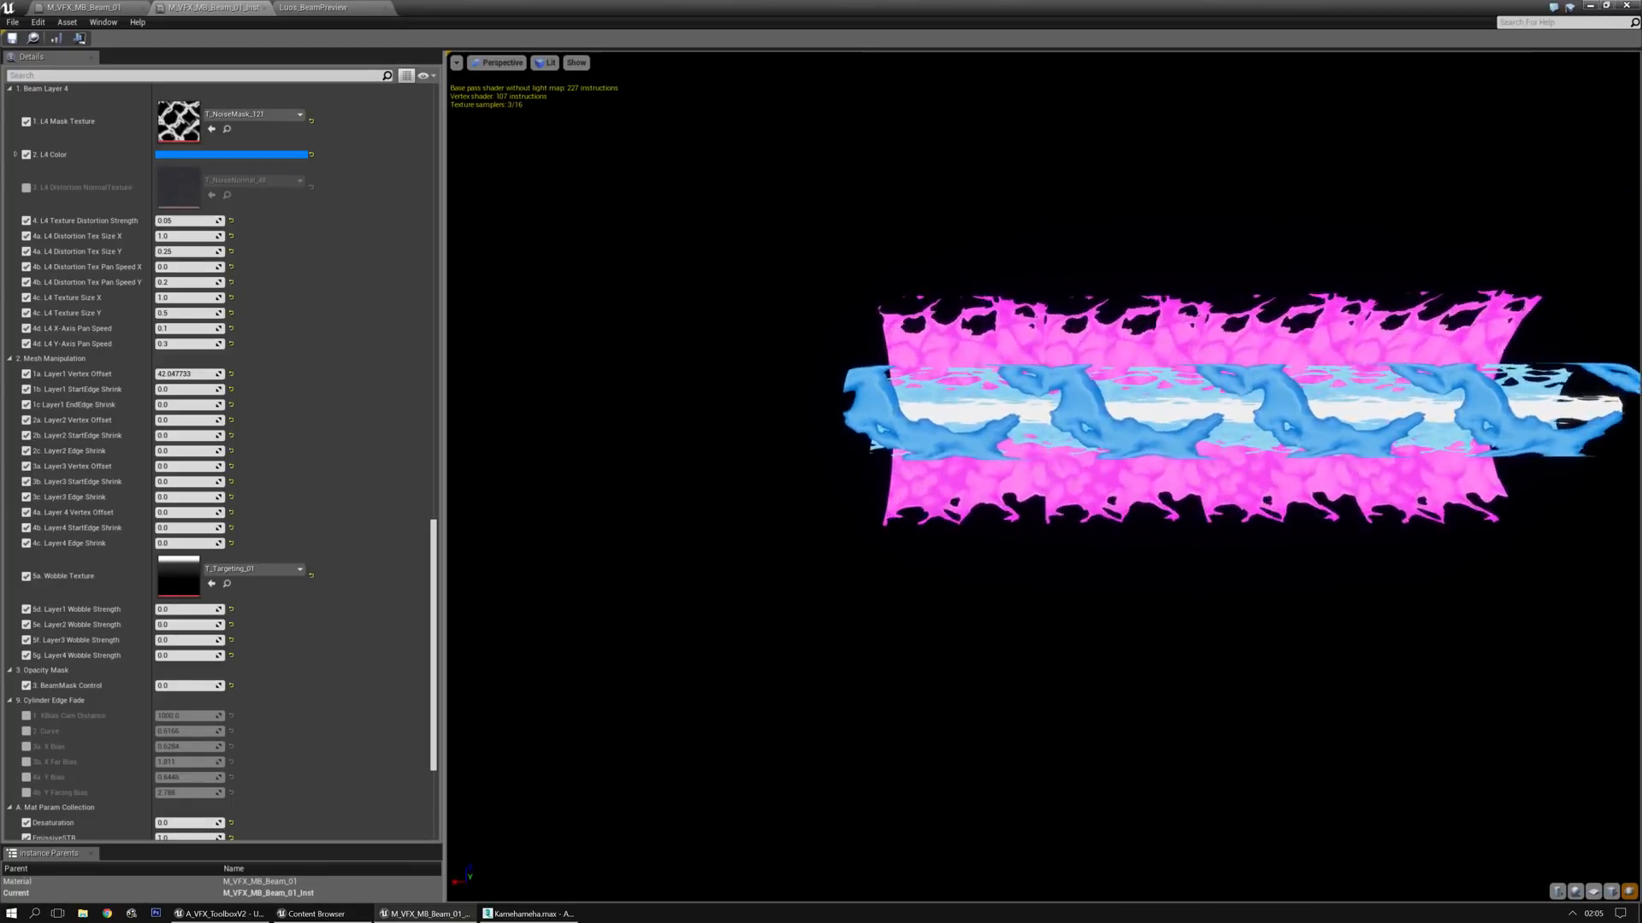
right_drag(828, 462, 834, 522)
middle_drag(829, 462, 908, 622)
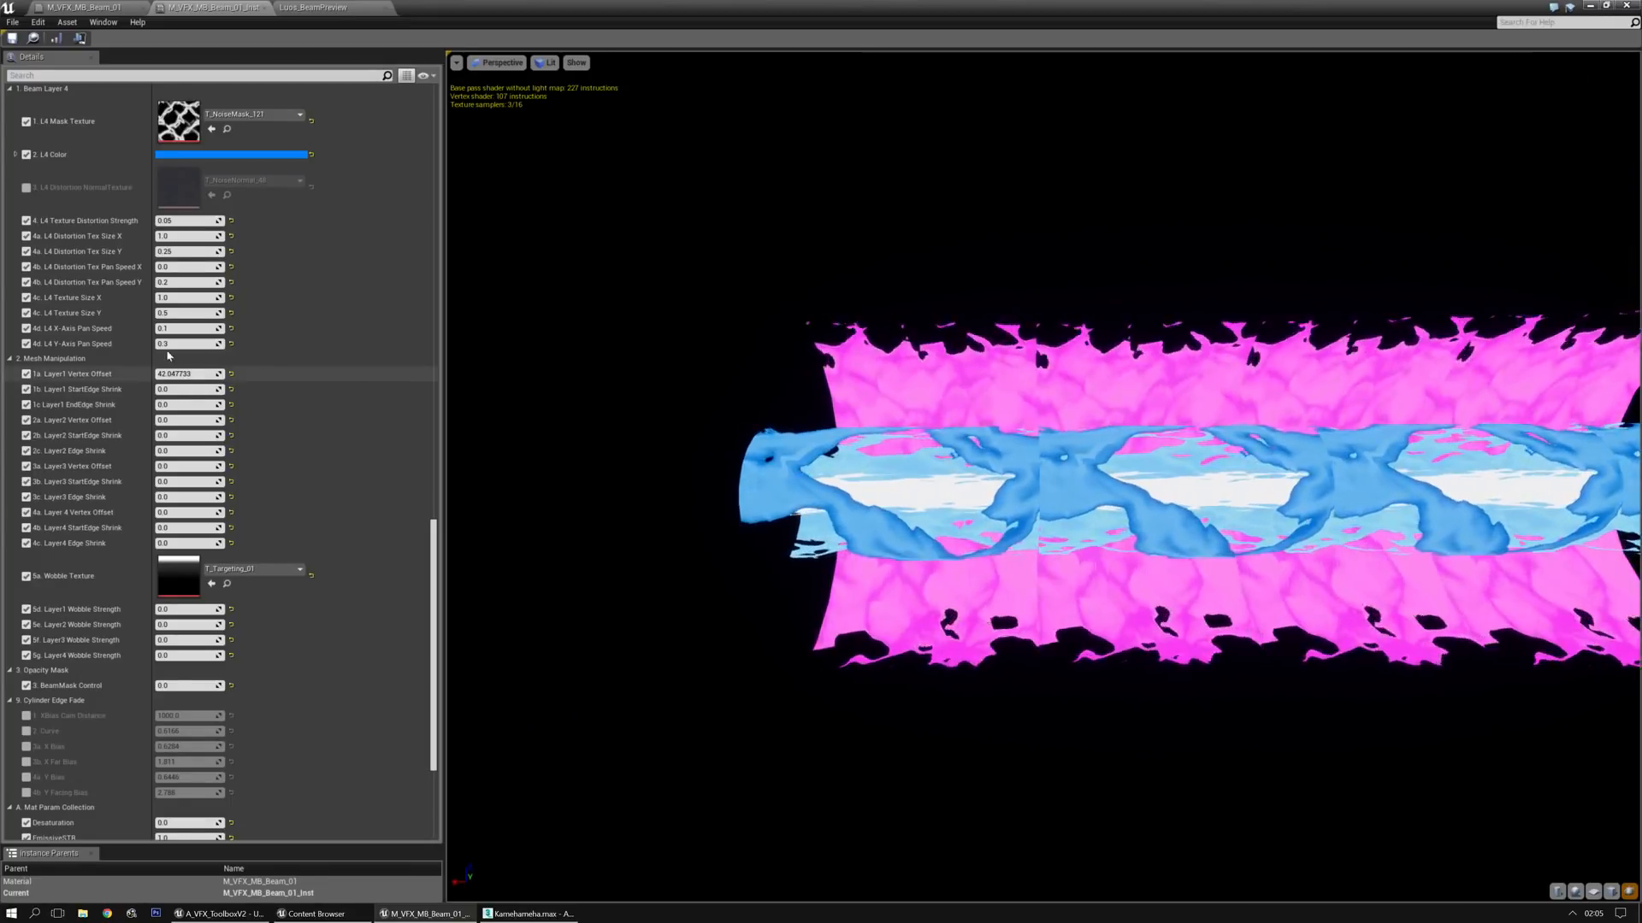
Set Layer 1's Vertex Offset to about 22.67 and its StartEdge Shrink to about -7.63
drag(189, 373, 224, 374)
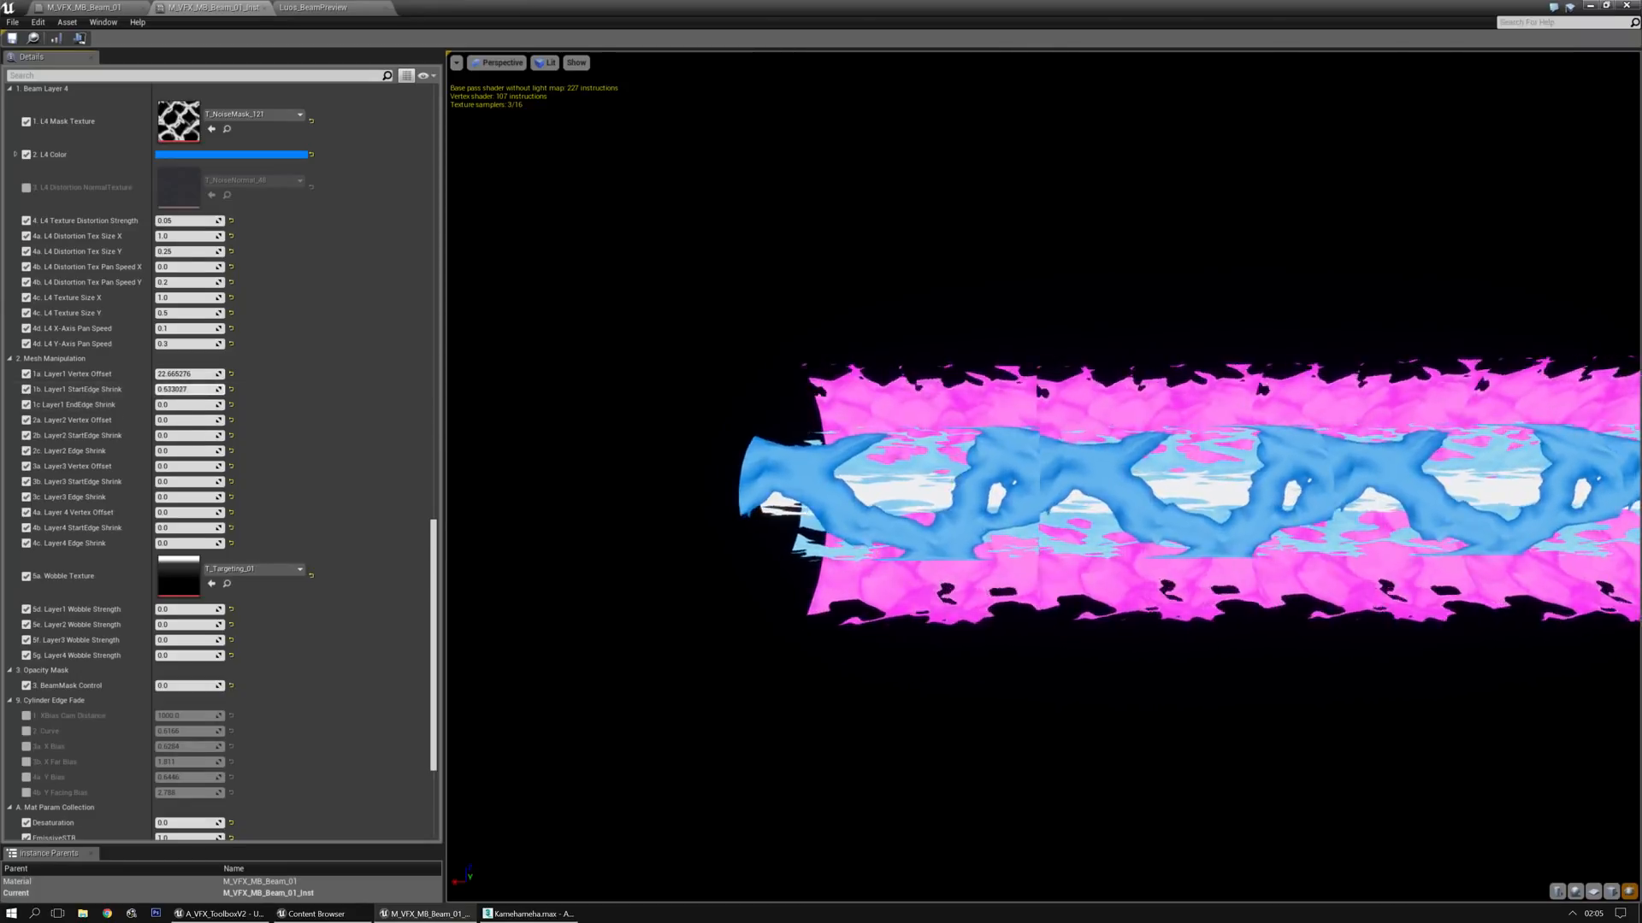
mouse_move(205, 389)
mouse_down()
mouse_move(177, 390)
mouse_move(201, 389)
mouse_up()
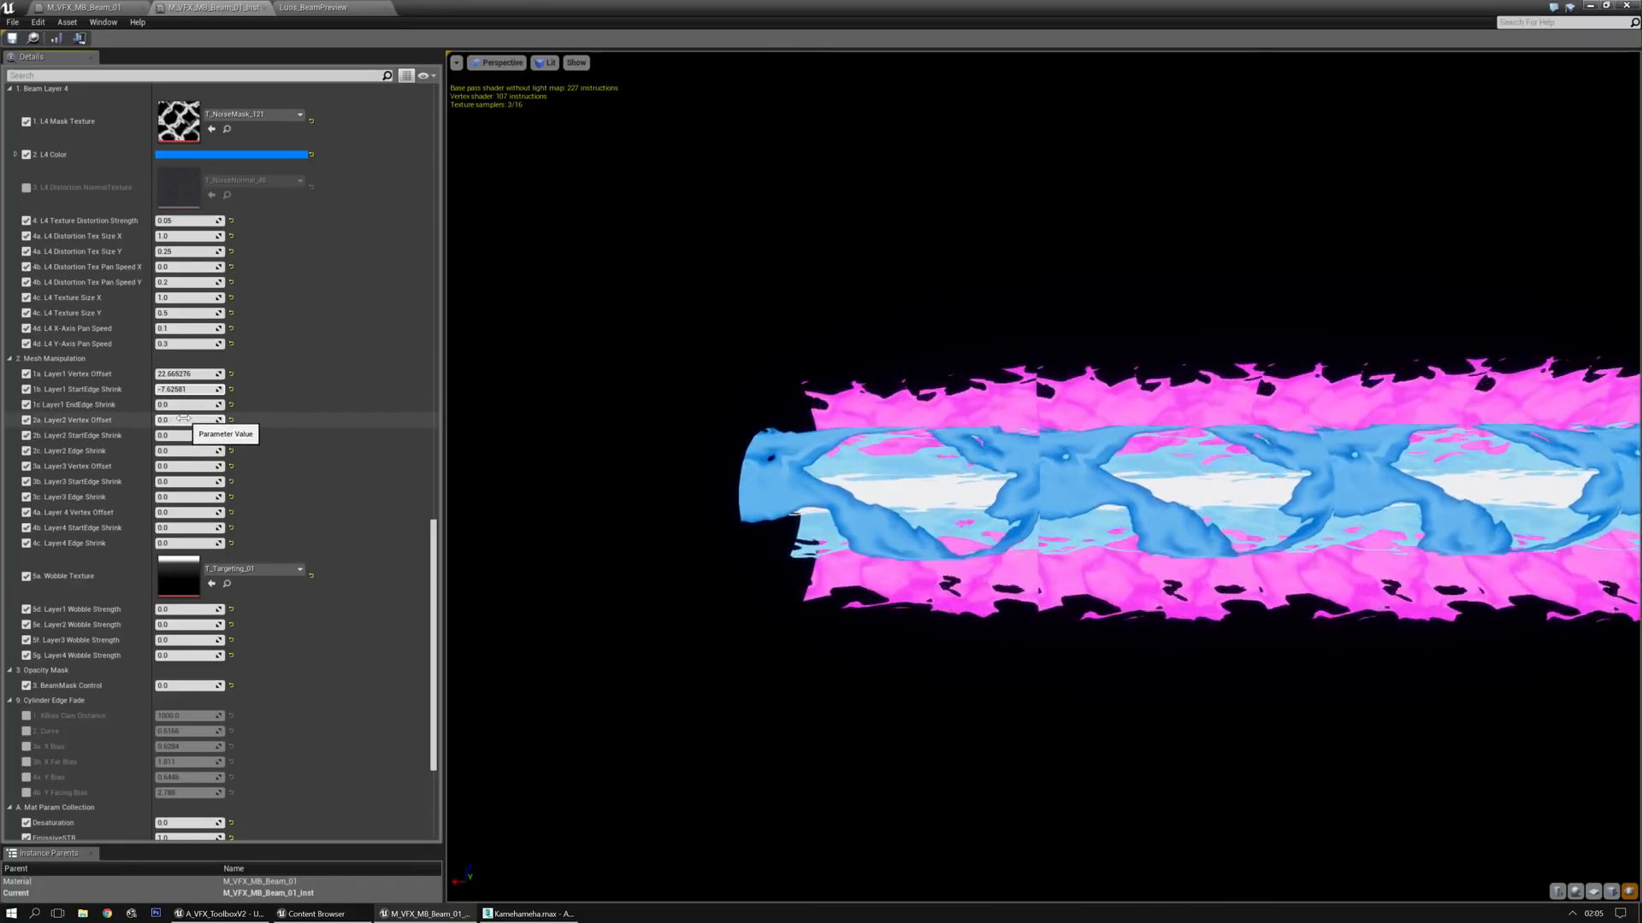
Set the Vertex Offset to about 19.23 for Layer 2, -10.12 for Layer 3 and -0.83 for Layer 4
mouse_move(186, 420)
mouse_down()
mouse_move(243, 419)
mouse_move(201, 420)
mouse_up()
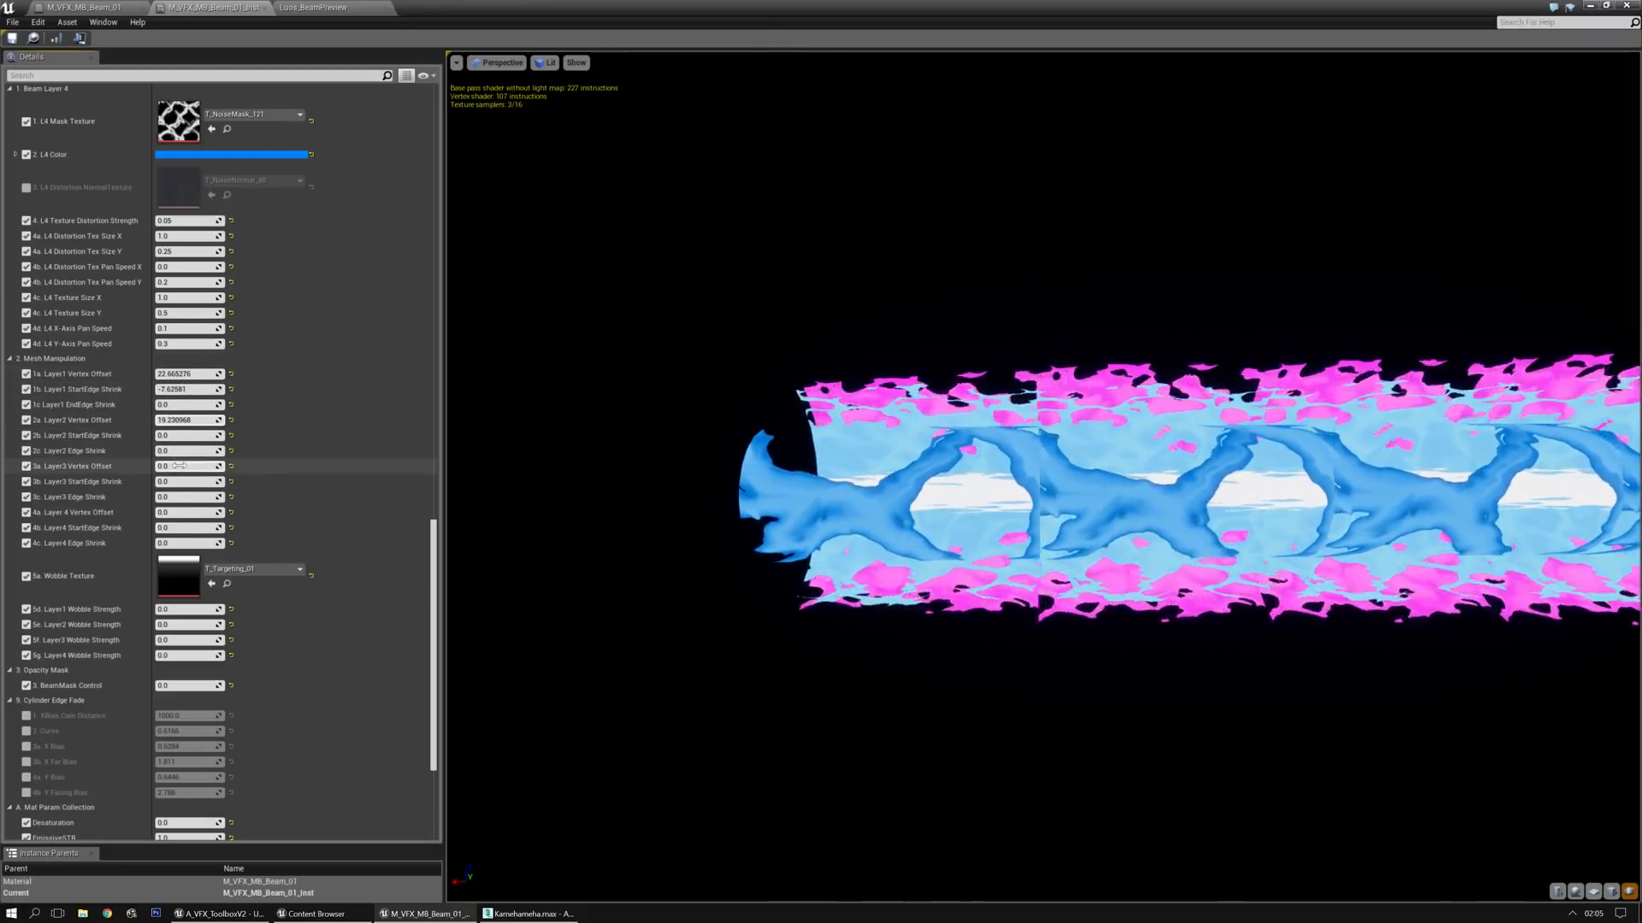
mouse_move(189, 467)
mouse_down()
mouse_move(232, 466)
mouse_move(214, 466)
mouse_up()
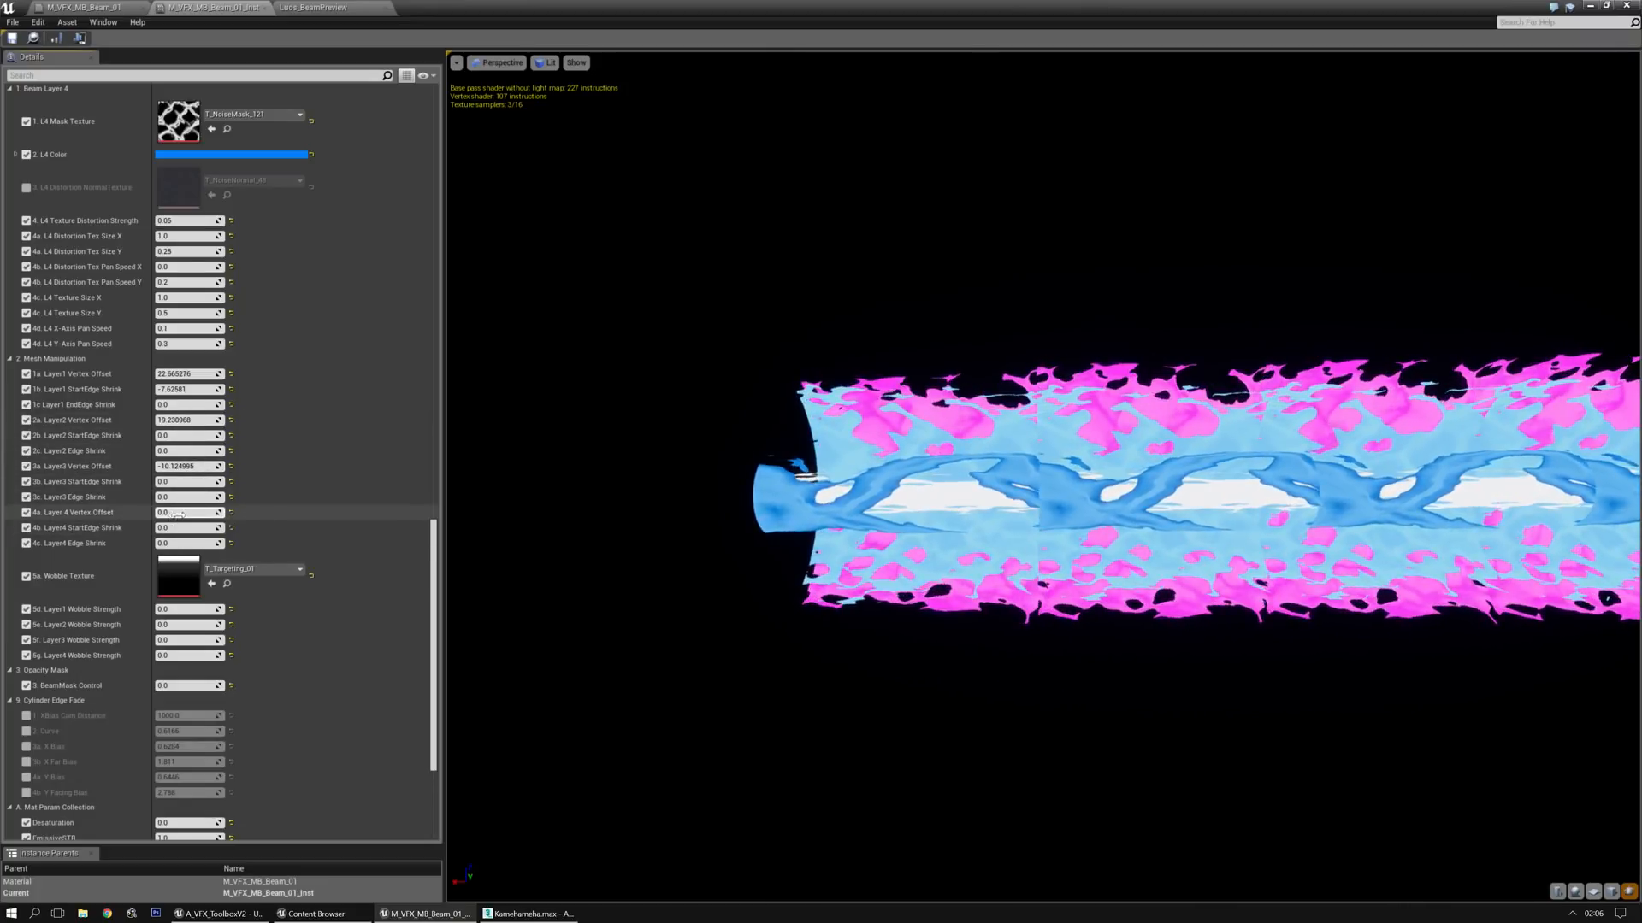
drag(188, 513, 137, 513)
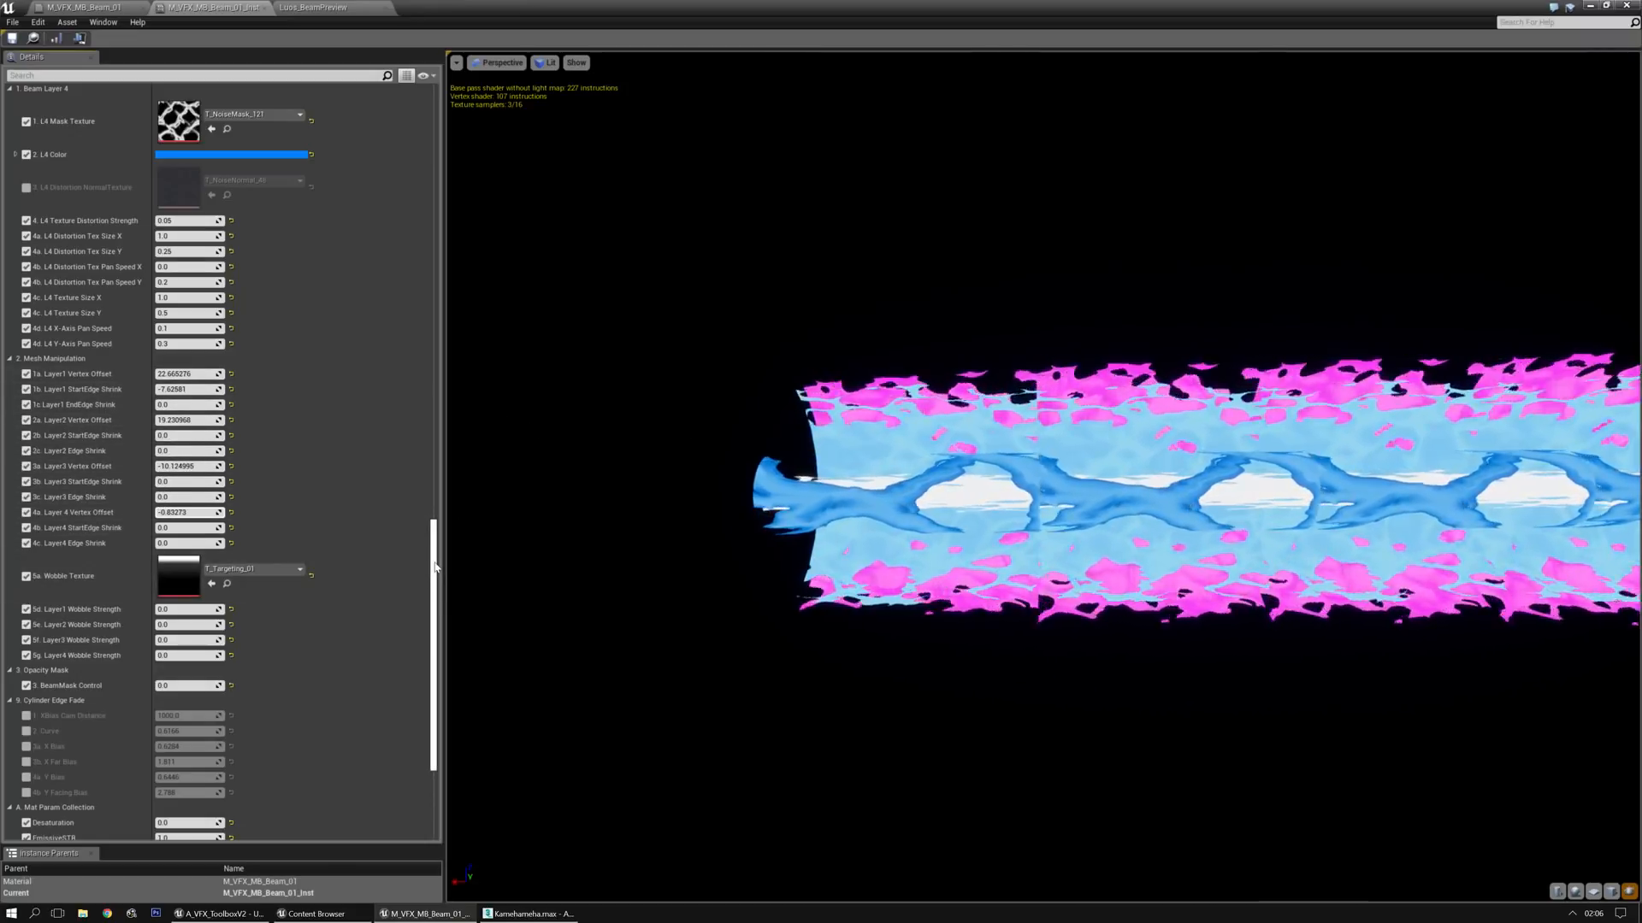
Set both the start and end edge shrink to -30 for Layer 1 and -25 for Layer 2
scroll(435, 567, up, 1)
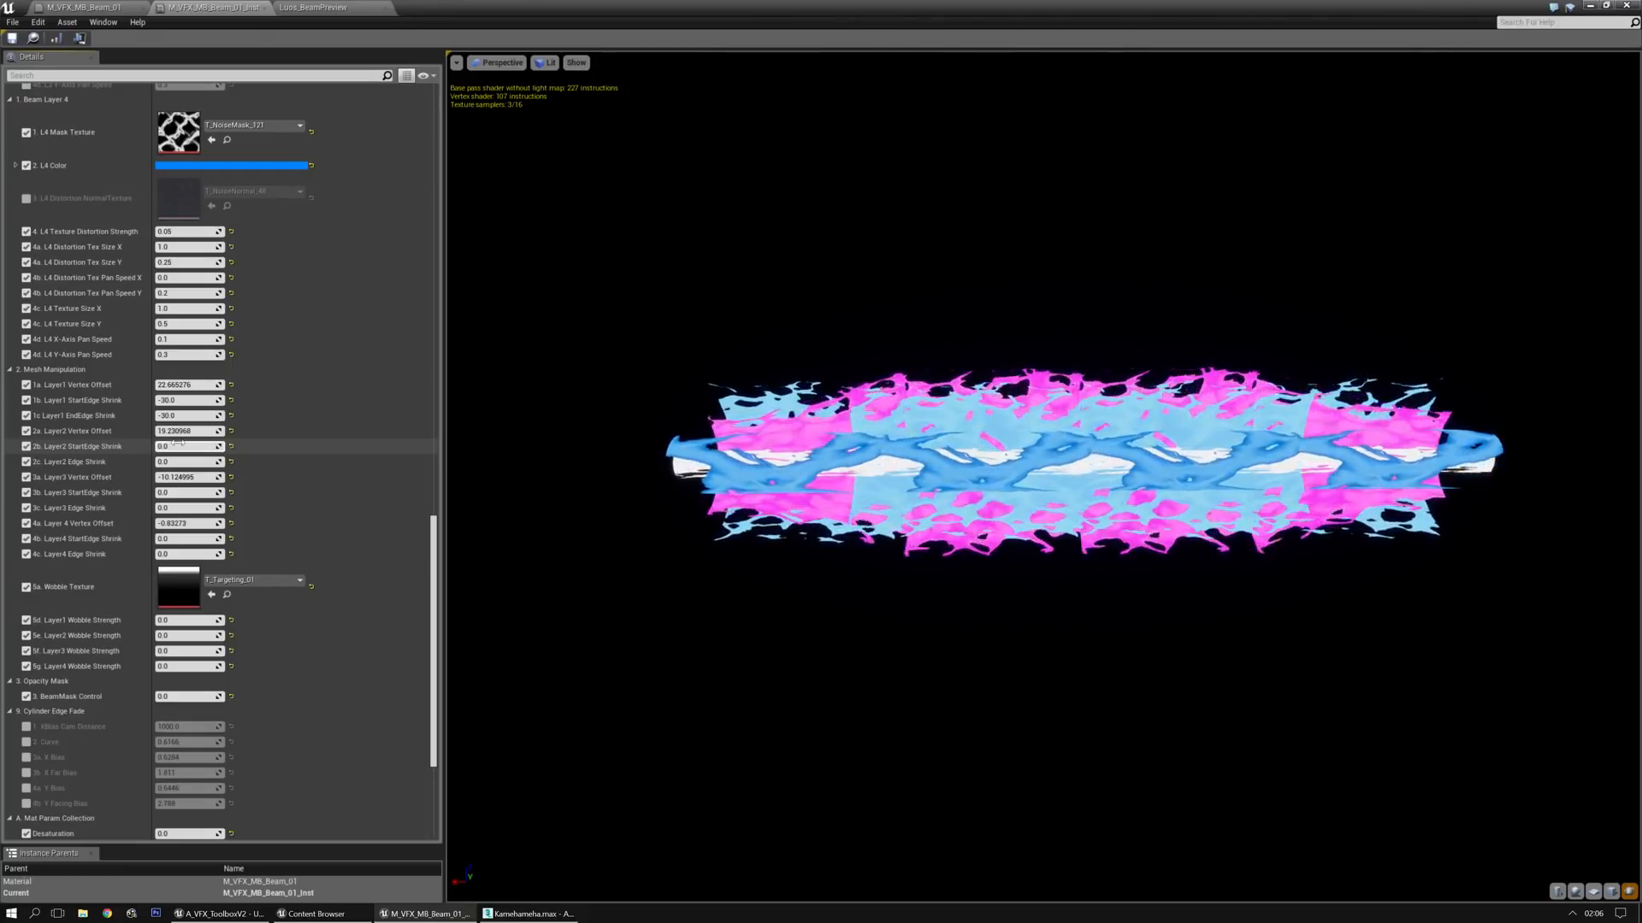
text(5)
key(Tab)
text(-25)
key(Return)
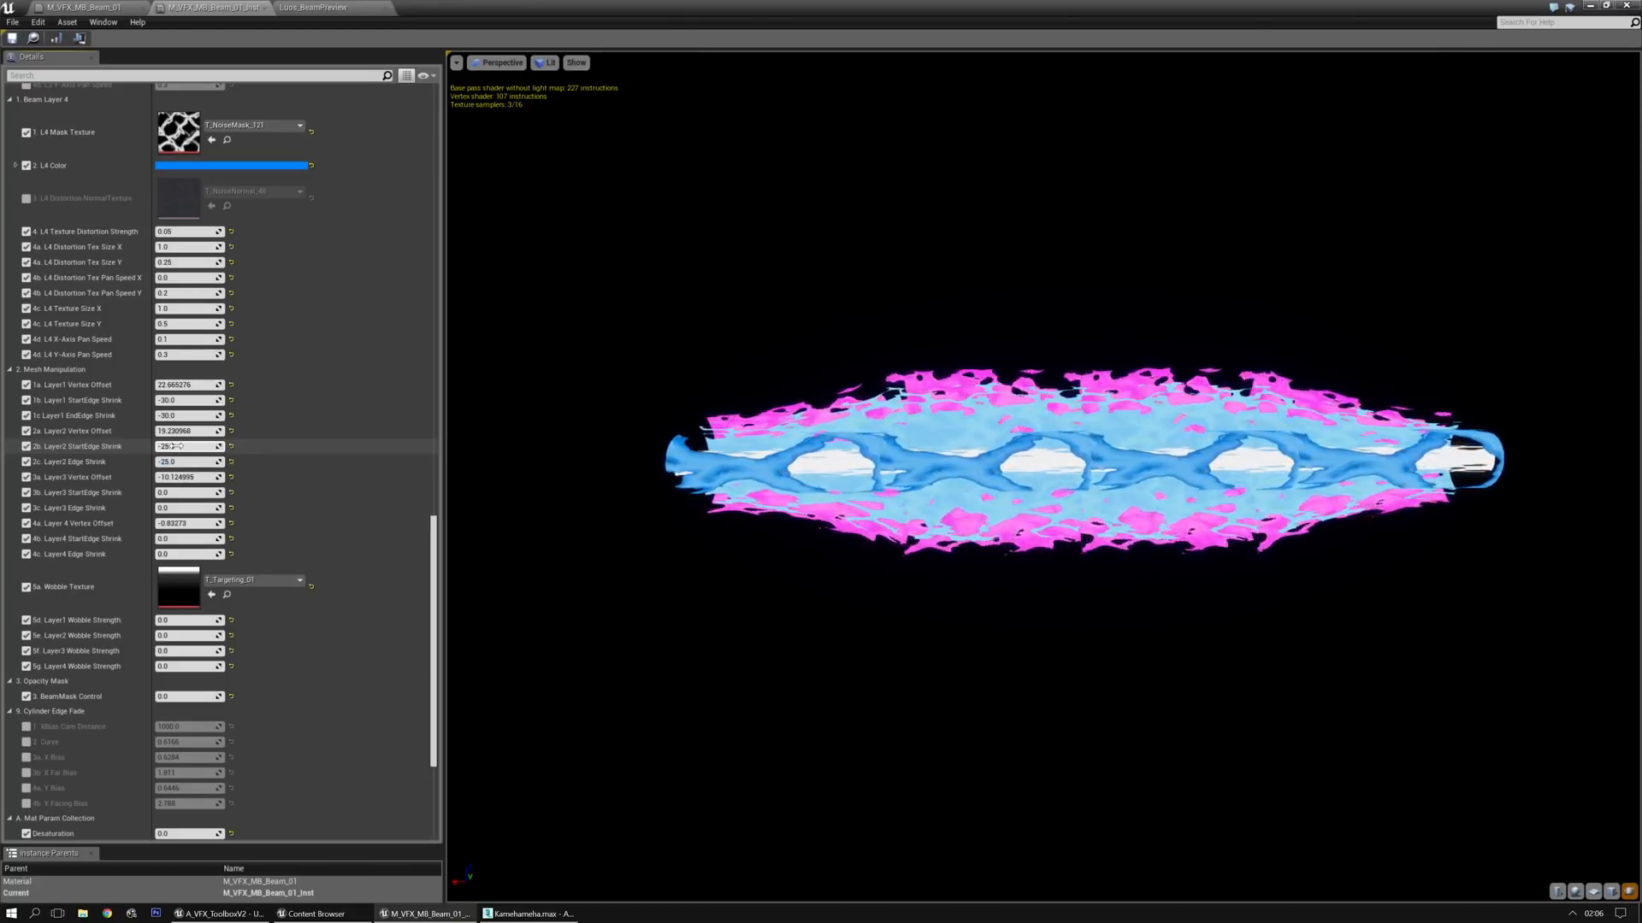
Set Layer 3's StartEdge Shrink and Edge Shrink to -15
key(Tab)
key(Tab)
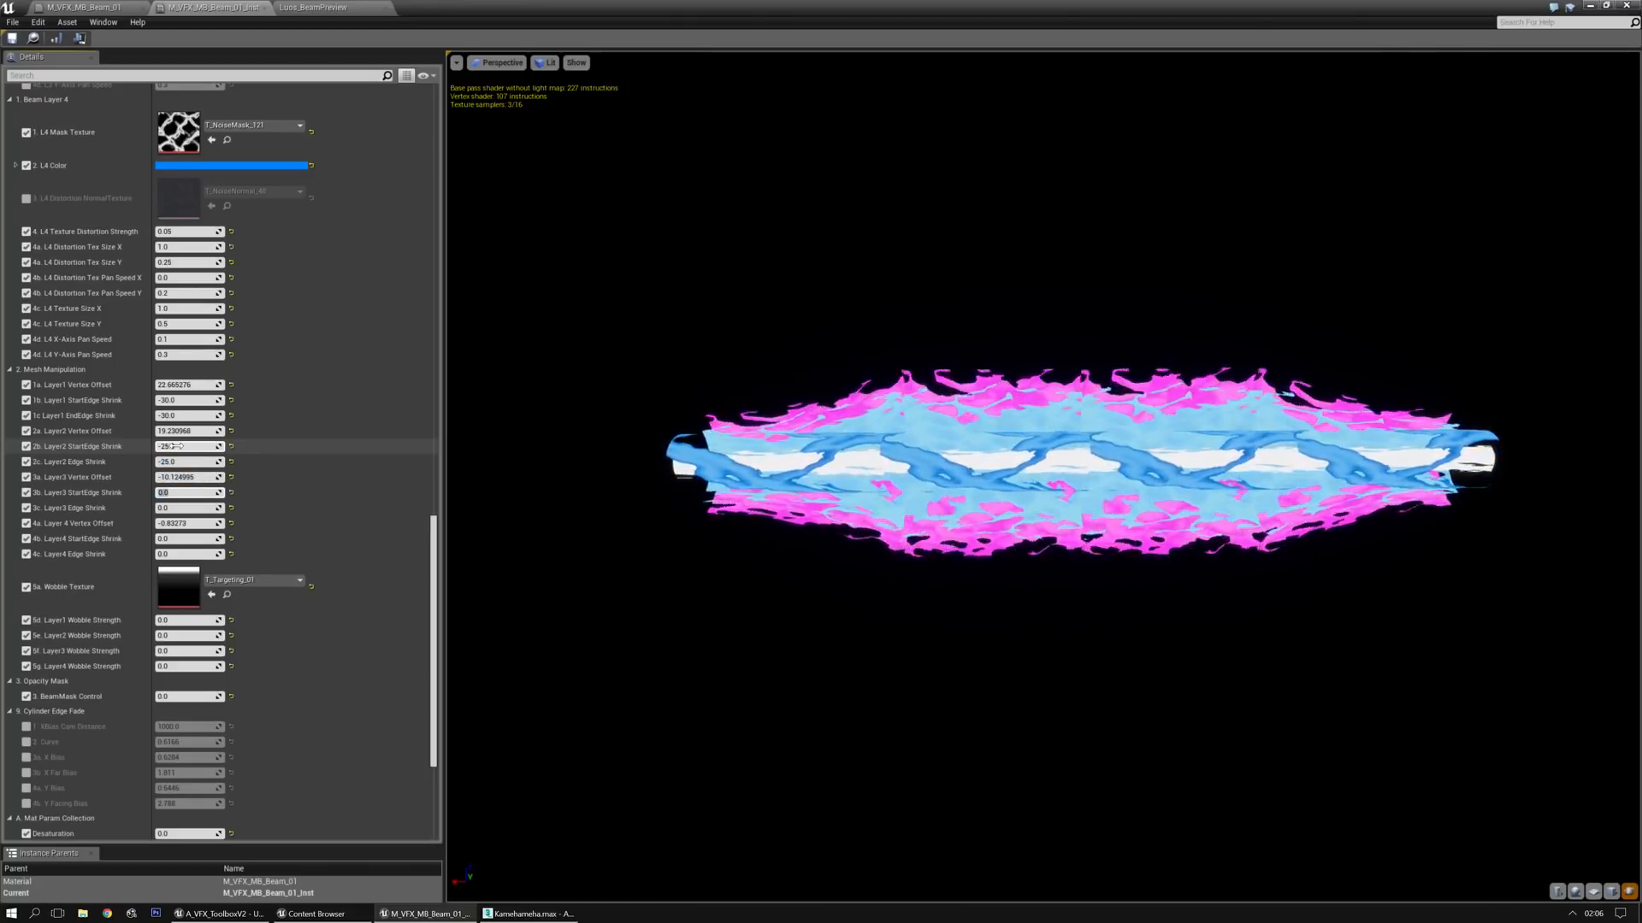
text(-15)
key(Tab)
text(-15)
key(Return)
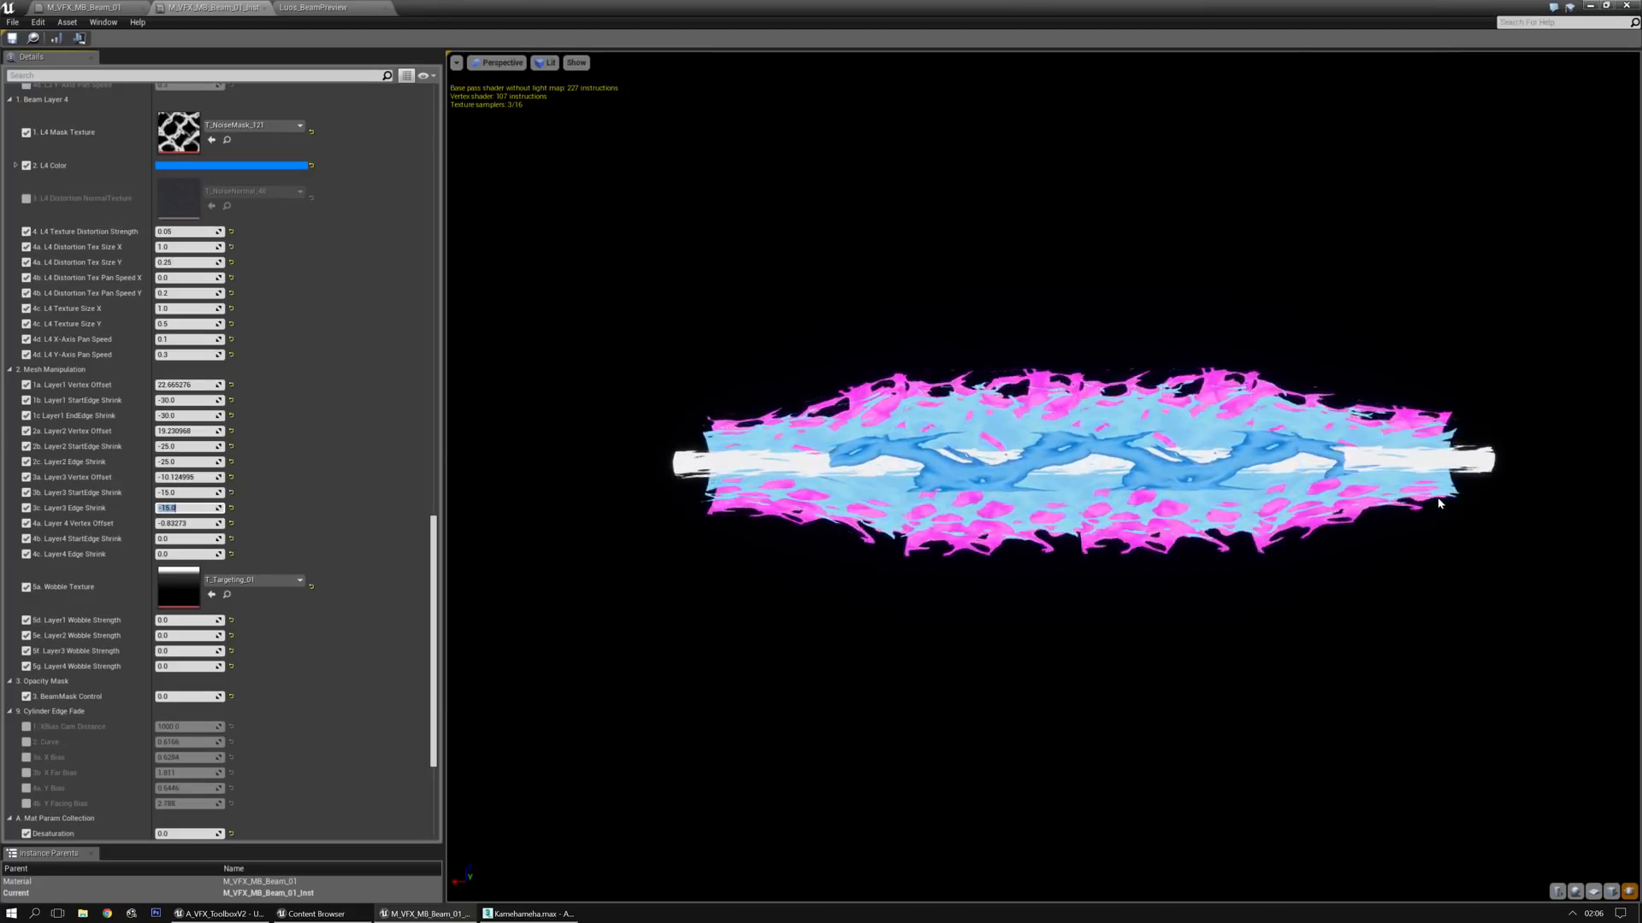
Try a small negative value for the BeamMask Control in the Opacity Mask group
drag(1474, 625, 1421, 680)
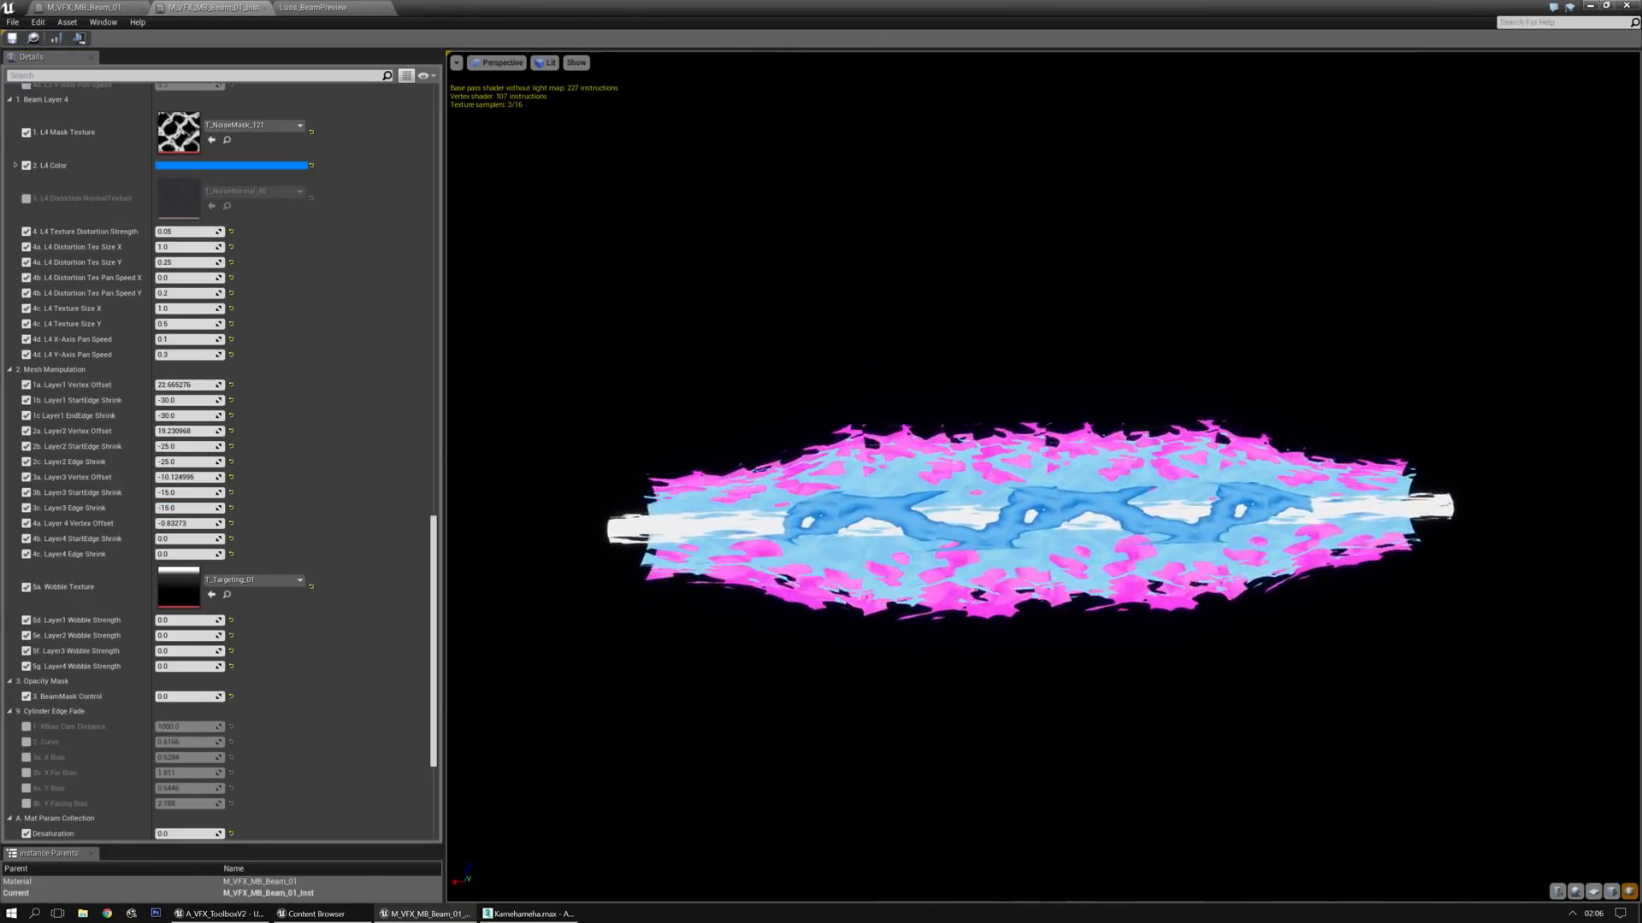
scroll(1474, 624, up, 1)
middle_drag(1474, 624, 1487, 560)
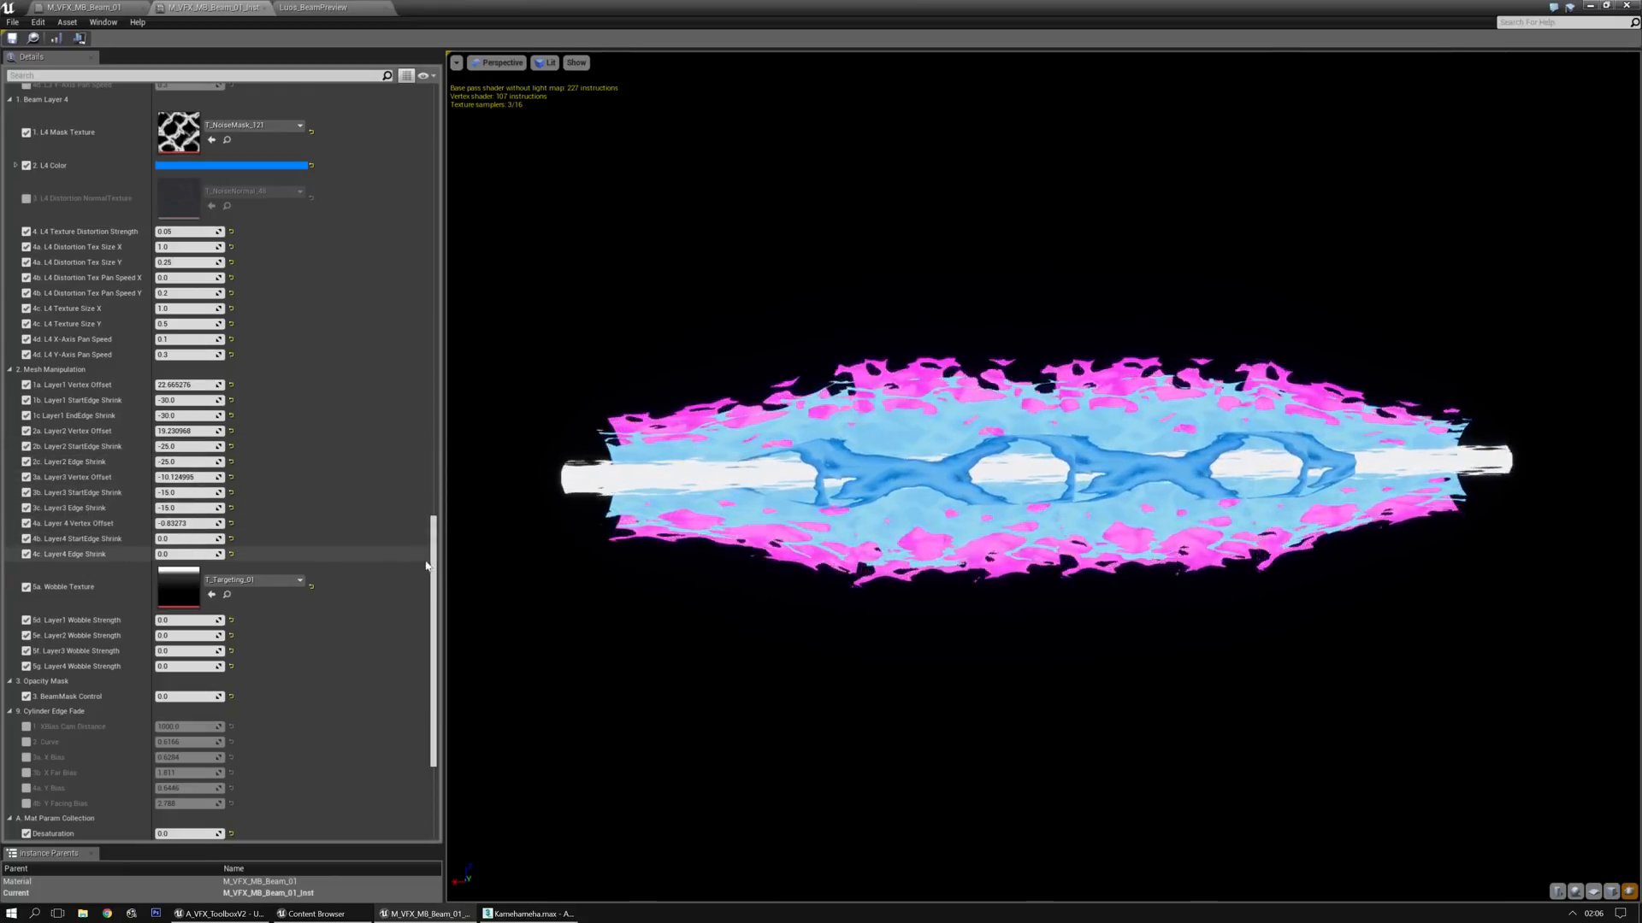
drag(426, 565, 388, 579)
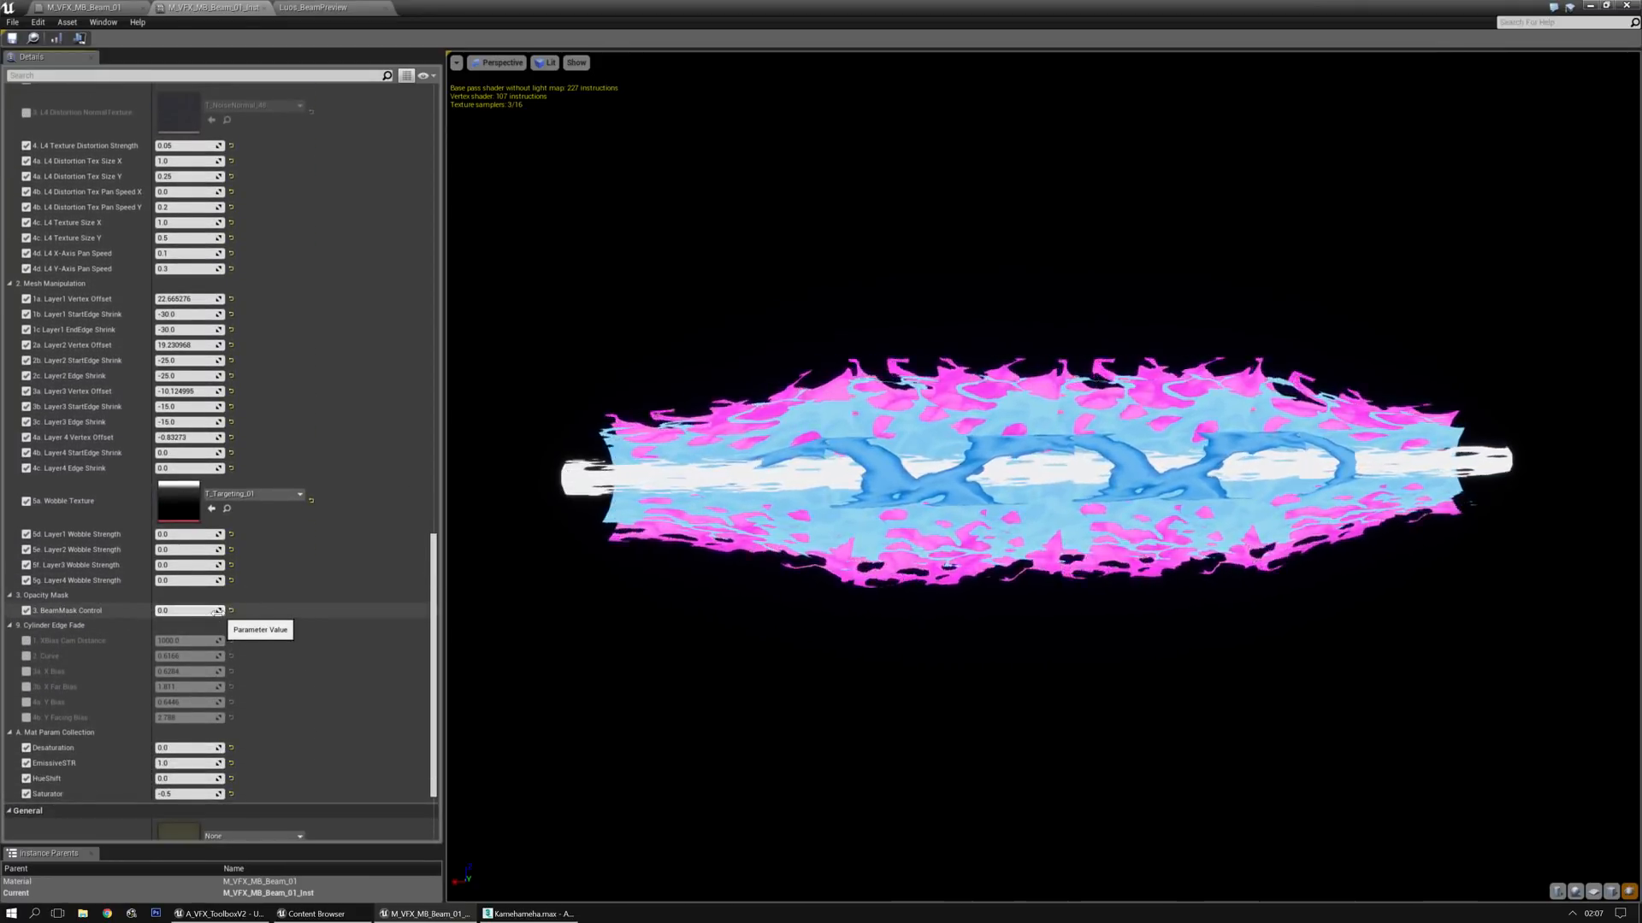
drag(160, 611, 197, 610)
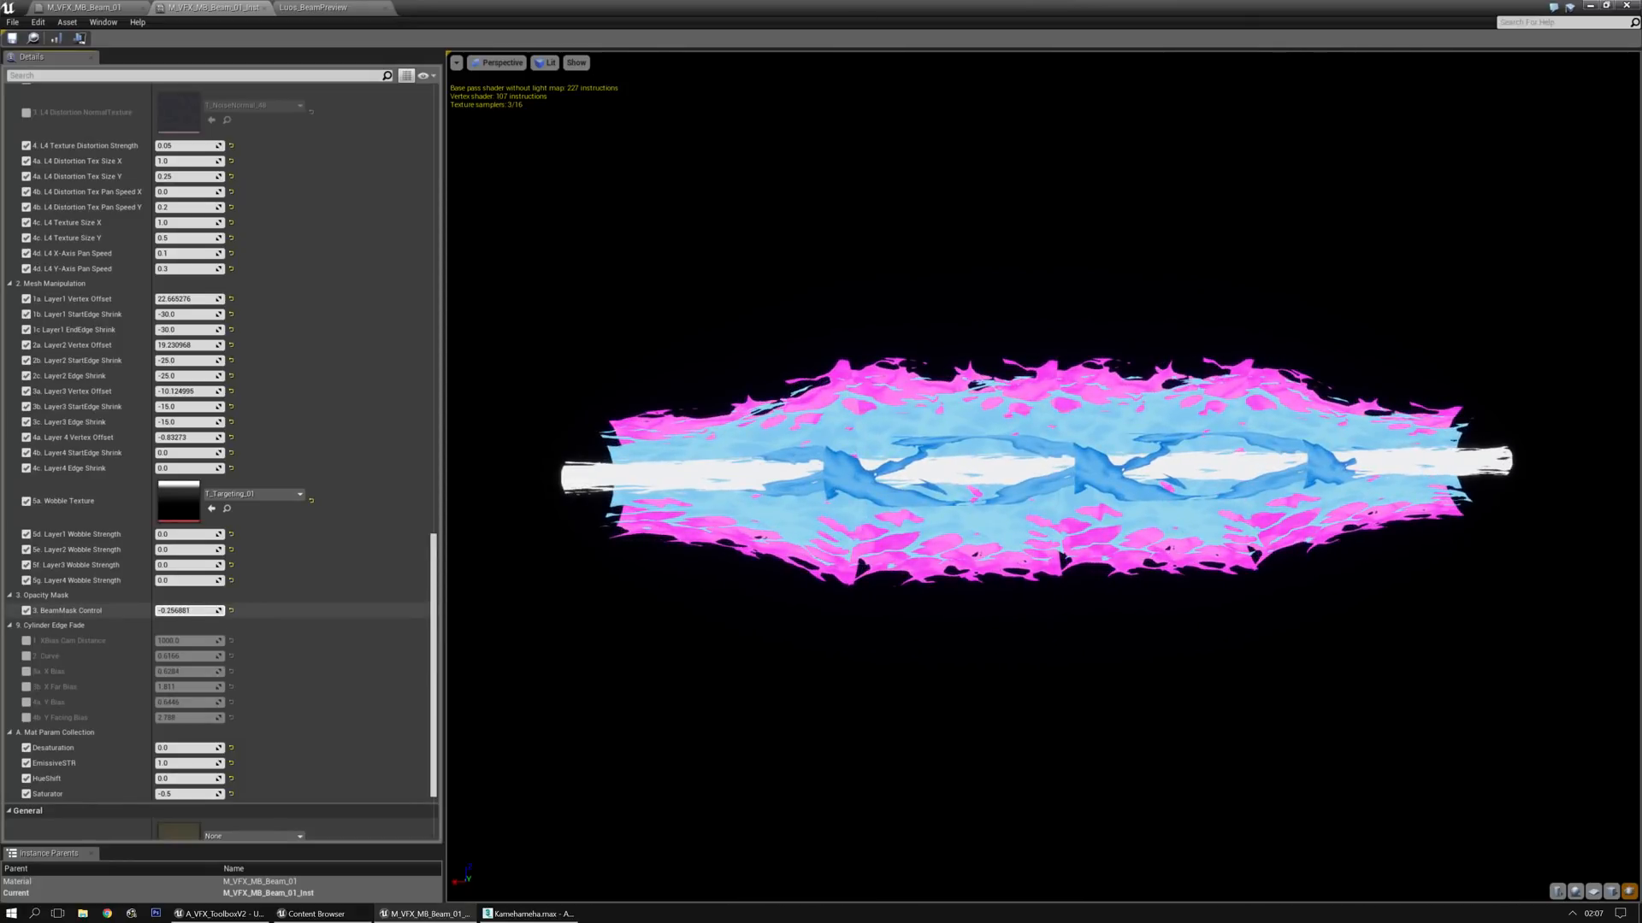
In the parent material M_VFX_MB_Beam_01, add a TexCoord node with coordinate index 1 below Luos_VertPanner in the mask control section
click(108, 8)
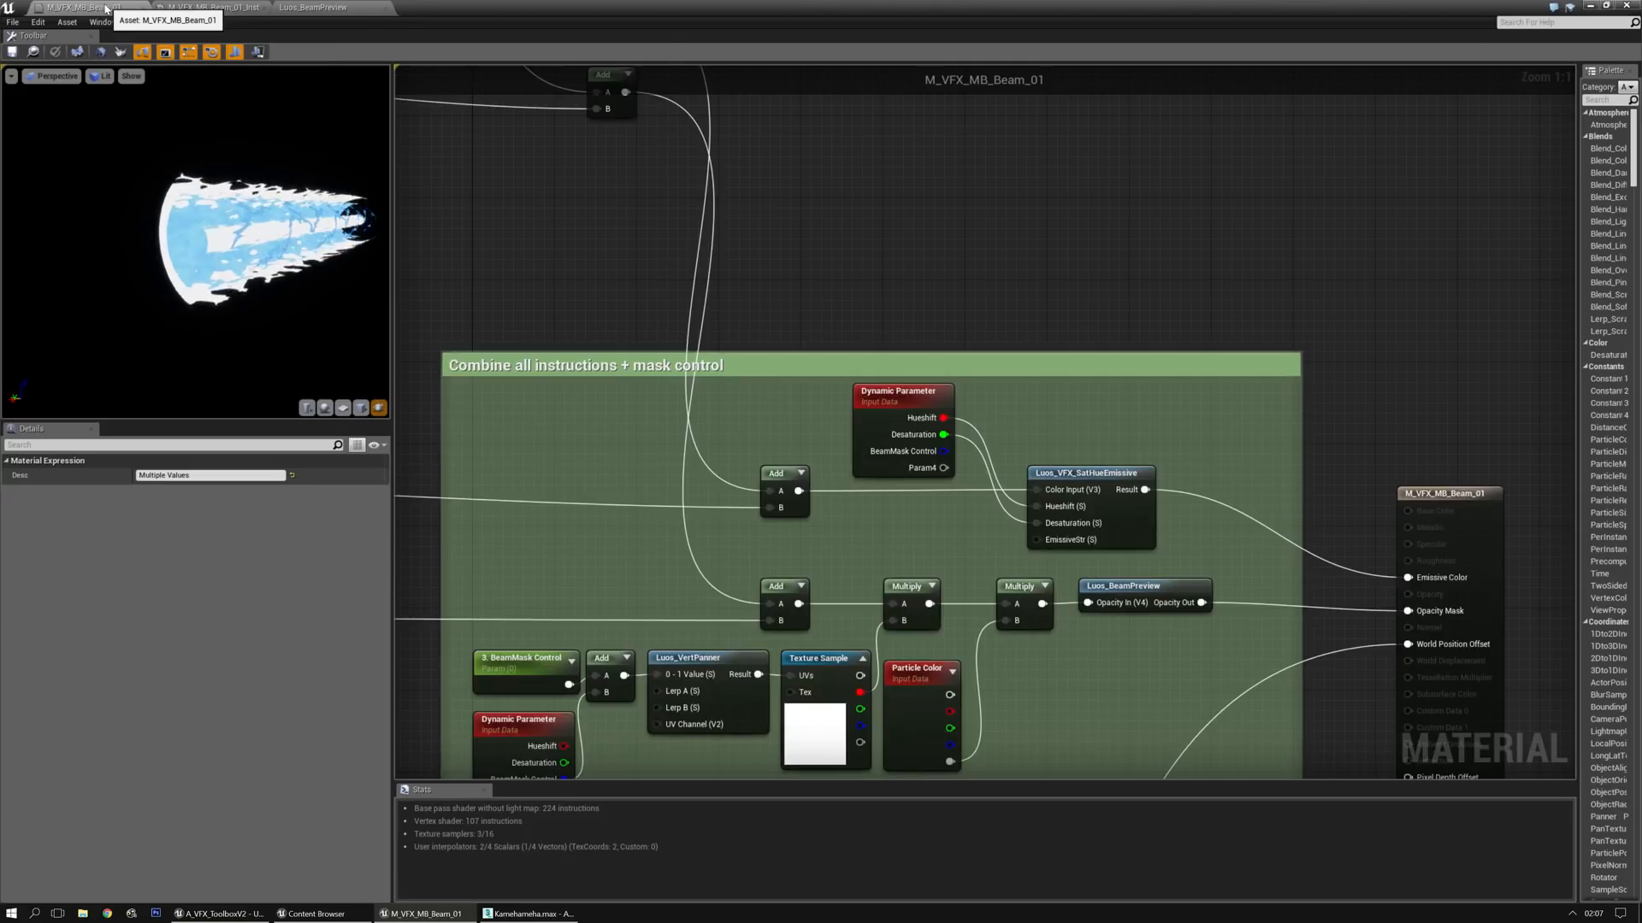
right_drag(836, 418, 1364, 243)
right_drag(1264, 456, 997, 470)
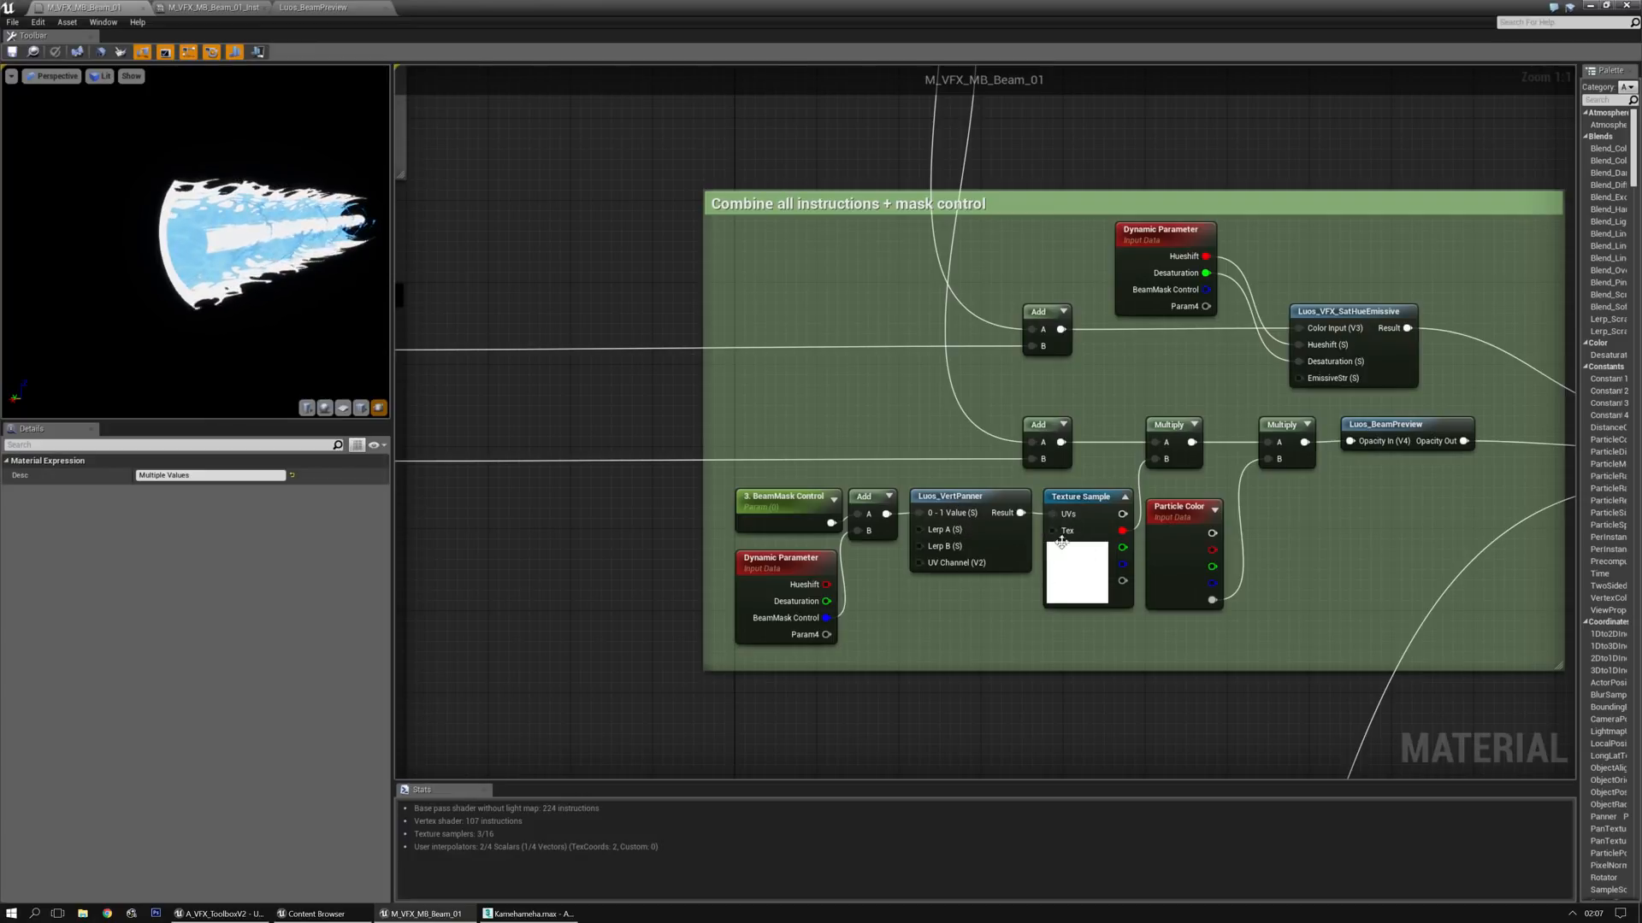
click(890, 588)
key(Delete)
click(874, 603)
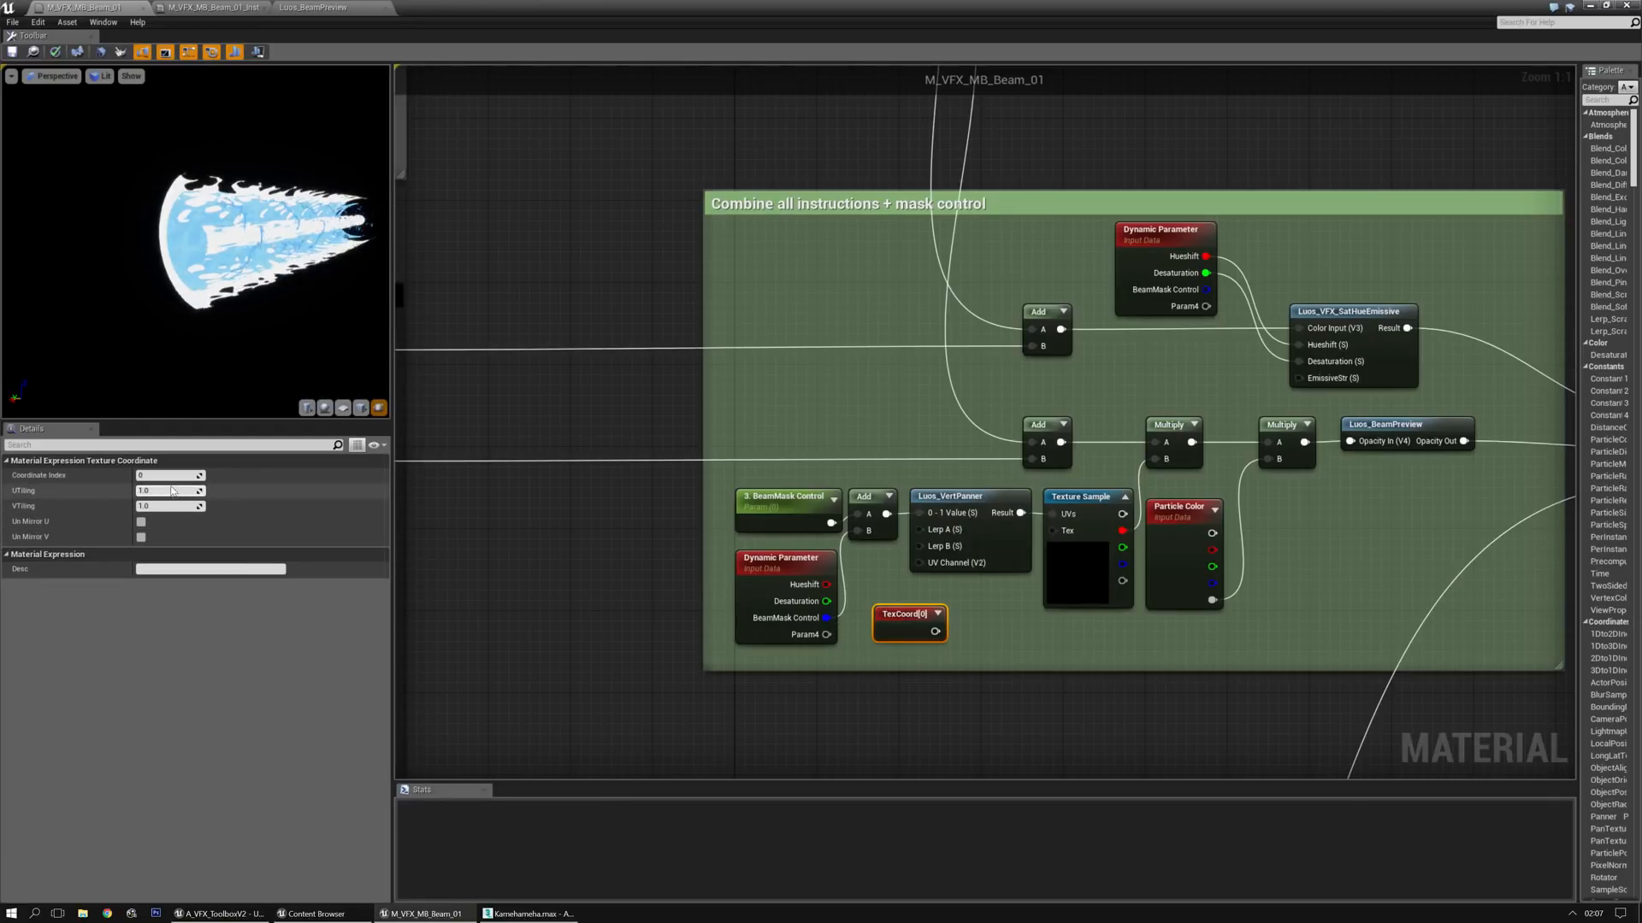
key(Return)
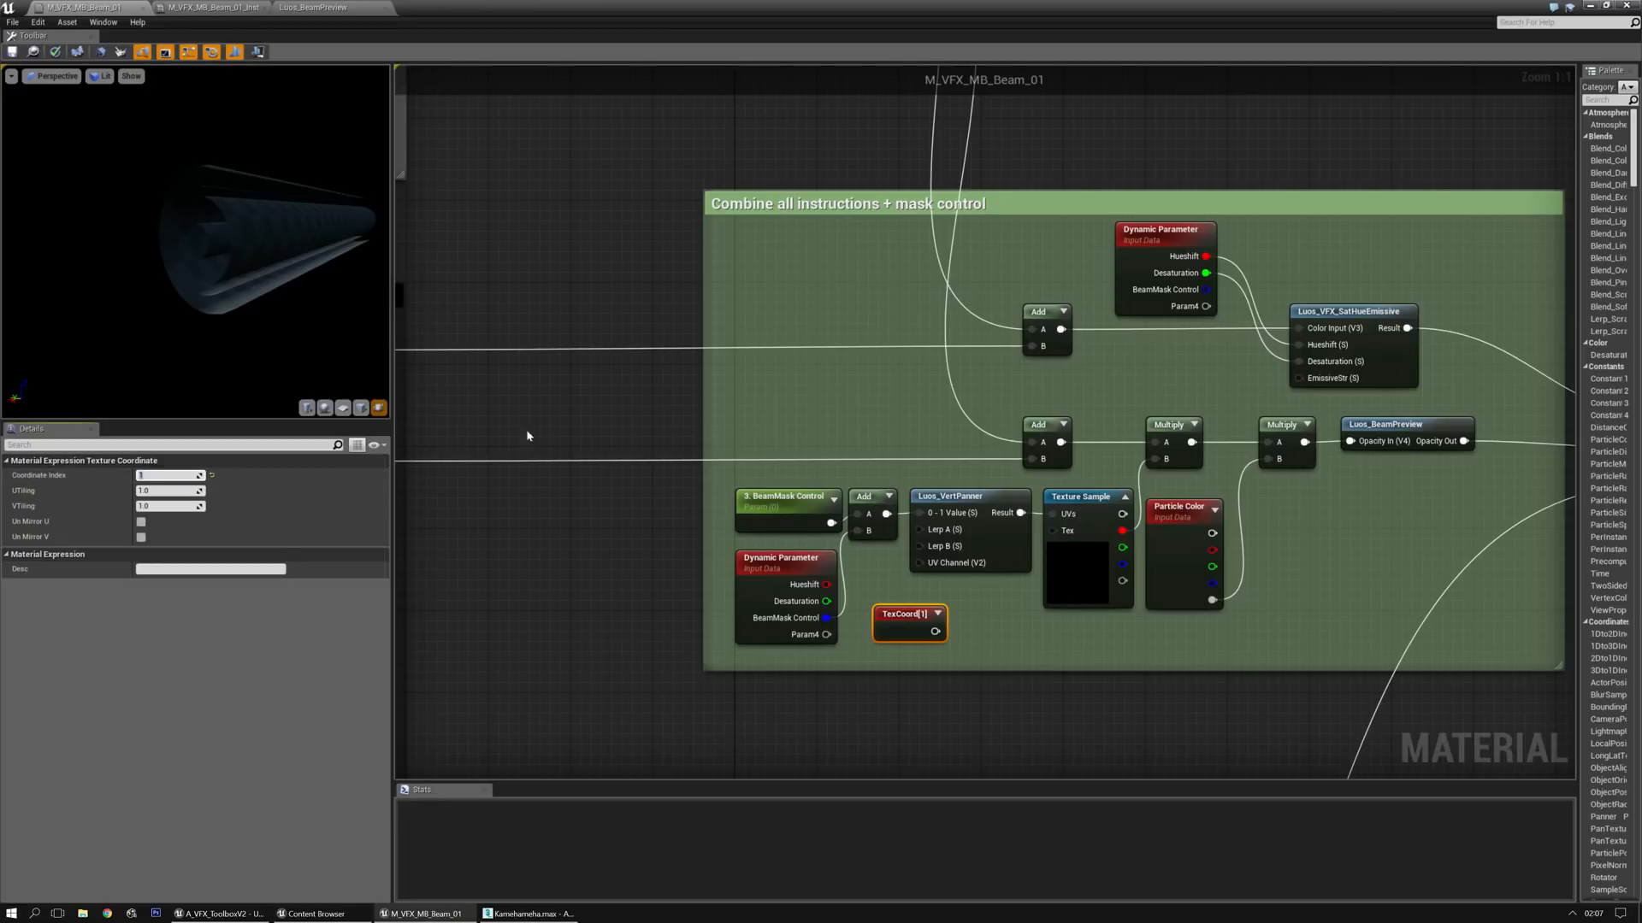
Connect the new TexCoord node to the UV Channel input of Luos_VertPanner and save the material
drag(935, 631, 942, 597)
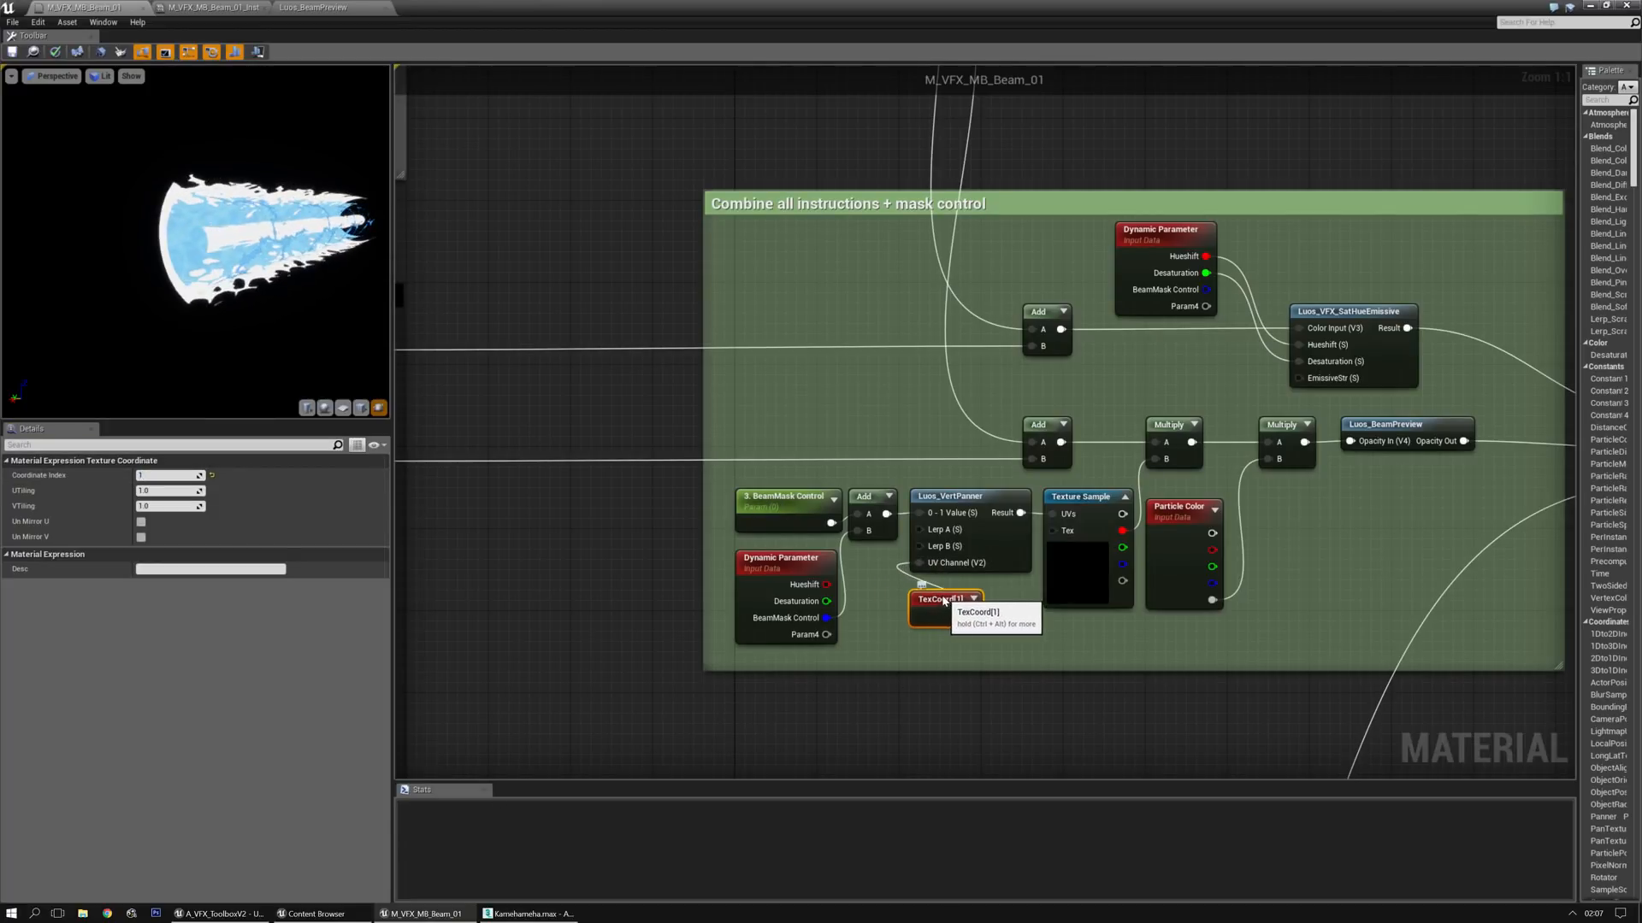
click(878, 628)
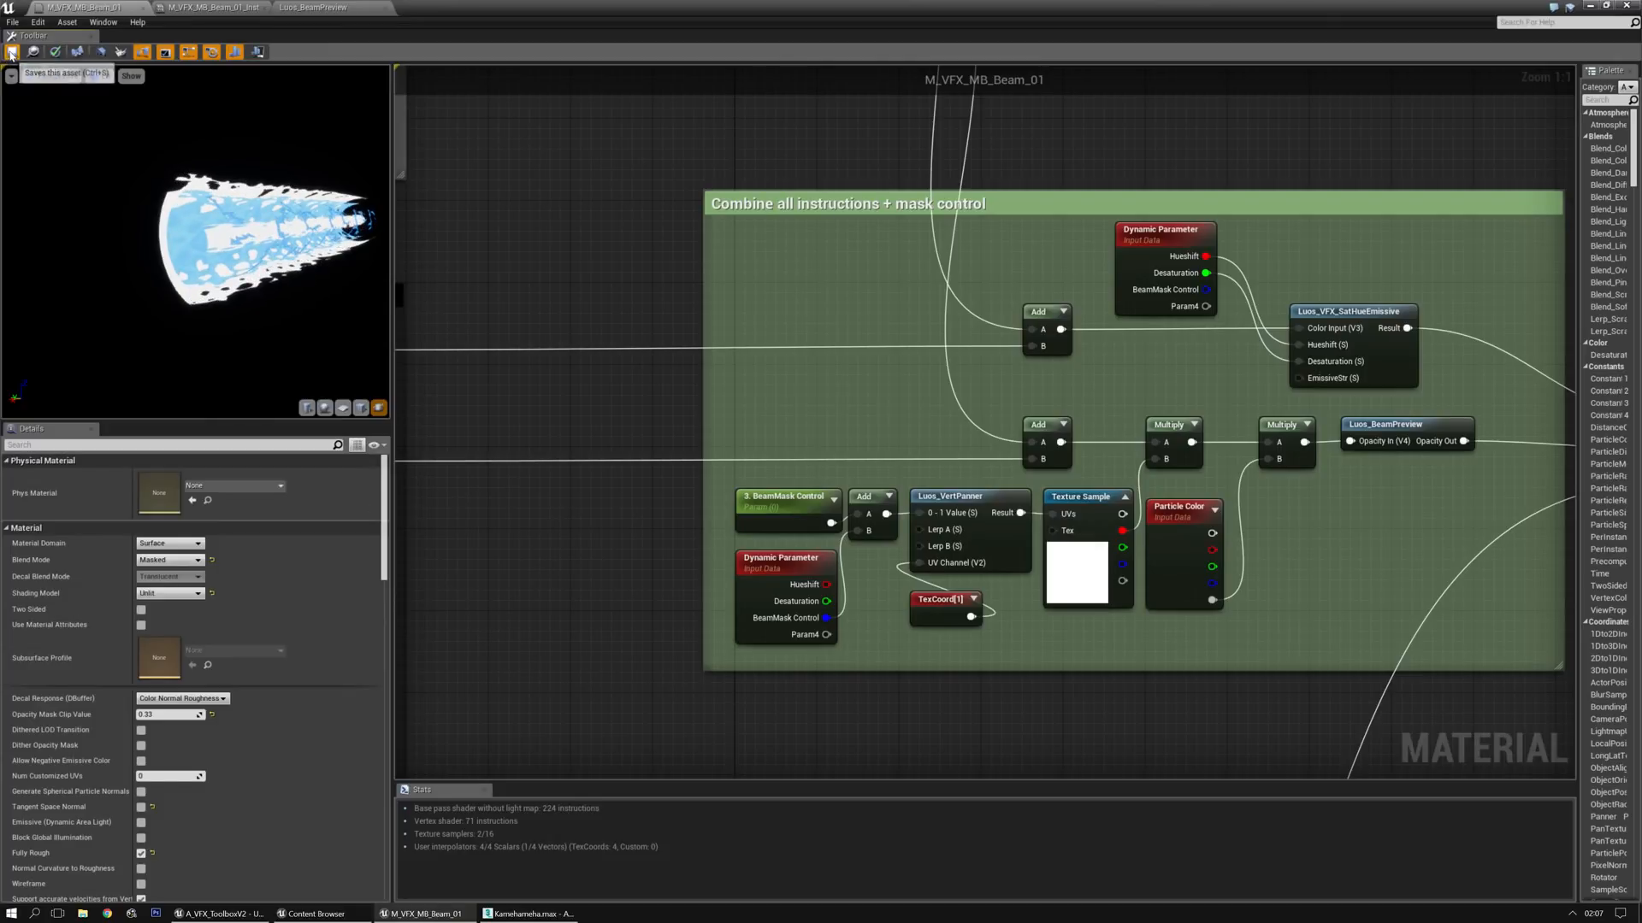
key(ctrl+s)
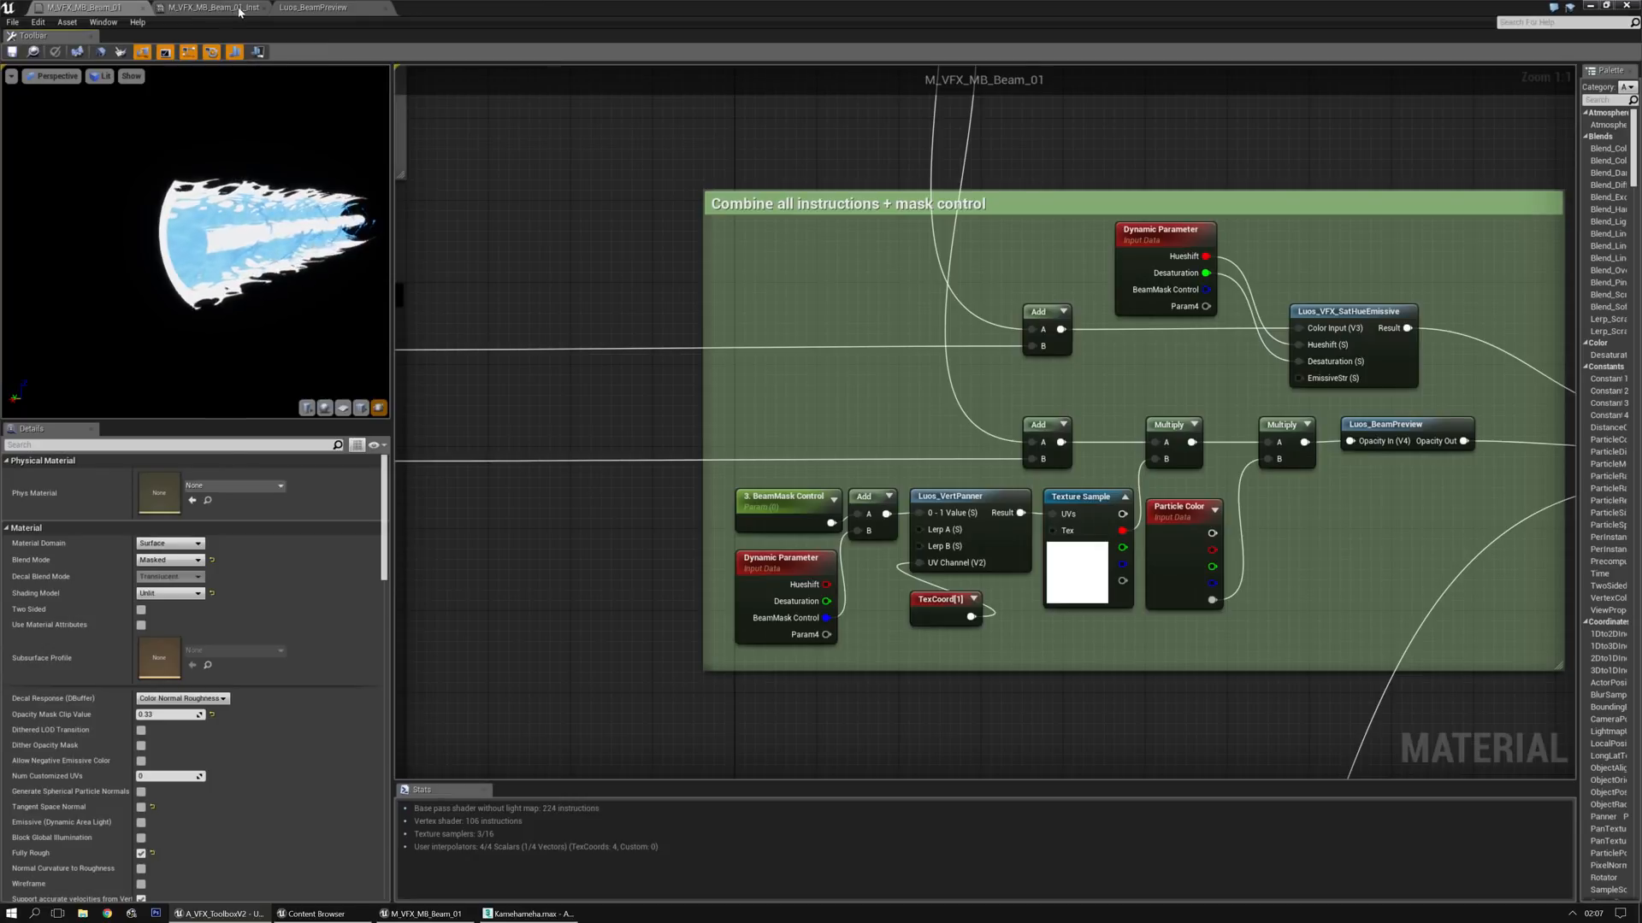
Return to the M_VFX_MB_Beam_01_Inst material instance and set the BeamMask Control to about -0.30
click(213, 8)
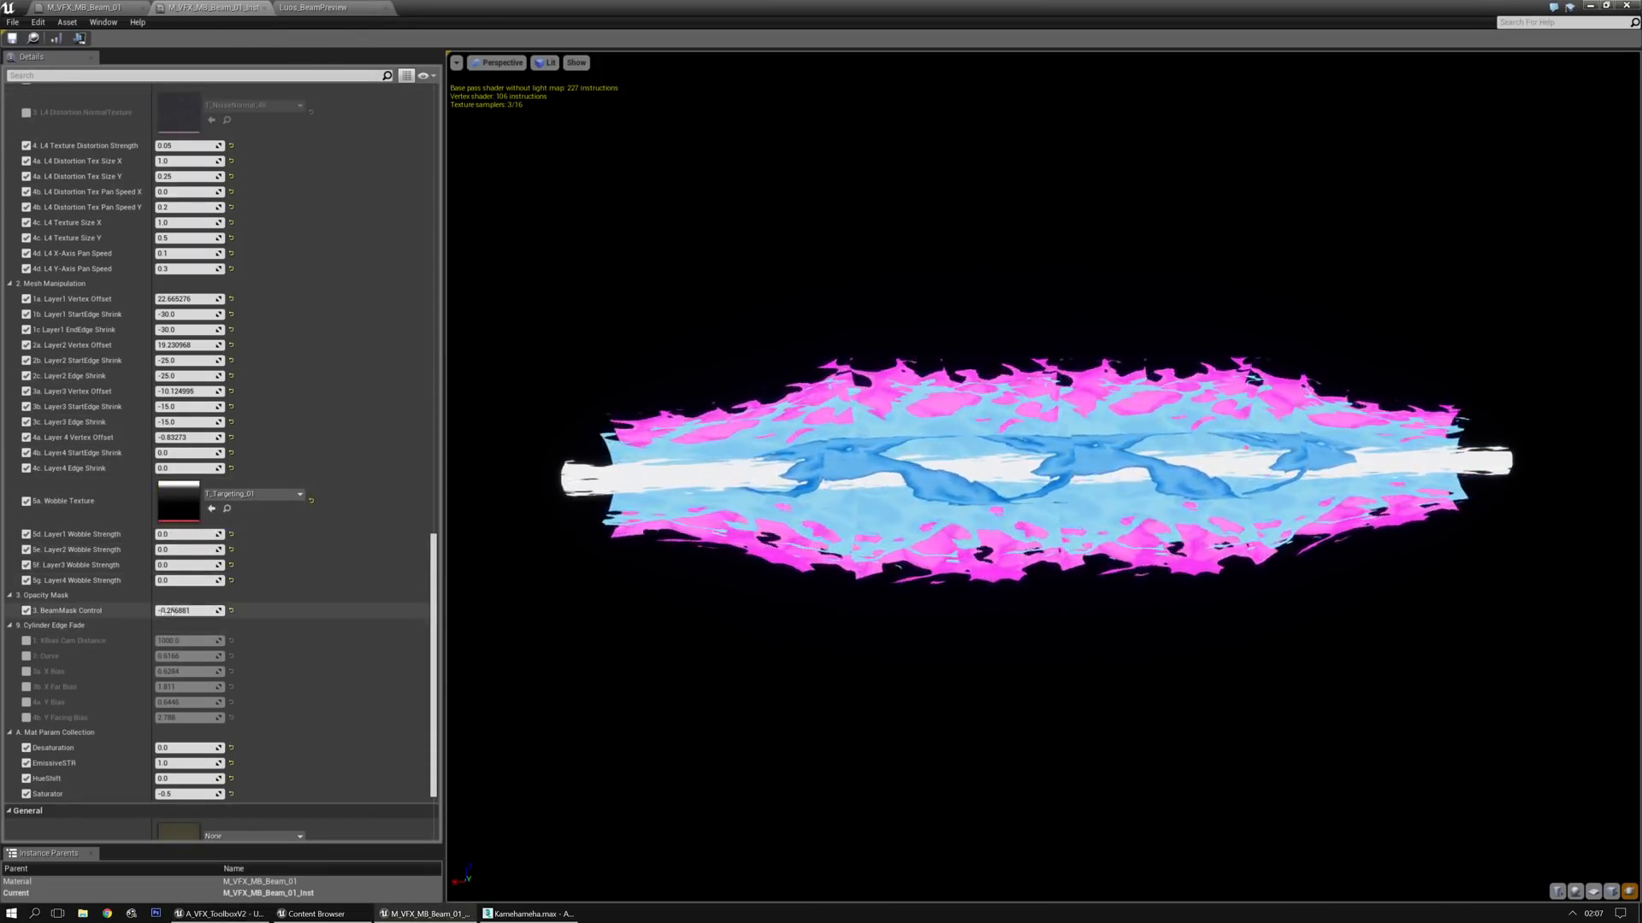
mouse_move(188, 610)
mouse_down()
mouse_move(126, 610)
mouse_move(180, 611)
mouse_up()
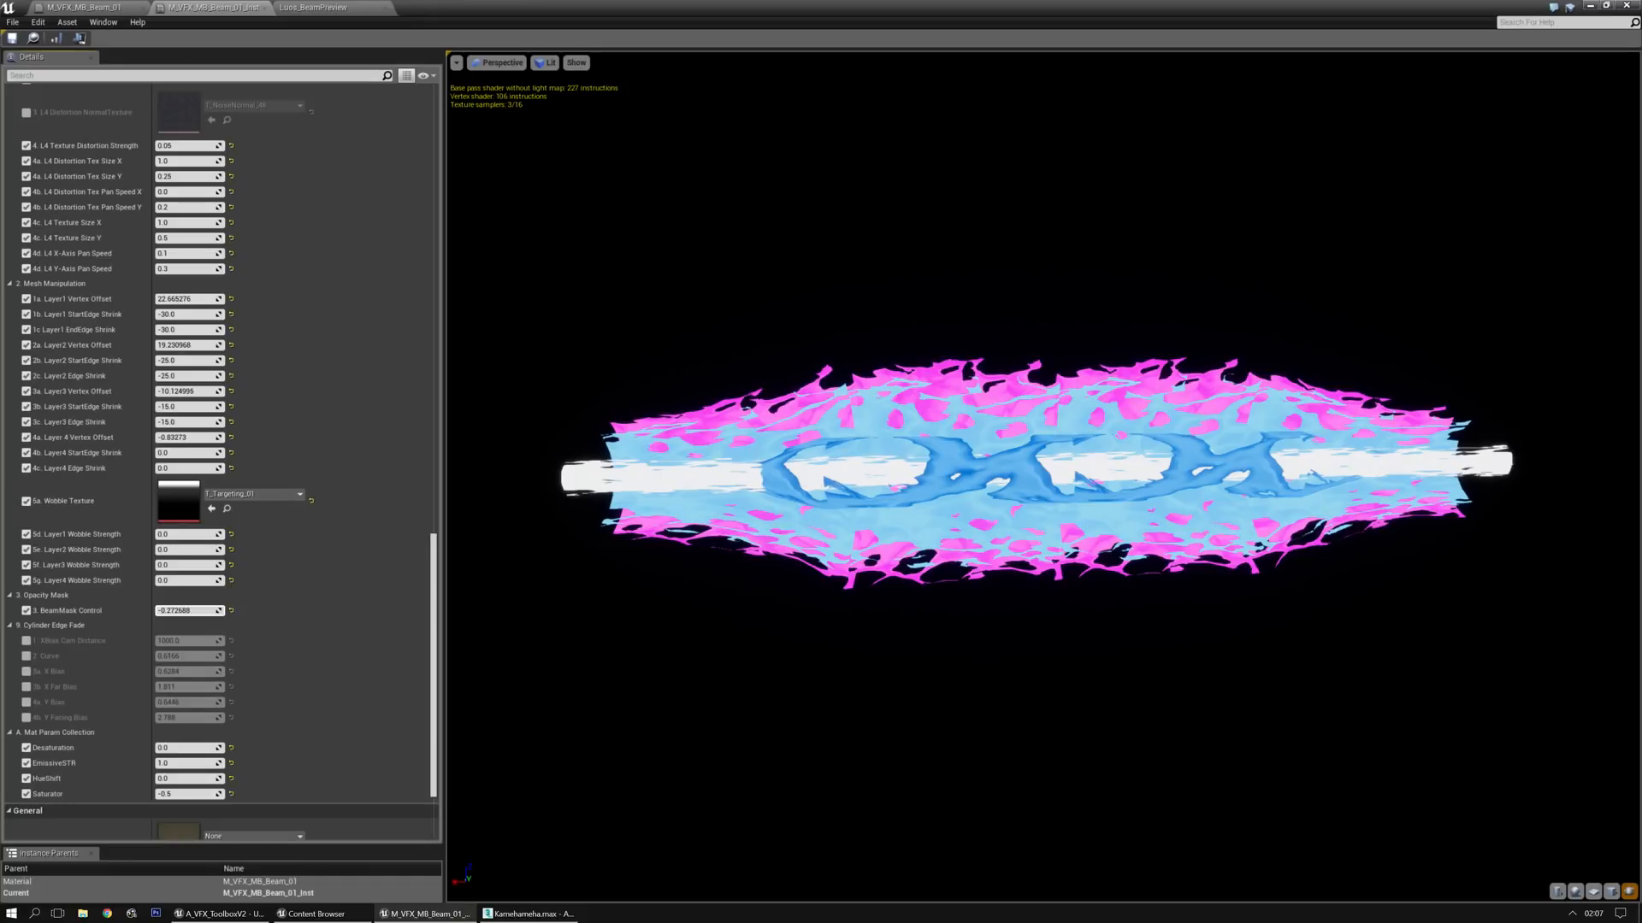
mouse_move(180, 611)
mouse_down()
mouse_move(133, 610)
mouse_move(178, 610)
mouse_up()
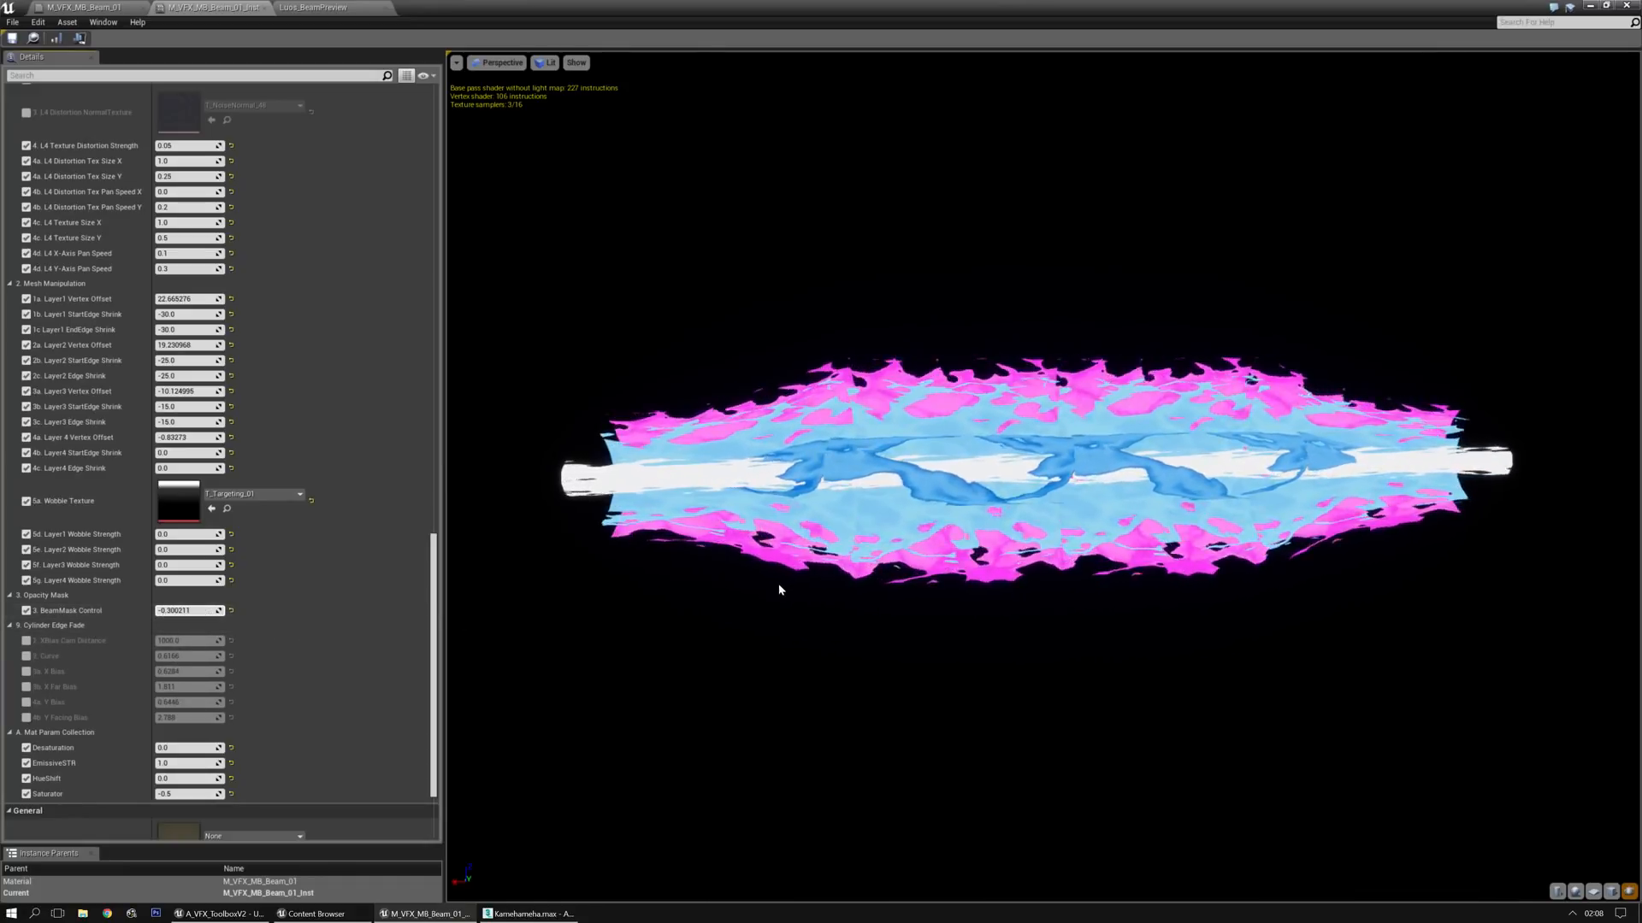
Inspect the combined beam in the preview from the side, close to its end and along its length
right_drag(825, 590, 860, 590)
drag(825, 590, 910, 634)
right_drag(825, 591, 773, 591)
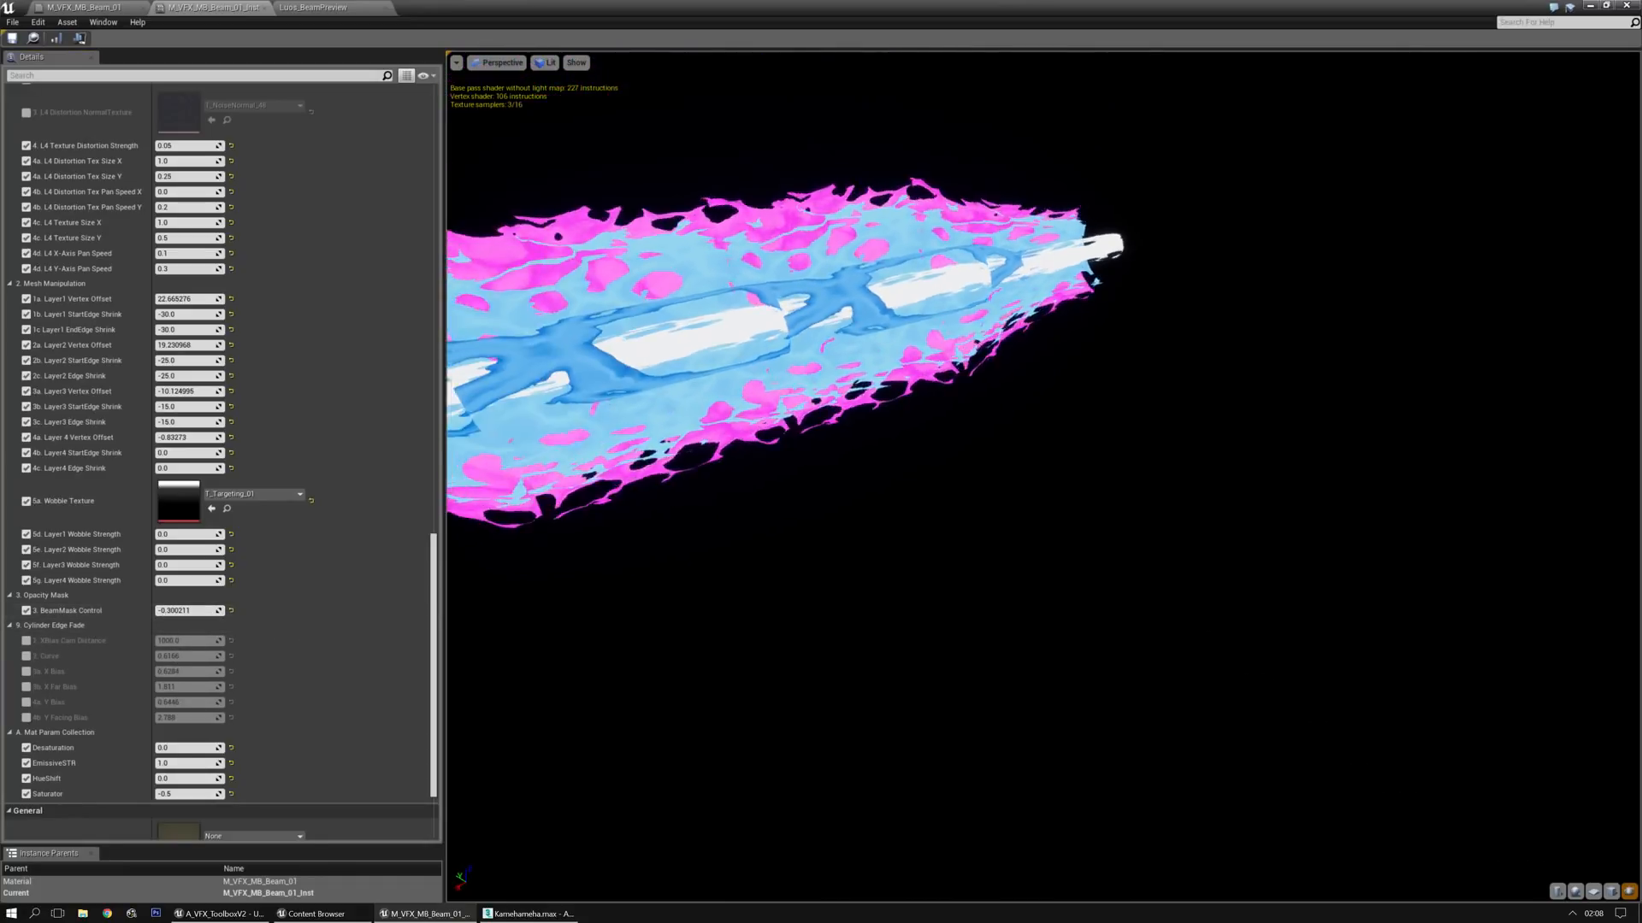
drag(825, 591, 893, 625)
drag(1236, 615, 1402, 616)
drag(1043, 513, 1244, 515)
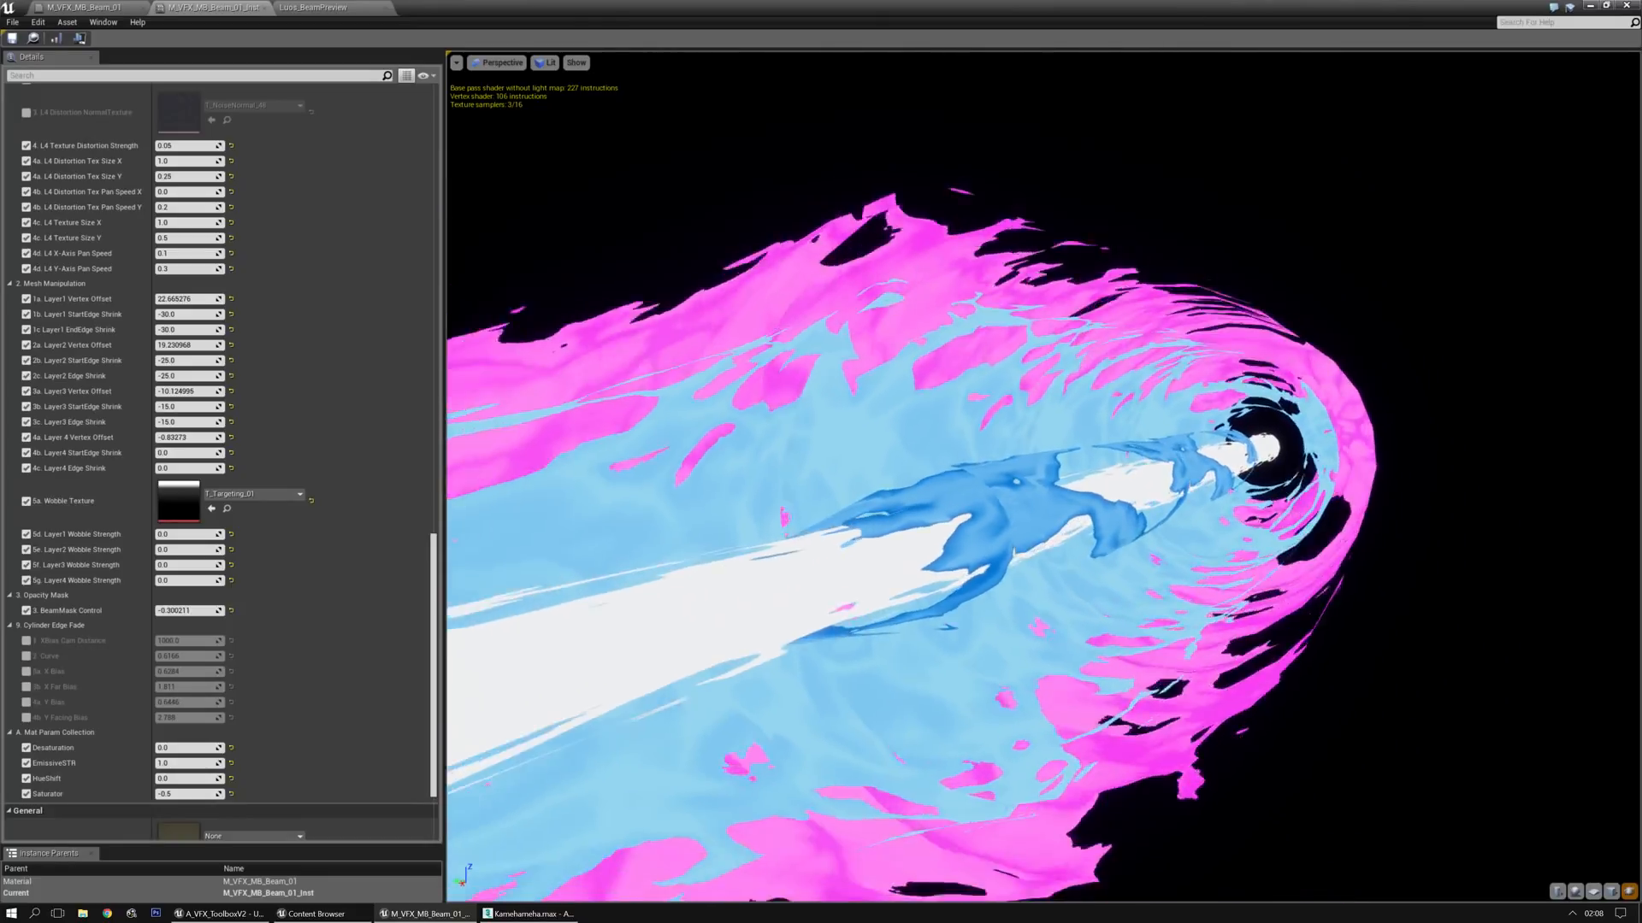
mouse_move(1257, 590)
right_down()
mouse_move(1257, 658)
mouse_move(1257, 589)
right_up()
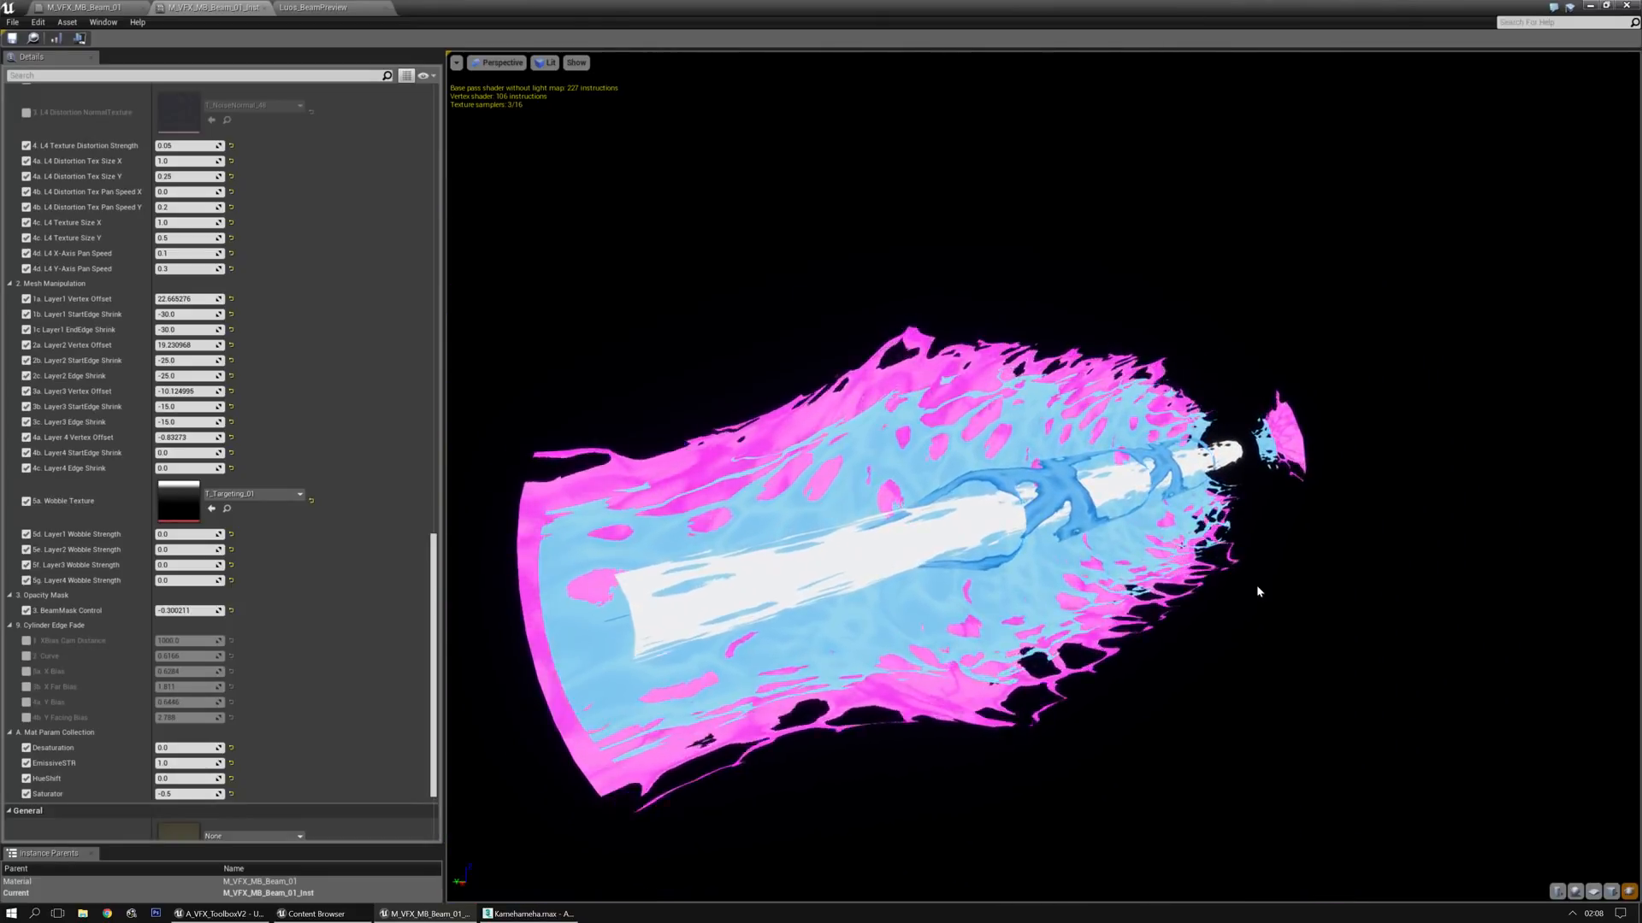
drag(1256, 590, 1171, 586)
mouse_move(1249, 598)
right_down()
mouse_move(1249, 676)
mouse_move(1250, 590)
right_up()
drag(1249, 598, 1205, 598)
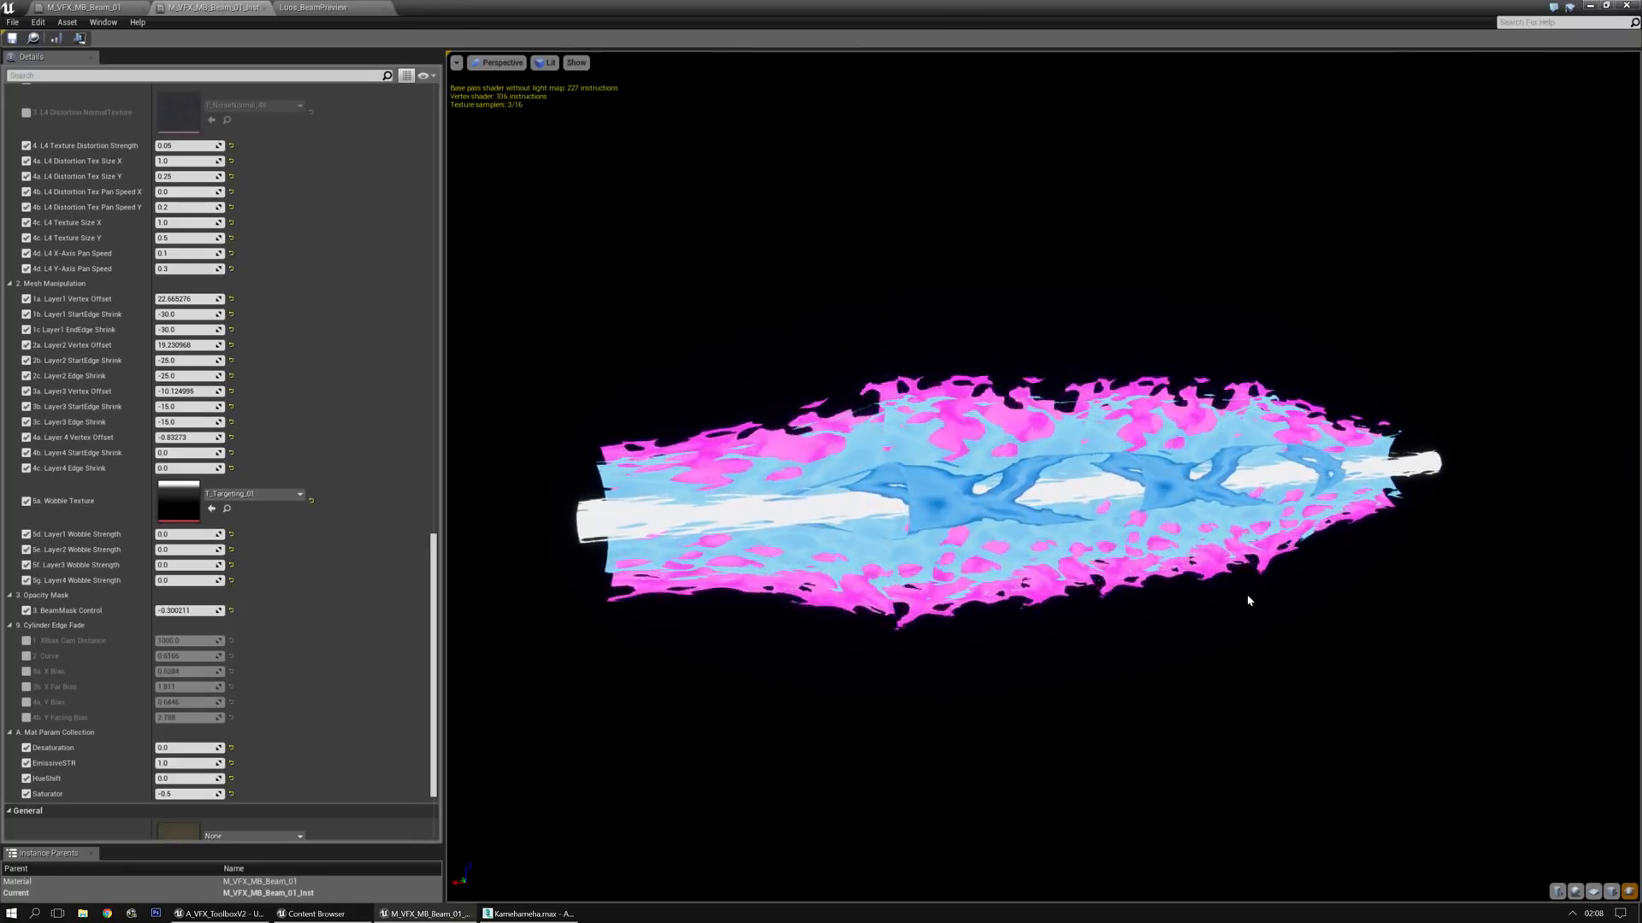
scroll(1110, 672, up, 3)
drag(1110, 672, 883, 668)
scroll(884, 668, down, 3)
middle_drag(883, 667, 598, 666)
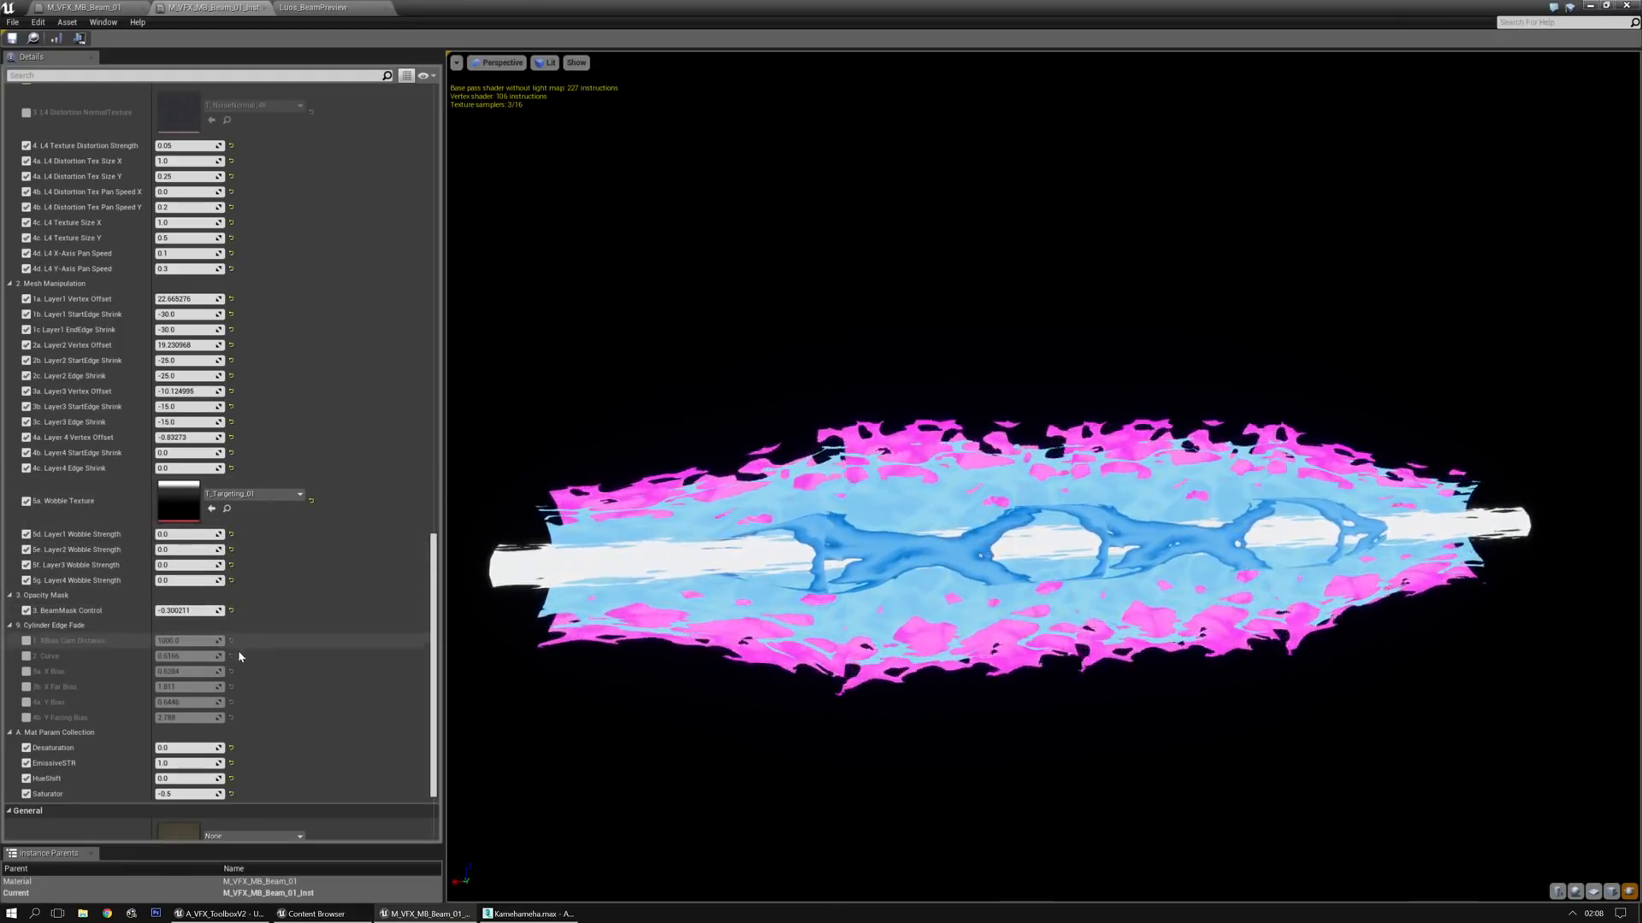
Try a Desaturation of about 0.15, then reset it to its default value
mouse_move(181, 748)
mouse_down()
mouse_move(152, 748)
mouse_move(214, 748)
mouse_move(179, 748)
mouse_up()
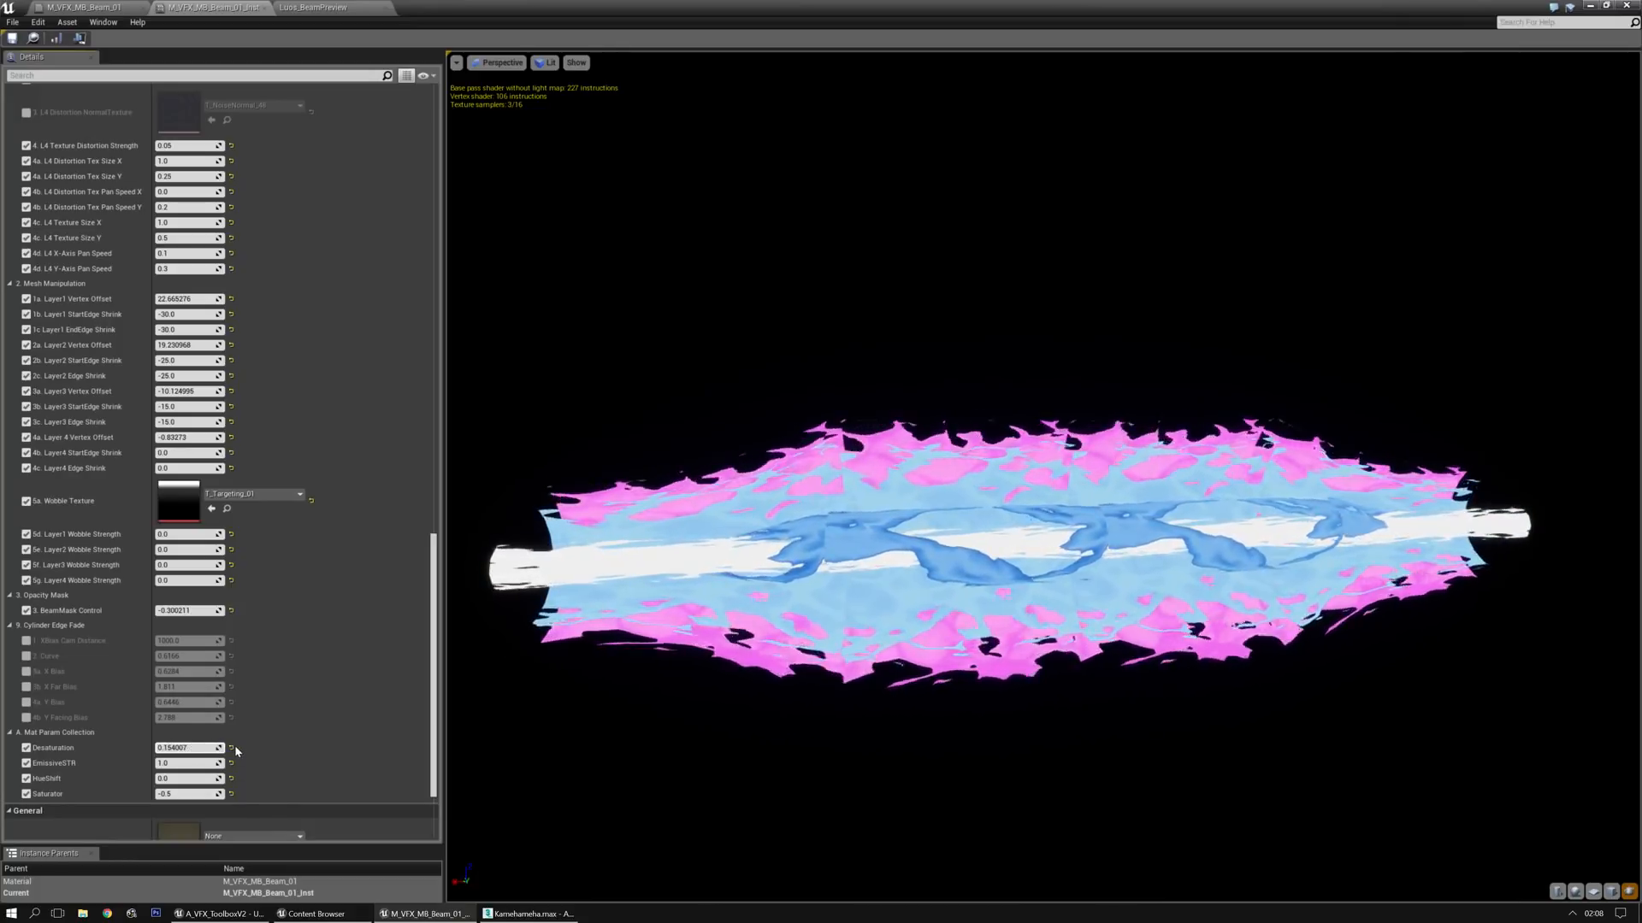
click(231, 748)
Set the HueShift to about 0.32 and EmissiveSTR to about 2.5, trying out the Saturator in between
scroll(290, 655, down, 3)
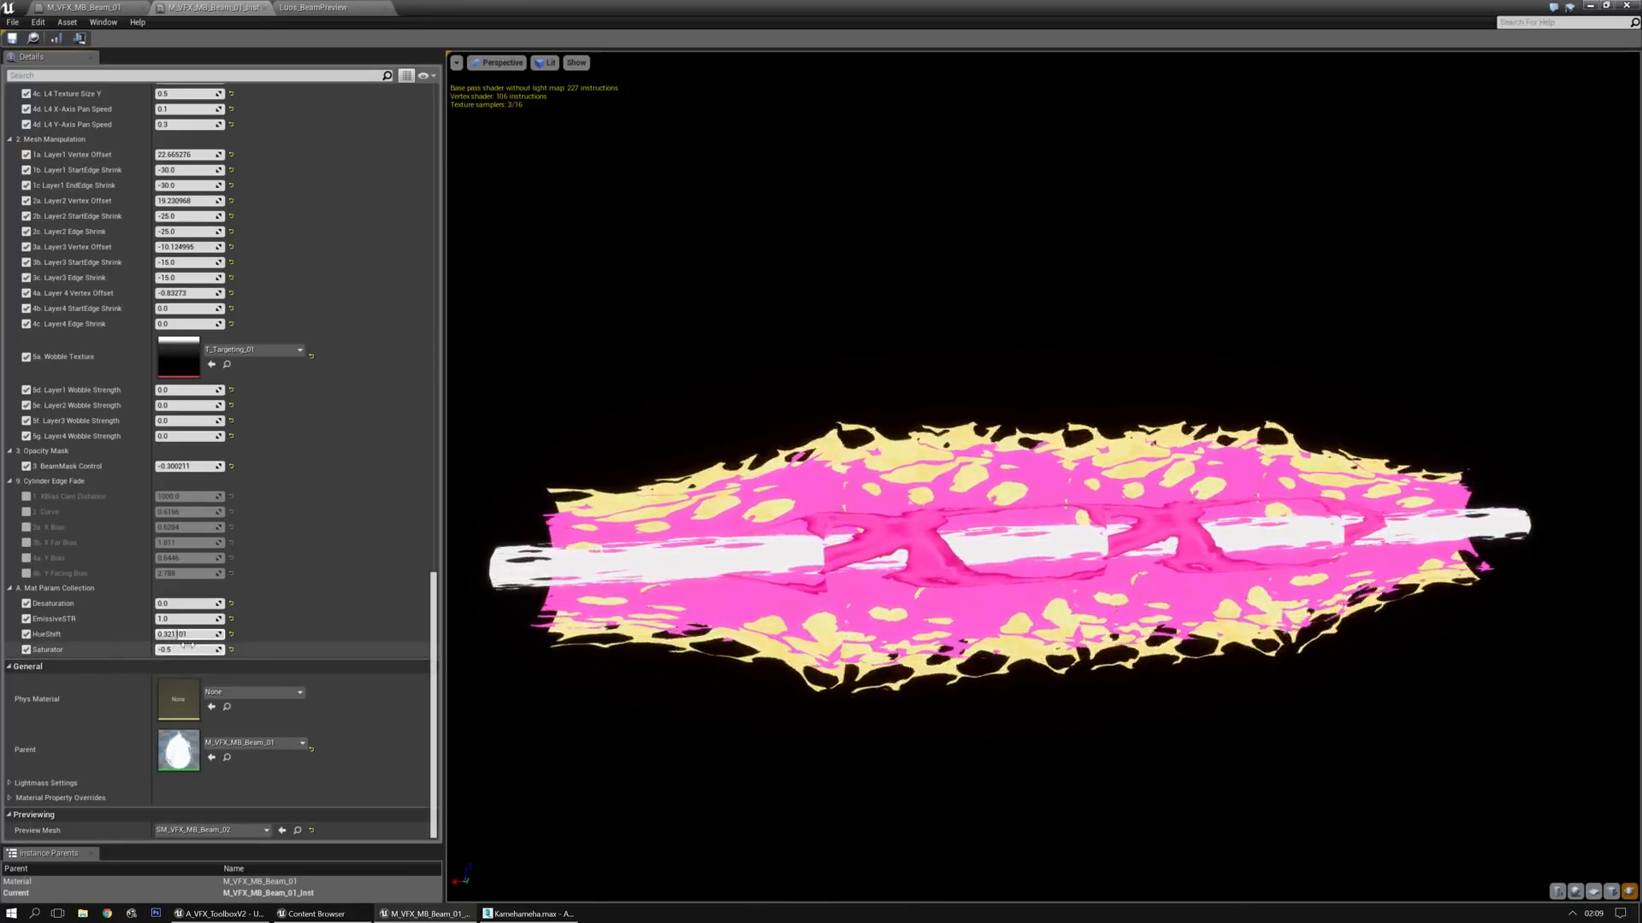
drag(177, 648, 205, 648)
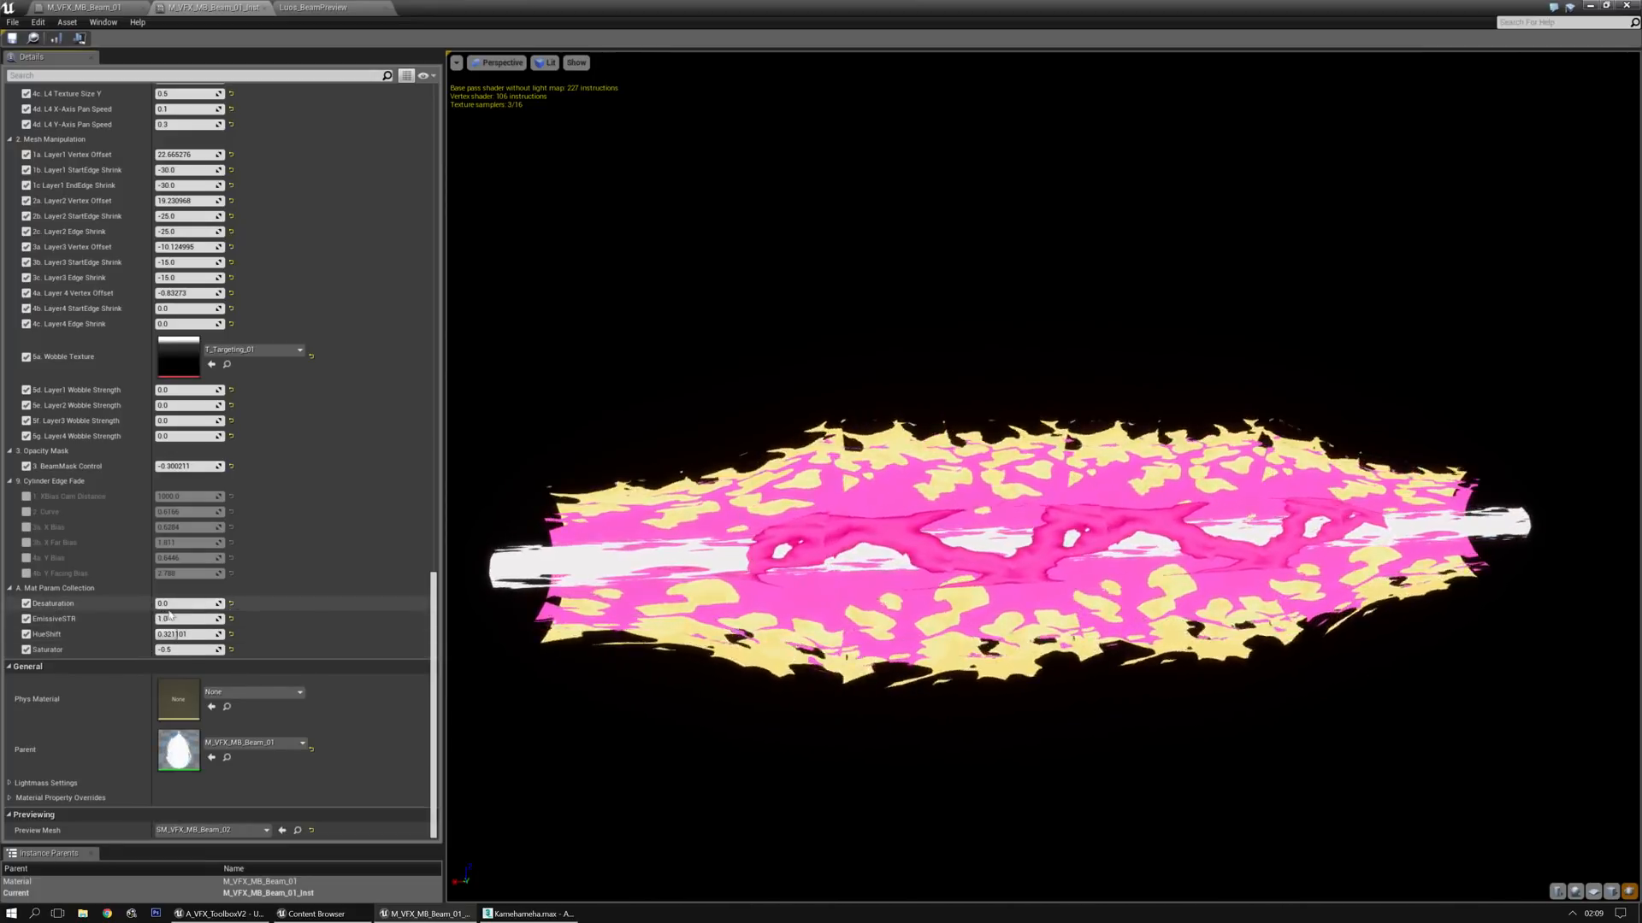
mouse_move(168, 618)
mouse_down()
mouse_move(218, 618)
mouse_move(158, 618)
mouse_move(218, 619)
mouse_move(190, 619)
mouse_up()
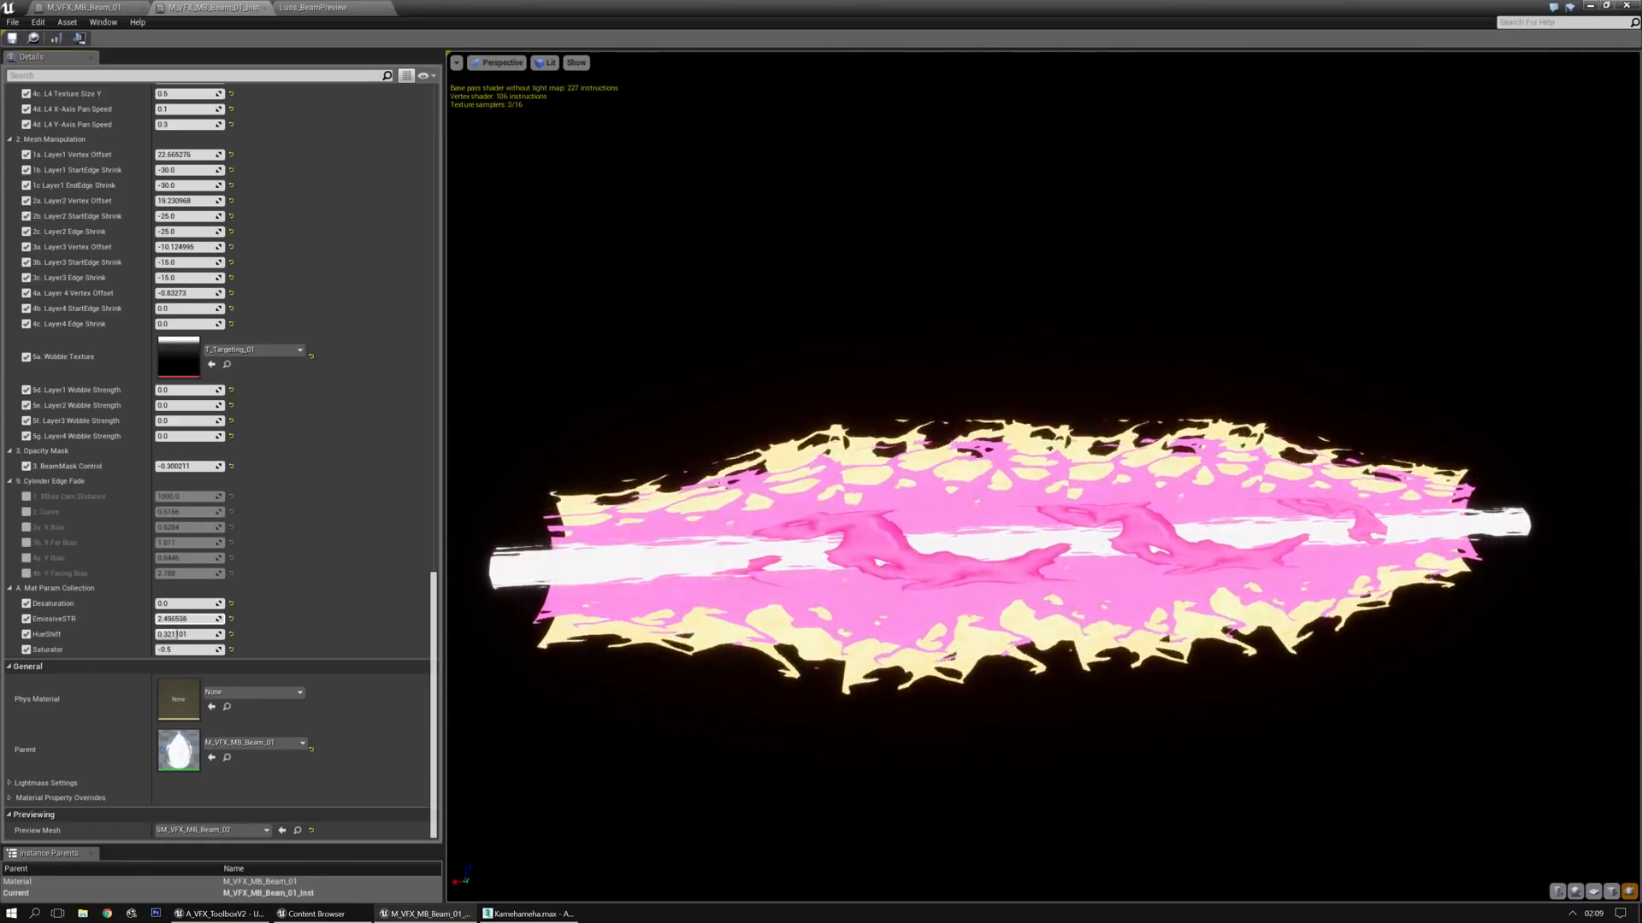
Expand the R, G, B and A values of Layer 1's Color 1, Color 2 and Color 3, and set EmissiveSTR to about 1.84
drag(435, 645, 449, 174)
click(16, 295)
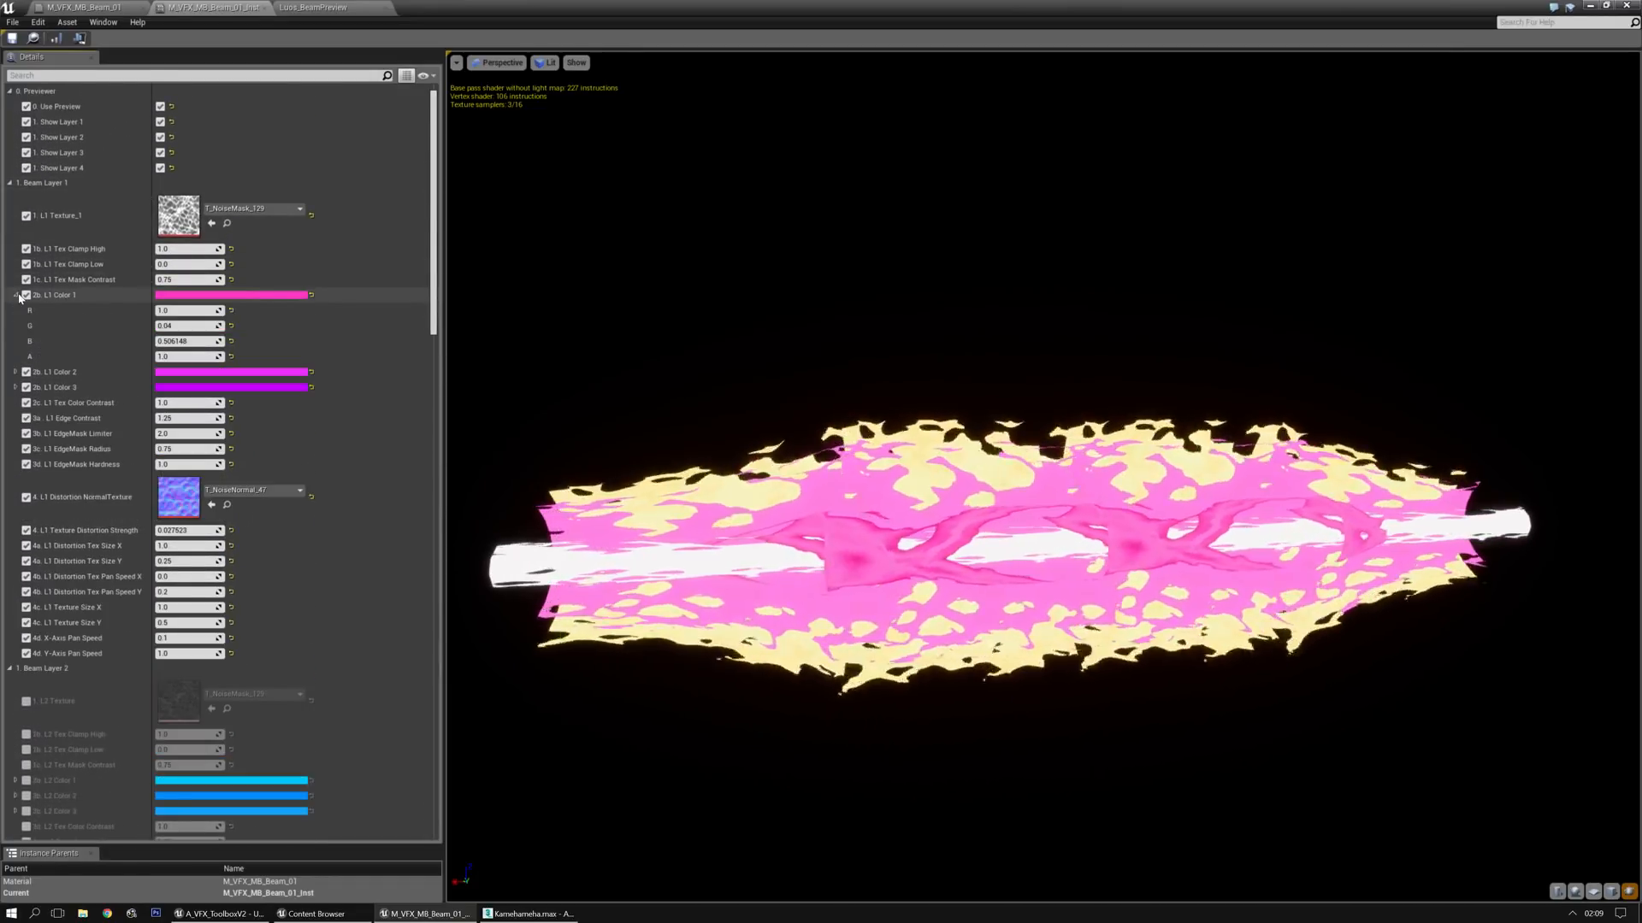
click(16, 372)
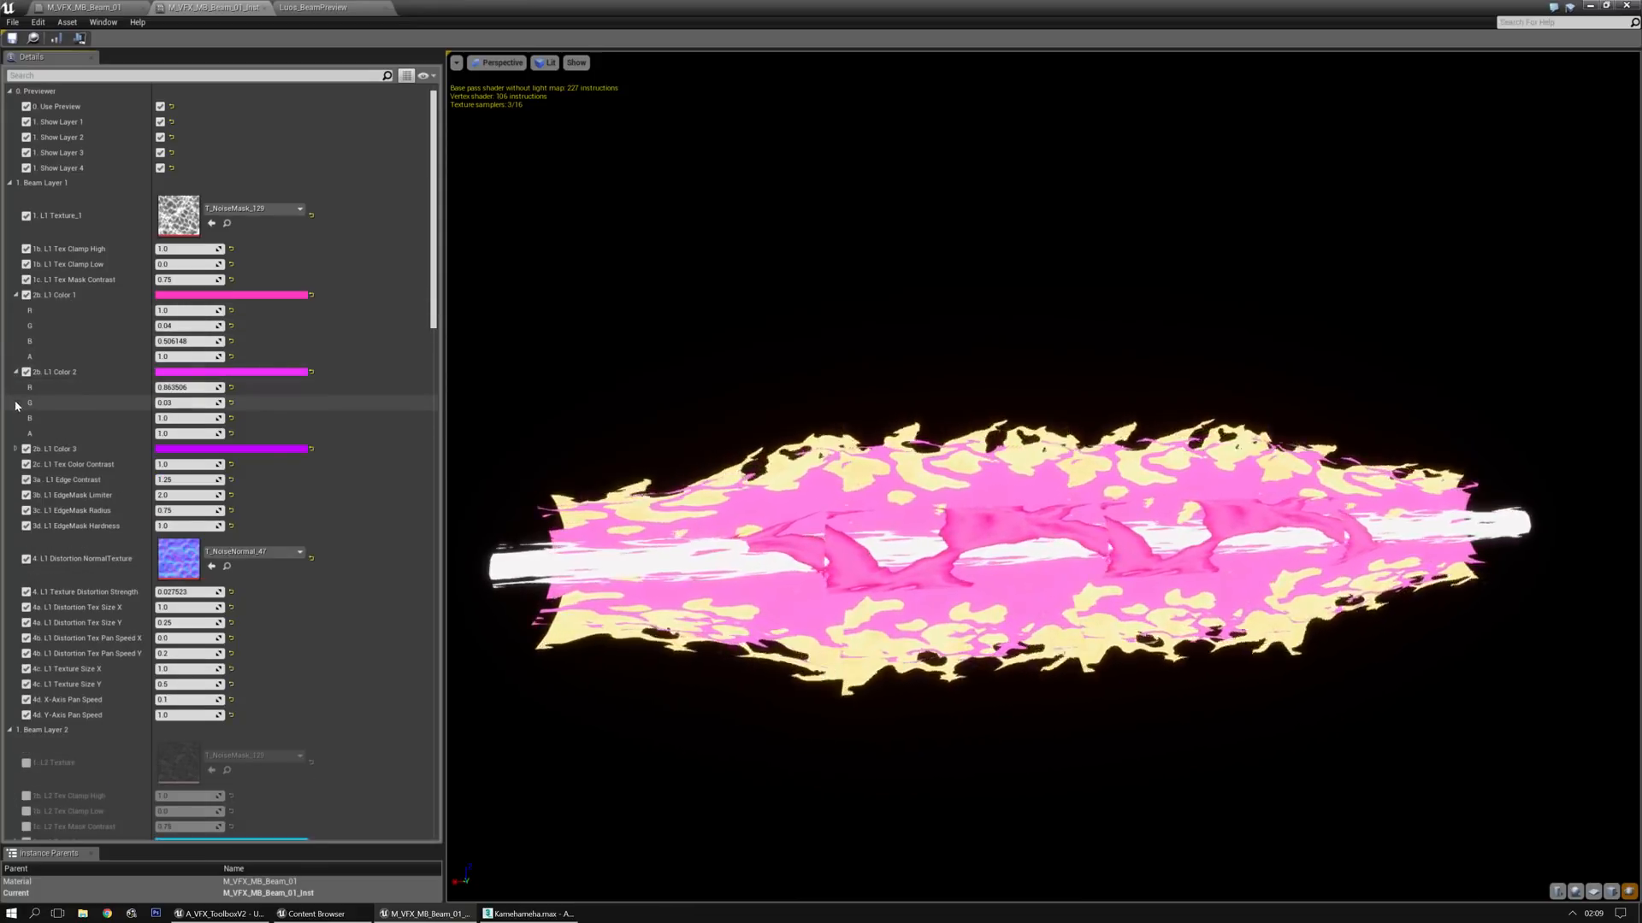
click(16, 449)
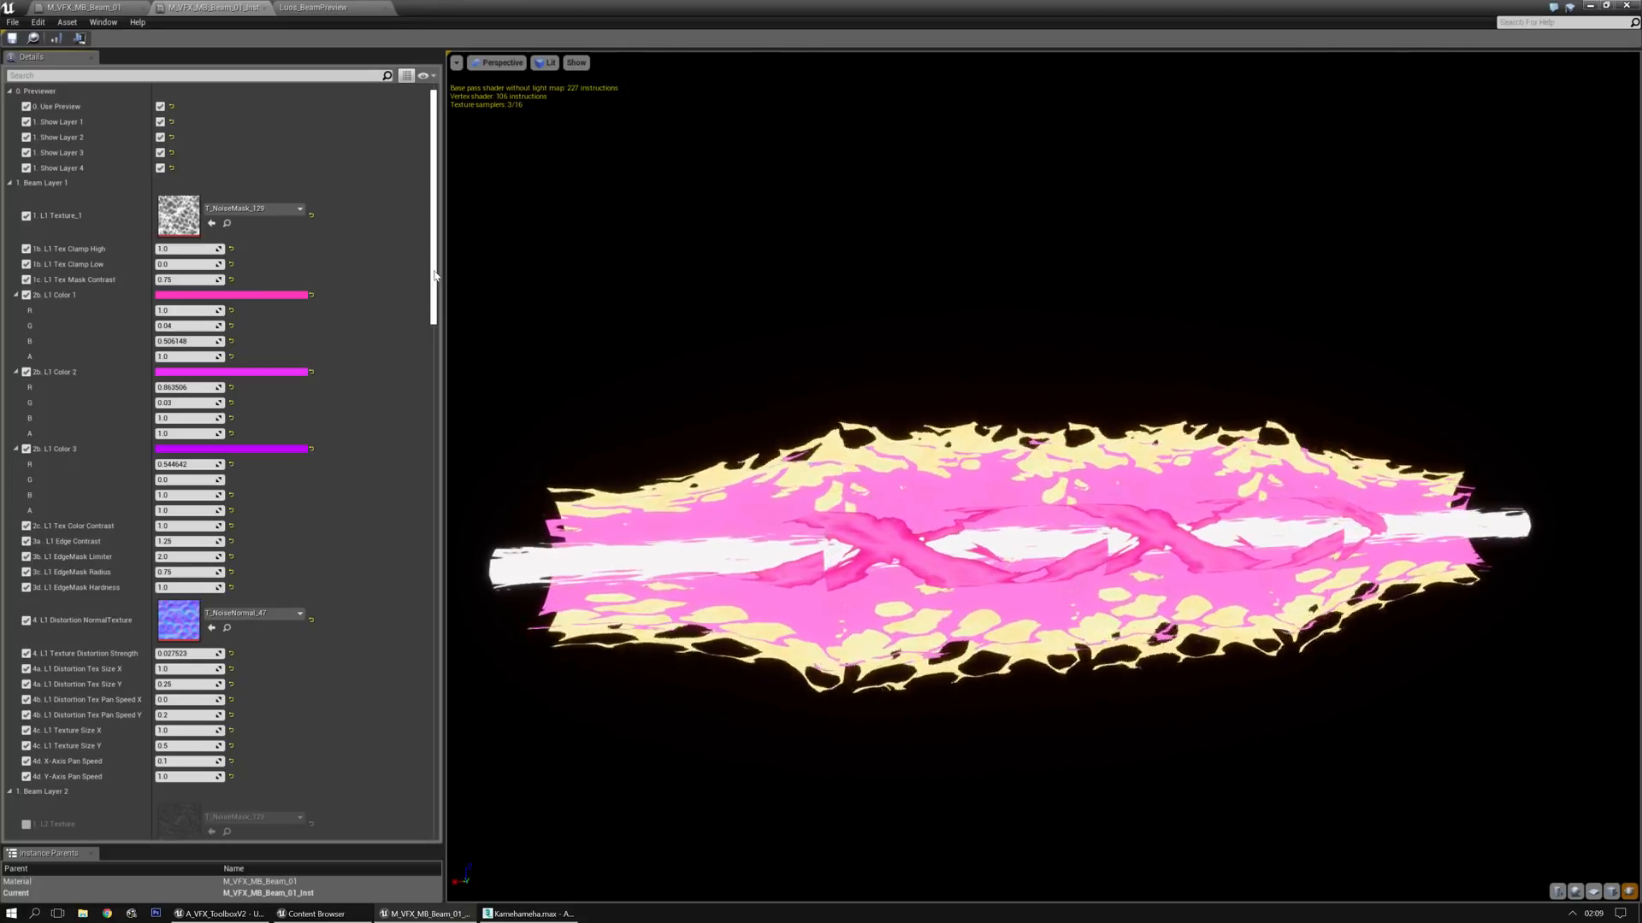
drag(434, 275, 423, 769)
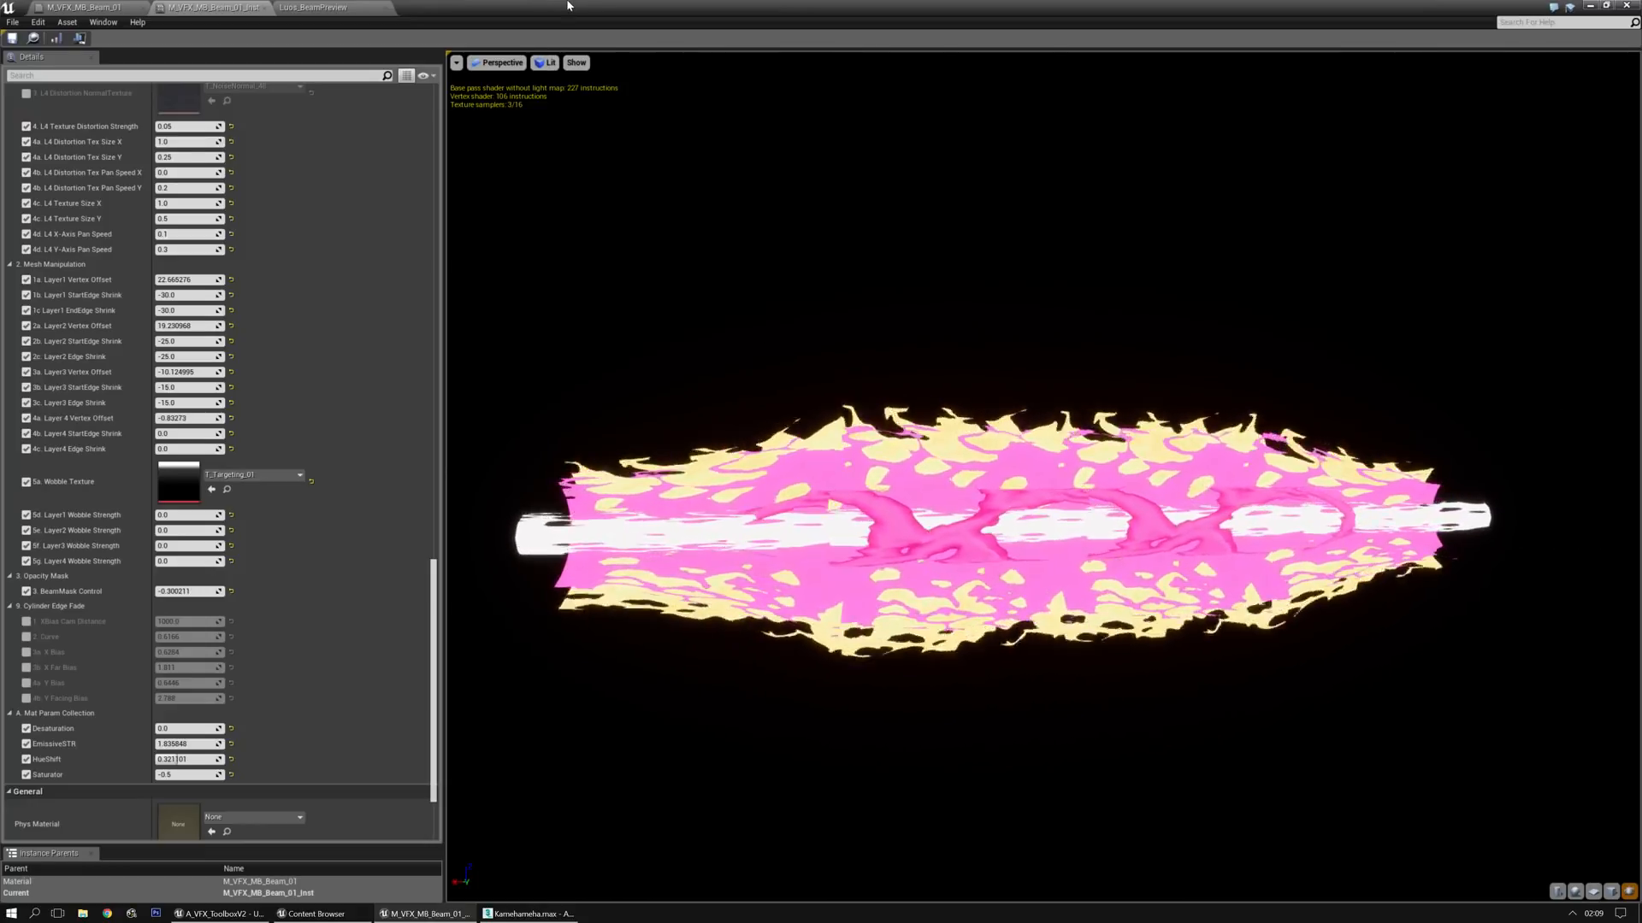
Place the SM_VFX_MB_Beam_01 static mesh on the level floor beside the player start and apply the beam material instance to it
drag(576, 10, 0, 342)
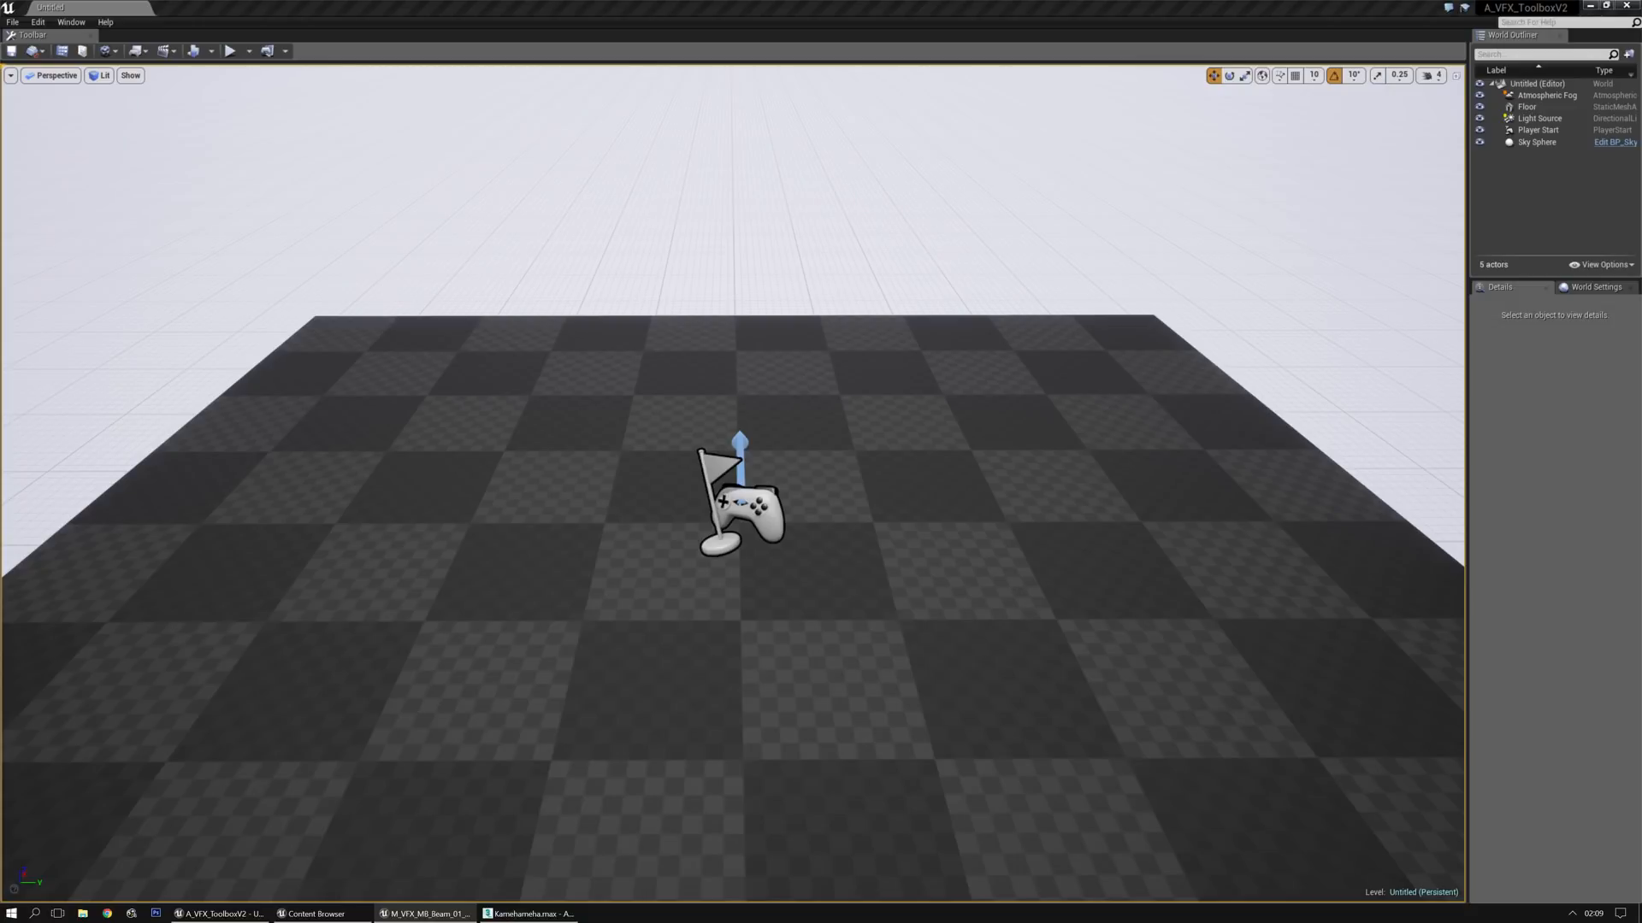
drag(0, 513, 606, 543)
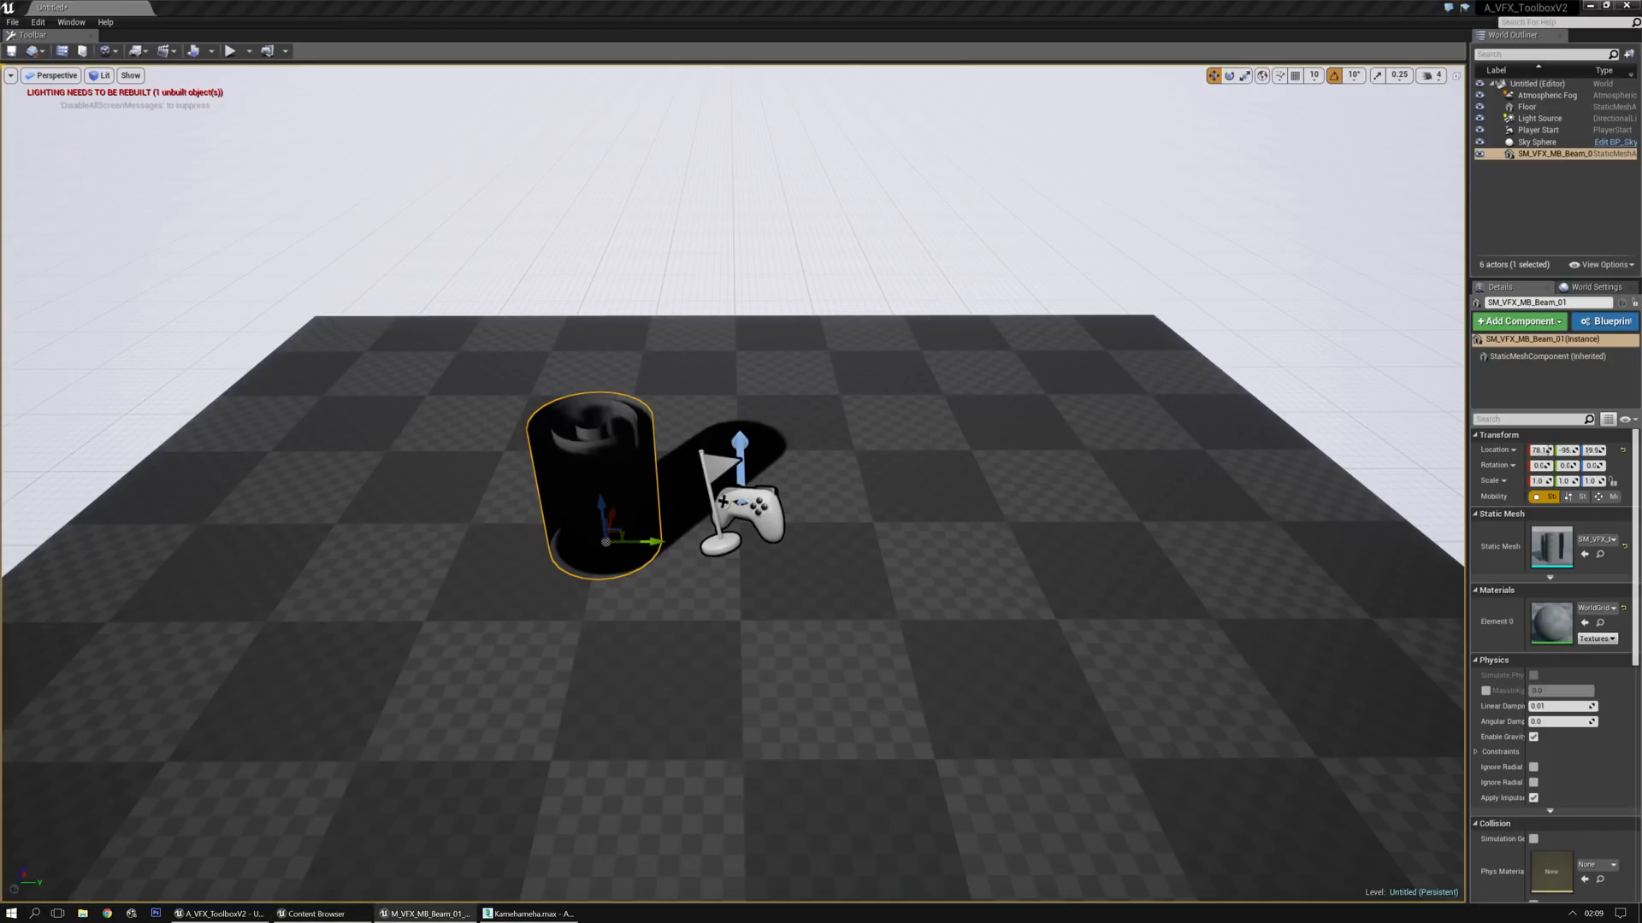
drag(0, 492, 598, 496)
mouse_move(919, 621)
right_down()
mouse_move(919, 495)
mouse_move(898, 590)
mouse_move(919, 621)
right_up()
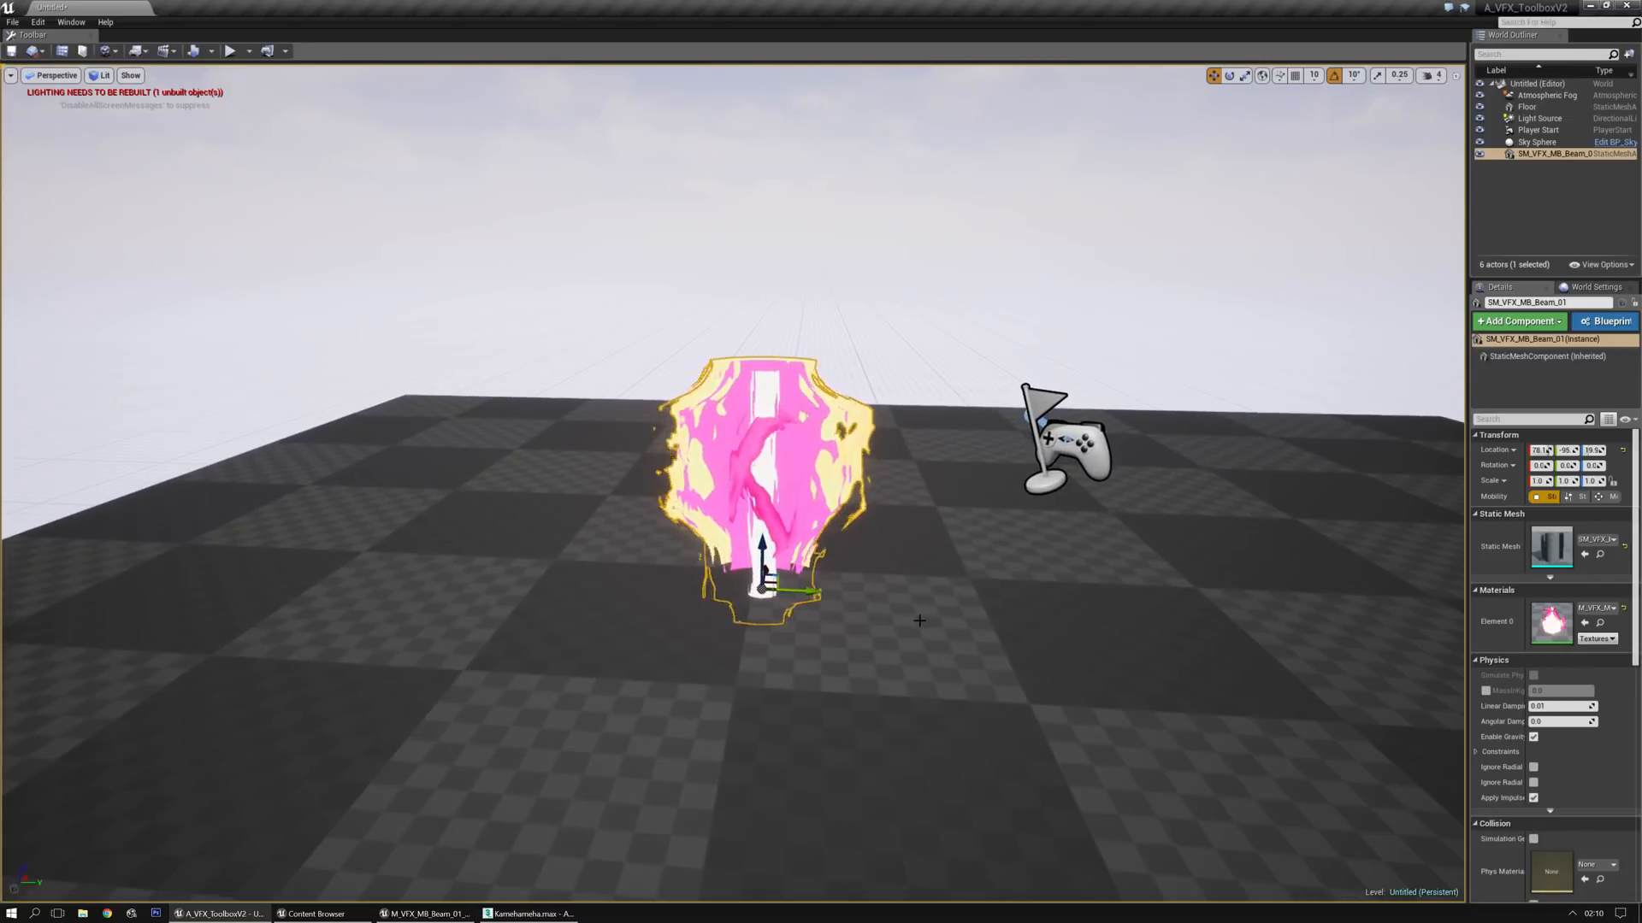
Raise the beam mesh well above the floor and rotate it 90 degrees so it lies horizontally
drag(765, 558, 765, 428)
right_drag(765, 428, 765, 367)
key(e)
drag(756, 507, 802, 489)
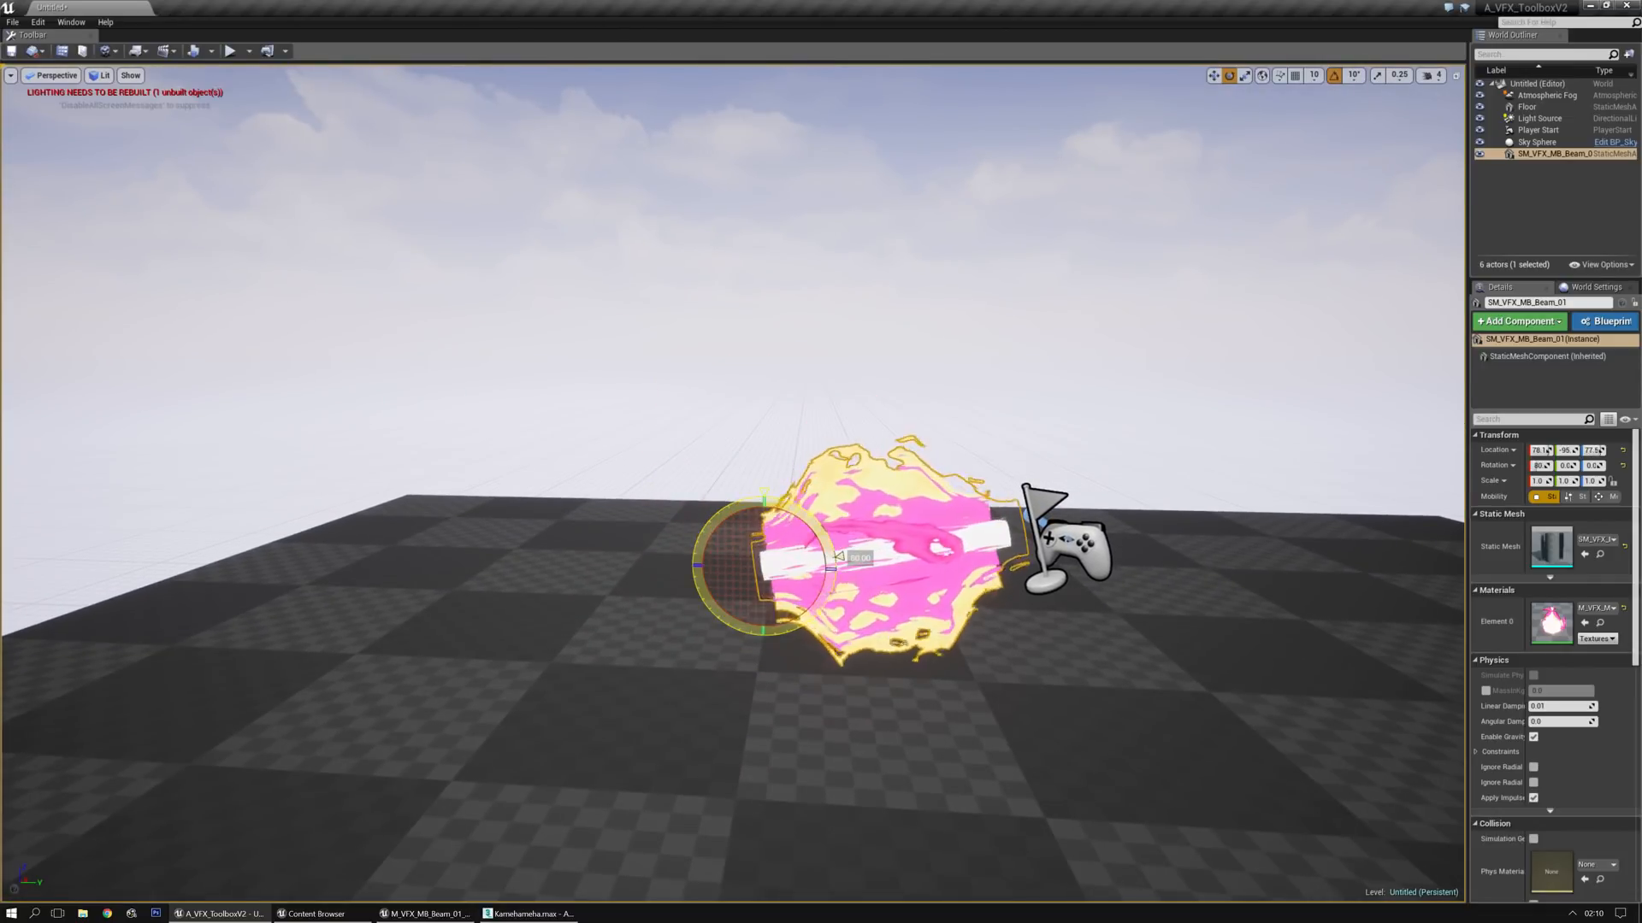
key(w)
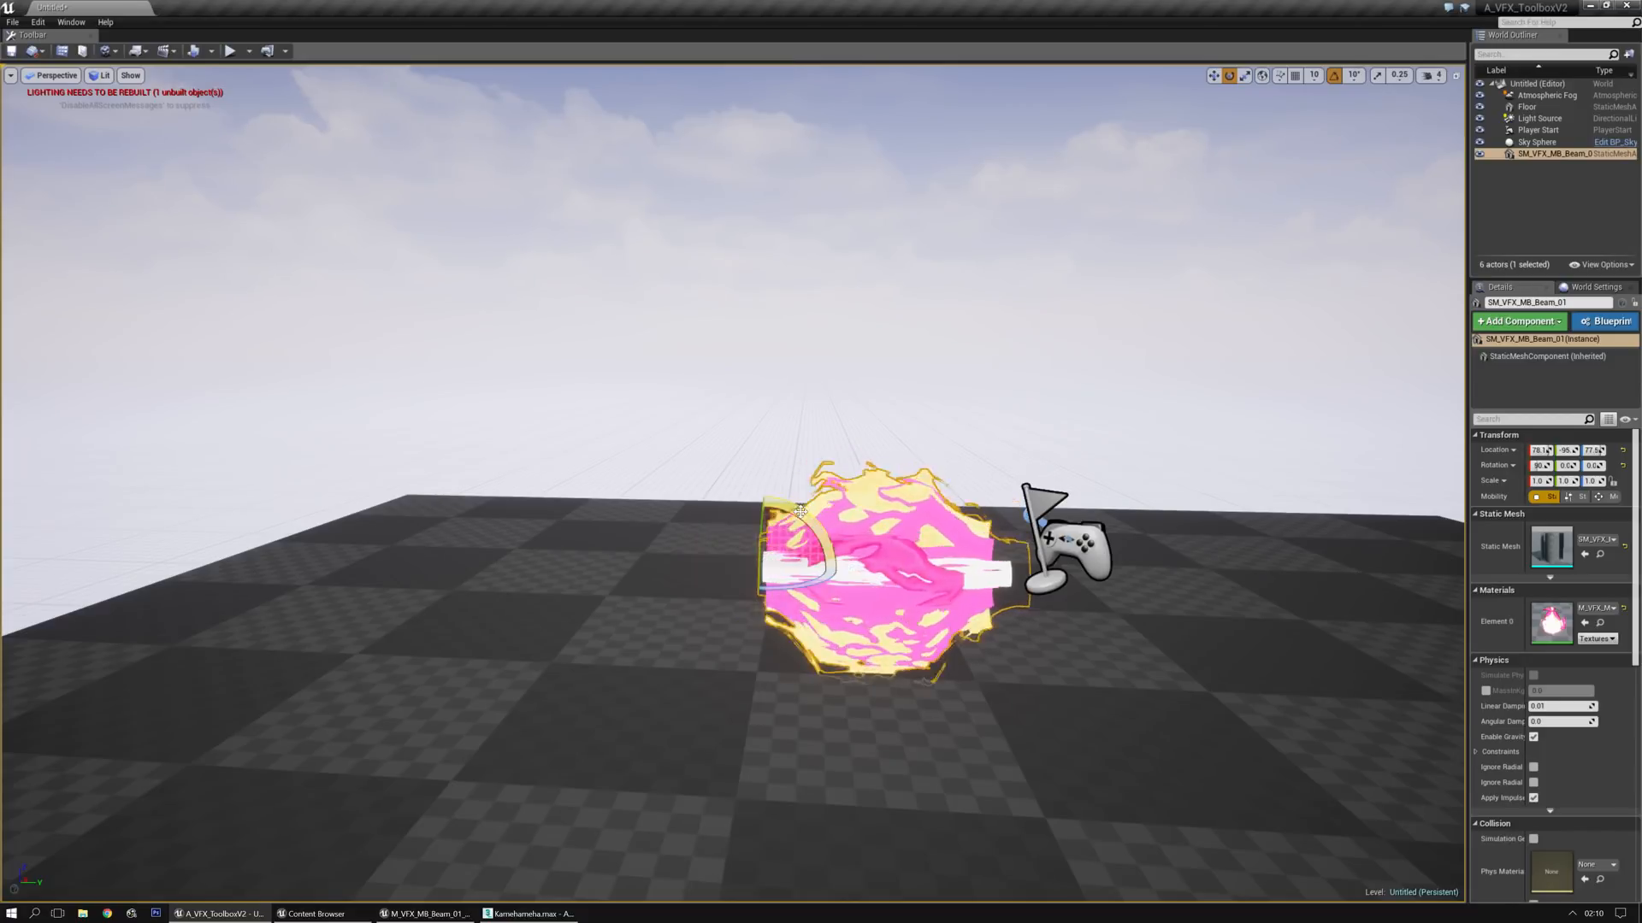
drag(763, 542, 762, 338)
Try stretching the beam mesh along its length by scaling only its Z axis
mouse_move(987, 554)
right_down()
mouse_move(1013, 536)
mouse_move(988, 554)
right_up()
key(s)
key(e)
drag(867, 578, 1179, 585)
right_drag(1178, 585, 1282, 584)
key(d)
right_drag(795, 673, 842, 673)
key(s)
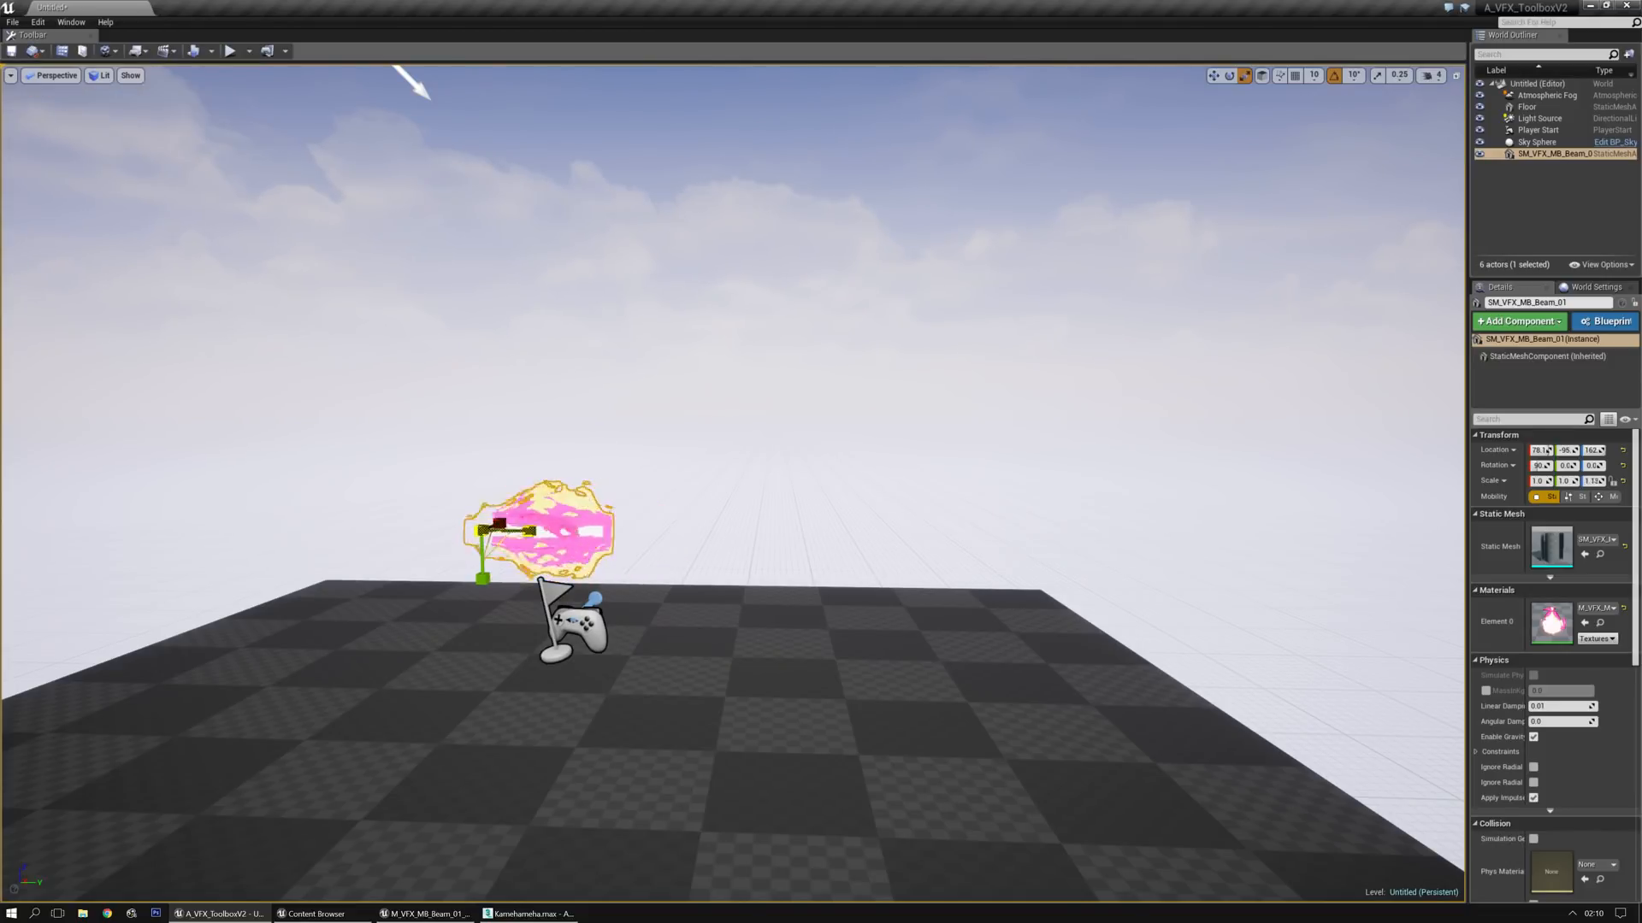
Shorten and lengthen the beam repeatedly with its Z scale, leaving it stretched to several times its original length
drag(529, 531, 385, 531)
drag(529, 531, 688, 531)
right_drag(666, 628, 787, 676)
right_drag(351, 480, 373, 476)
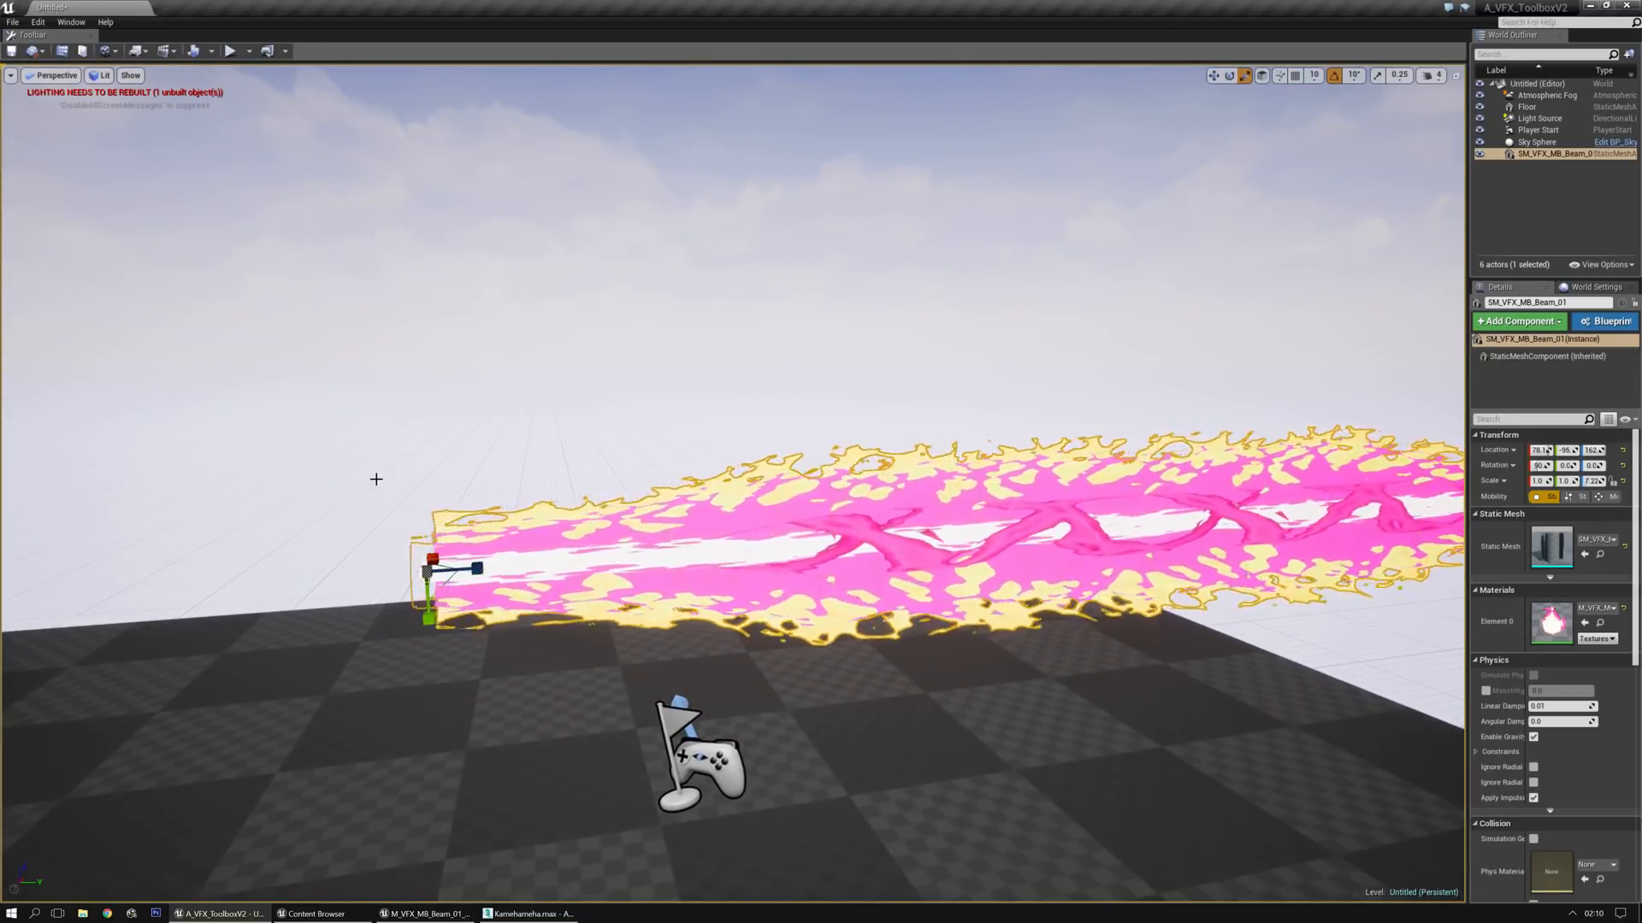
right_drag(923, 670, 769, 667)
right_drag(990, 685, 902, 660)
drag(176, 509, 141, 512)
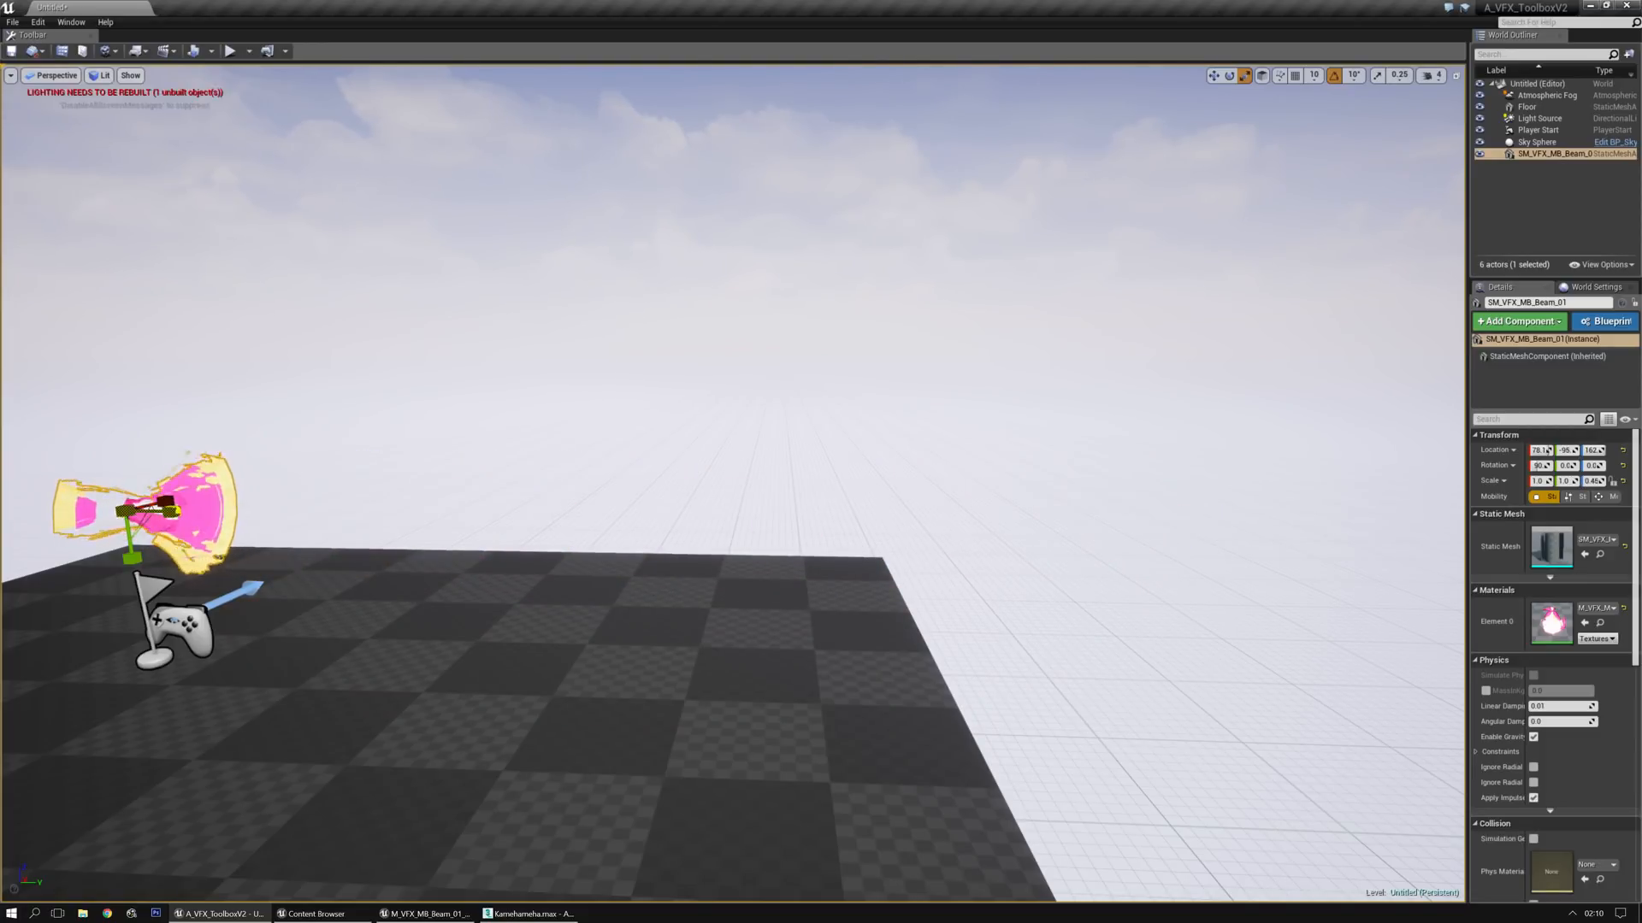
mouse_move(579, 414)
right_down()
mouse_move(684, 414)
mouse_move(564, 436)
mouse_move(578, 414)
right_up()
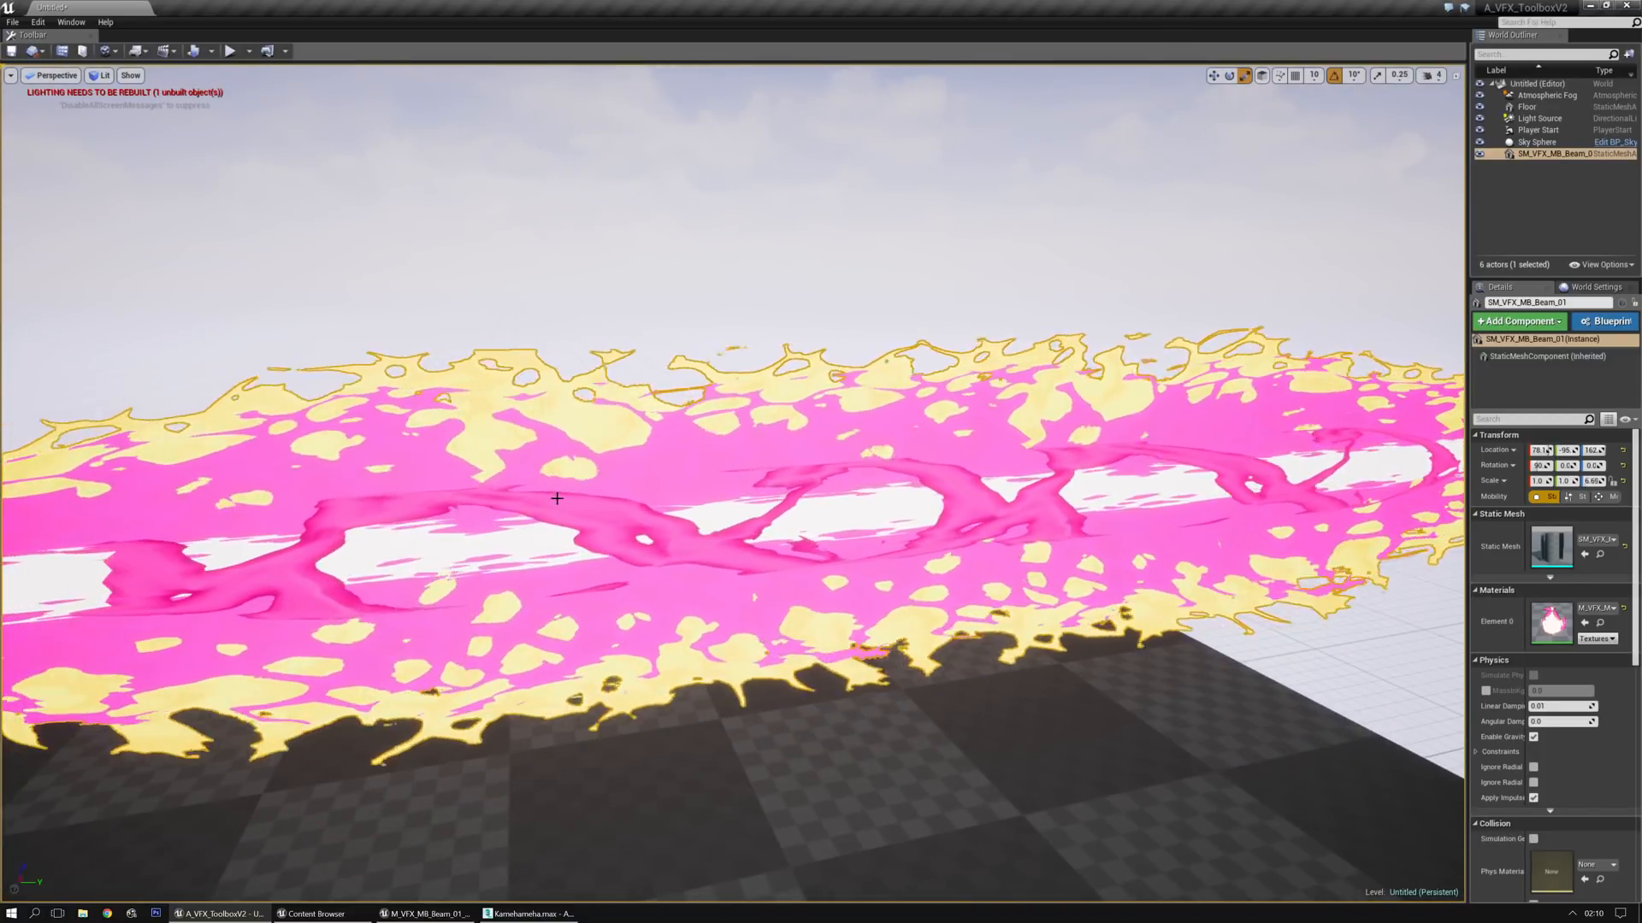
Deselect the beam and examine it in the level from the side, toward its open end and along its length
drag(667, 446, 659, 513)
right_drag(631, 433, 449, 429)
mouse_move(288, 470)
mouse_down()
mouse_move(346, 467)
mouse_move(274, 469)
mouse_up()
right_drag(295, 468, 427, 466)
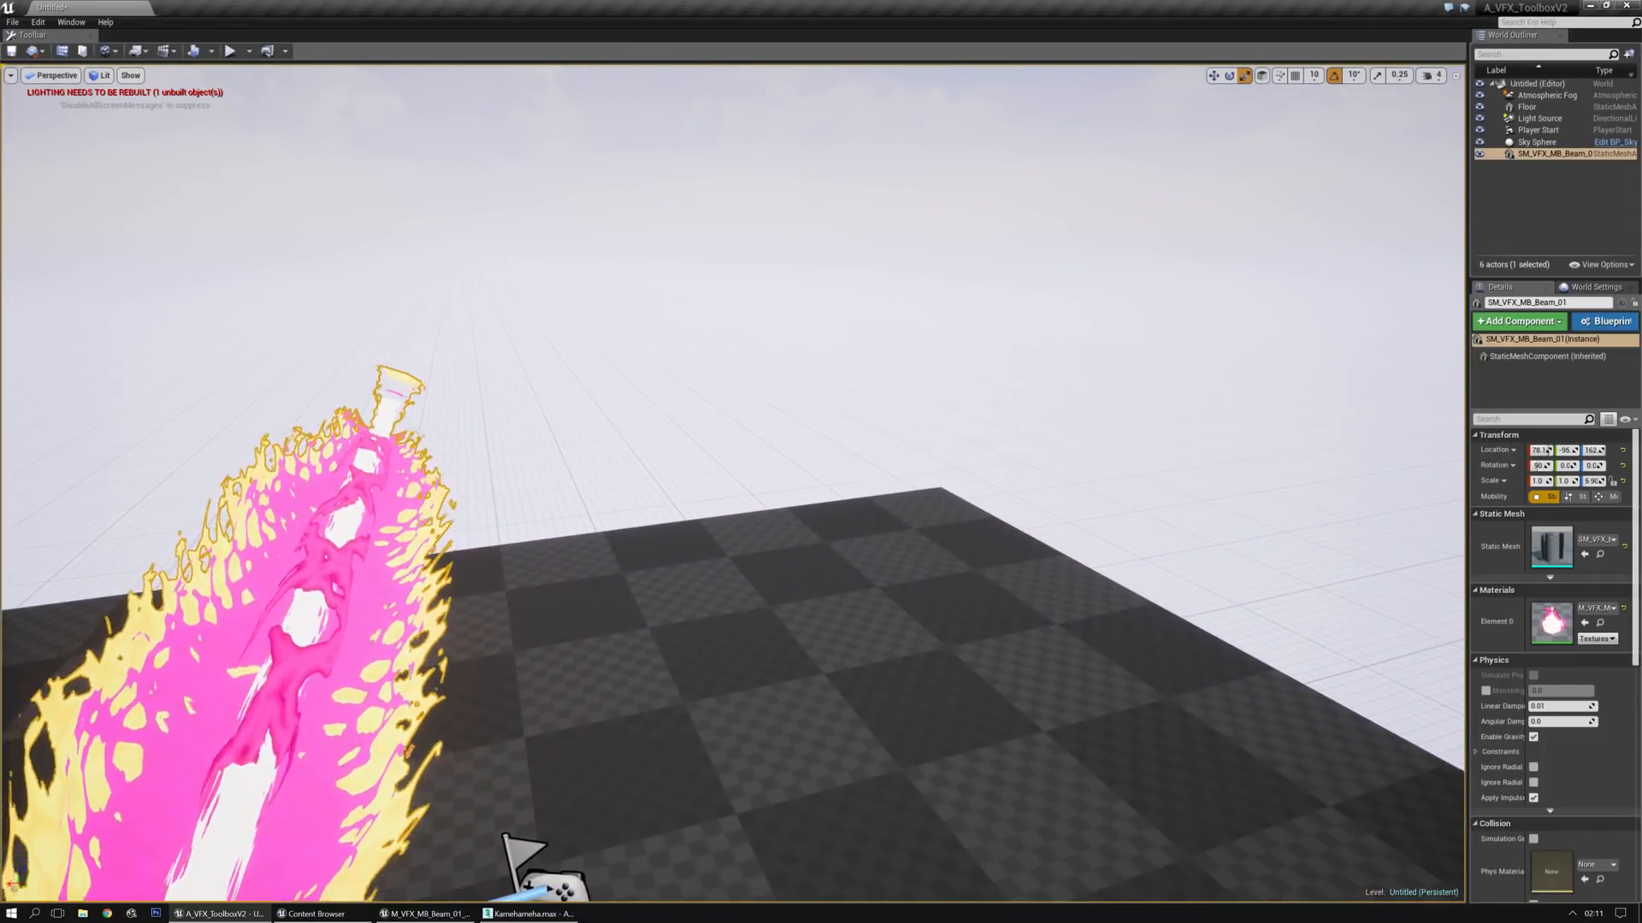
key(Escape)
right_drag(719, 616, 773, 574)
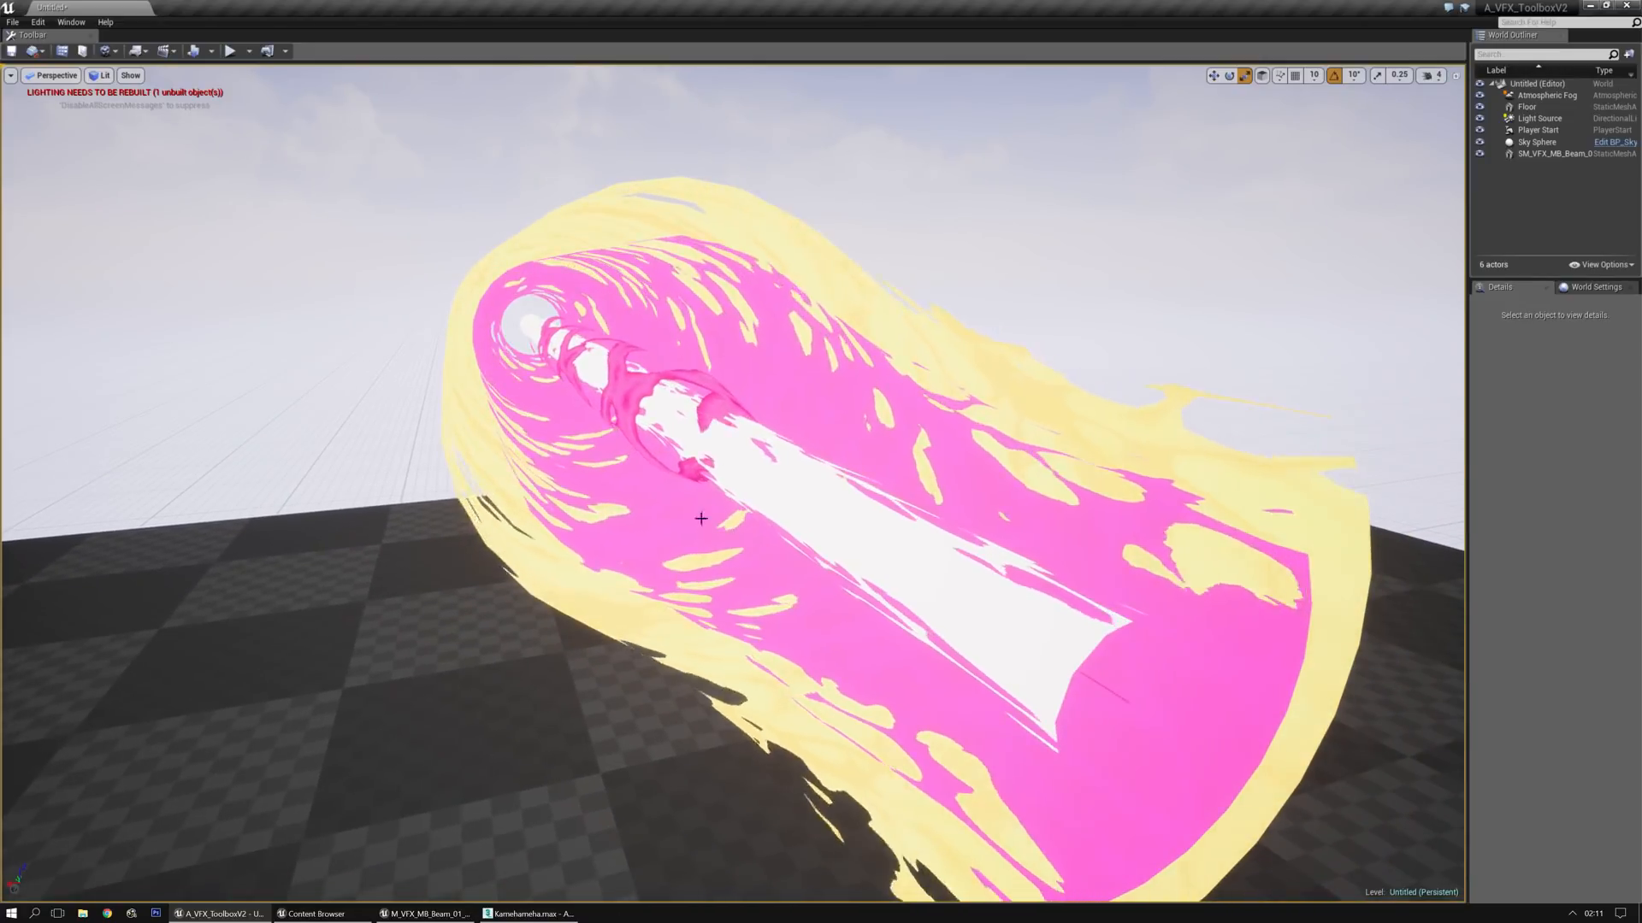
right_drag(547, 476, 661, 482)
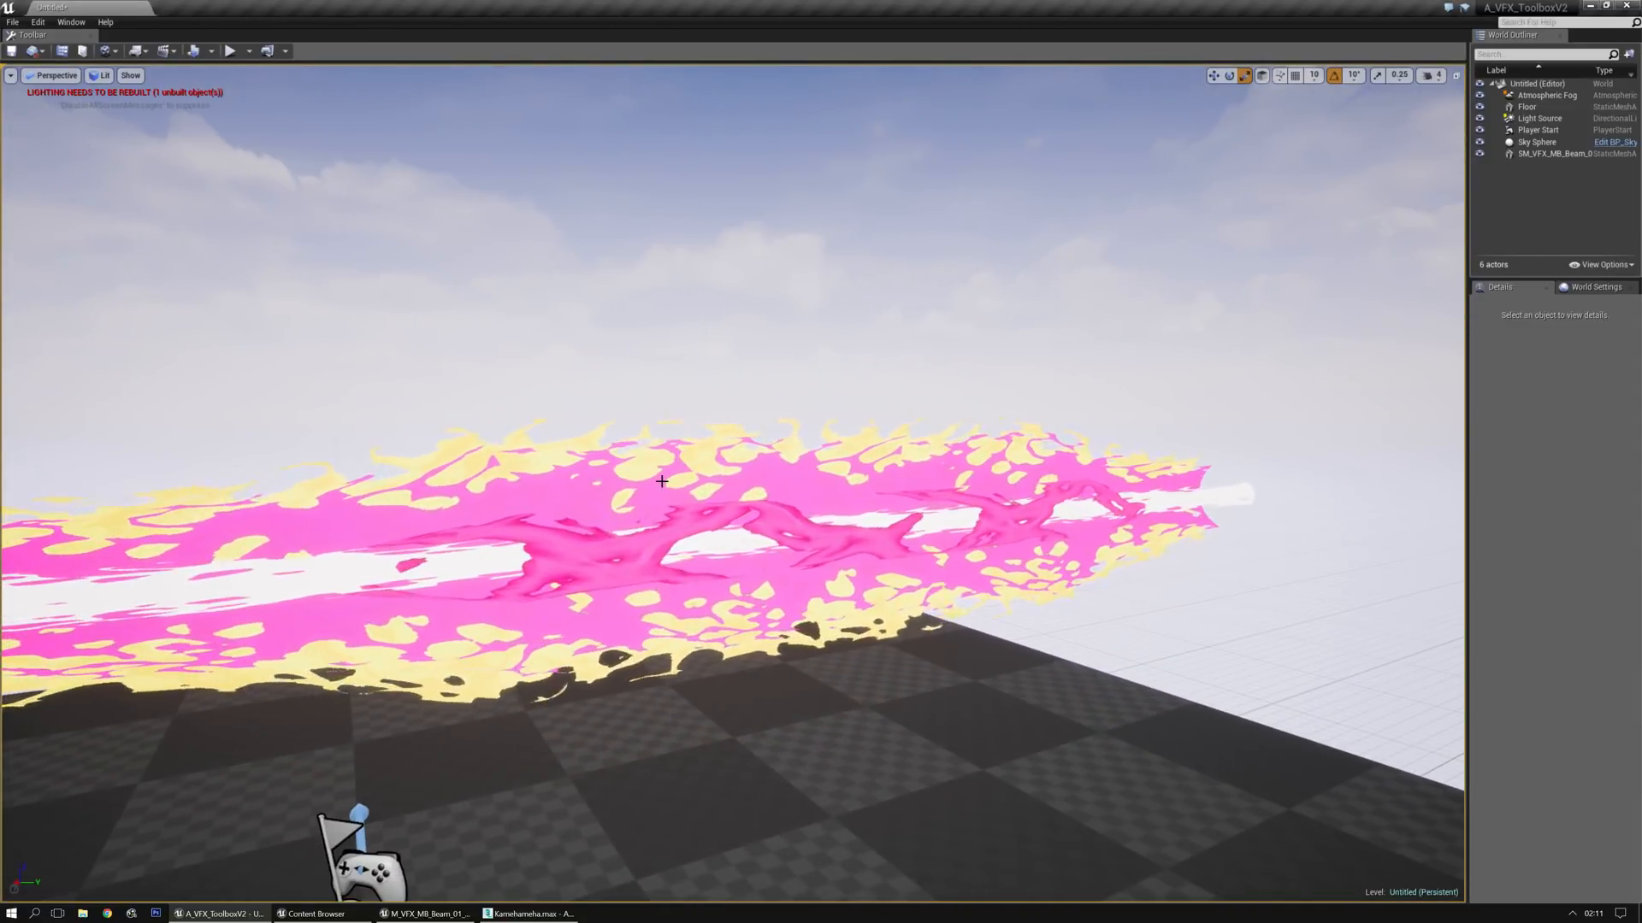